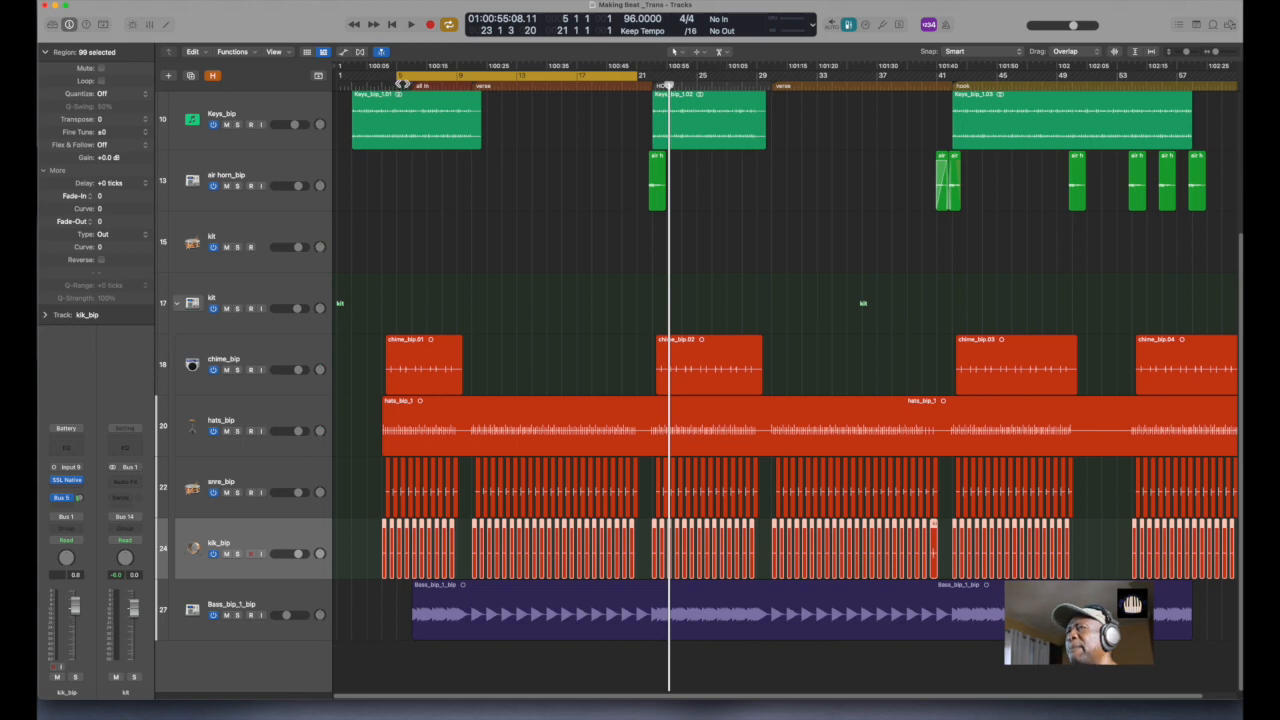
- Extend the cycle range's start back to bar 4 and solo the kik_bip track
{"action": "left_click_drag", "start_coordinate": [398, 82], "coordinate": [383, 80]}
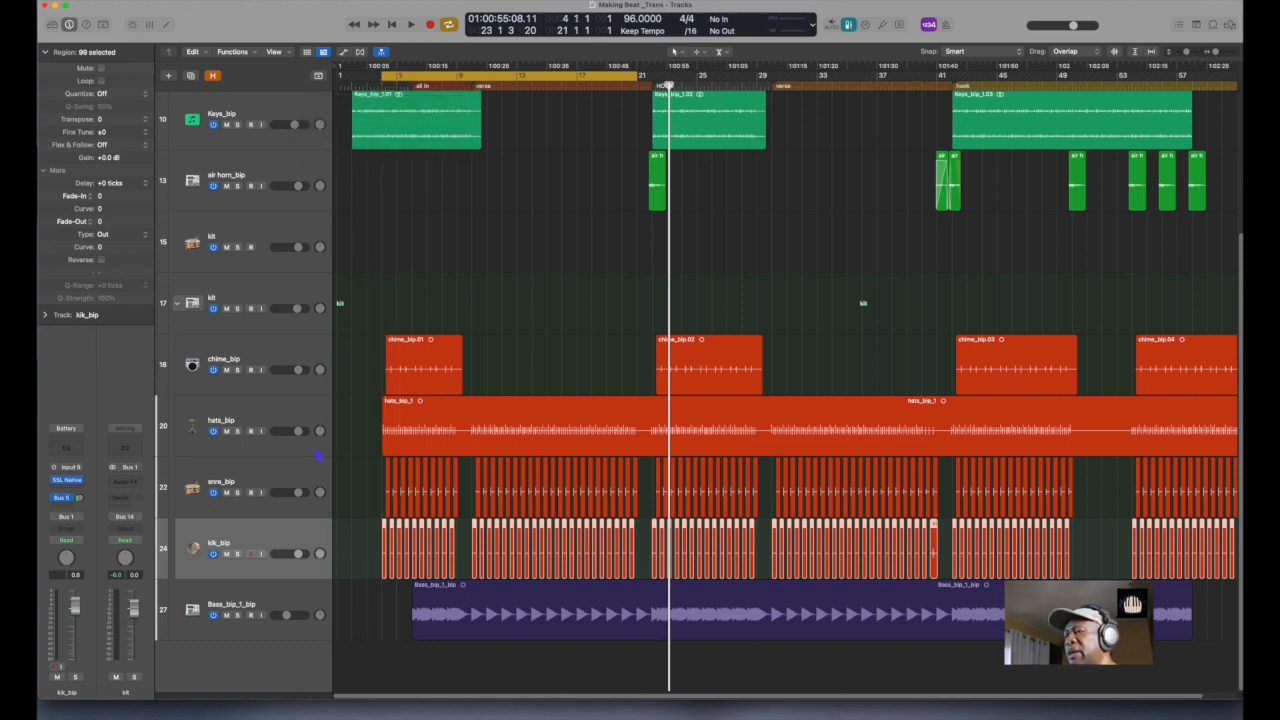
{"action": "left_click", "coordinate": [237, 554]}
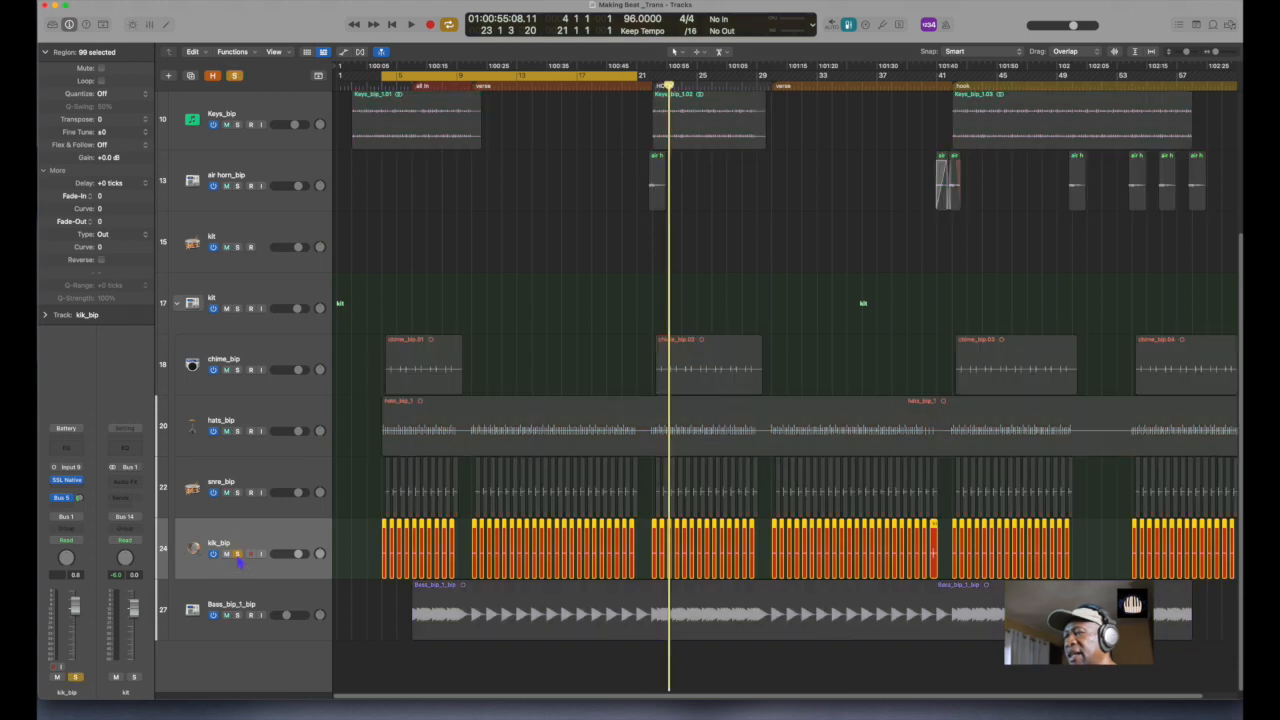
- Remove the Pro-Q 3 plug-in from the main output channel strip and open its Level Meter, placed clear of the mixer channels
{"action": "key", "text": "x"}
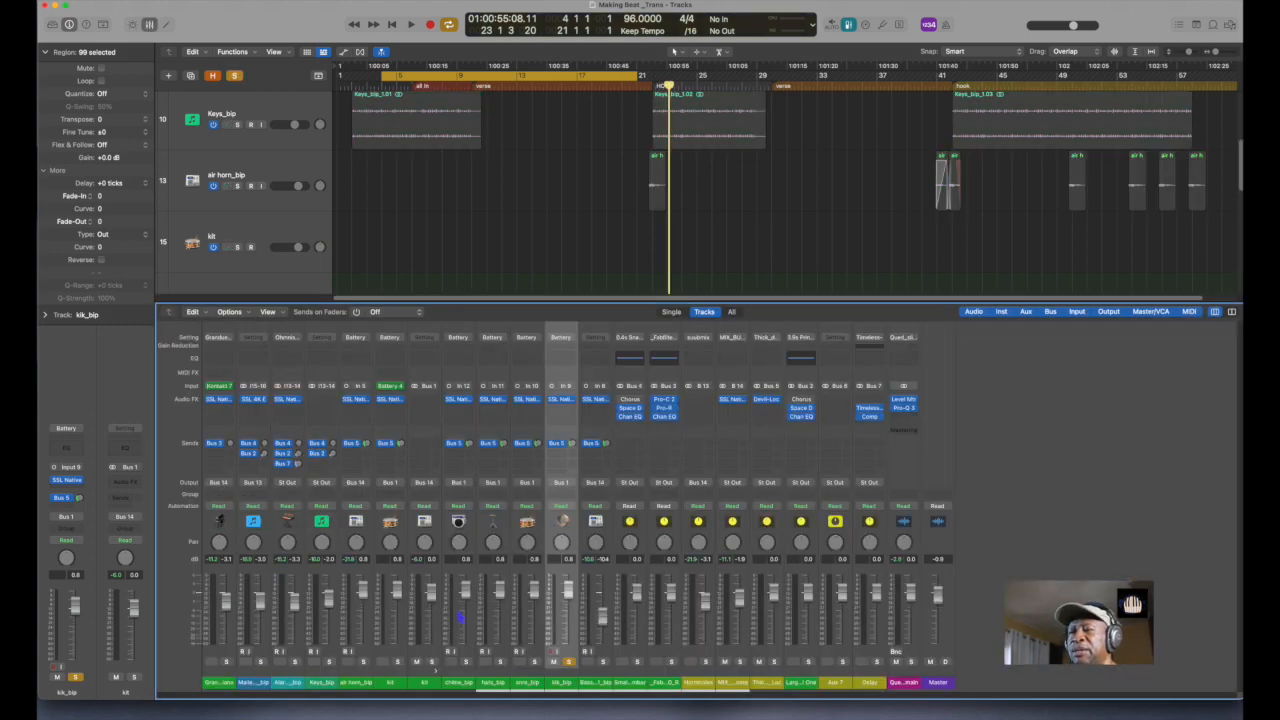
{"action": "left_click", "coordinate": [915, 409]}
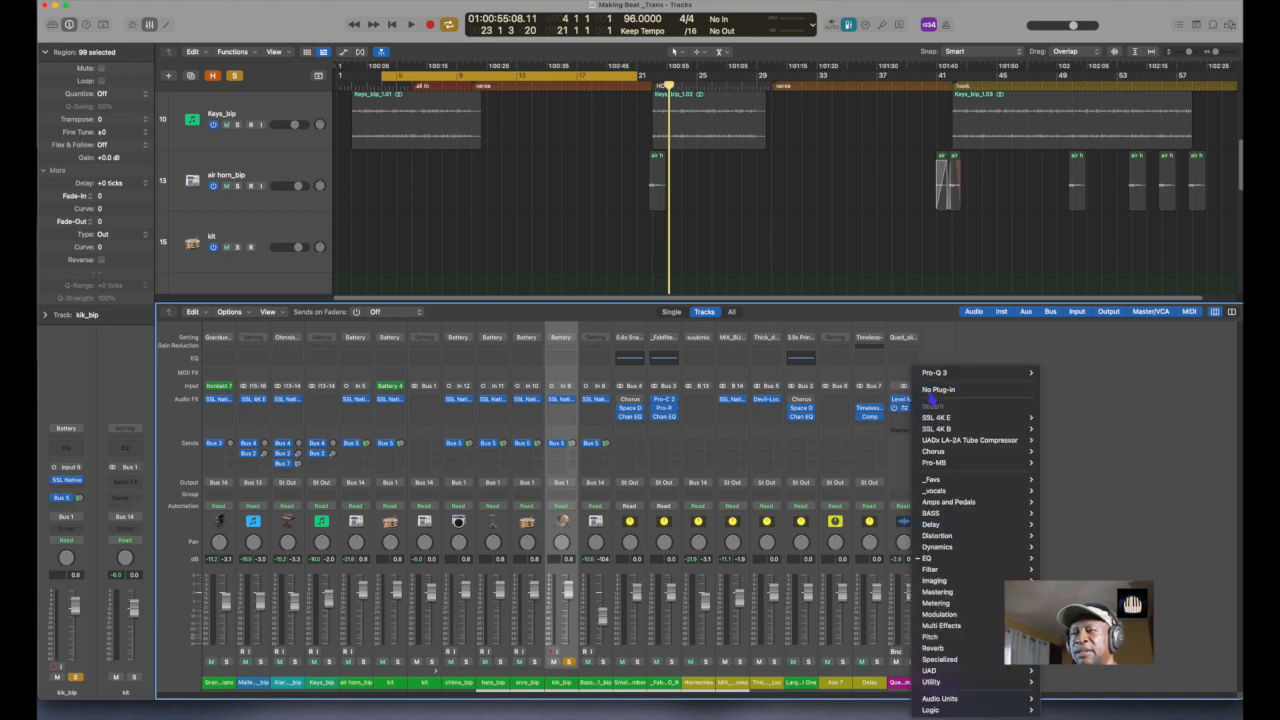
{"action": "key", "text": "Escape"}
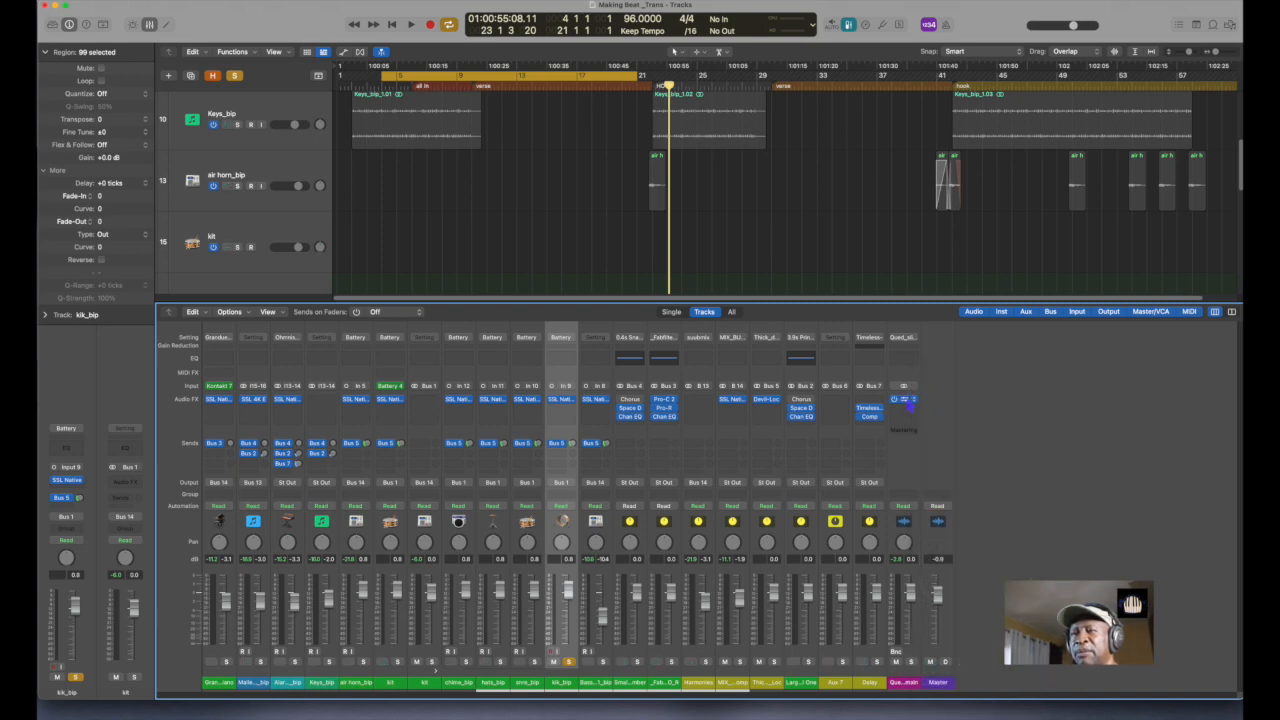
{"action": "left_click", "coordinate": [905, 400]}
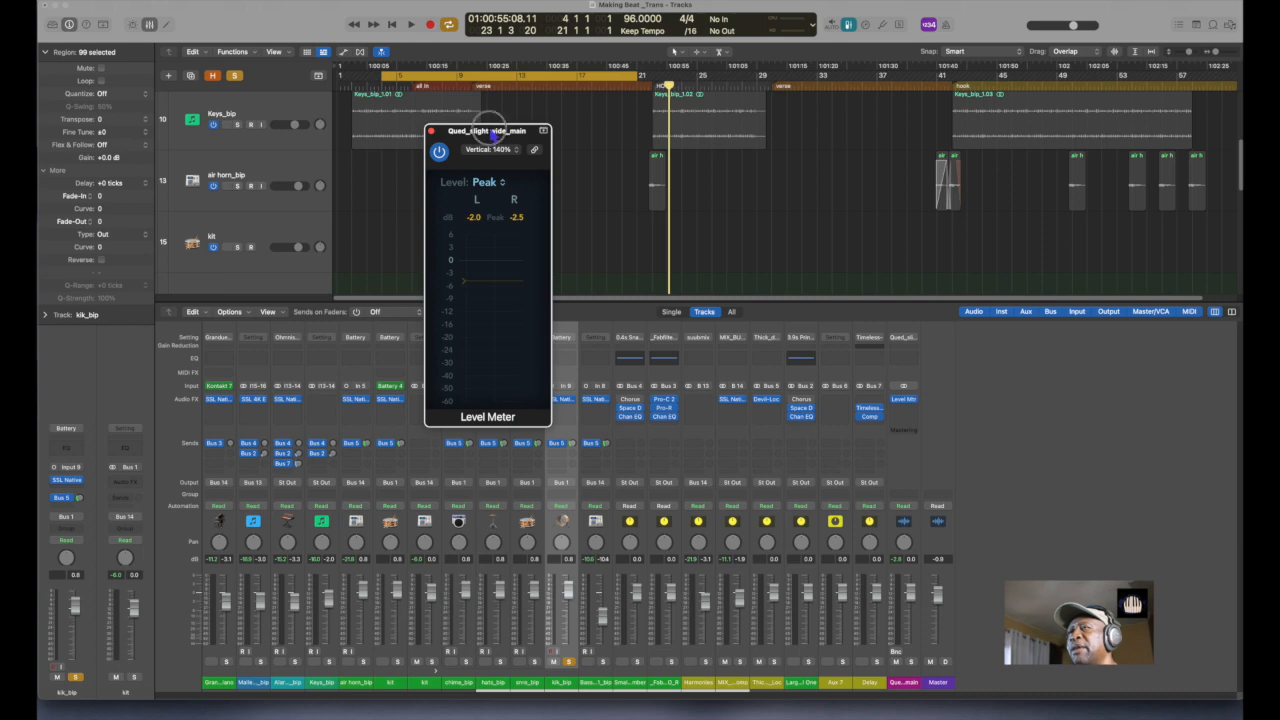
{"action": "left_click_drag", "start_coordinate": [492, 133], "coordinate": [1177, 26]}
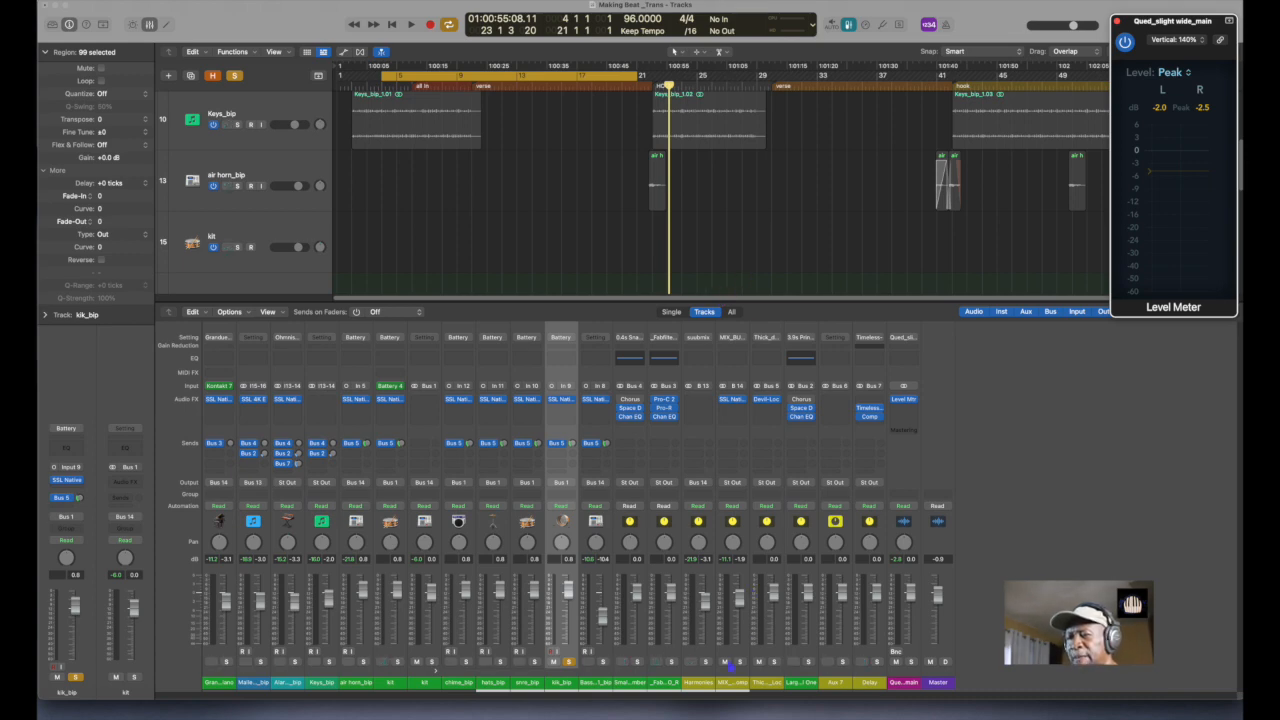
- Assign a dark blue color to the mix bus channel strip fed by Bus 14
{"action": "right_click", "coordinate": [735, 686]}
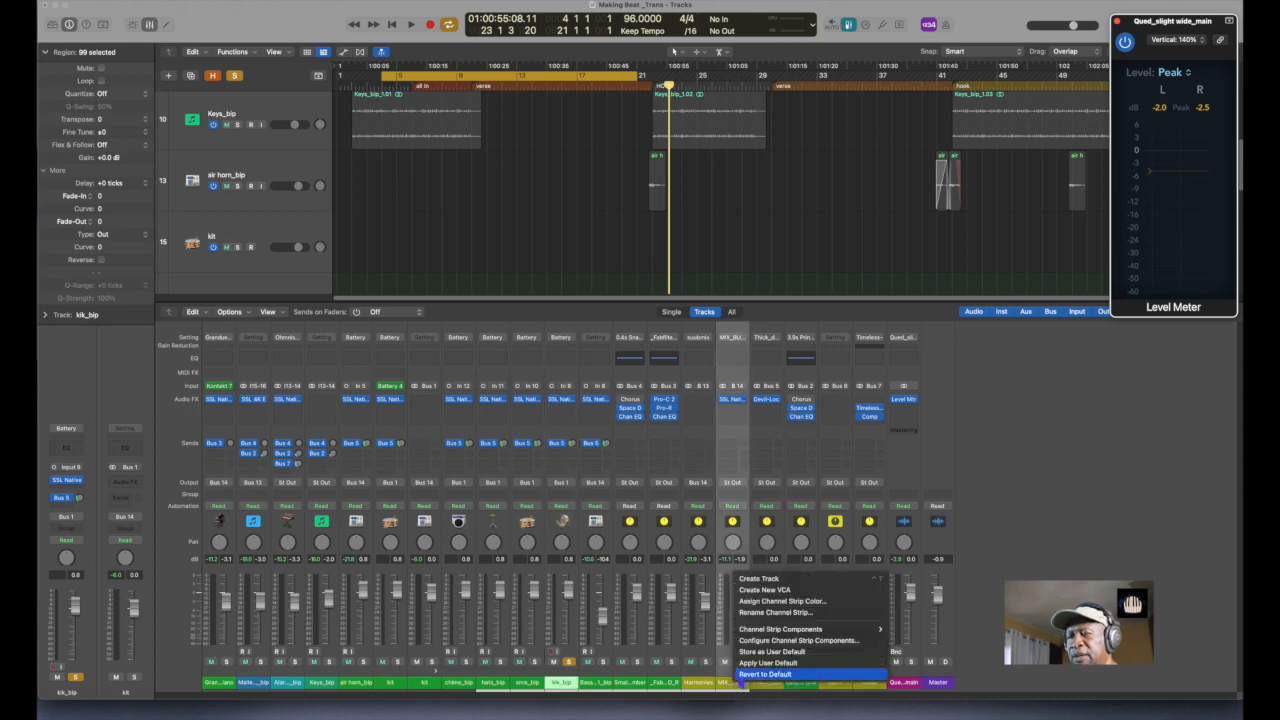
{"action": "left_click", "coordinate": [760, 601]}
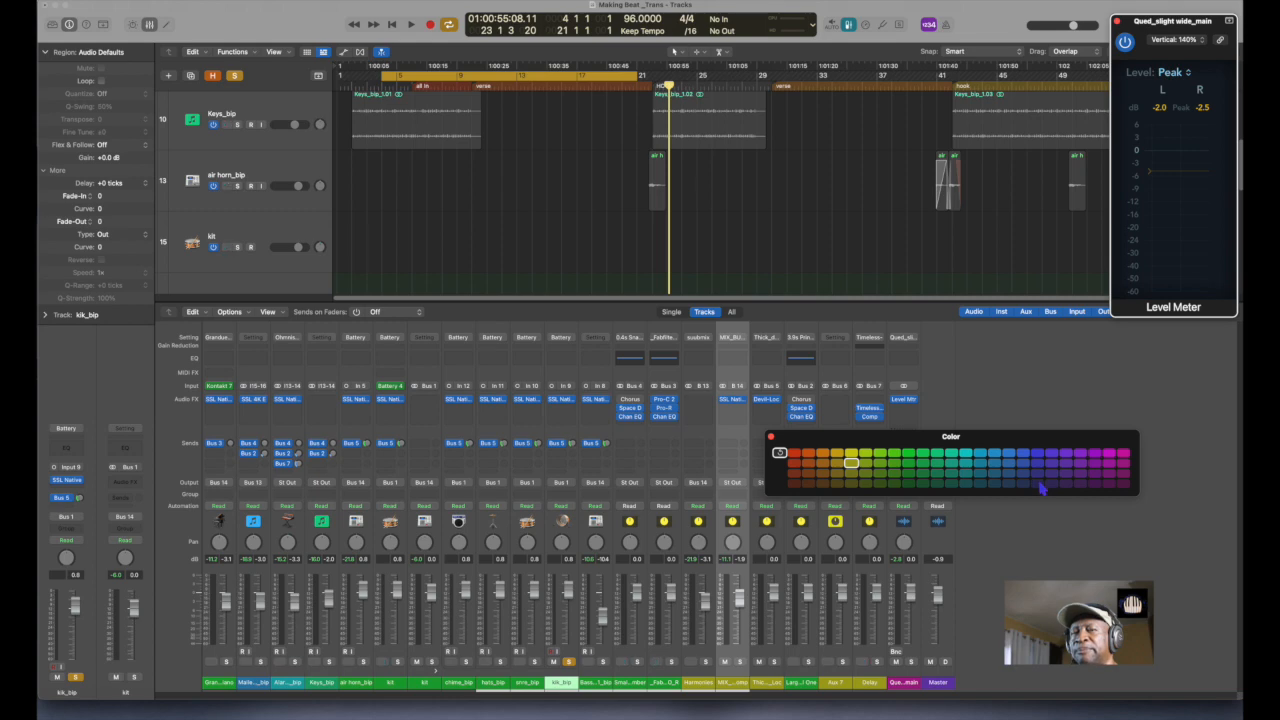
{"action": "left_click", "coordinate": [1038, 485]}
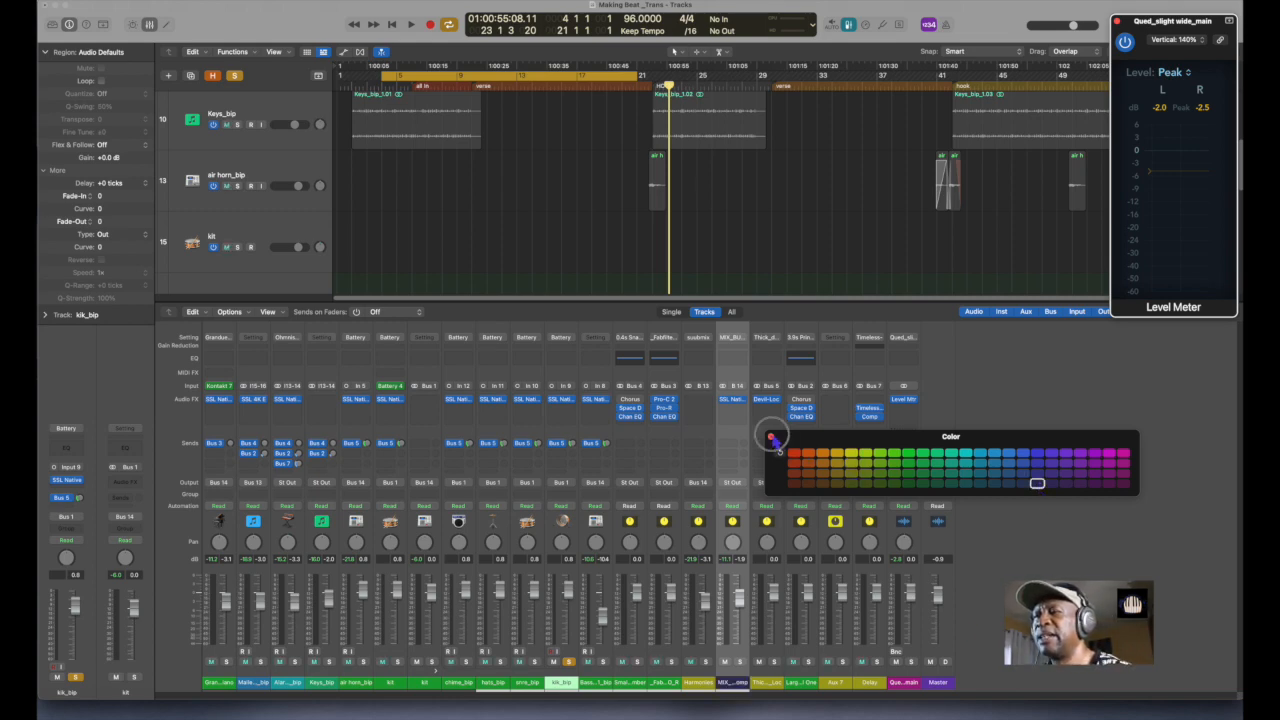
{"action": "left_click", "coordinate": [772, 438]}
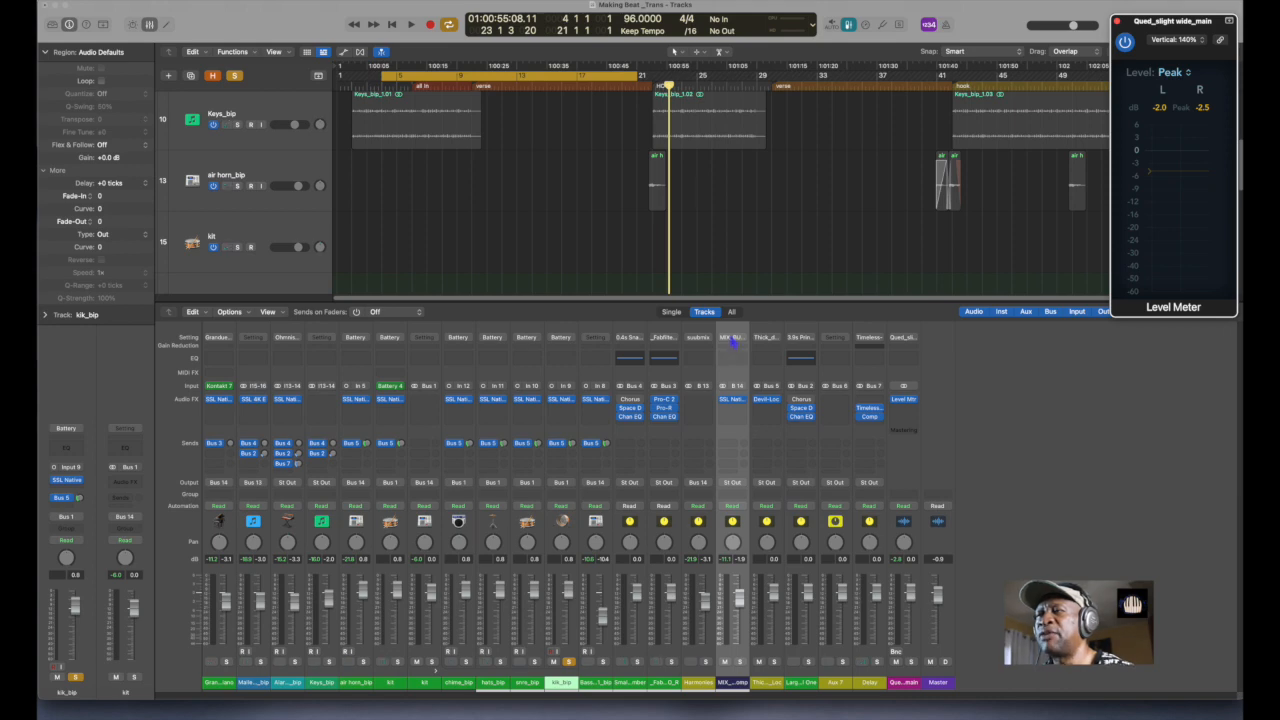
- Load the MIX_BUSS_2 pro user channel strip setting from the Dynamics category onto the mix bus and hide the mixer
{"action": "left_click", "coordinate": [733, 338]}
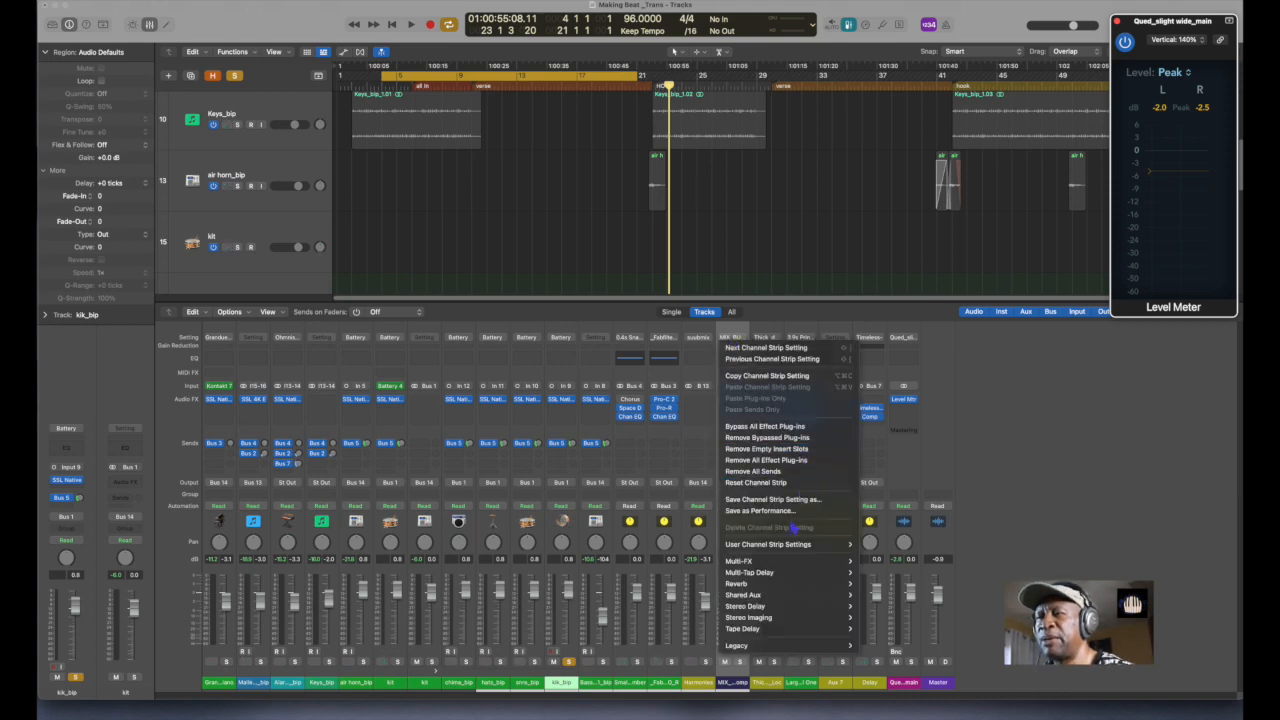
{"action": "mouse_move", "coordinate": [803, 546]}
{"action": "mouse_move", "coordinate": [885, 556]}
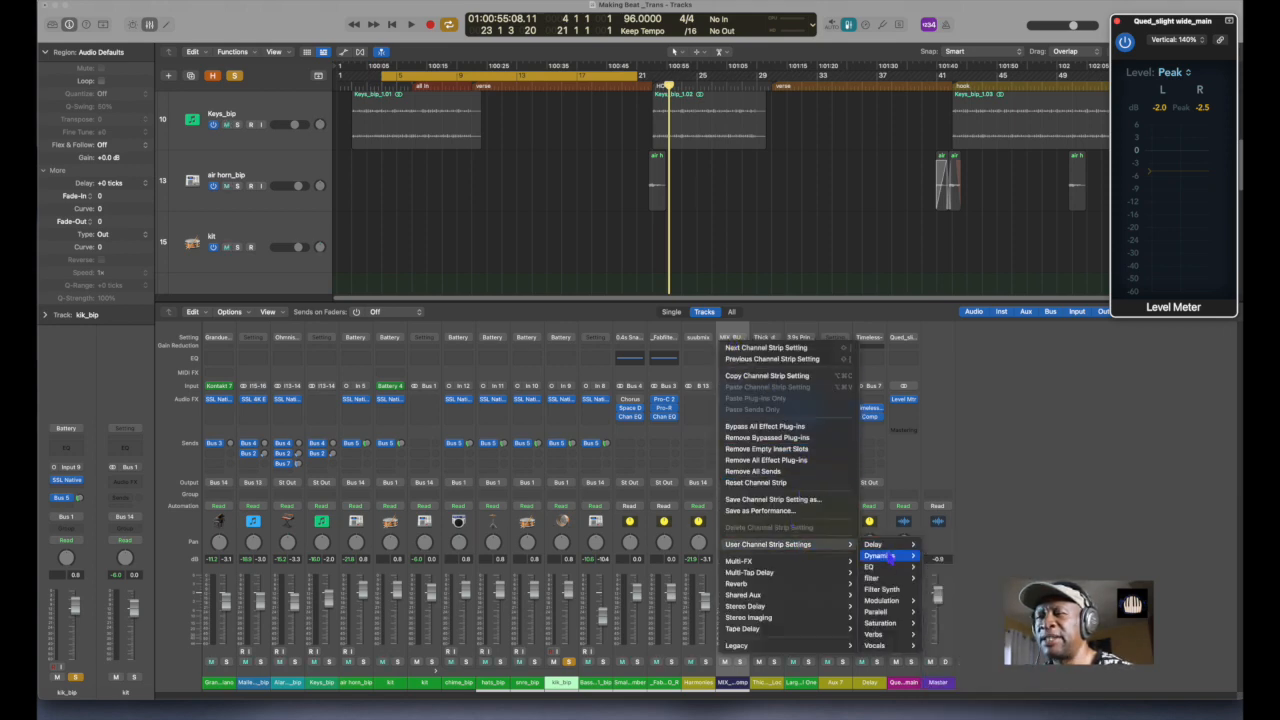
{"action": "left_click", "coordinate": [955, 556]}
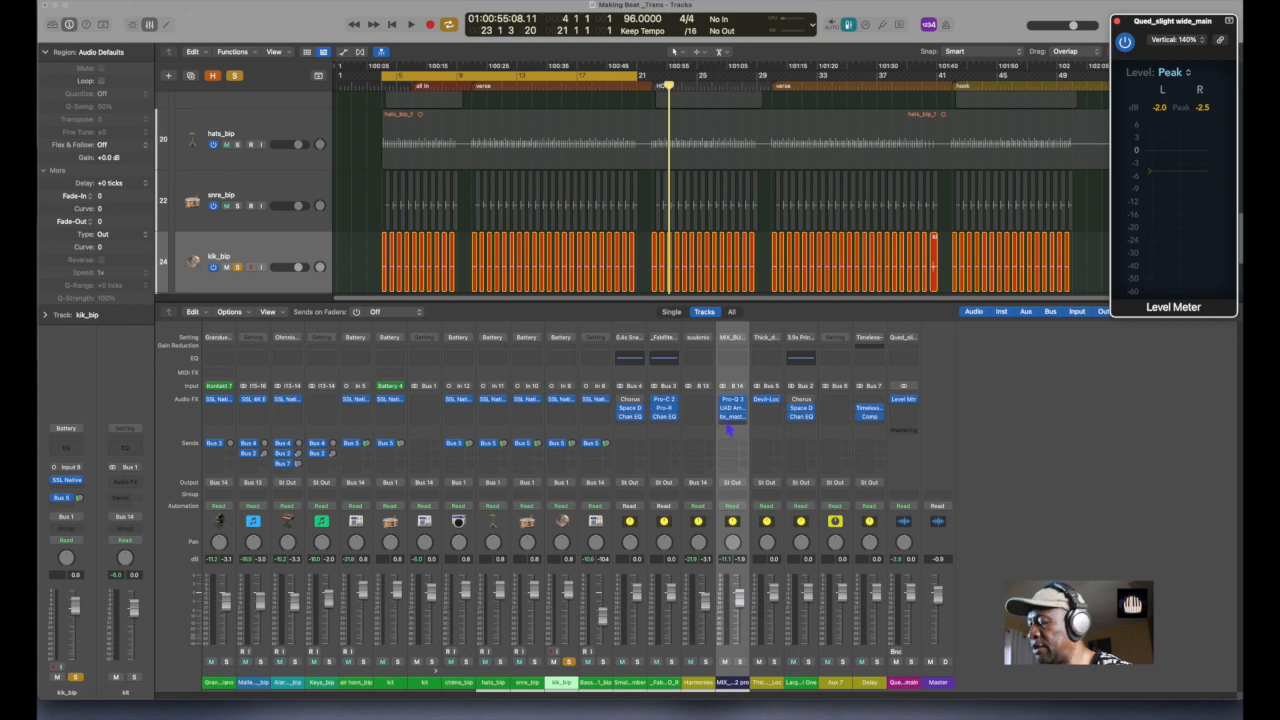
{"action": "key", "text": "x"}
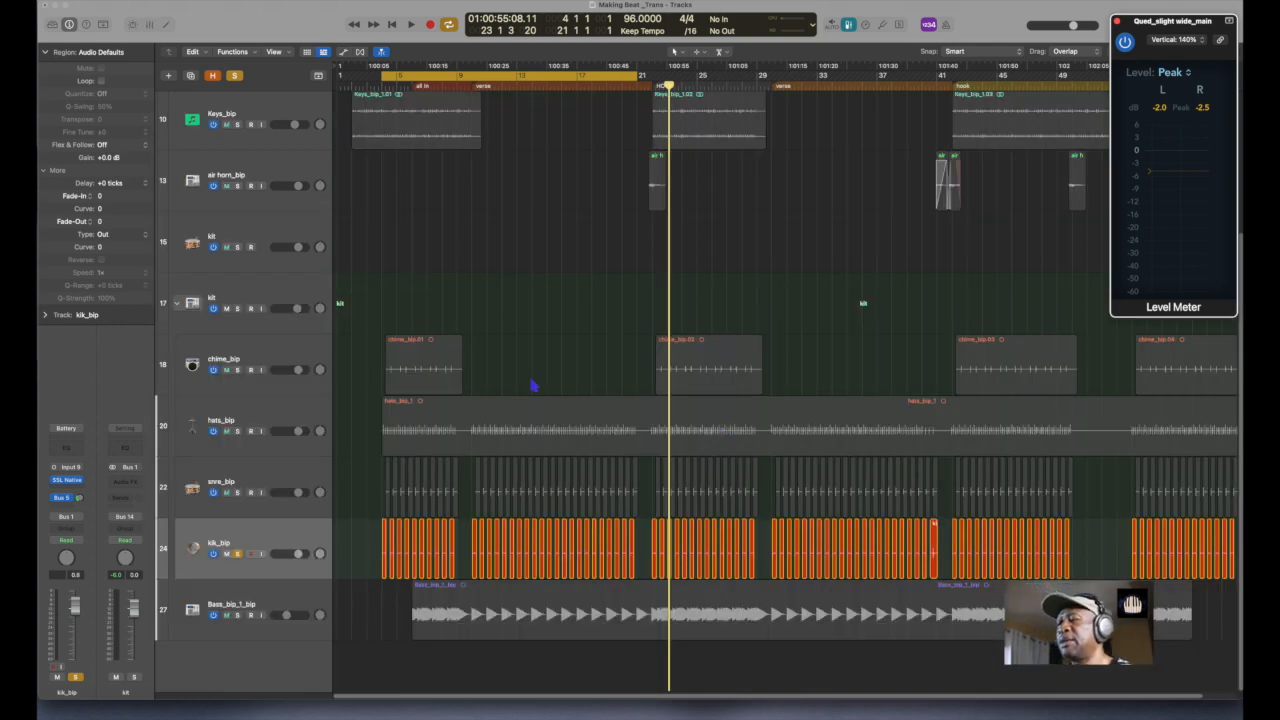
- Play the cycled section with the kick soloed to check its sound and peak level
{"action": "key", "text": "space"}
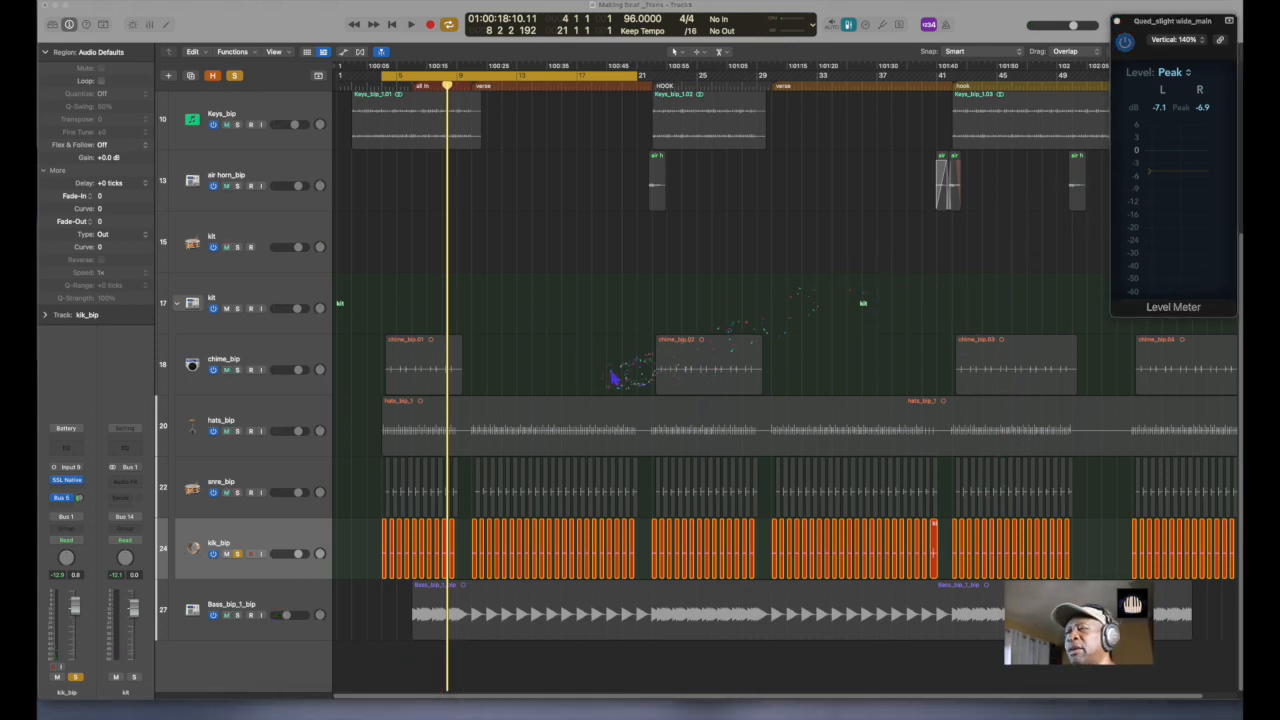
{"action": "key", "text": "space"}
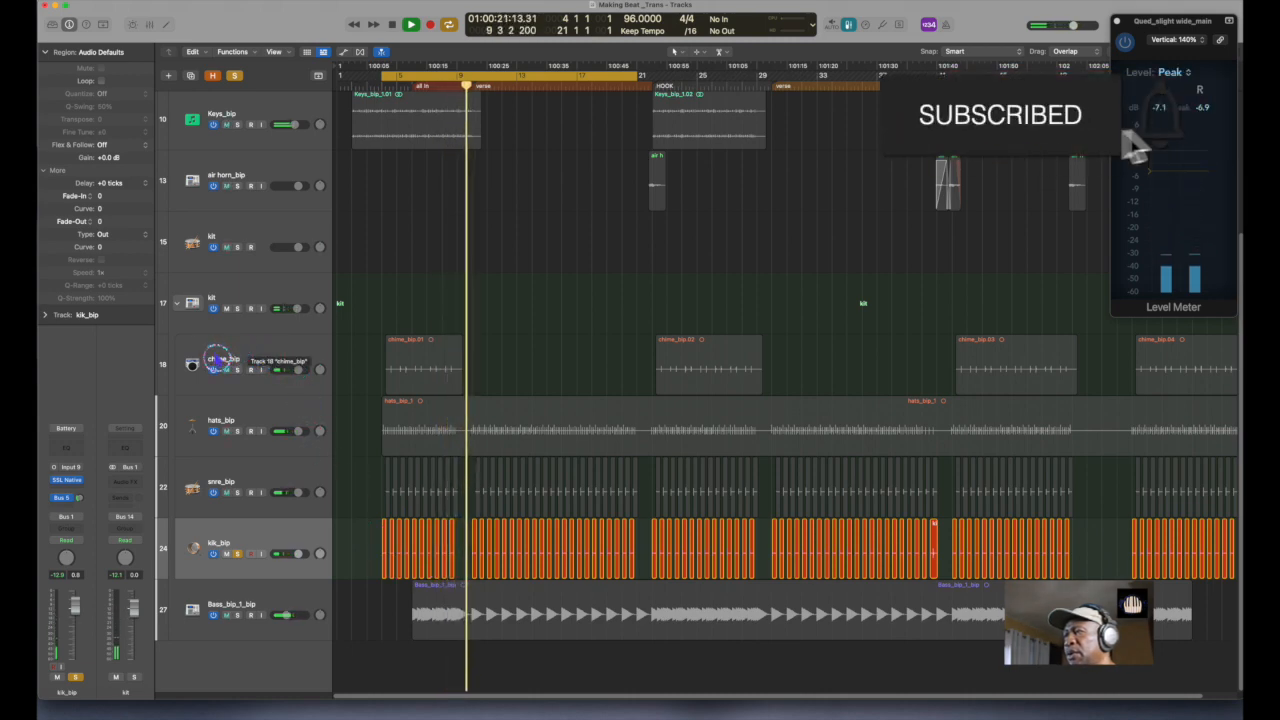
{"action": "key", "text": "space"}
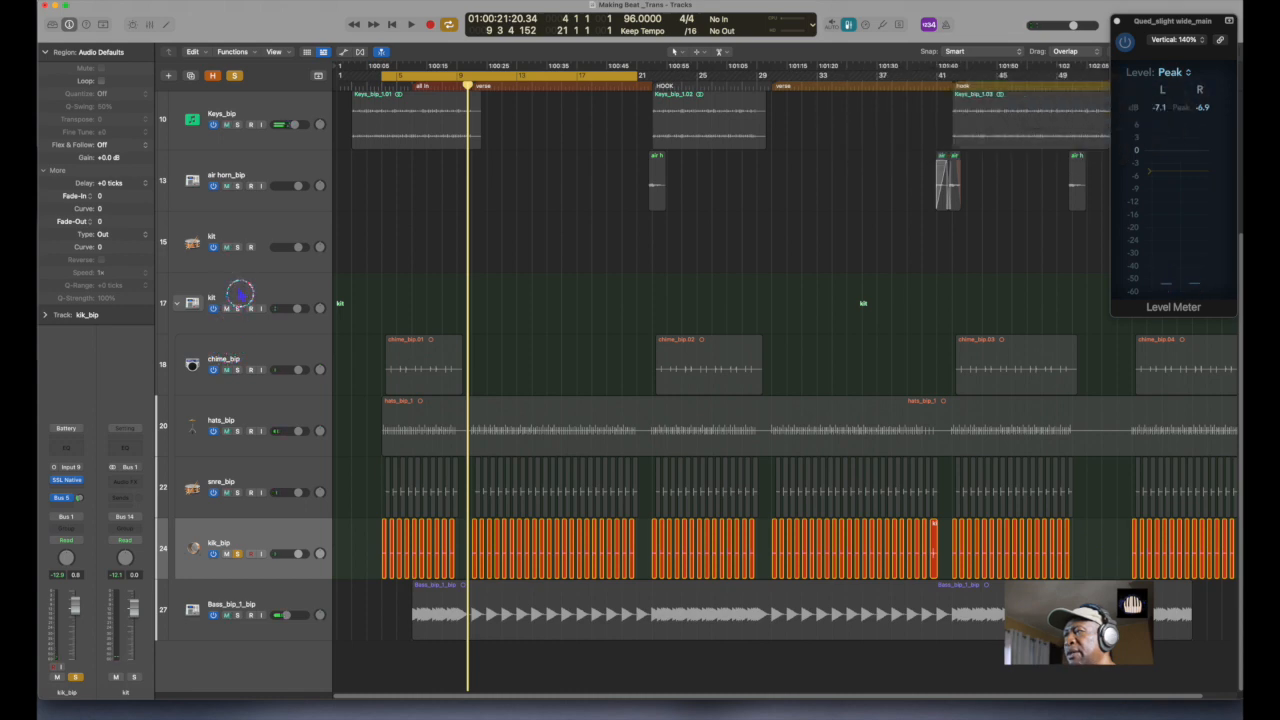
- Audition the kit stack track and insert the SSL 4K E plug-in from the _Favs category on it in stereo
{"action": "left_click", "coordinate": [240, 293]}
{"action": "key", "text": "space"}
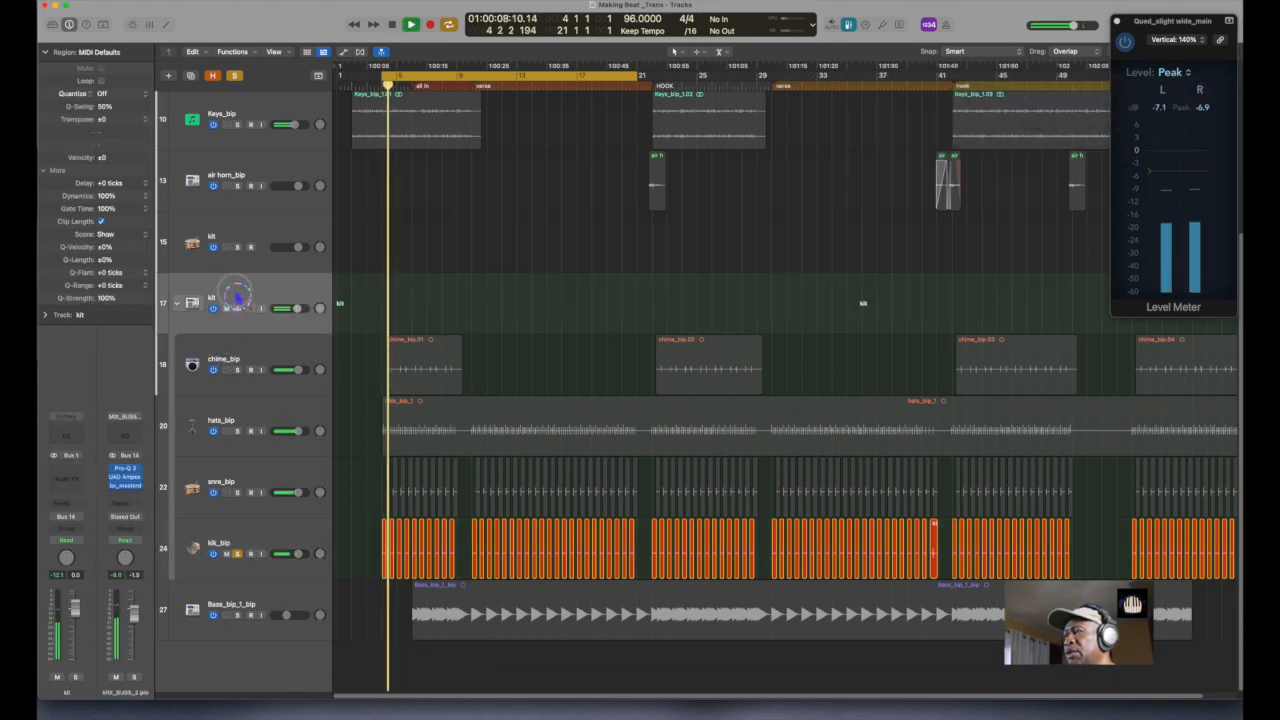
{"action": "left_click", "coordinate": [66, 465]}
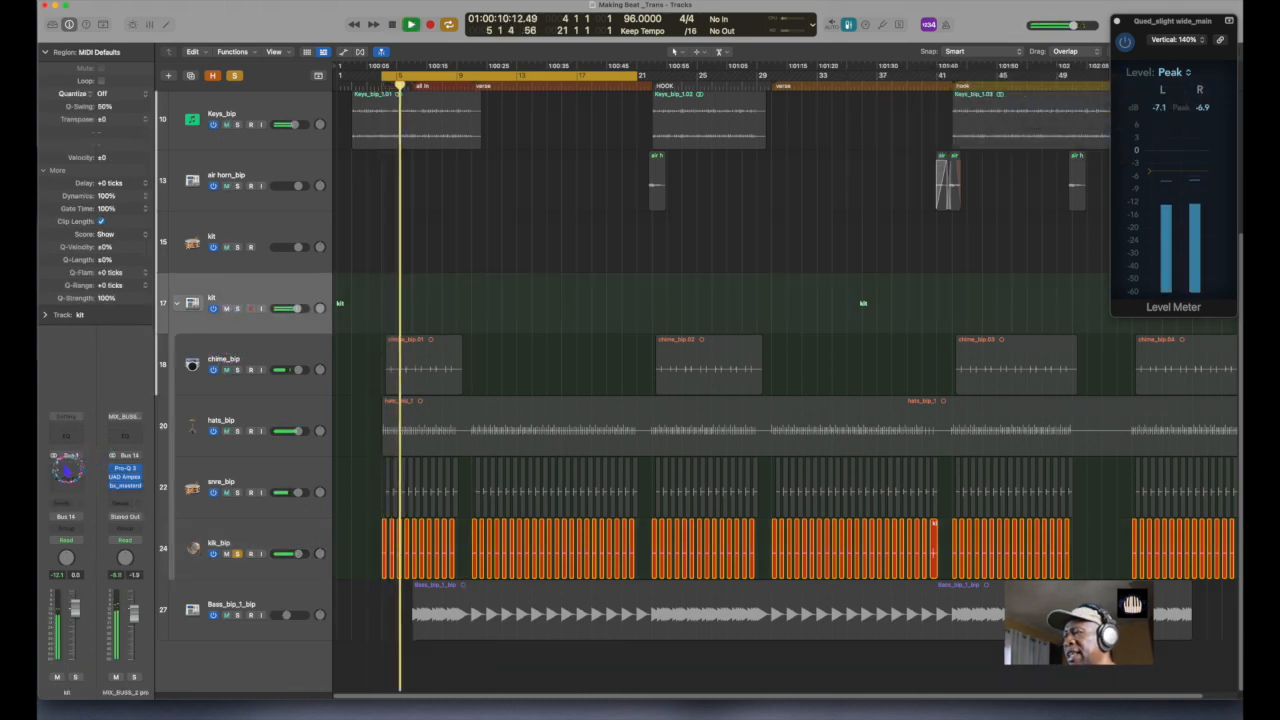
{"action": "key", "text": "space"}
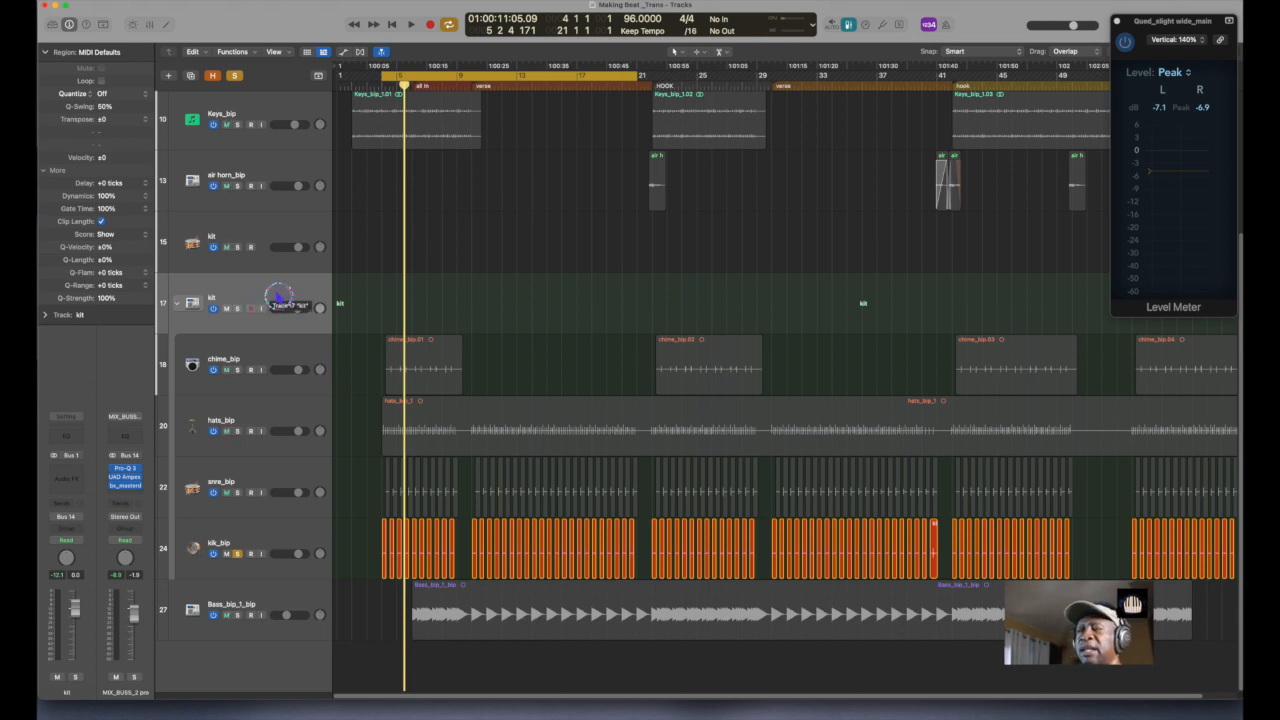
{"action": "left_click", "coordinate": [66, 472]}
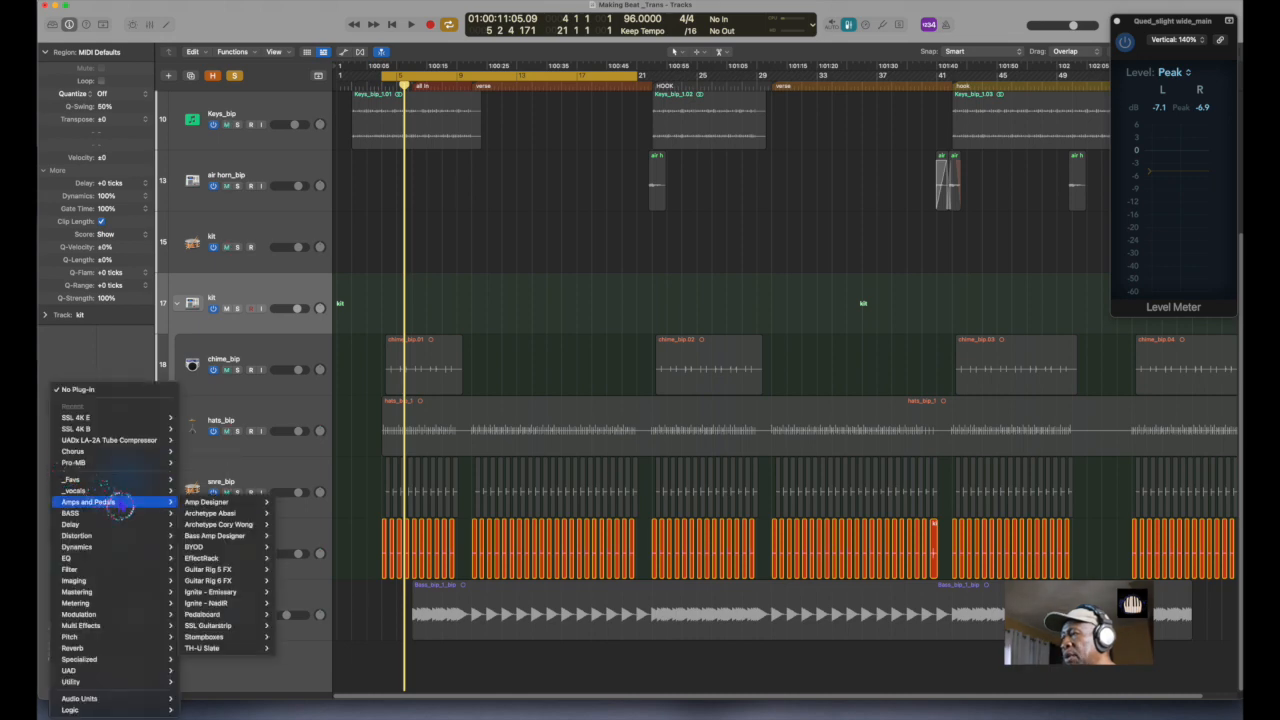
{"action": "mouse_move", "coordinate": [128, 484]}
{"action": "mouse_move", "coordinate": [245, 483]}
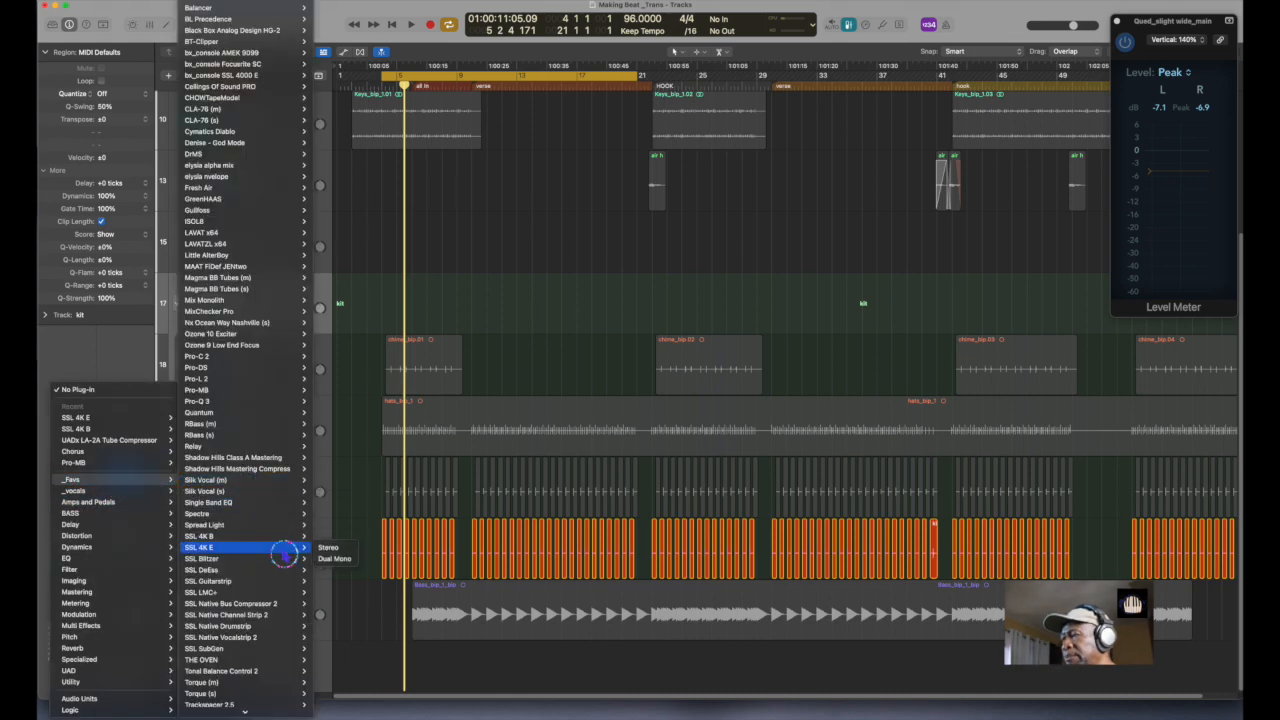
{"action": "mouse_move", "coordinate": [286, 461]}
{"action": "mouse_move", "coordinate": [281, 494]}
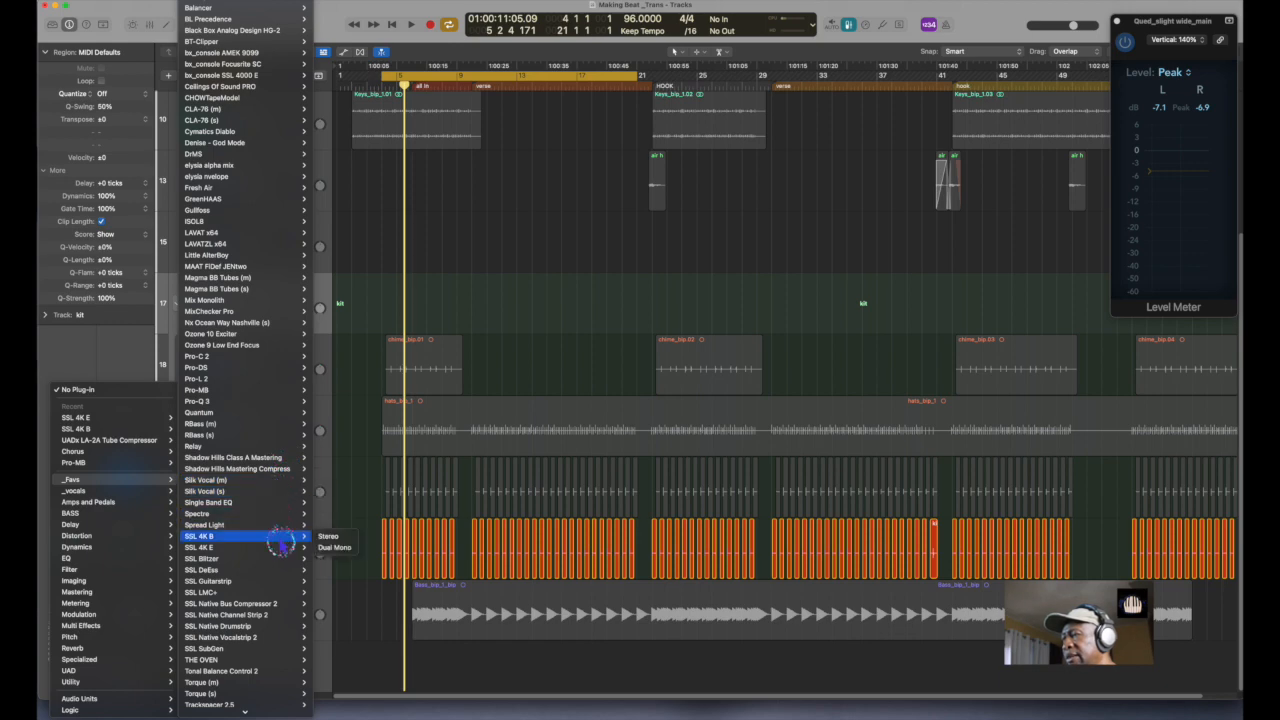
{"action": "mouse_move", "coordinate": [283, 548]}
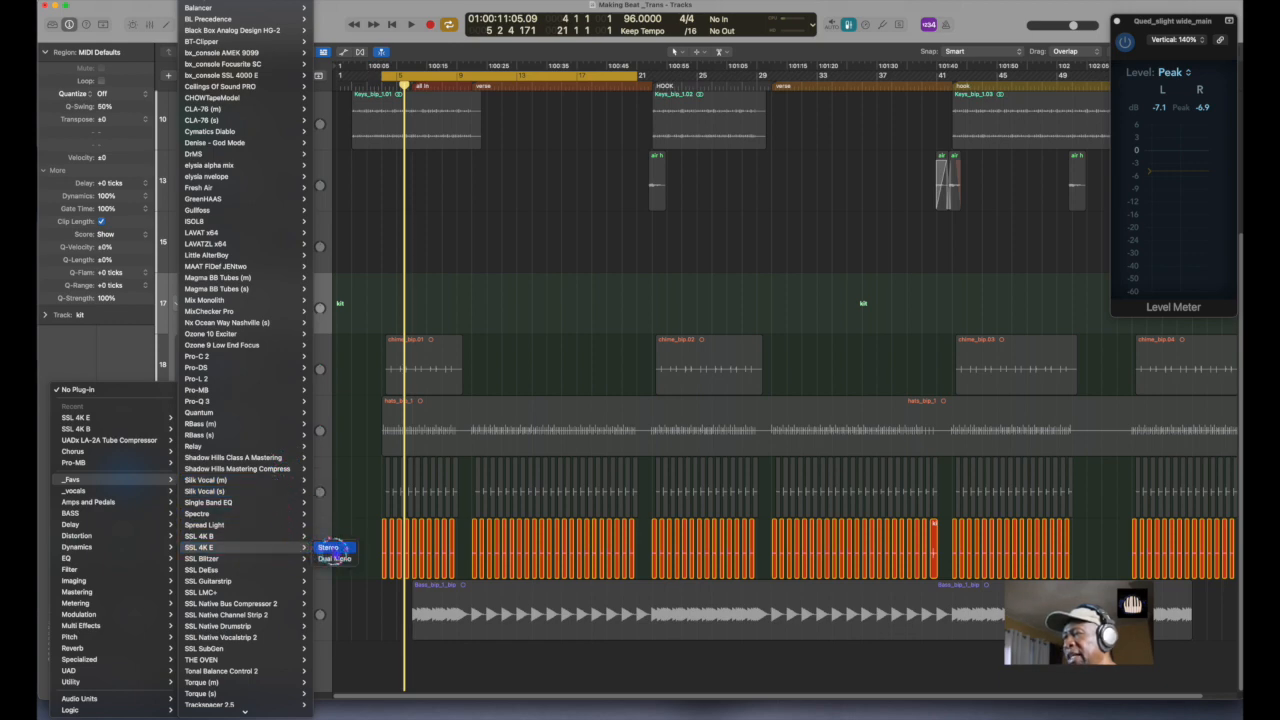
{"action": "left_click", "coordinate": [330, 548]}
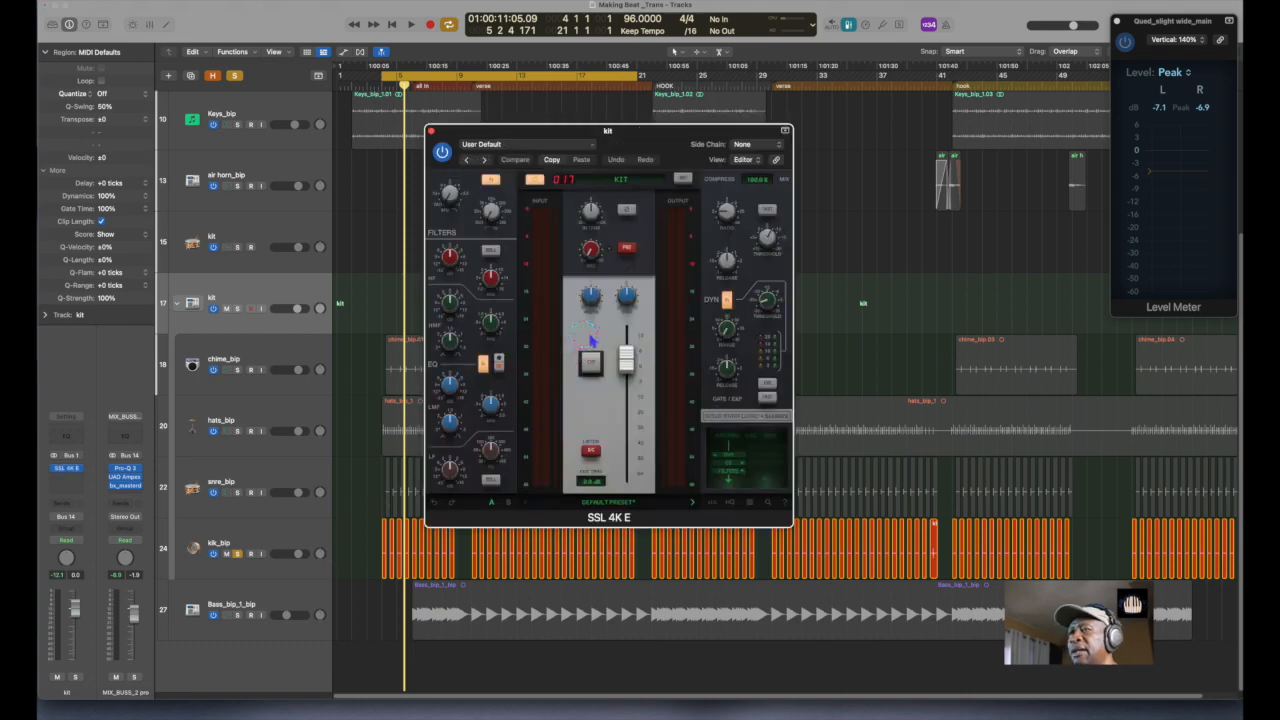
{"action": "left_click_drag", "start_coordinate": [618, 364], "coordinate": [626, 374]}
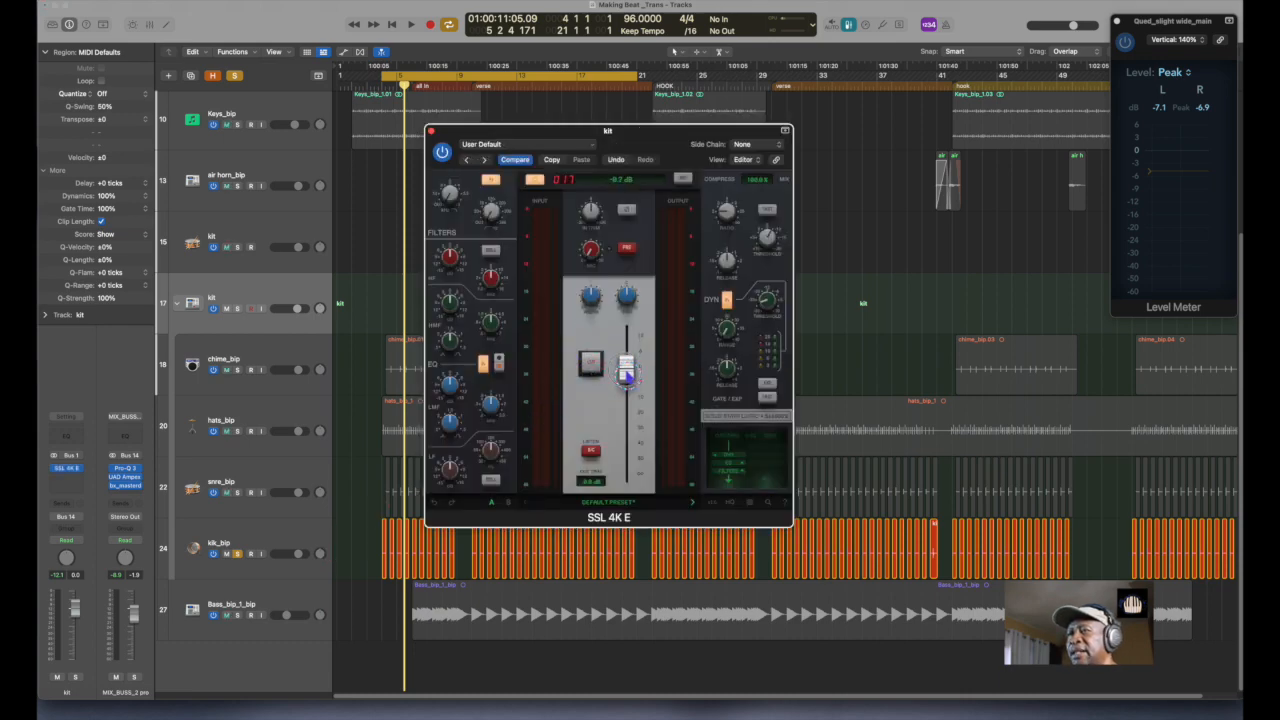
{"action": "left_click", "coordinate": [67, 488]}
{"action": "mouse_move", "coordinate": [68, 484]}
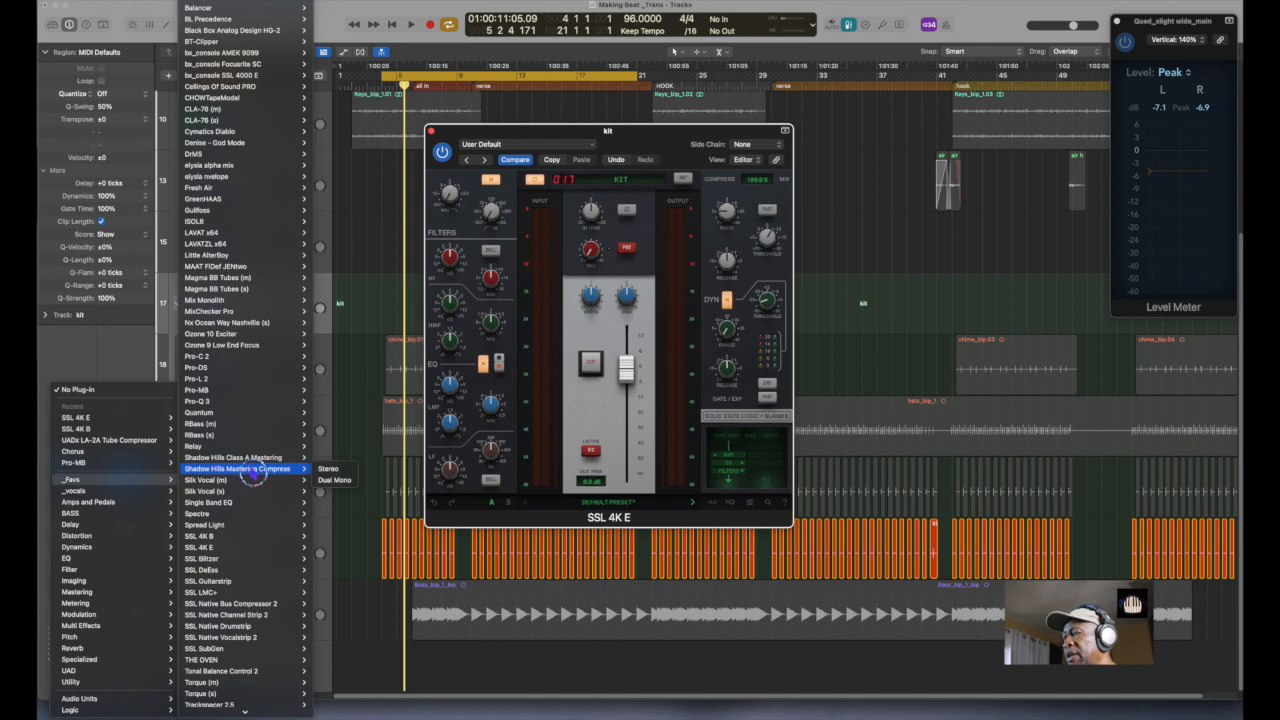
{"action": "mouse_move", "coordinate": [256, 627]}
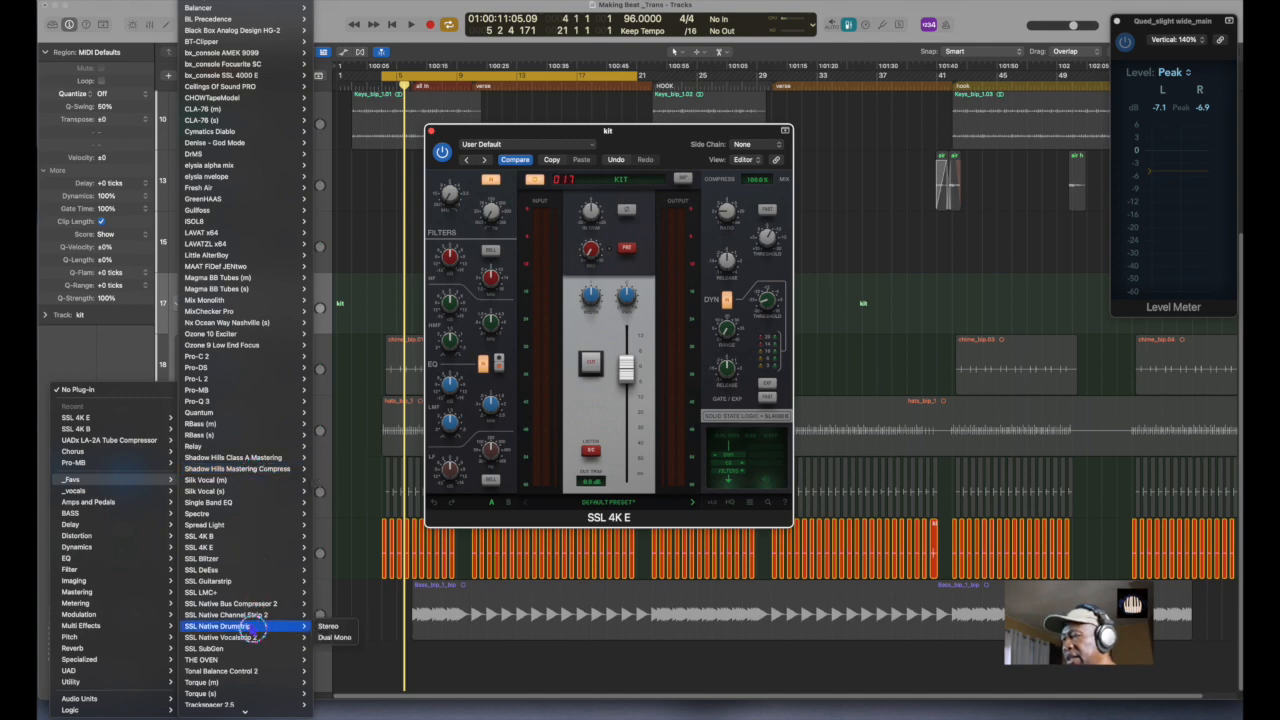
{"action": "left_click", "coordinate": [256, 627]}
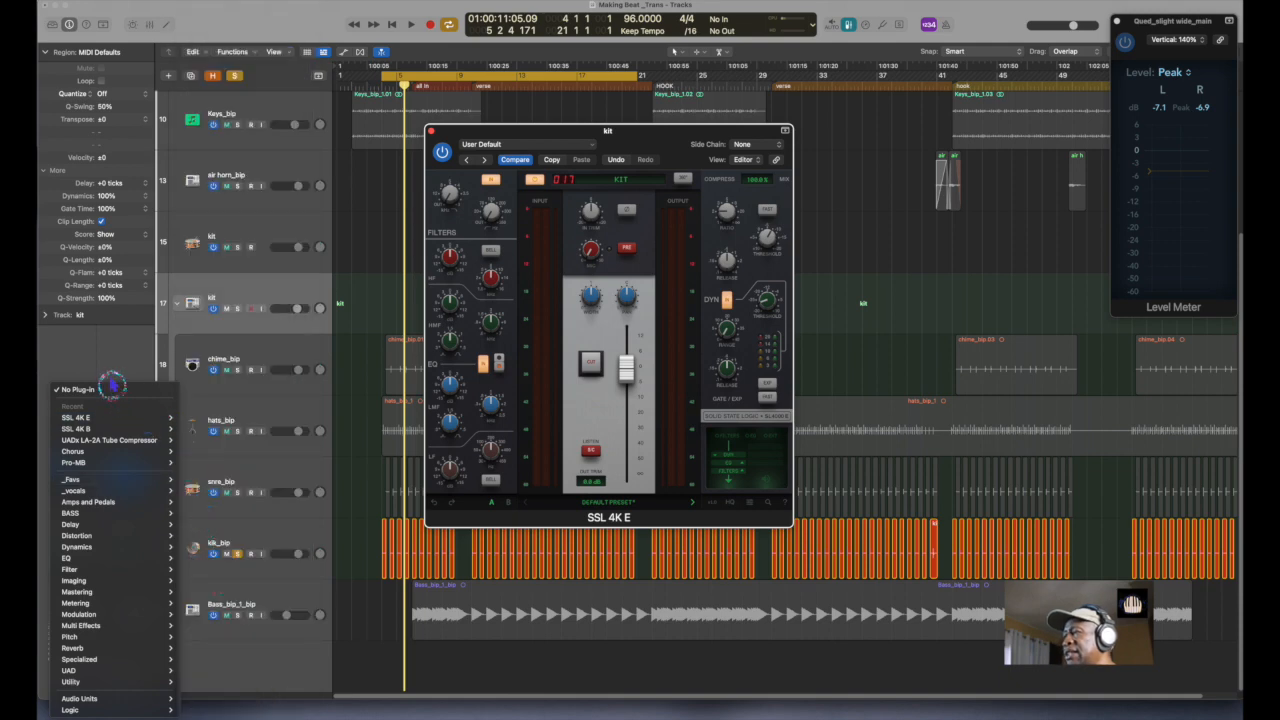
- Set the kit track's SSL 4K E fader to about 1.7 dB while checking the level in playback, and close the plug-in window
{"action": "key", "text": "space"}
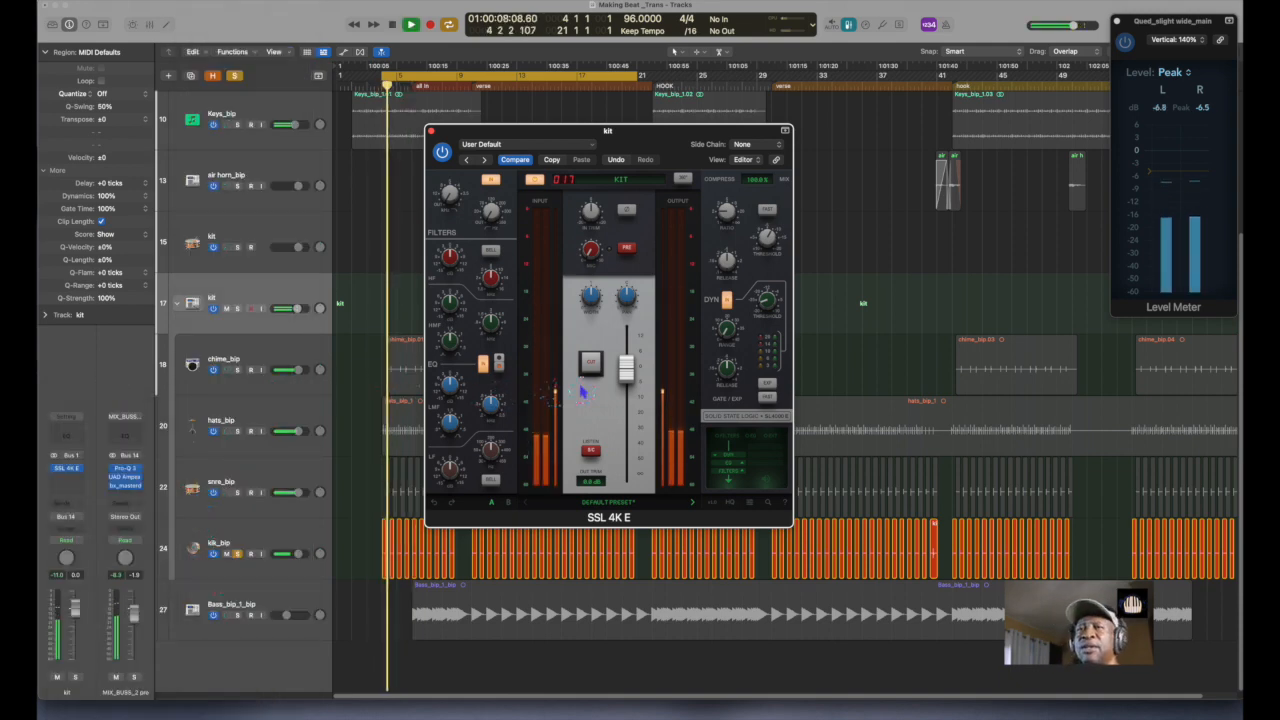
{"action": "left_click_drag", "start_coordinate": [628, 384], "coordinate": [629, 377]}
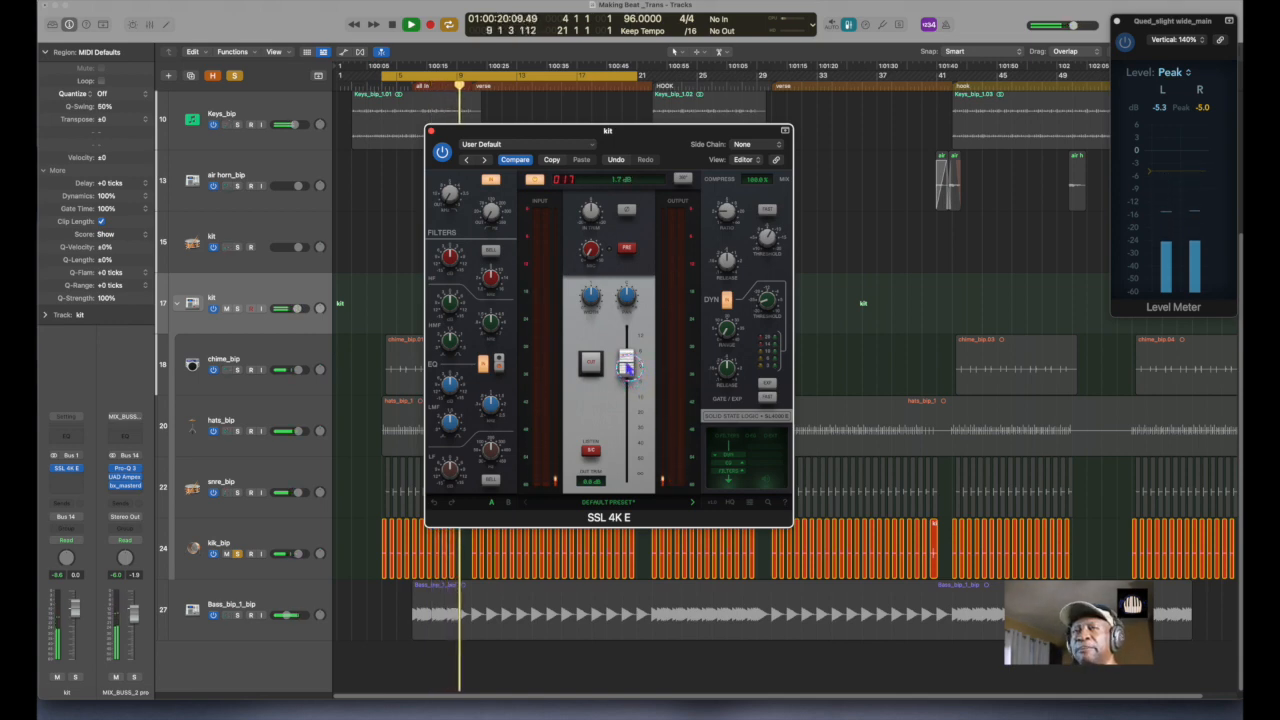
{"action": "key", "text": "space"}
{"action": "key", "text": "space"}
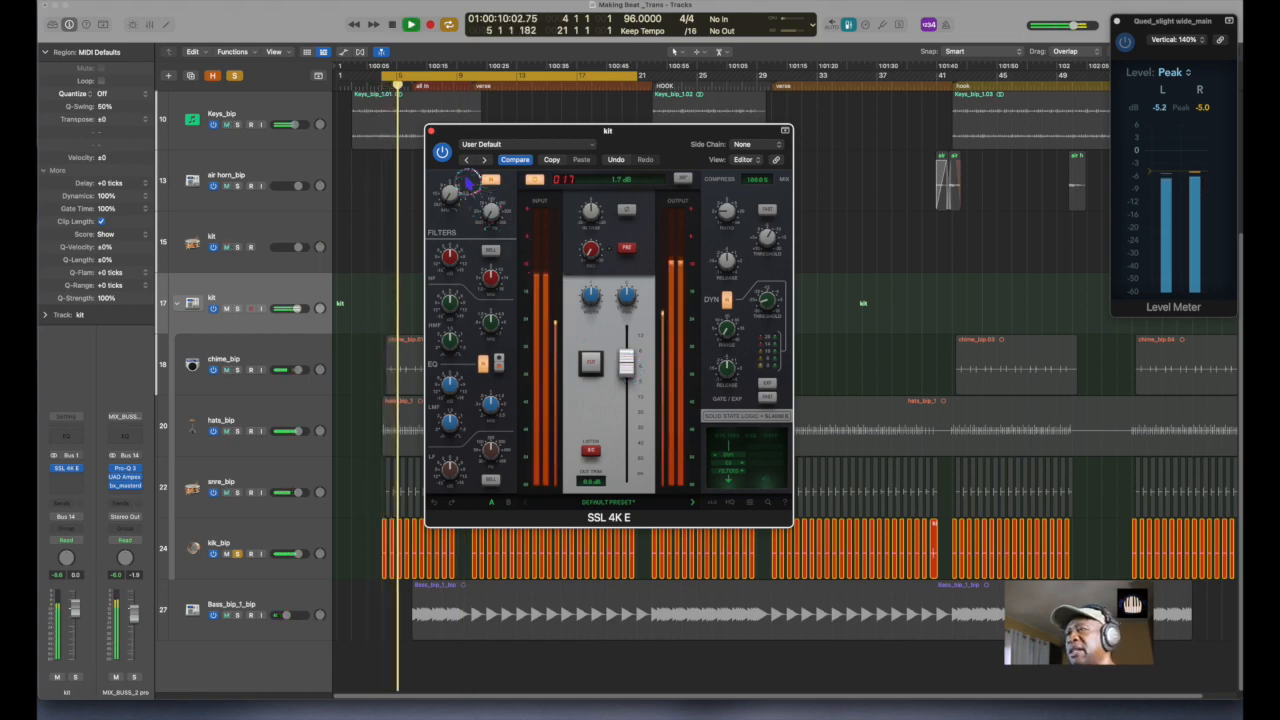
{"action": "key", "text": "space"}
{"action": "left_click", "coordinate": [432, 131]}
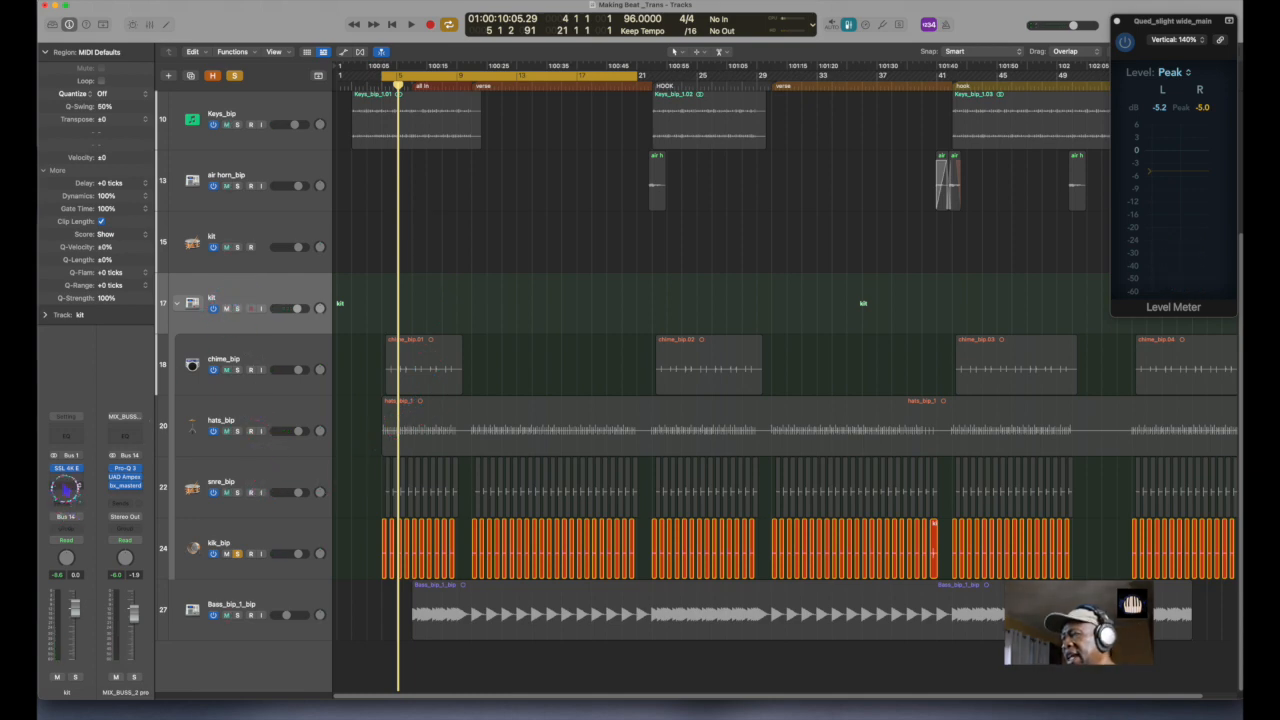
- Insert the Pro-Q 3 plug-in from the _Favs category in stereo after the SSL 4K E on the kit track, and close its window
{"action": "left_click", "coordinate": [67, 480]}
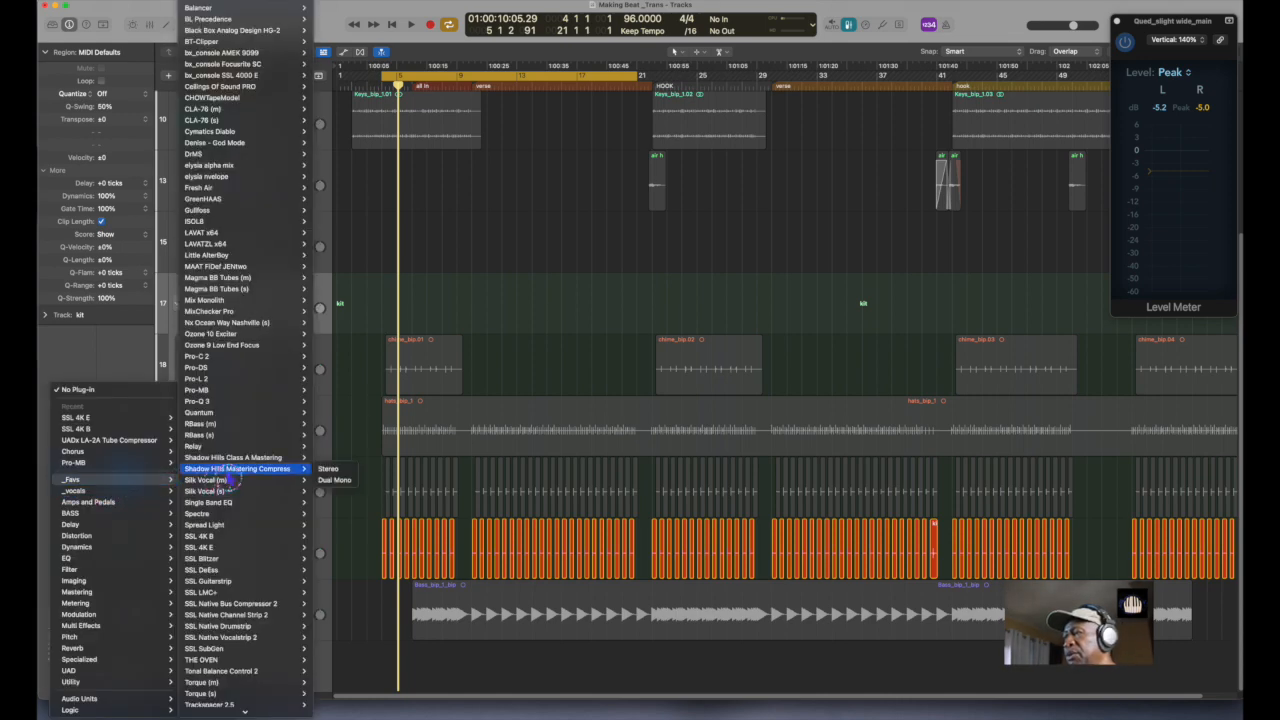
{"action": "mouse_move", "coordinate": [295, 401]}
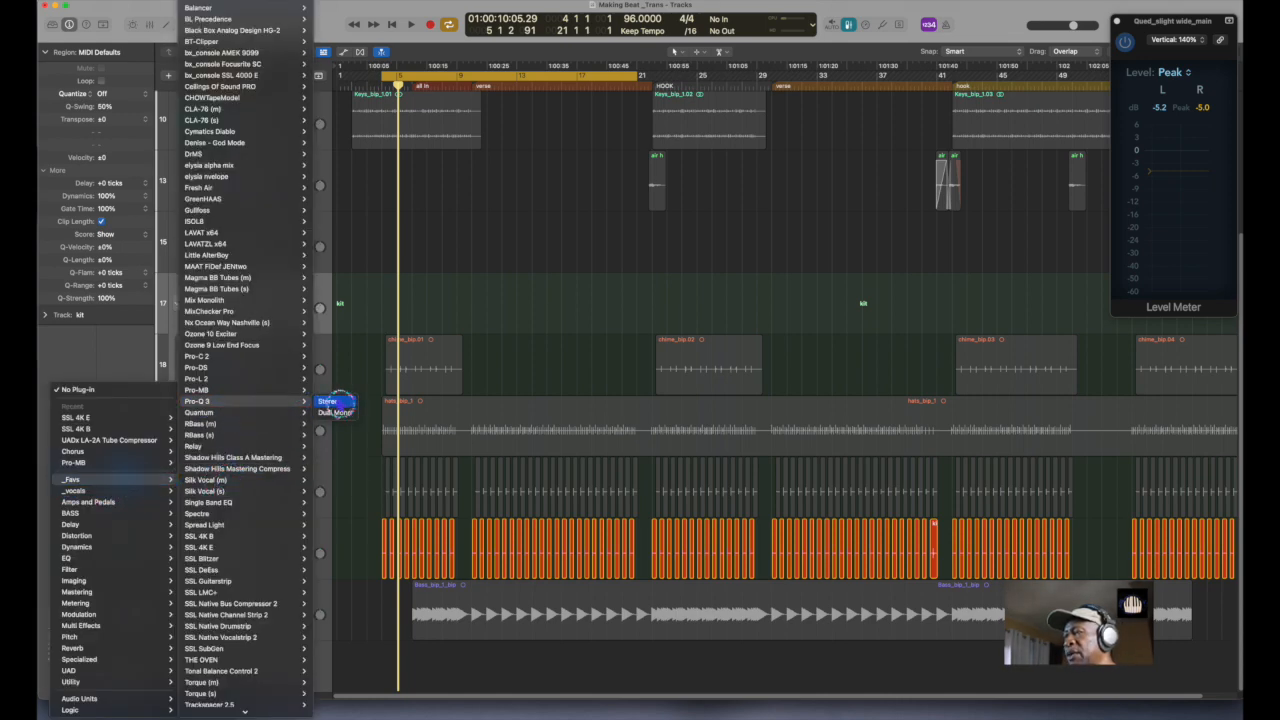
{"action": "left_click", "coordinate": [330, 401]}
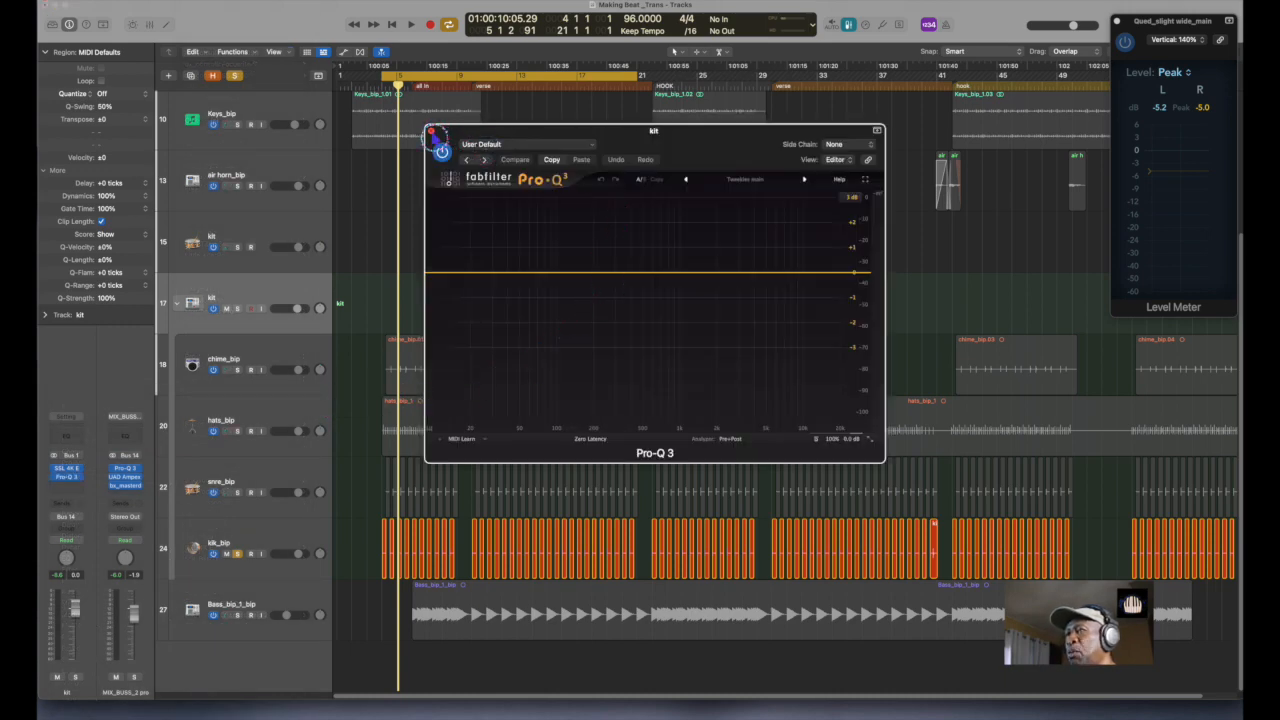
{"action": "left_click", "coordinate": [432, 132]}
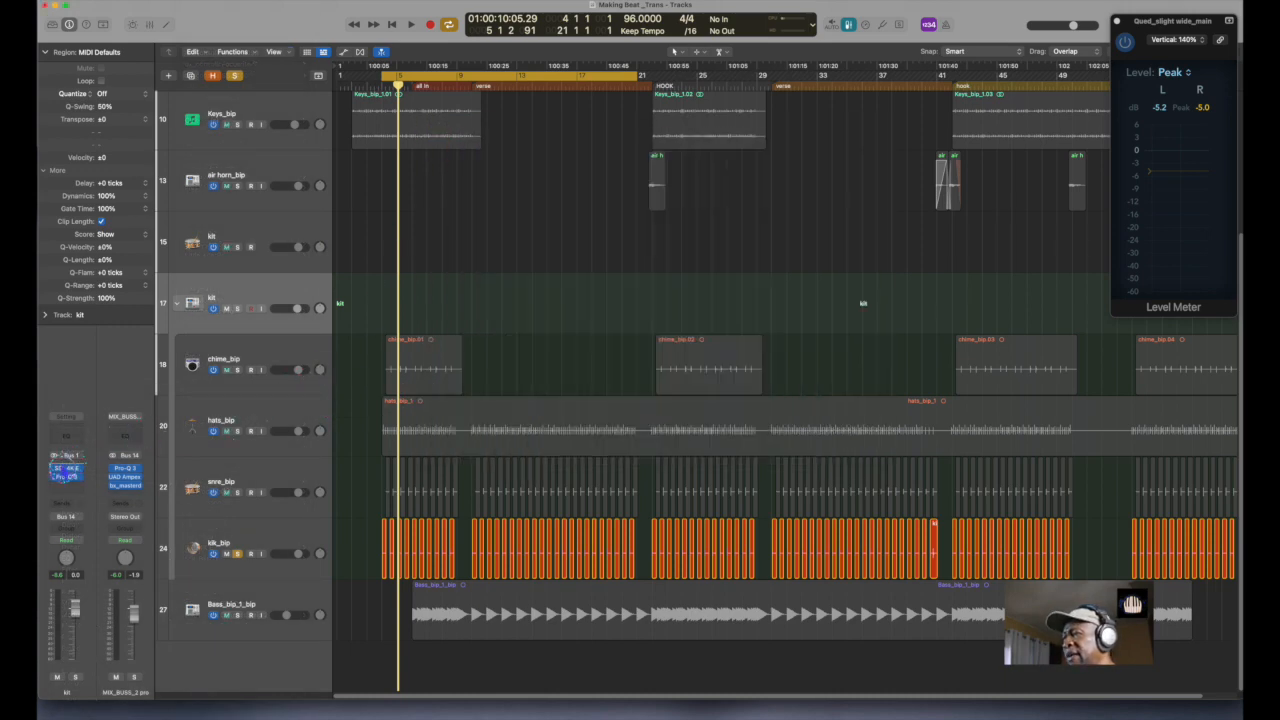
- Insert the UADx LA-2A Tube Compressor from the _Favs category in stereo after the Pro-Q 3 on the kit track
{"action": "left_click", "coordinate": [67, 489]}
{"action": "mouse_move", "coordinate": [72, 484]}
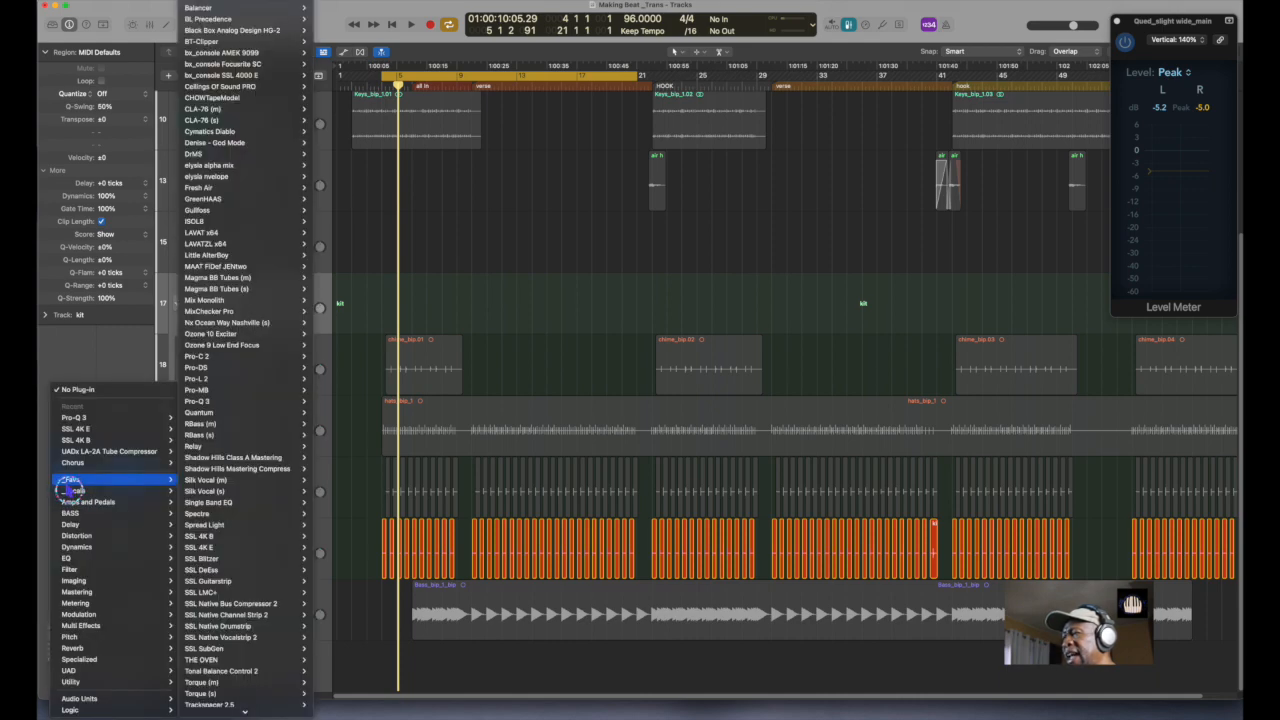
{"action": "mouse_move", "coordinate": [237, 710]}
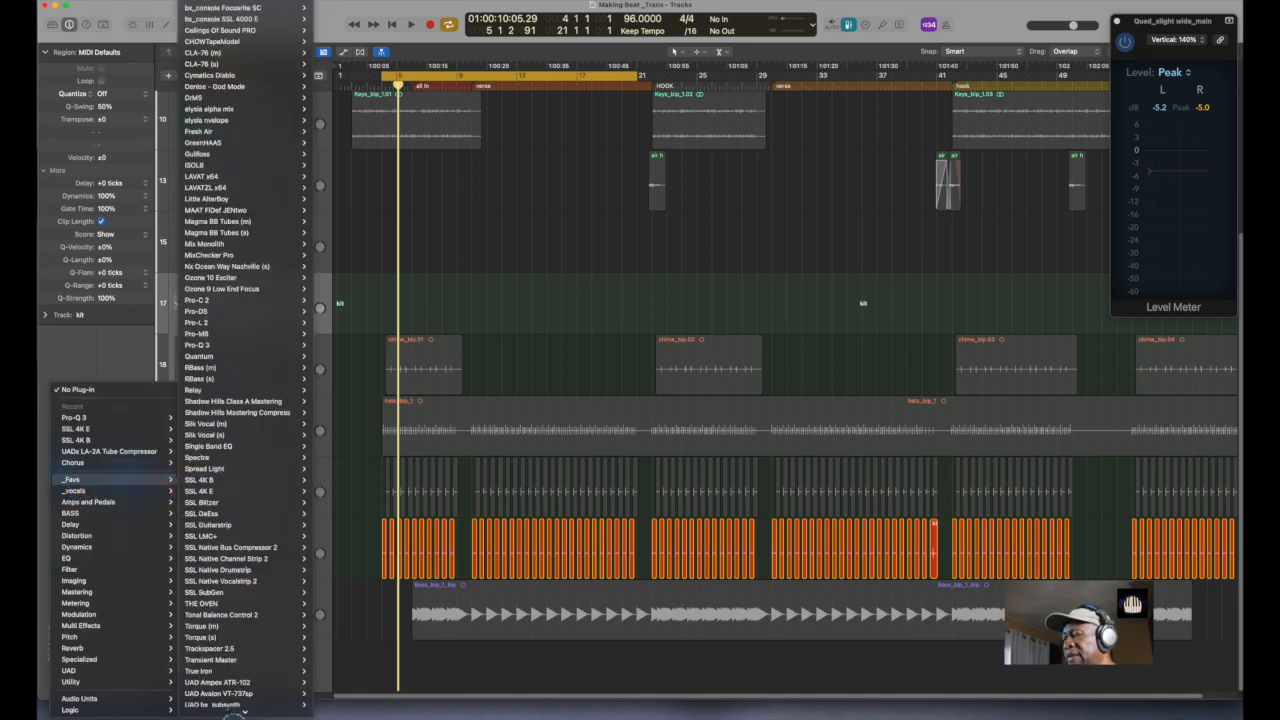
{"action": "mouse_move", "coordinate": [262, 642]}
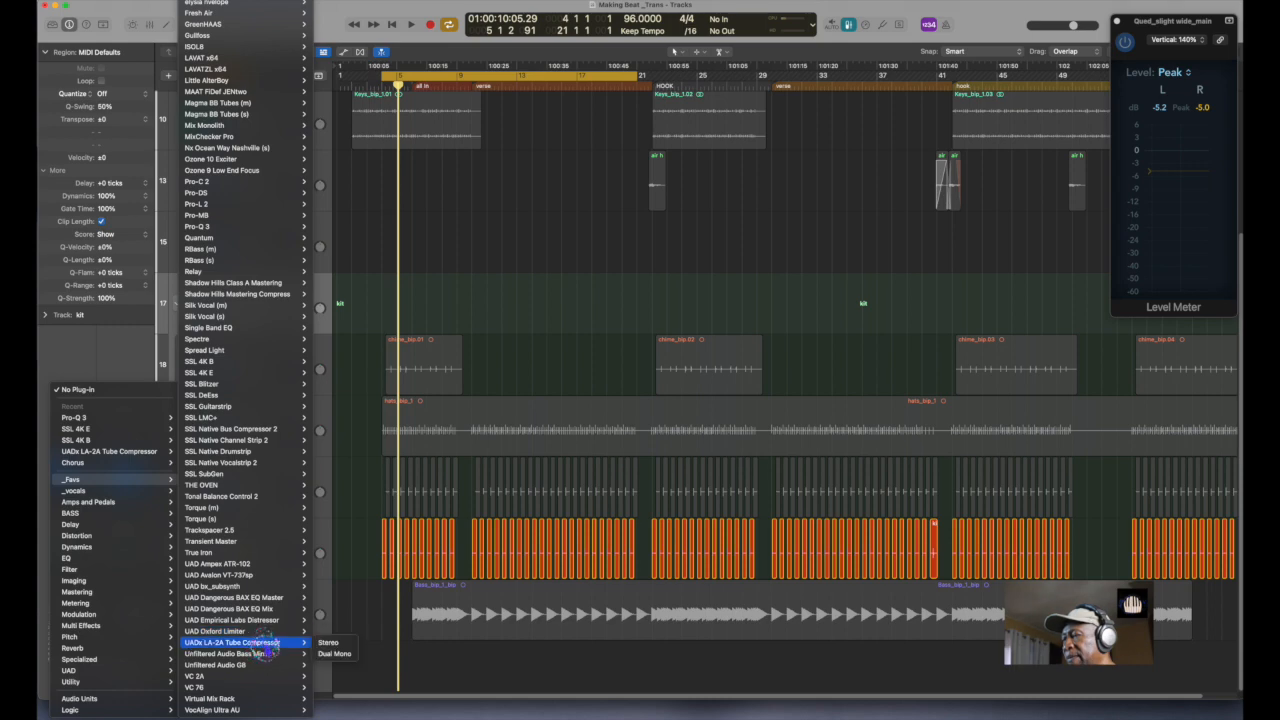
{"action": "left_click", "coordinate": [331, 643]}
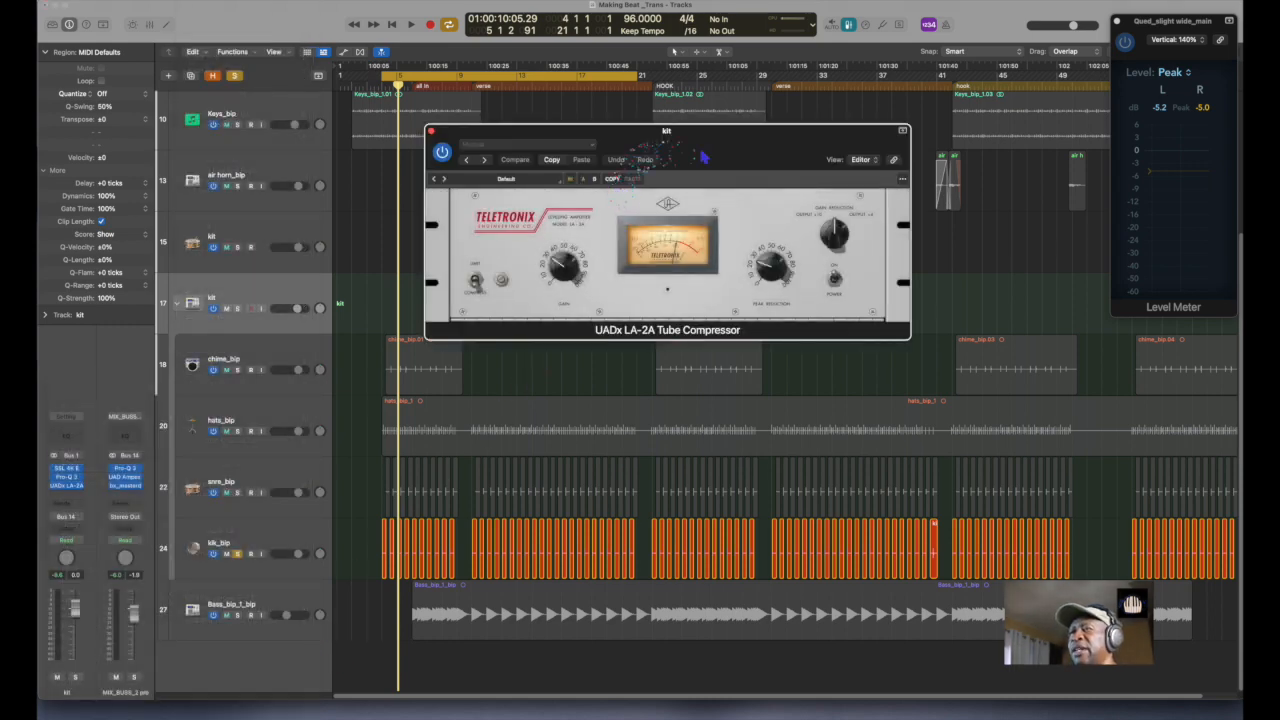
- Fine-tune the LA-2A's Gain on the kit track while the soloed kick plays, and close the plug-in window
{"action": "left_click_drag", "start_coordinate": [737, 143], "coordinate": [881, 268]}
{"action": "key", "text": "space"}
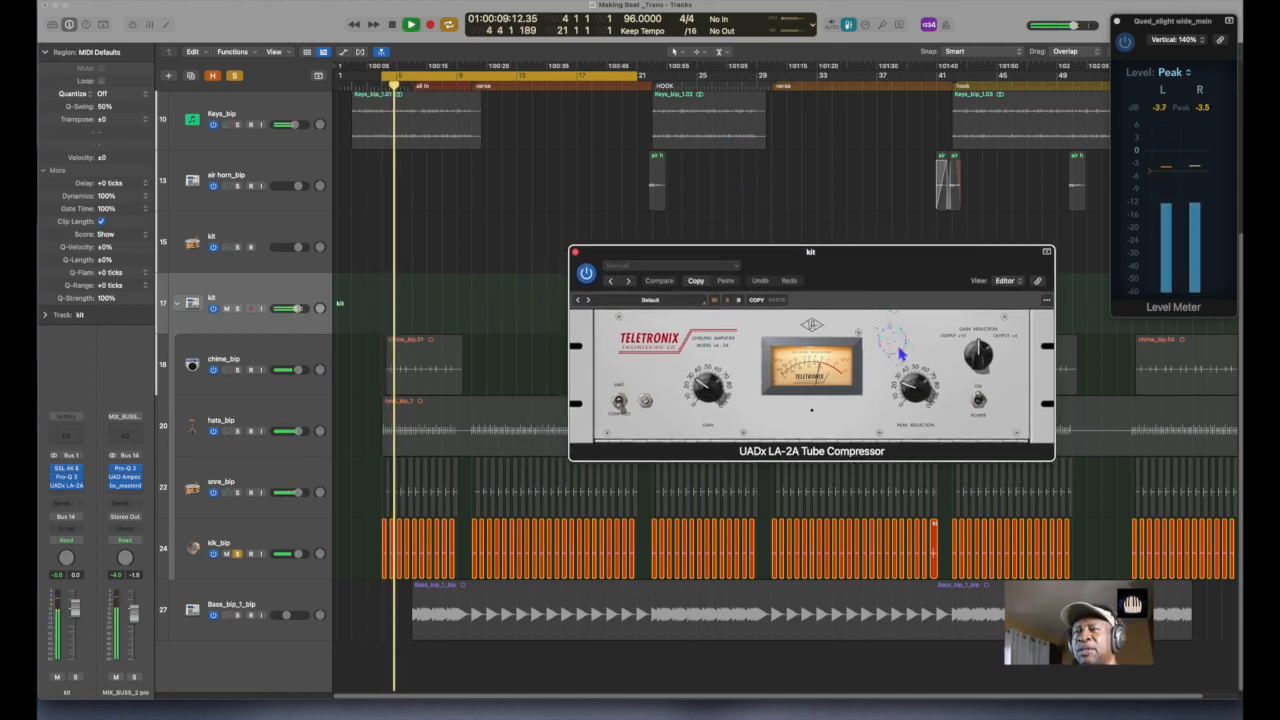
{"action": "left_click_drag", "start_coordinate": [708, 396], "coordinate": [712, 390]}
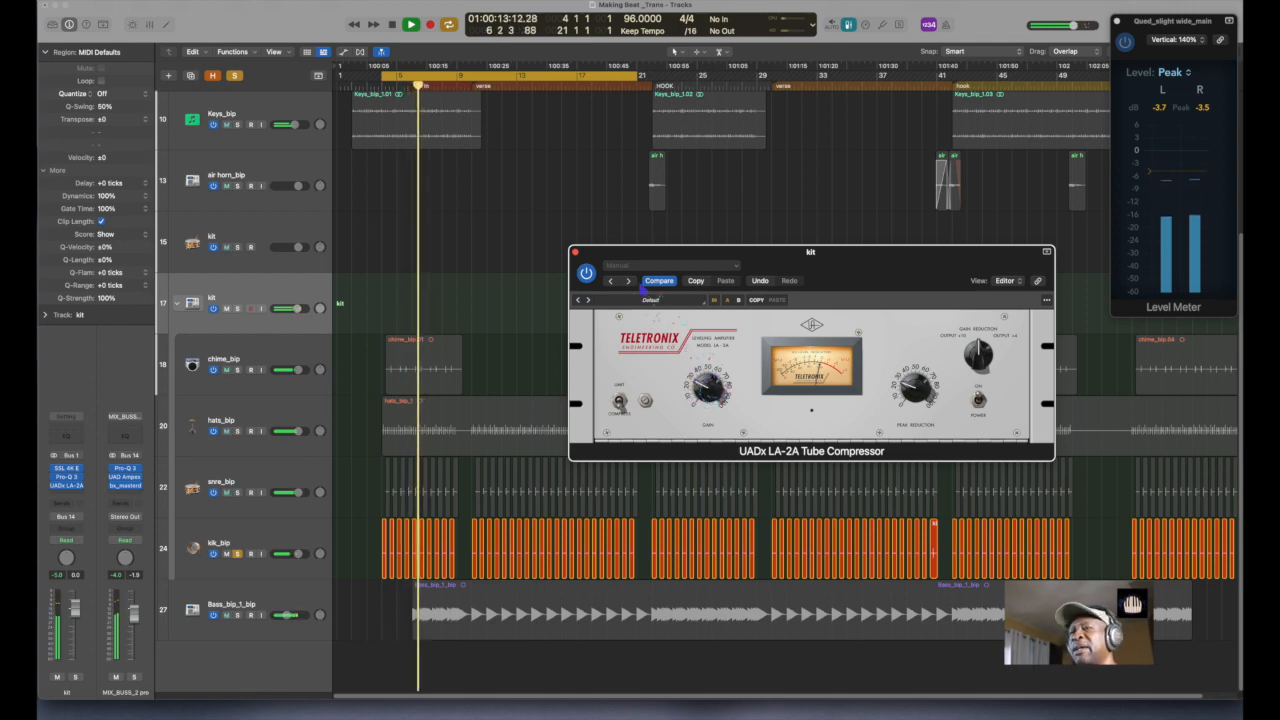
{"action": "left_click", "coordinate": [576, 253]}
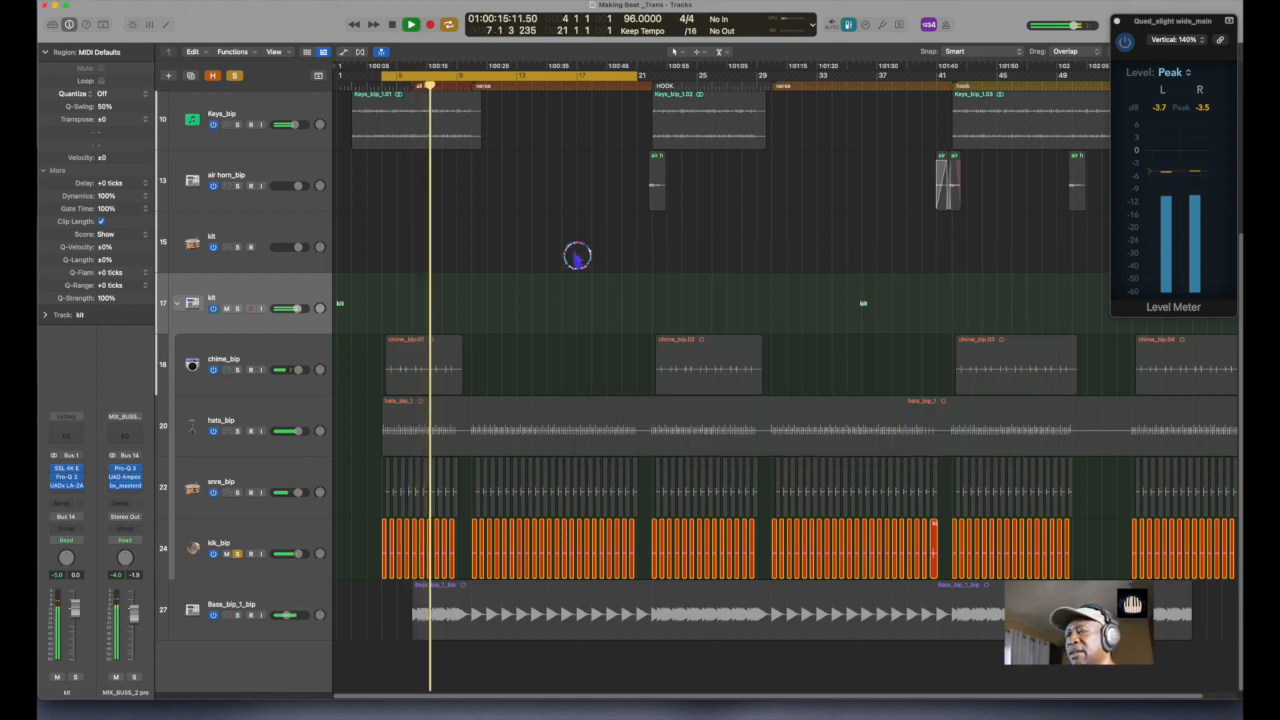
{"action": "key", "text": "space"}
- Clear the kick's solo, solo the snre_bip track instead, and play the cycled section to check the snare's peak level
{"action": "left_click", "coordinate": [255, 475]}
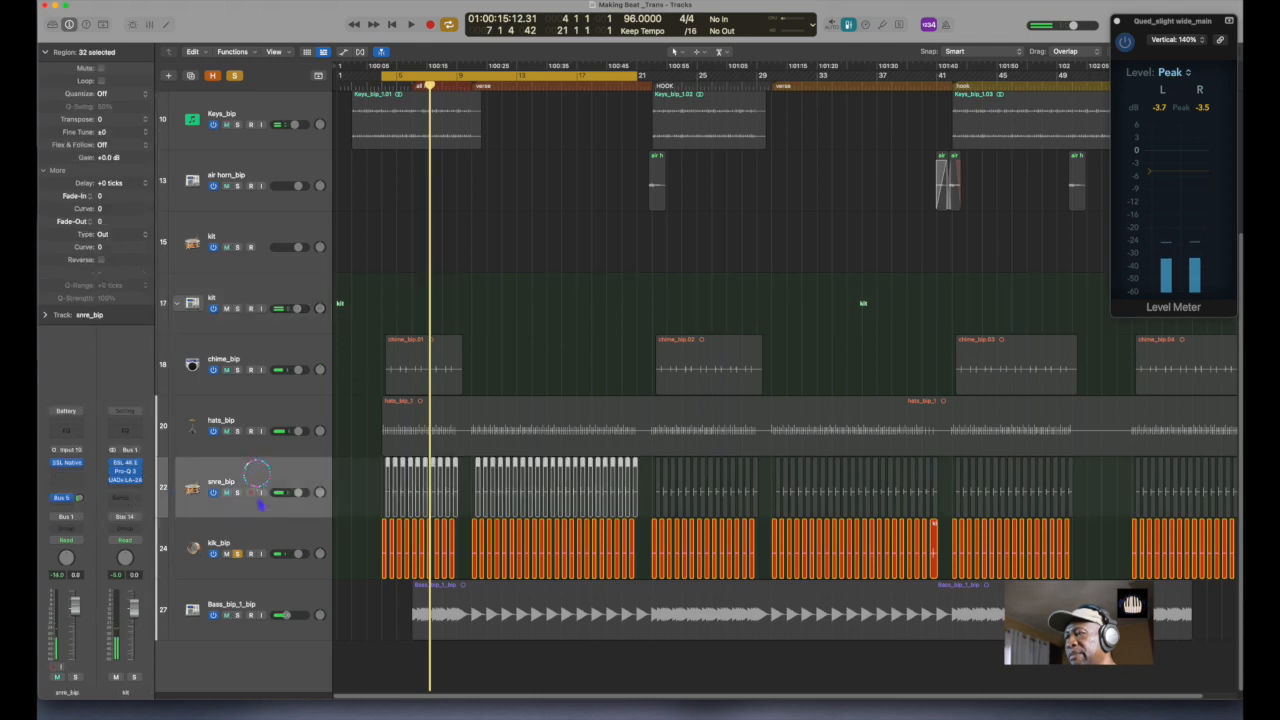
{"action": "left_click", "coordinate": [237, 553]}
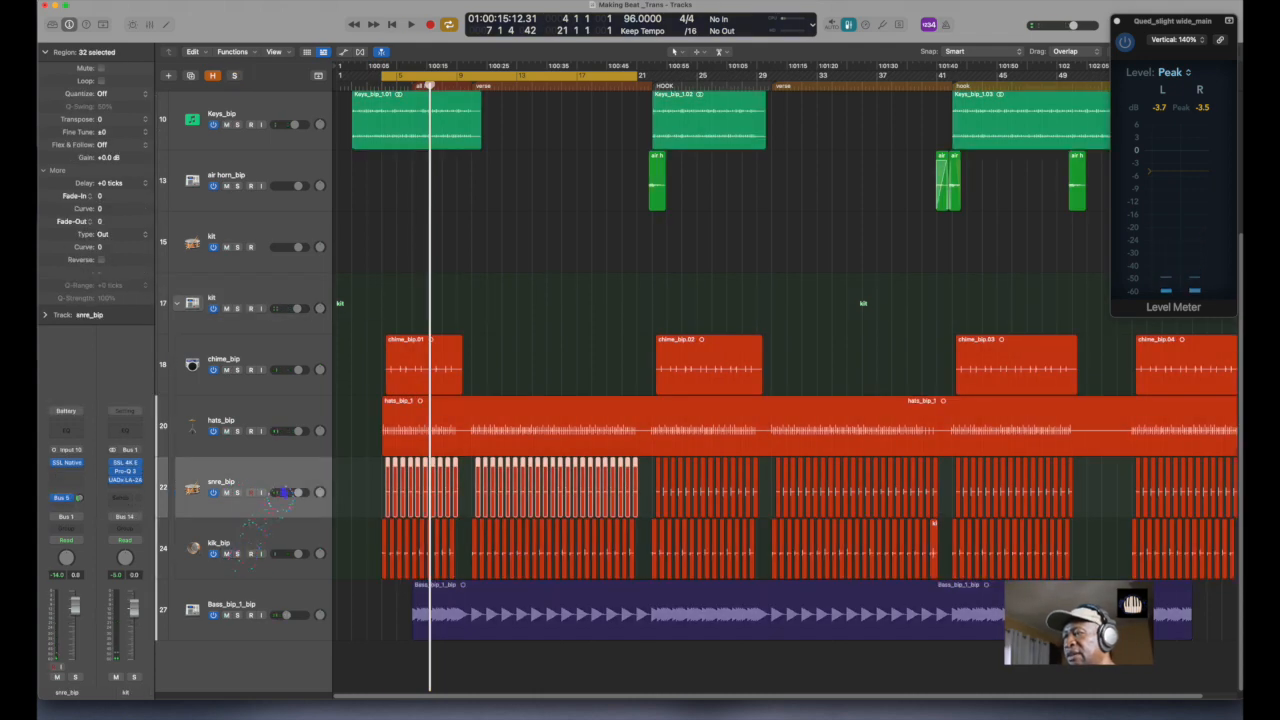
{"action": "key", "text": "space"}
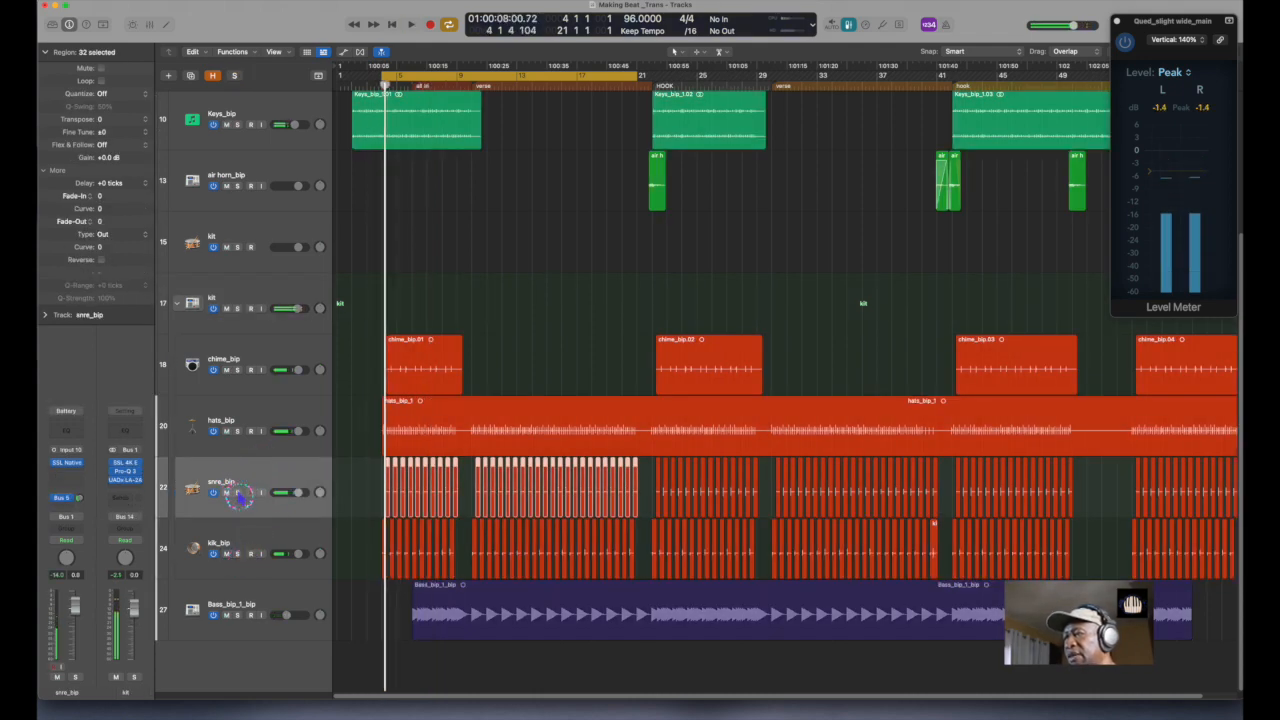
{"action": "left_click", "coordinate": [237, 492]}
{"action": "key", "text": "space"}
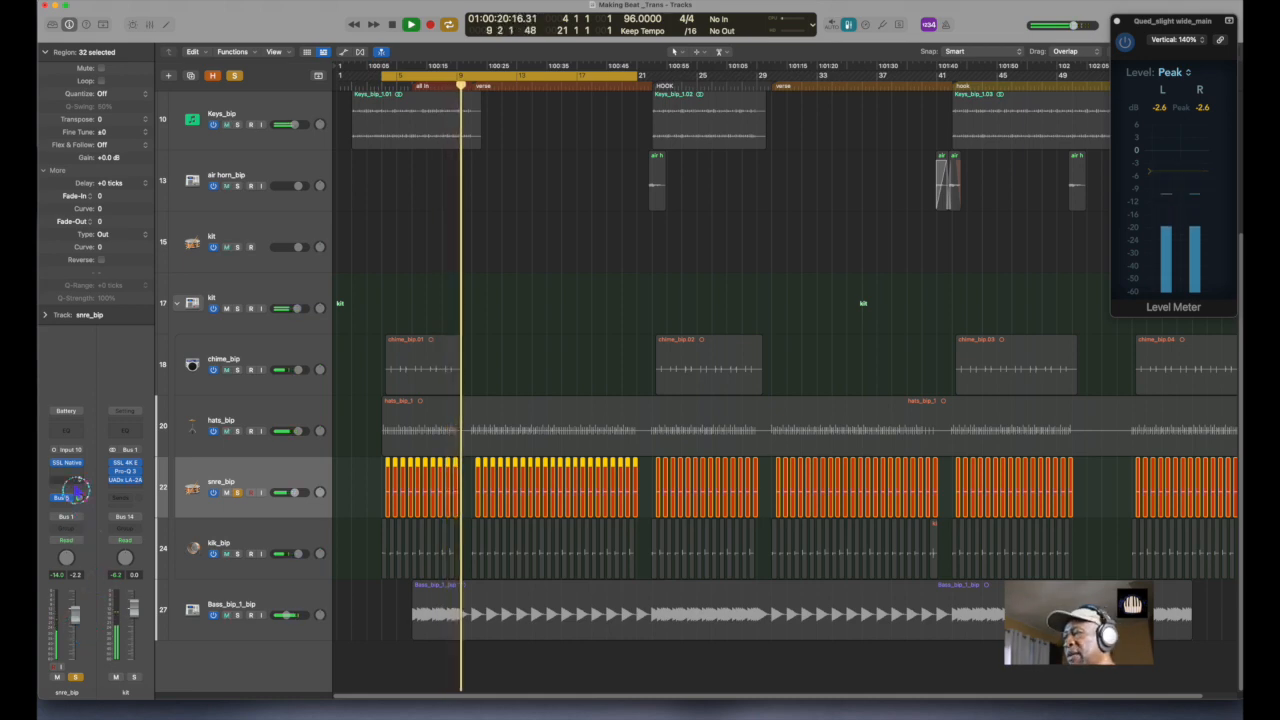
{"action": "key", "text": "space"}
{"action": "key", "text": "space"}
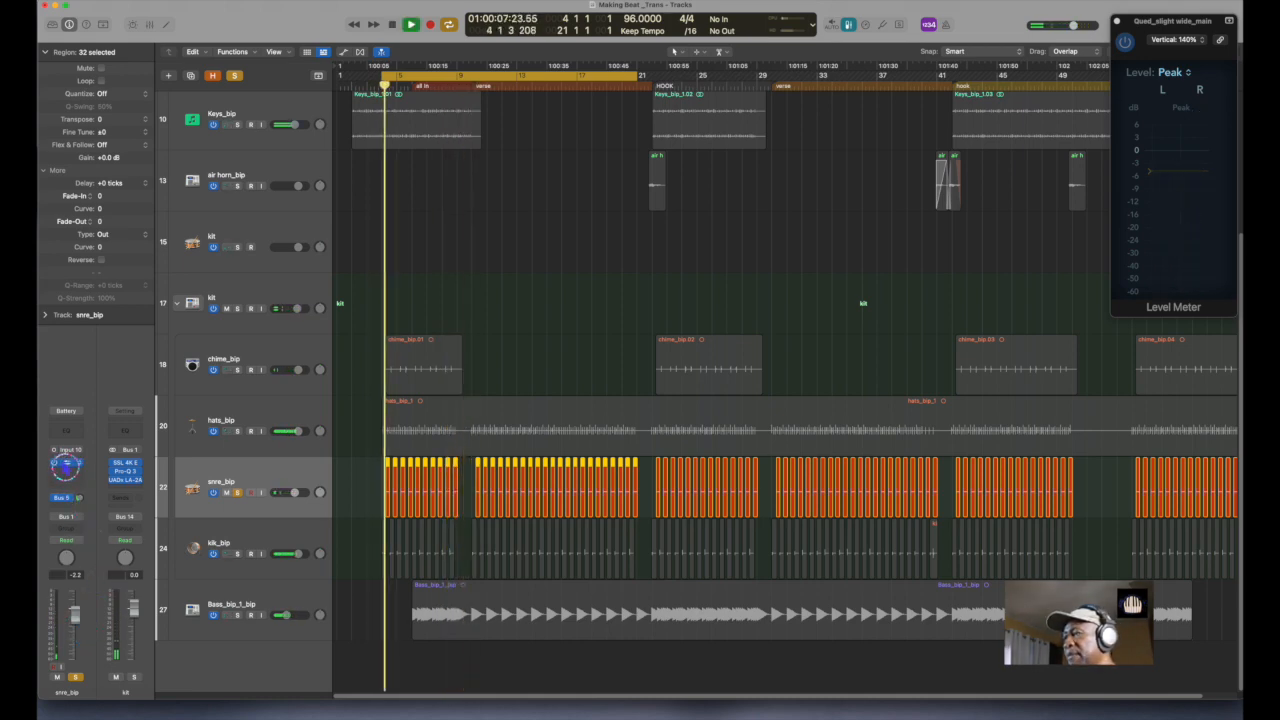
- Lower the fader of the snare's SSL Native Channel Strip 2 slightly during playback, and close the plug-in window
{"action": "left_click", "coordinate": [66, 462]}
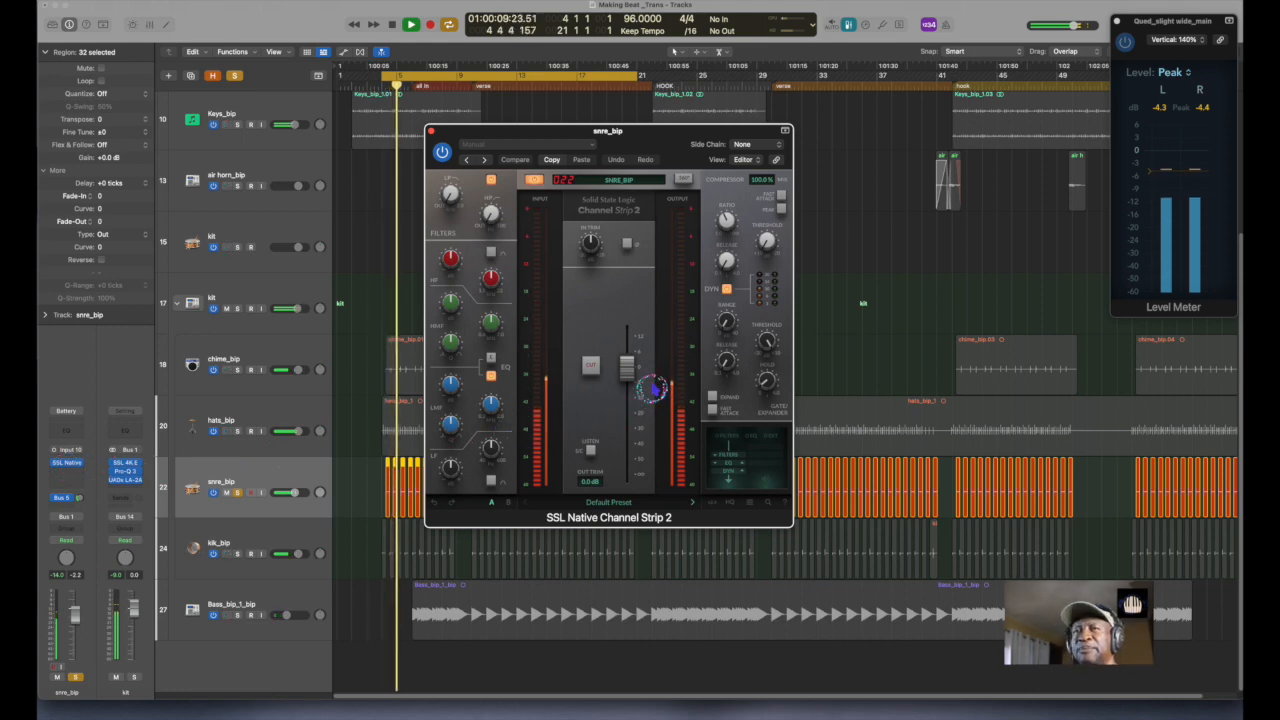
{"action": "left_click_drag", "start_coordinate": [629, 365], "coordinate": [628, 376]}
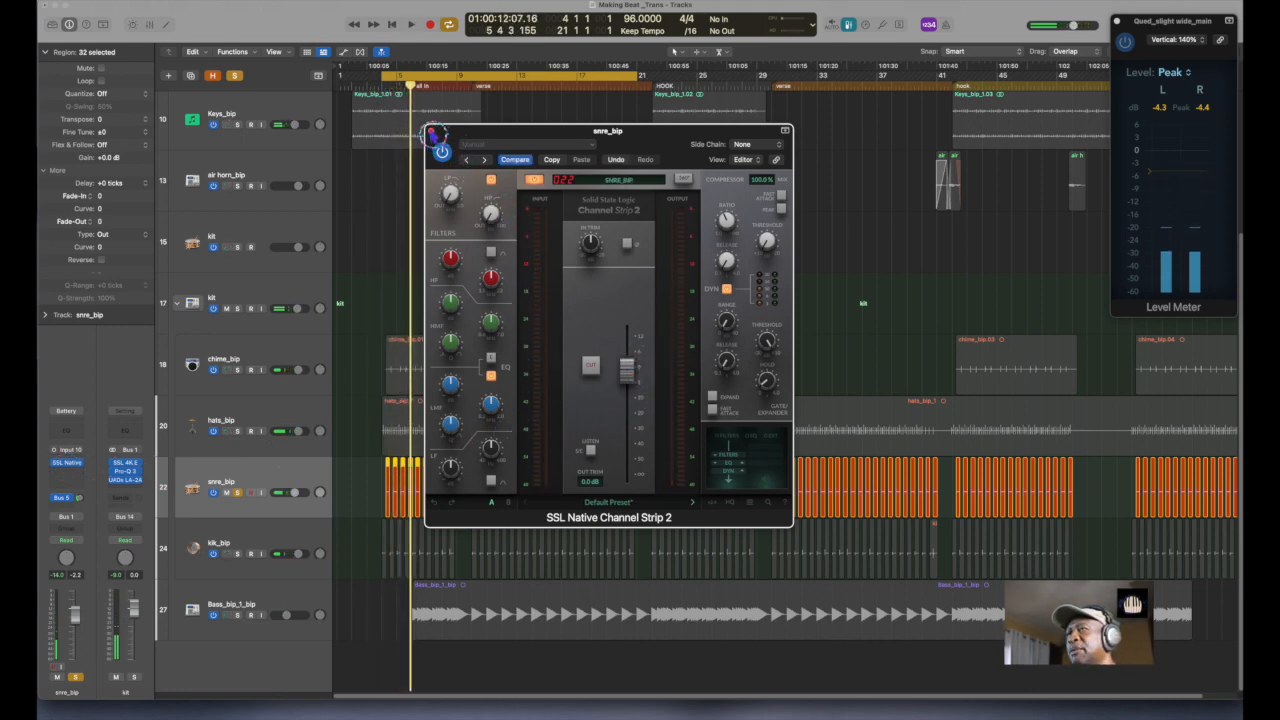
{"action": "left_click", "coordinate": [431, 131]}
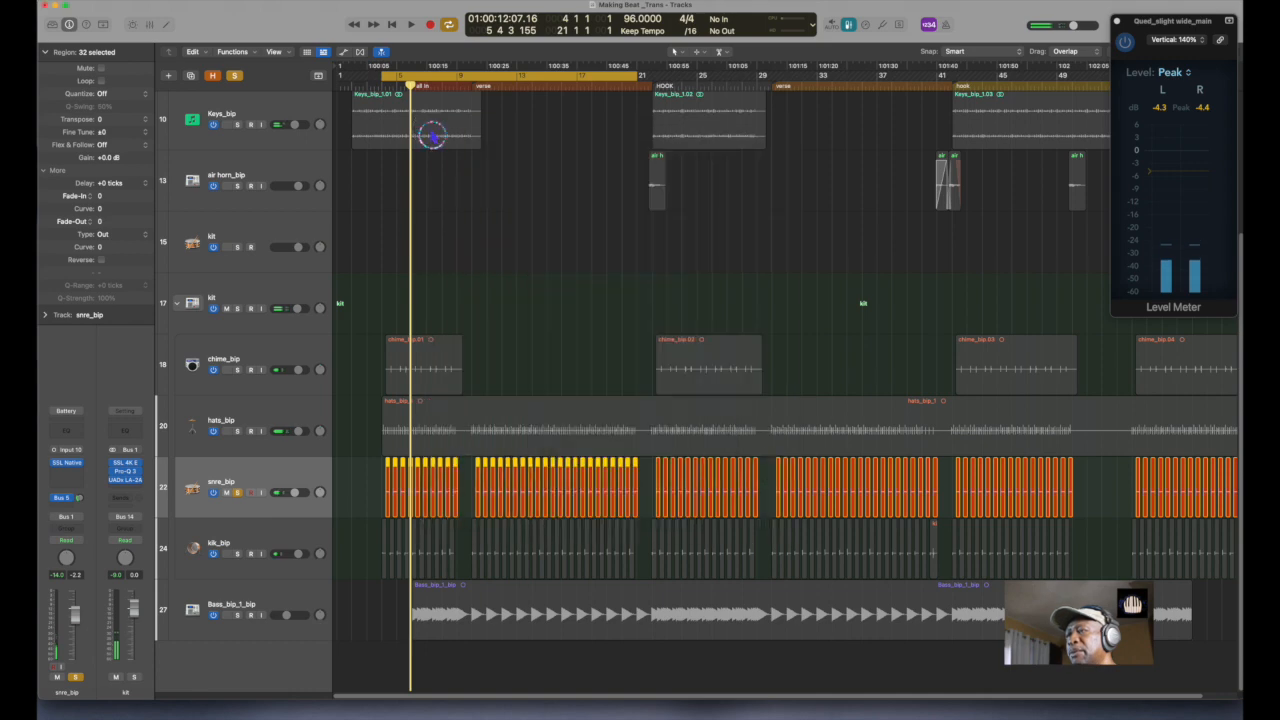
- Switch the solo from the snare to the hats_bip track and play the cycled section to check the hats' level
{"action": "left_click", "coordinate": [284, 411]}
{"action": "left_click", "coordinate": [237, 431]}
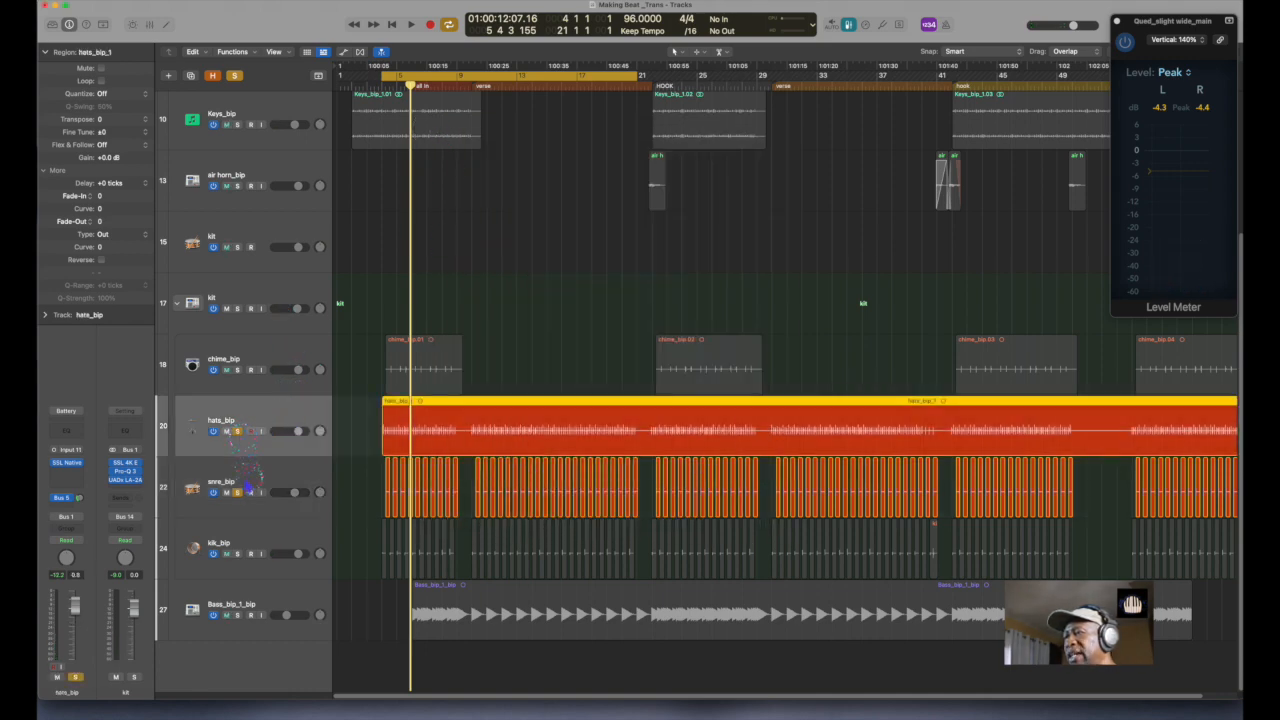
{"action": "left_click", "coordinate": [240, 492]}
{"action": "key", "text": "space"}
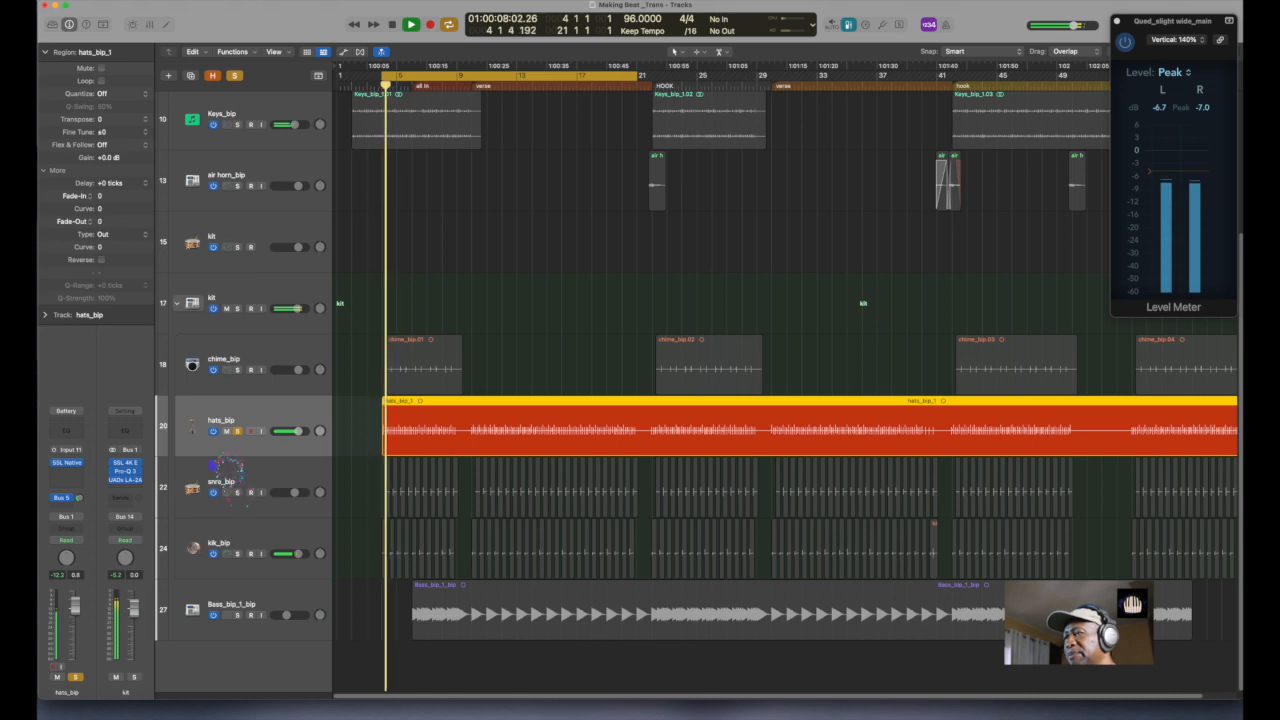
{"action": "key", "text": "space"}
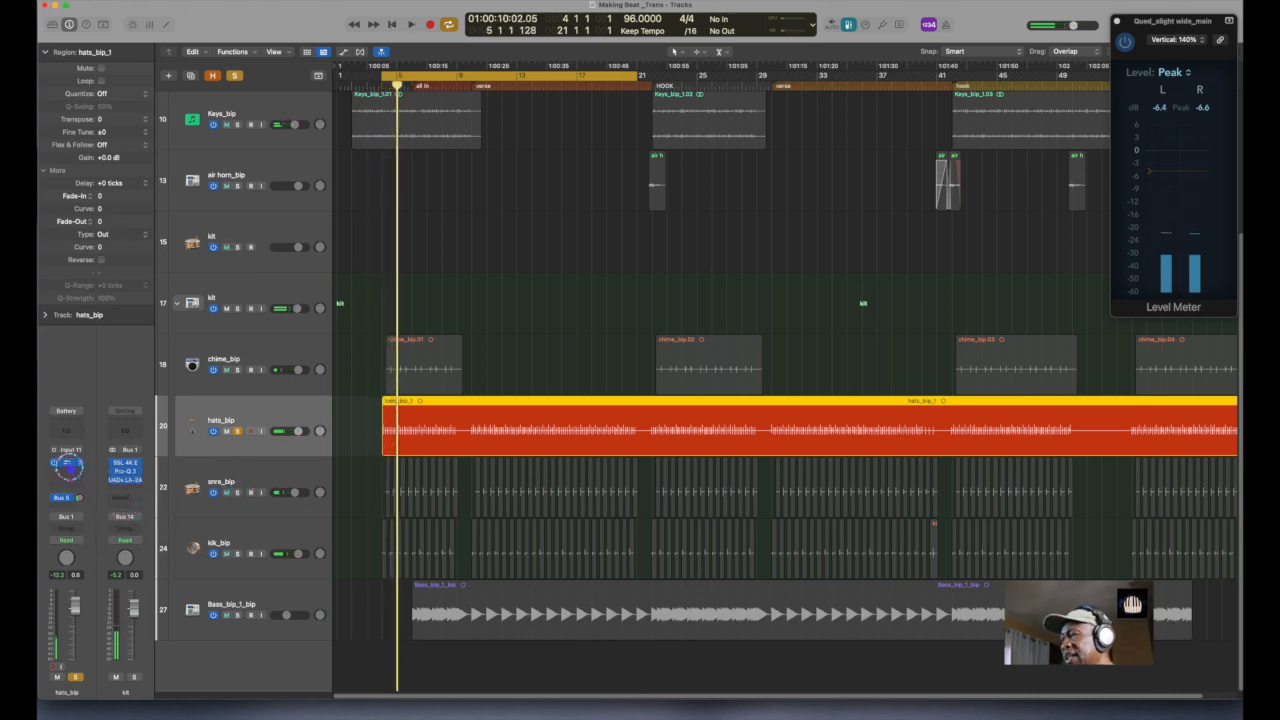
- Lower the fader of the hats' SSL Native Channel Strip 2 well below 0 dB during playback, and close the plug-in window
{"action": "left_click", "coordinate": [68, 463]}
{"action": "key", "text": "space"}
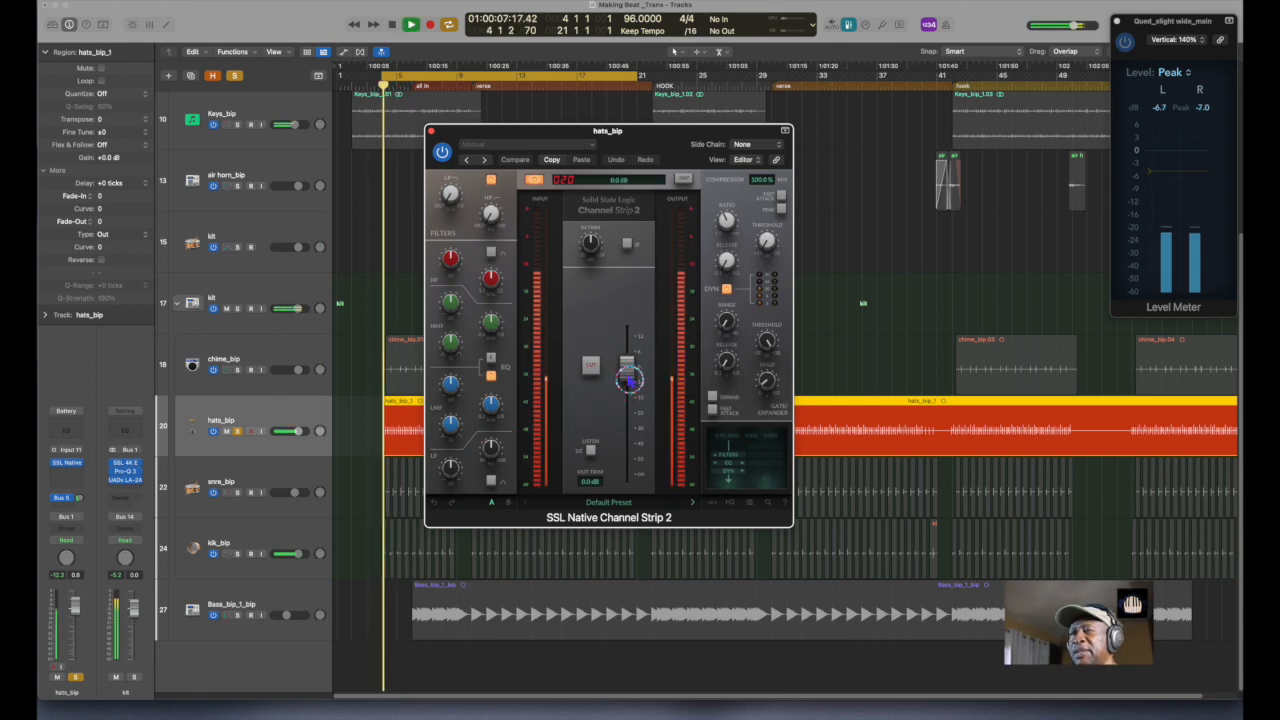
{"action": "left_click_drag", "start_coordinate": [625, 378], "coordinate": [633, 412]}
{"action": "key", "text": "space"}
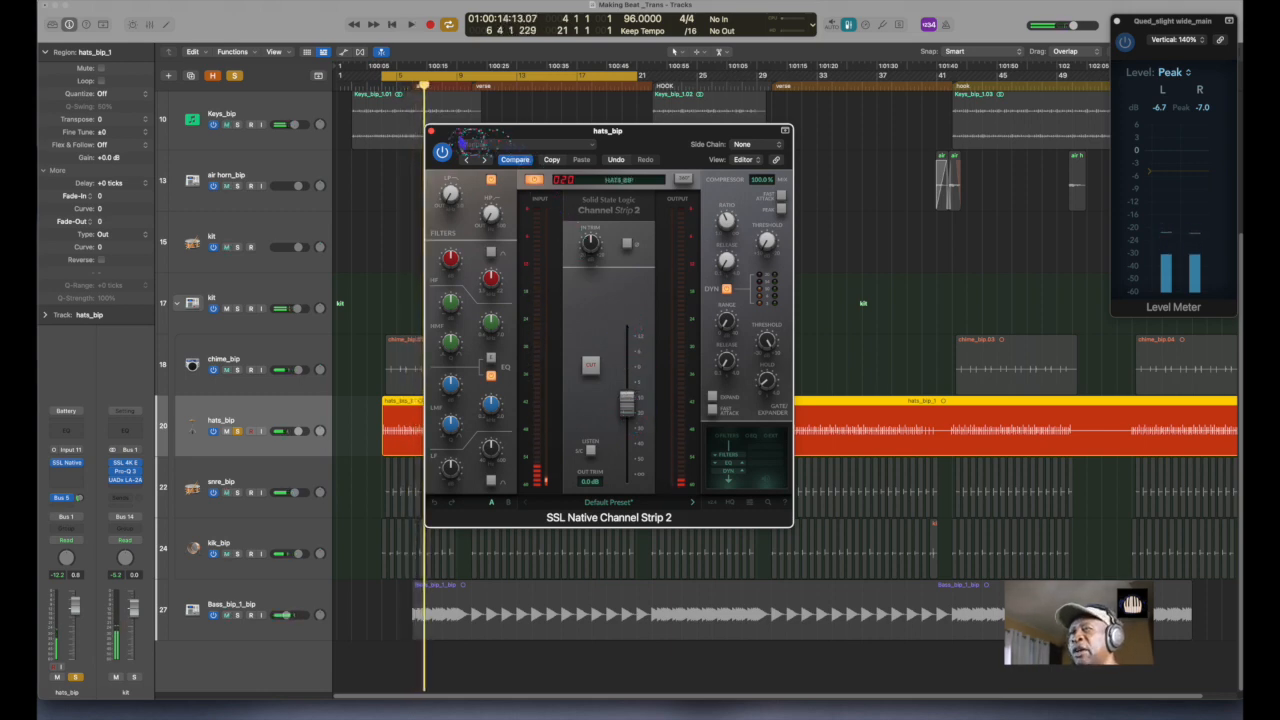
{"action": "left_click", "coordinate": [431, 132]}
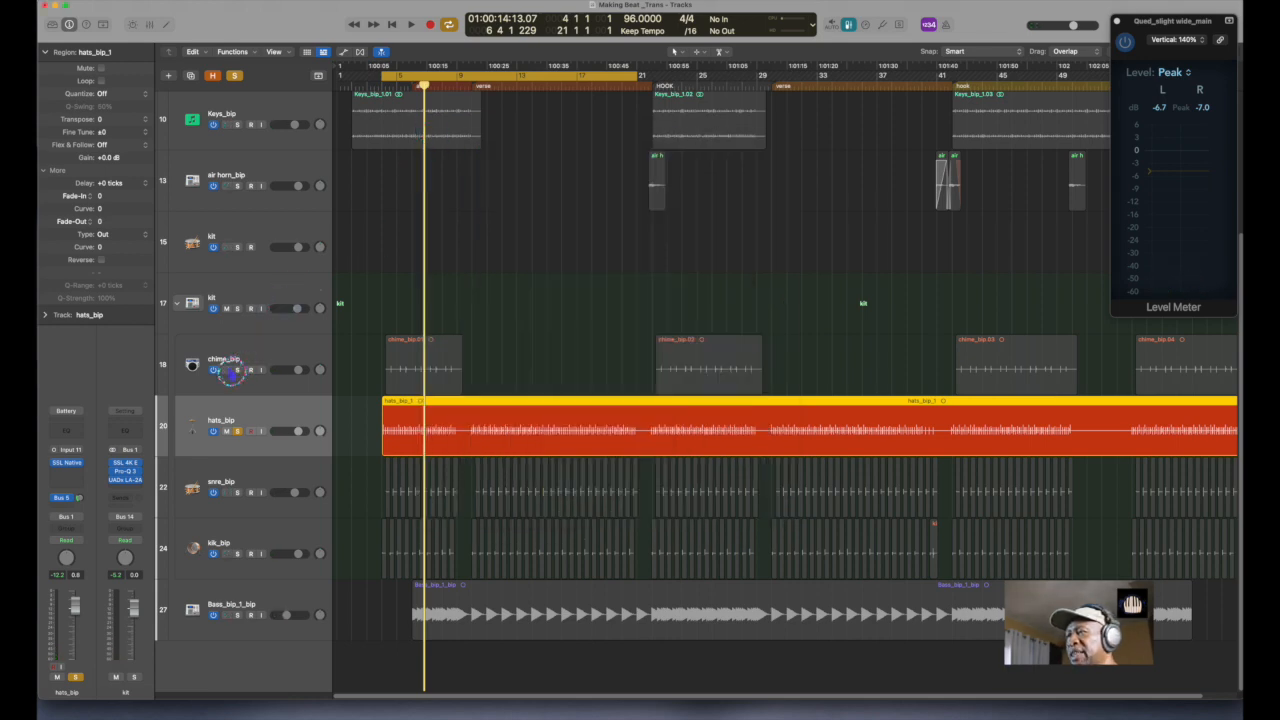
- Clear the hats' solo, solo the kit stack track, and play it to check the whole kit's level
{"action": "left_click", "coordinate": [238, 432]}
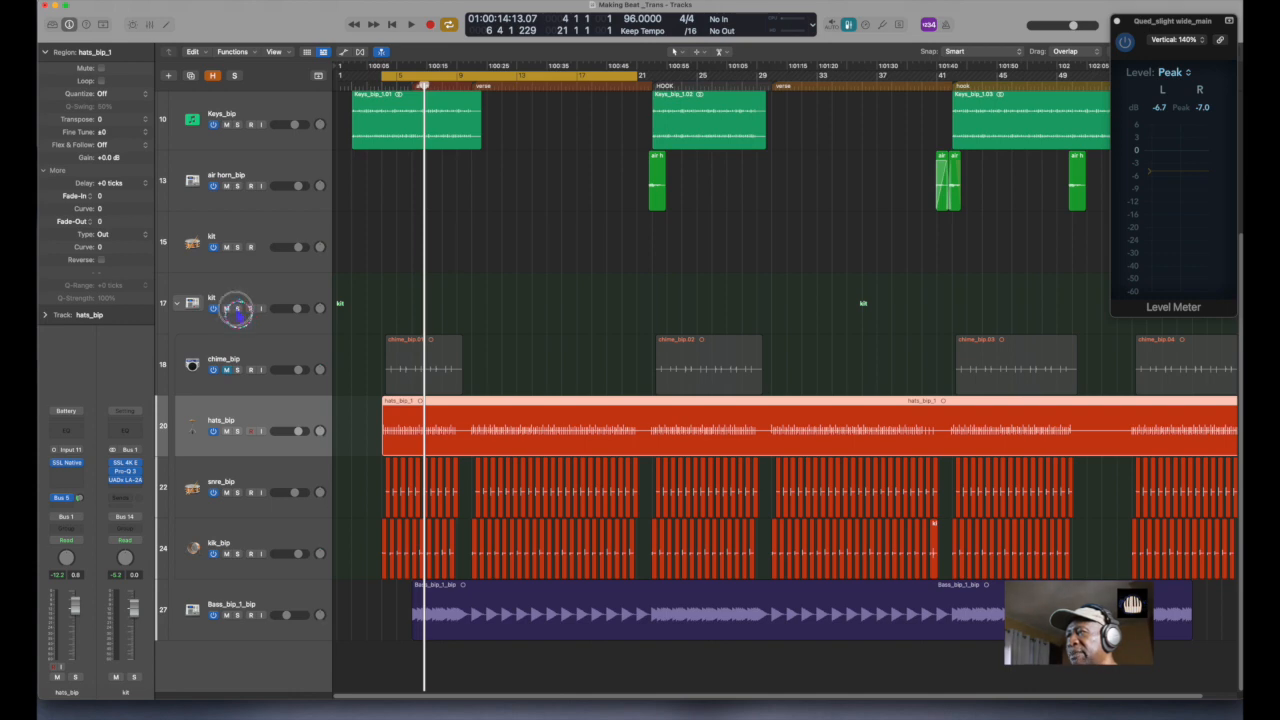
{"action": "left_click", "coordinate": [237, 310]}
{"action": "key", "text": "space"}
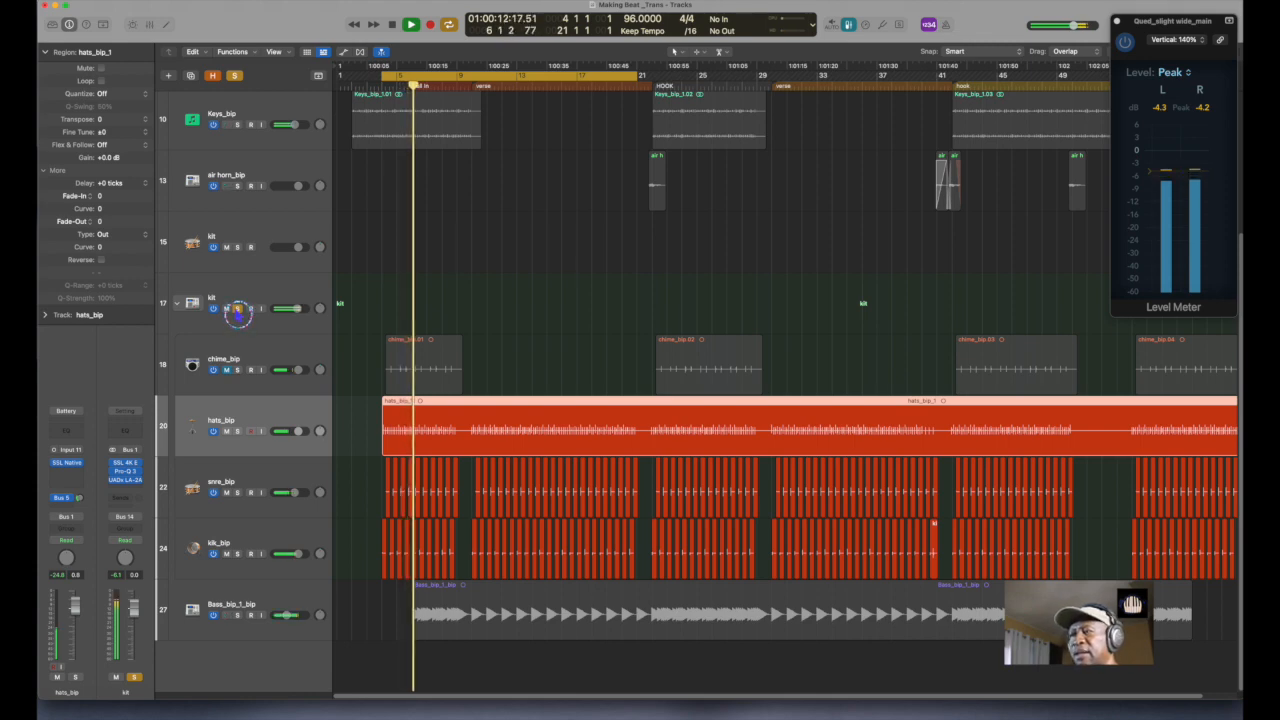
{"action": "key", "text": "space"}
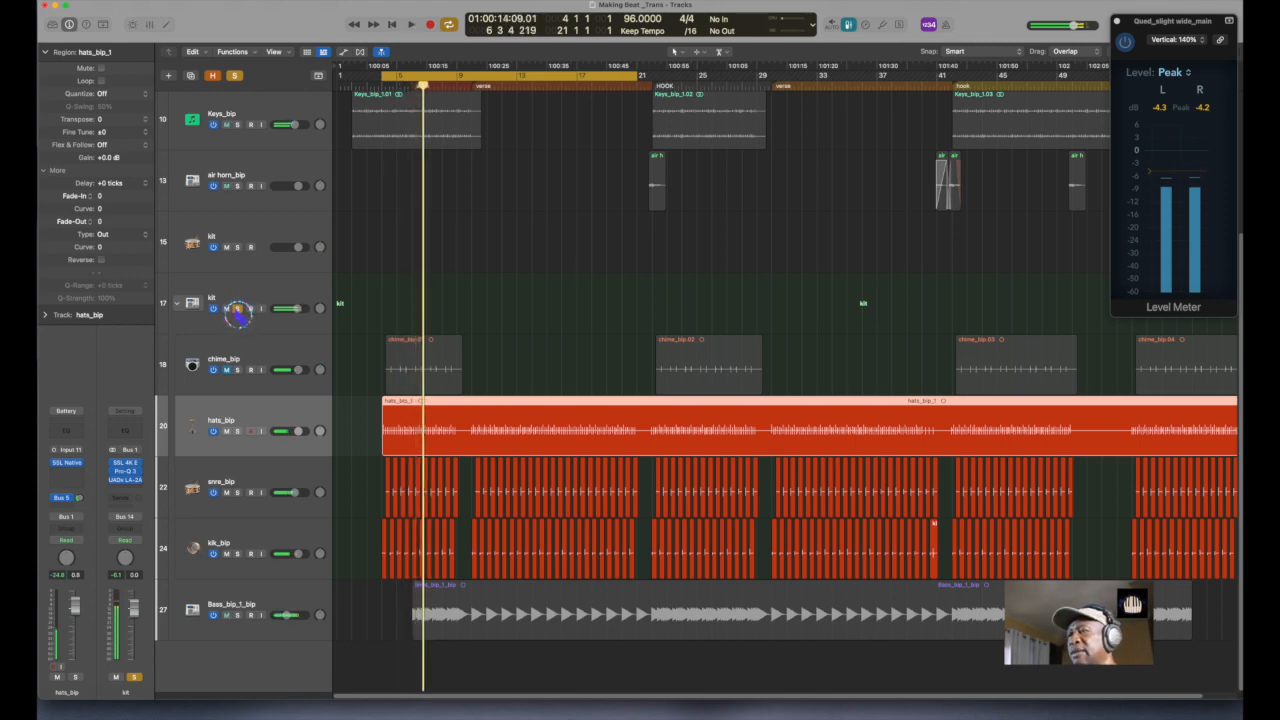
- Unmute the chime_bip track and solo it to check its level in playback
{"action": "left_click", "coordinate": [226, 370]}
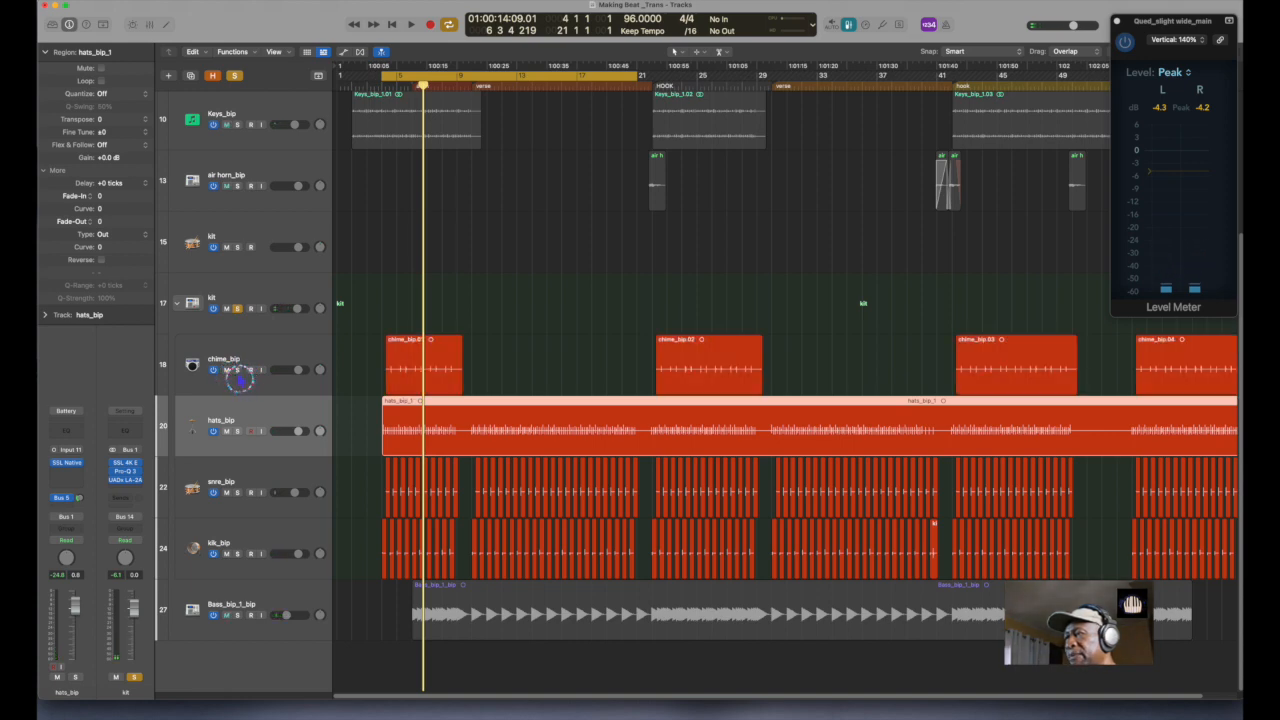
{"action": "left_click", "coordinate": [237, 370]}
{"action": "key", "text": "space"}
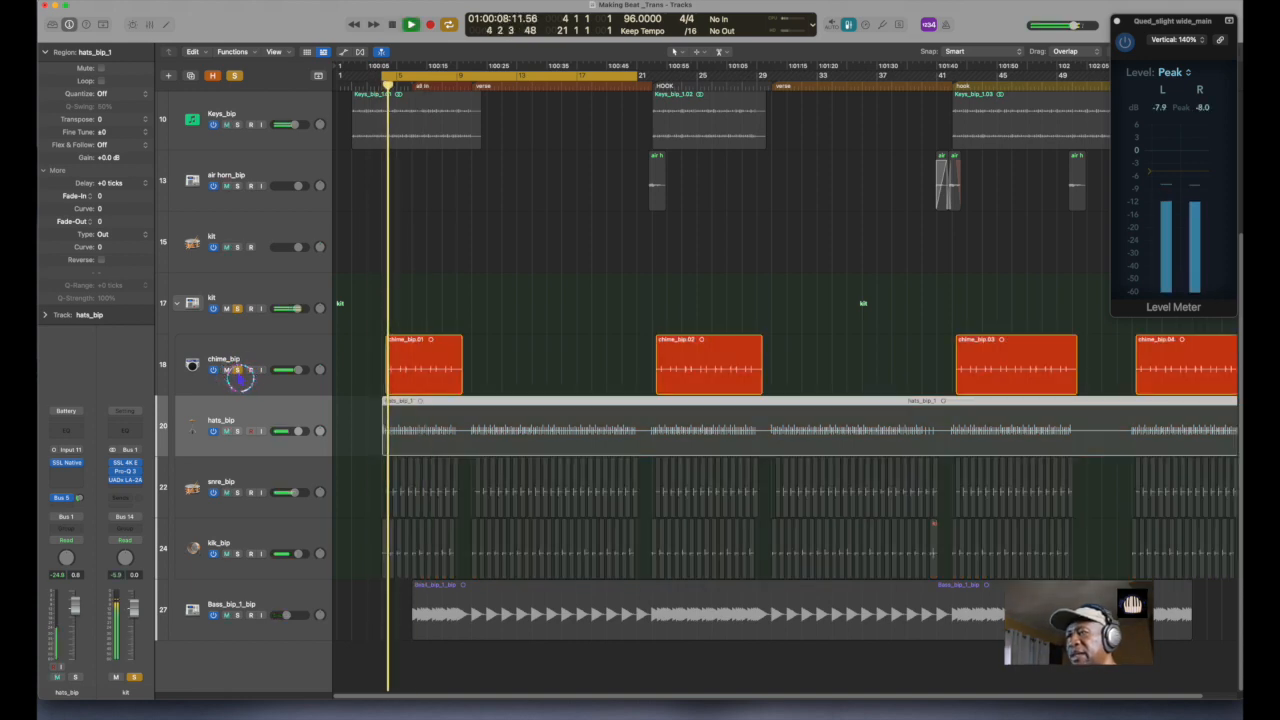
- Set the fader of the chime's SSL Native Channel Strip 2 to about -5 dB during playback, and clear the chime's solo
{"action": "left_click", "coordinate": [275, 343]}
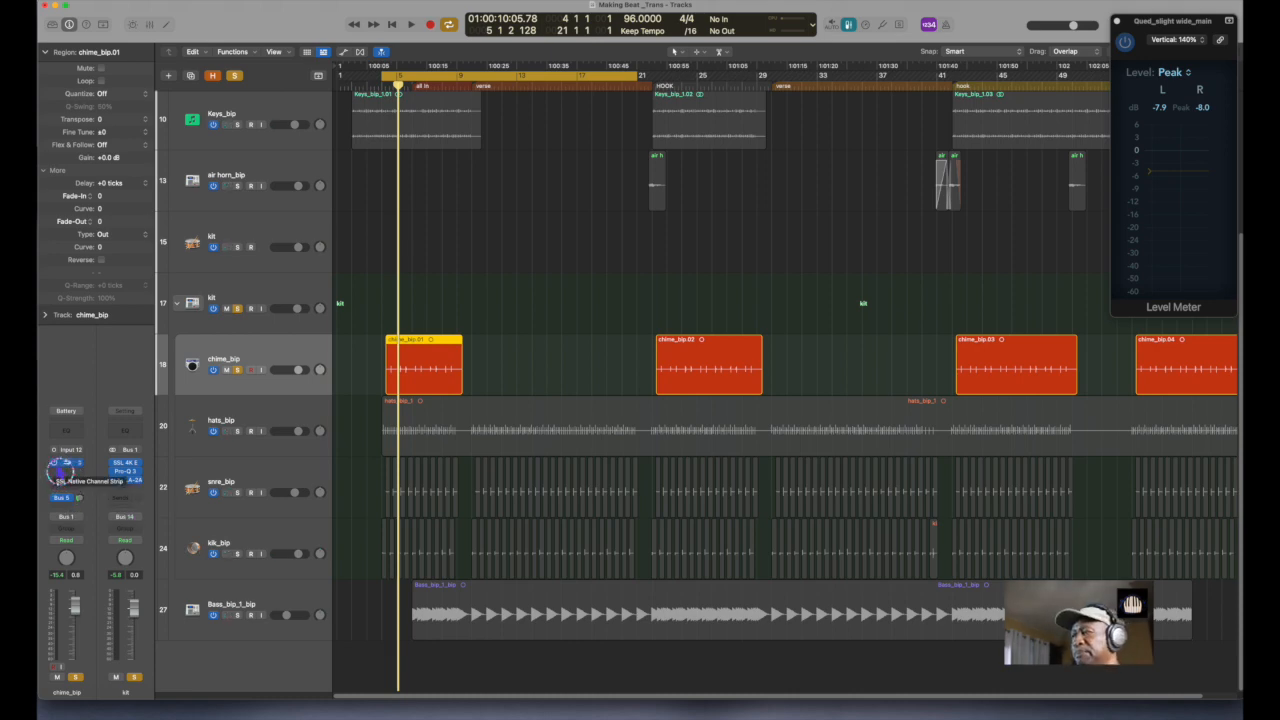
{"action": "left_click", "coordinate": [66, 463]}
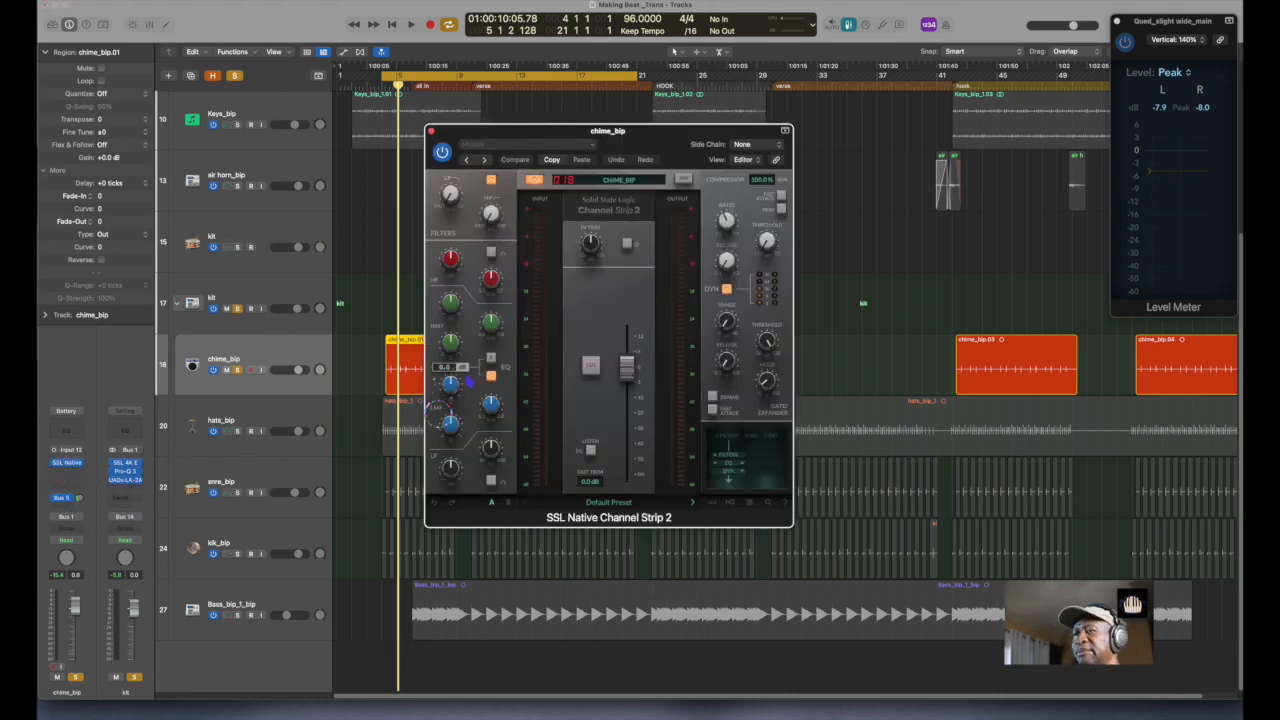
{"action": "key", "text": "space"}
{"action": "left_click_drag", "start_coordinate": [625, 372], "coordinate": [631, 393]}
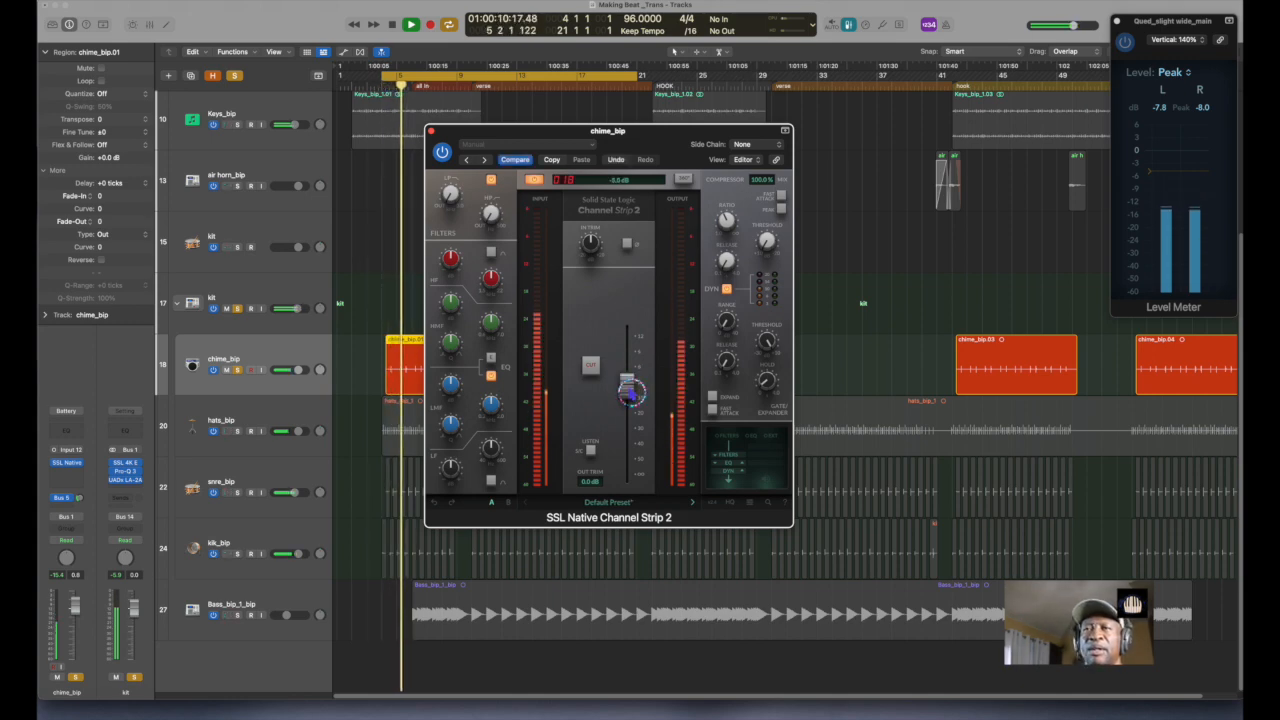
{"action": "key", "text": "space"}
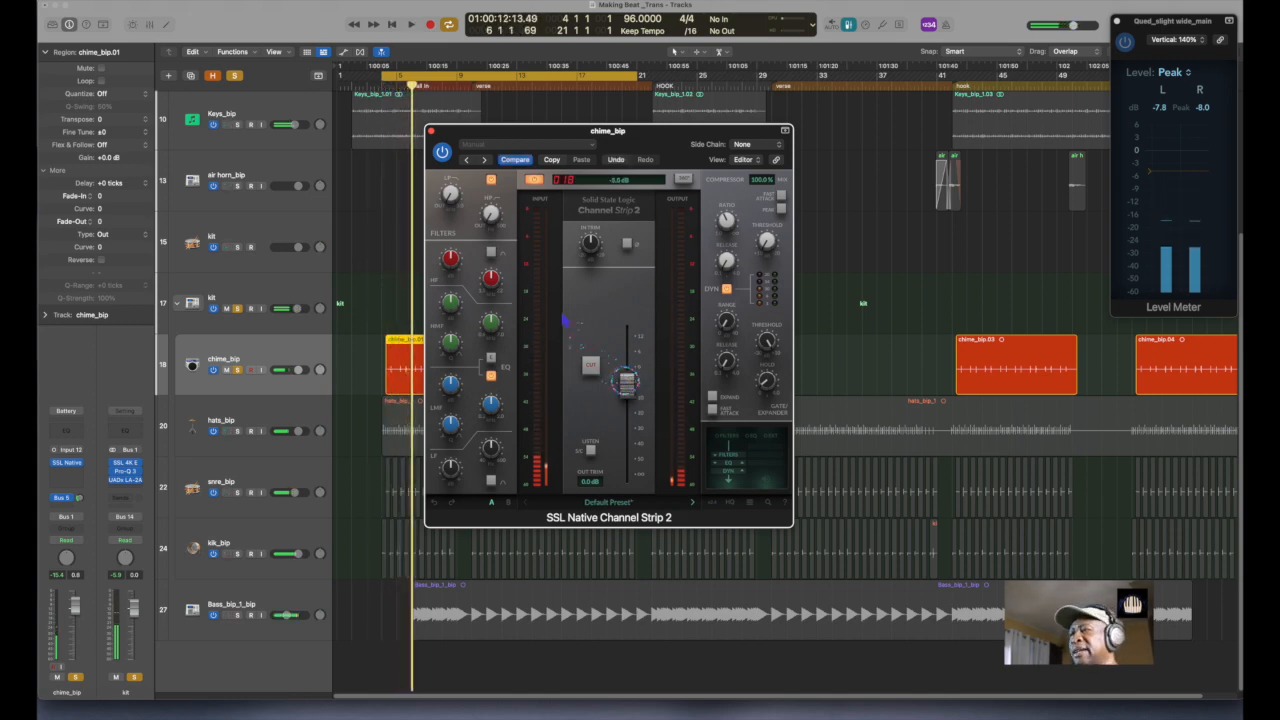
{"action": "left_click", "coordinate": [238, 370]}
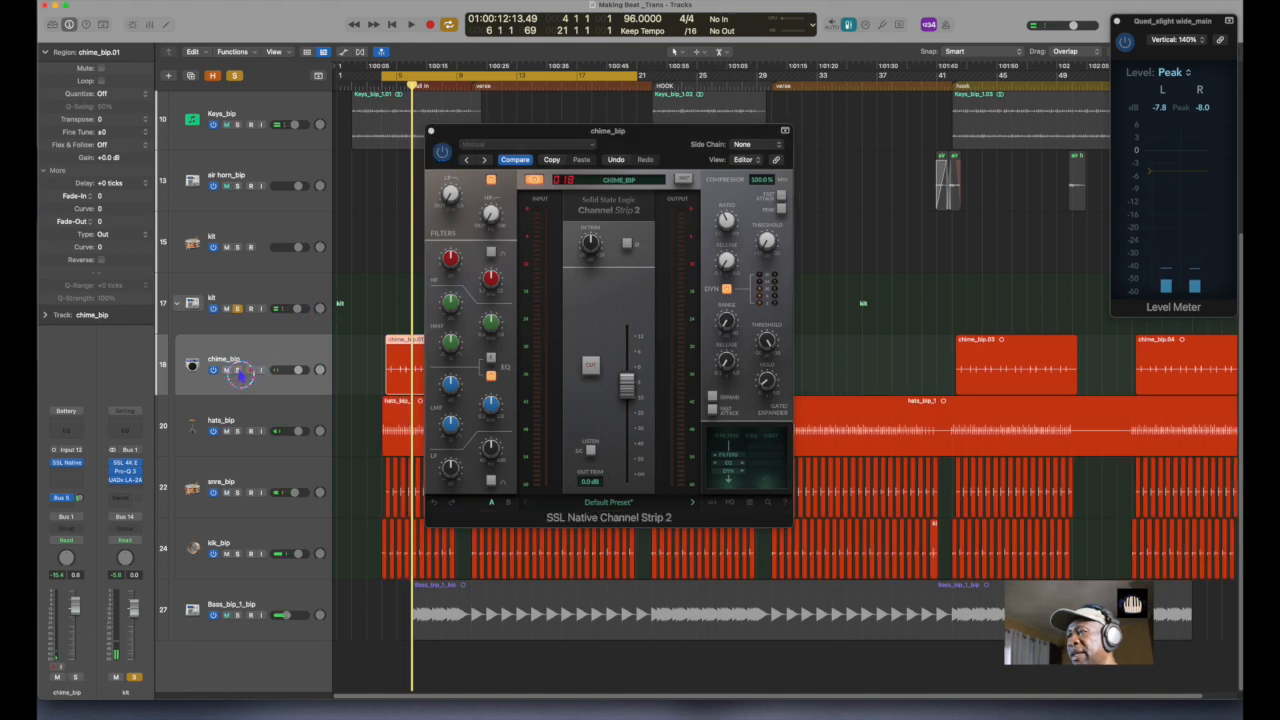
- Close the chime's plug-in window and pan the chime_bip track off centre, checking it in playback of the soloed kit
{"action": "key", "text": "space"}
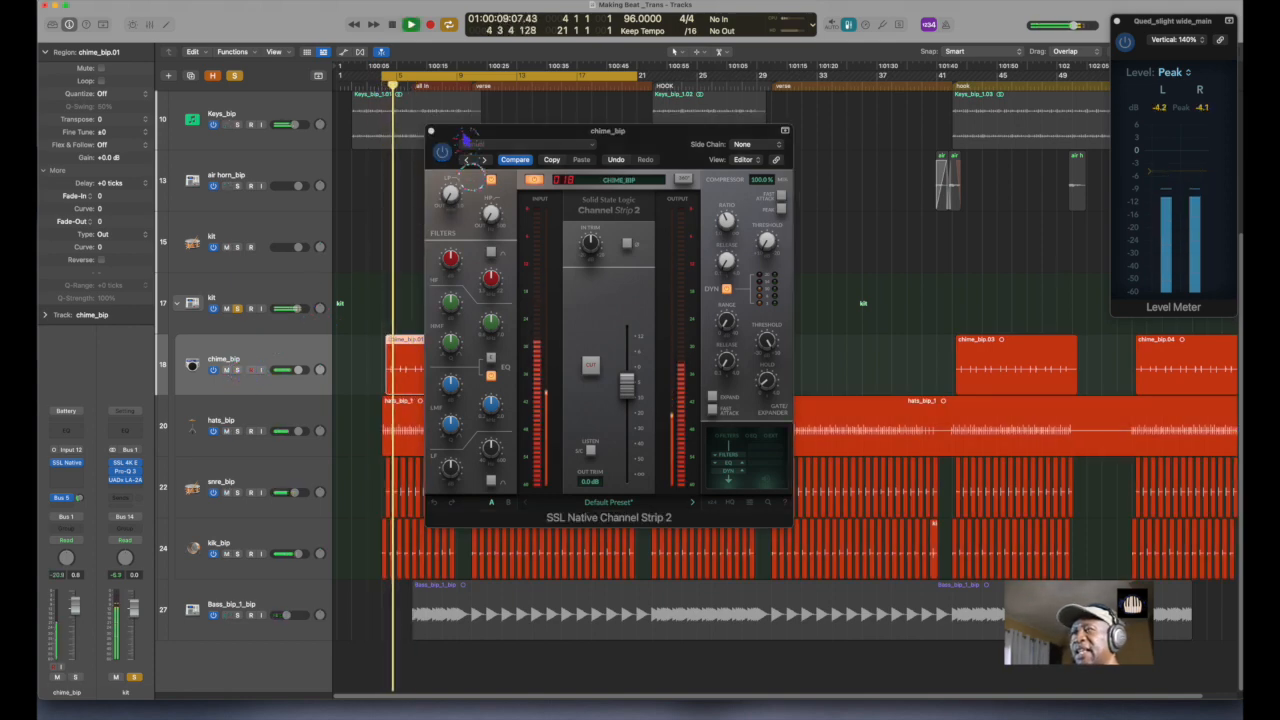
{"action": "left_click", "coordinate": [430, 133]}
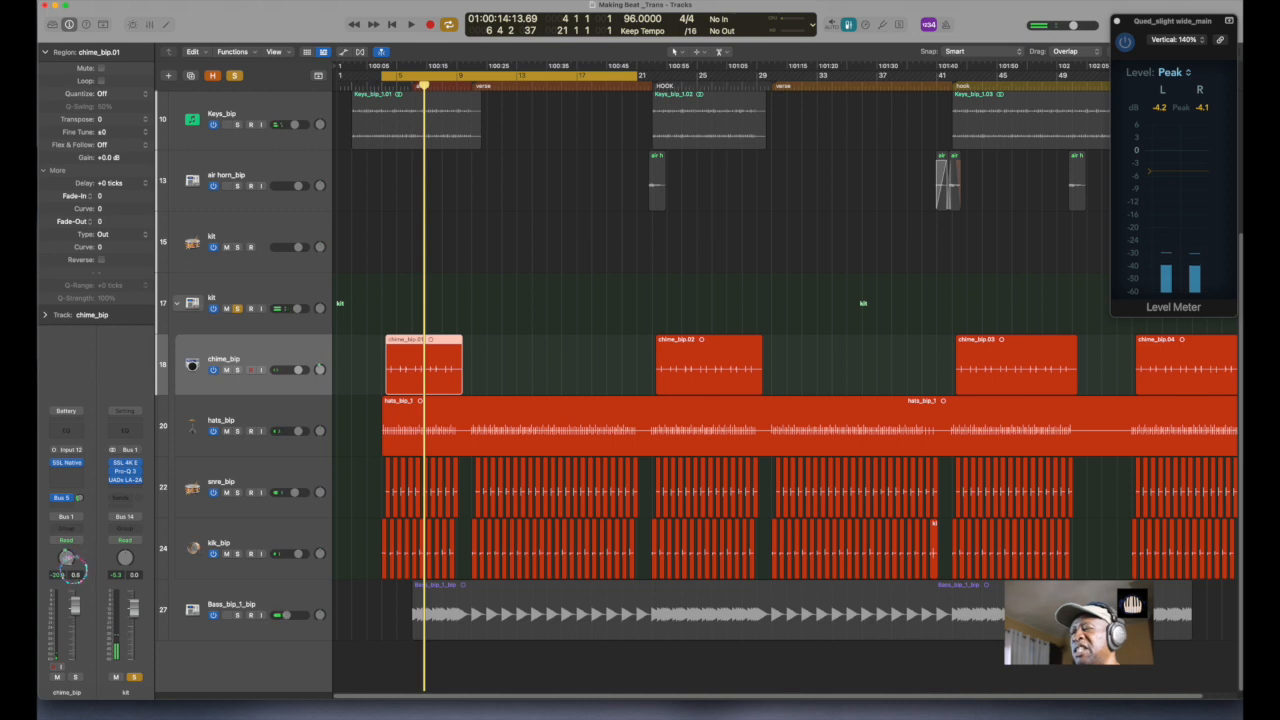
{"action": "key", "text": "space"}
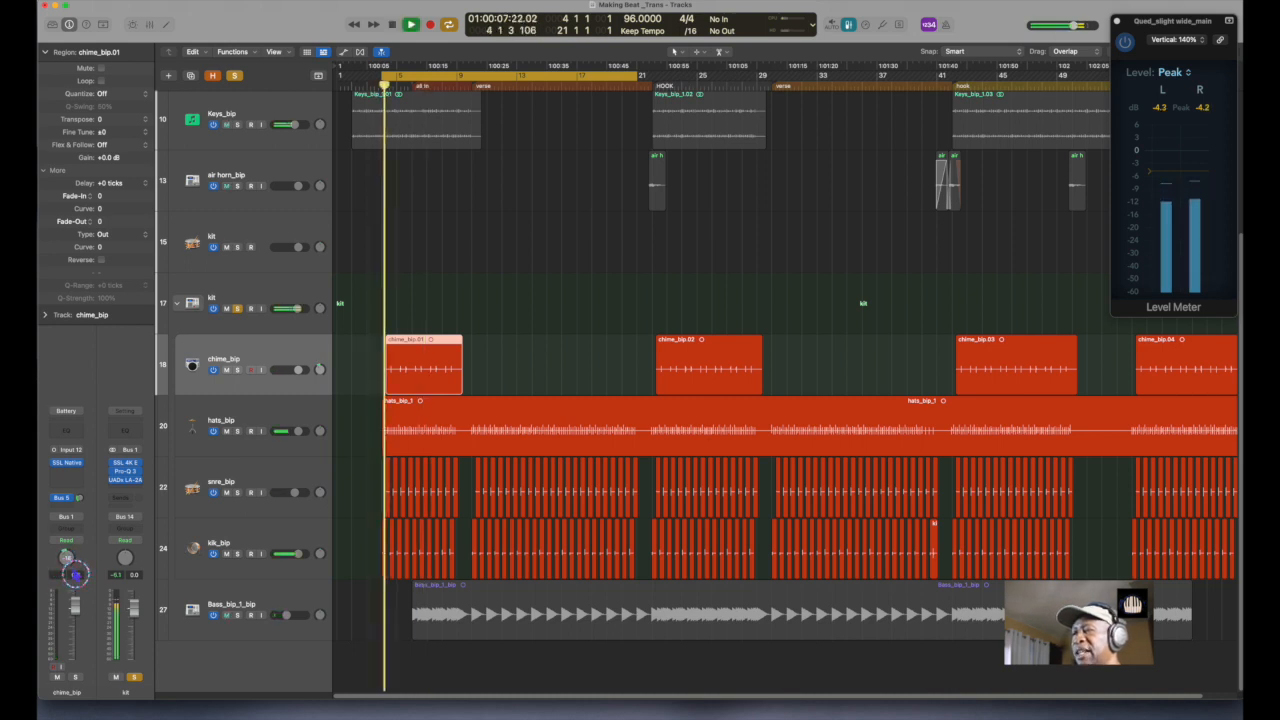
- Pan the hats_bip track off centre and check its placement by playing the soloed kit
{"action": "left_click", "coordinate": [288, 414]}
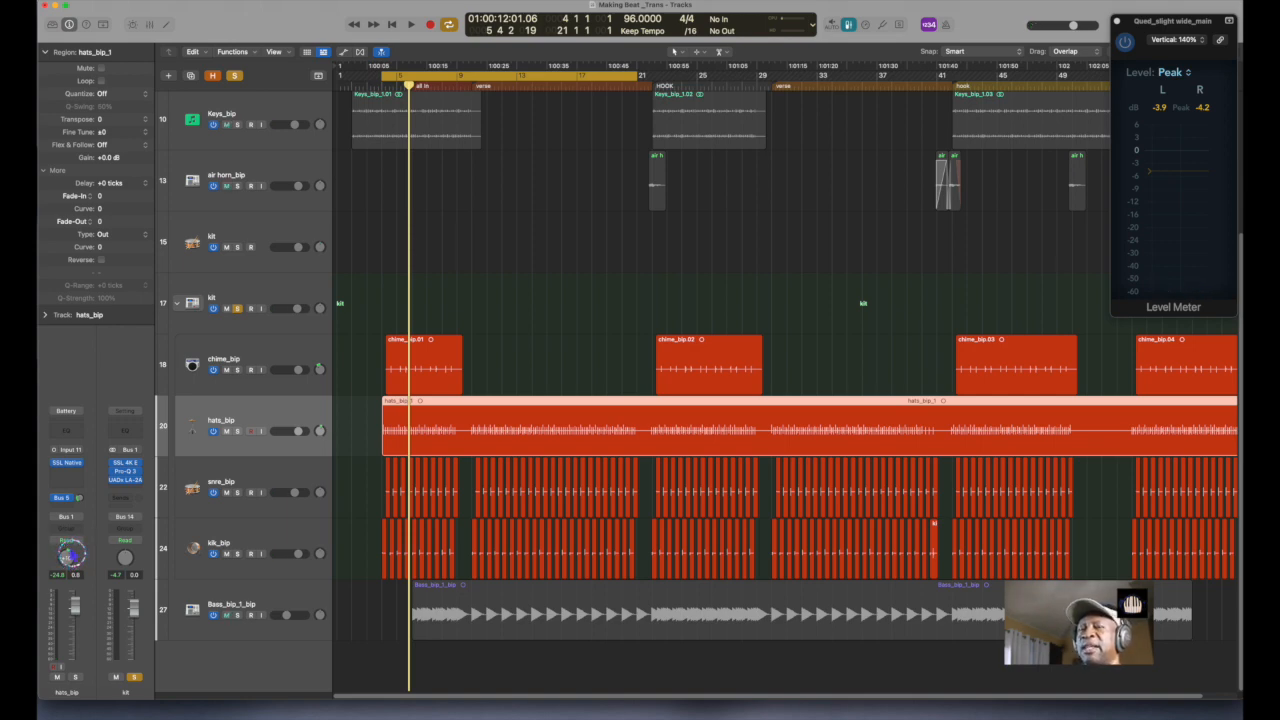
{"action": "key", "text": "space"}
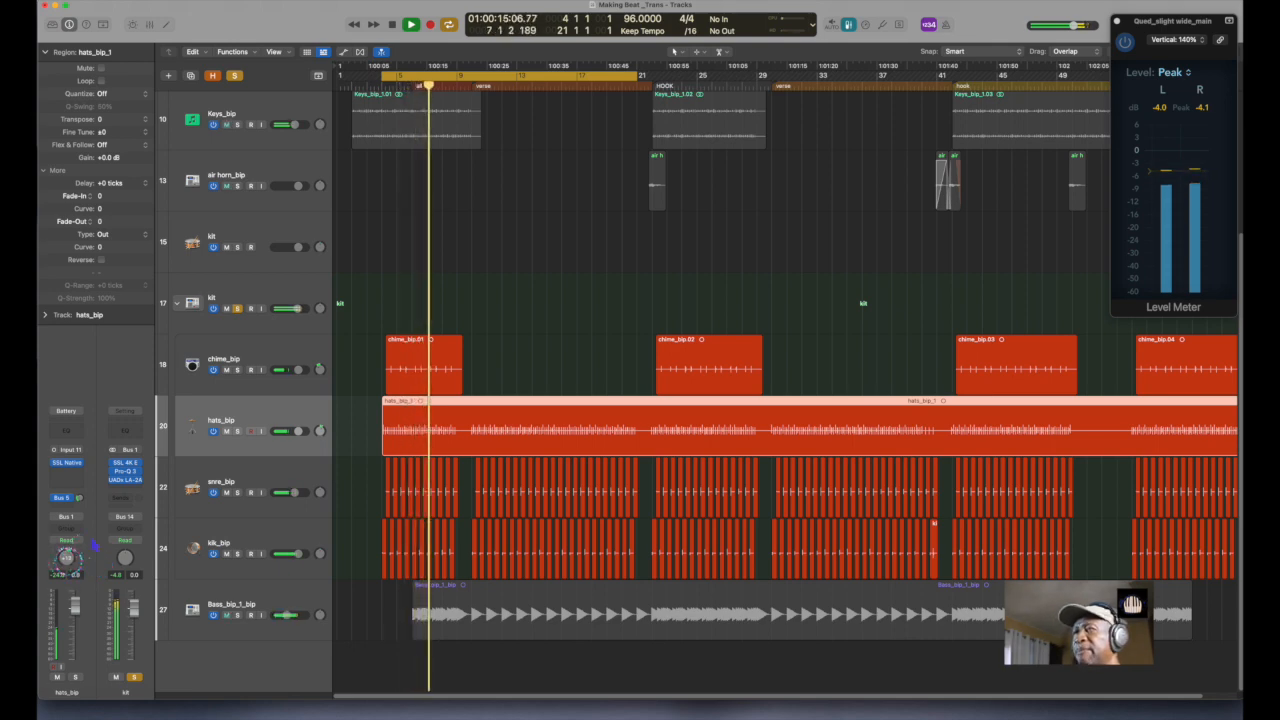
{"action": "key", "text": "space"}
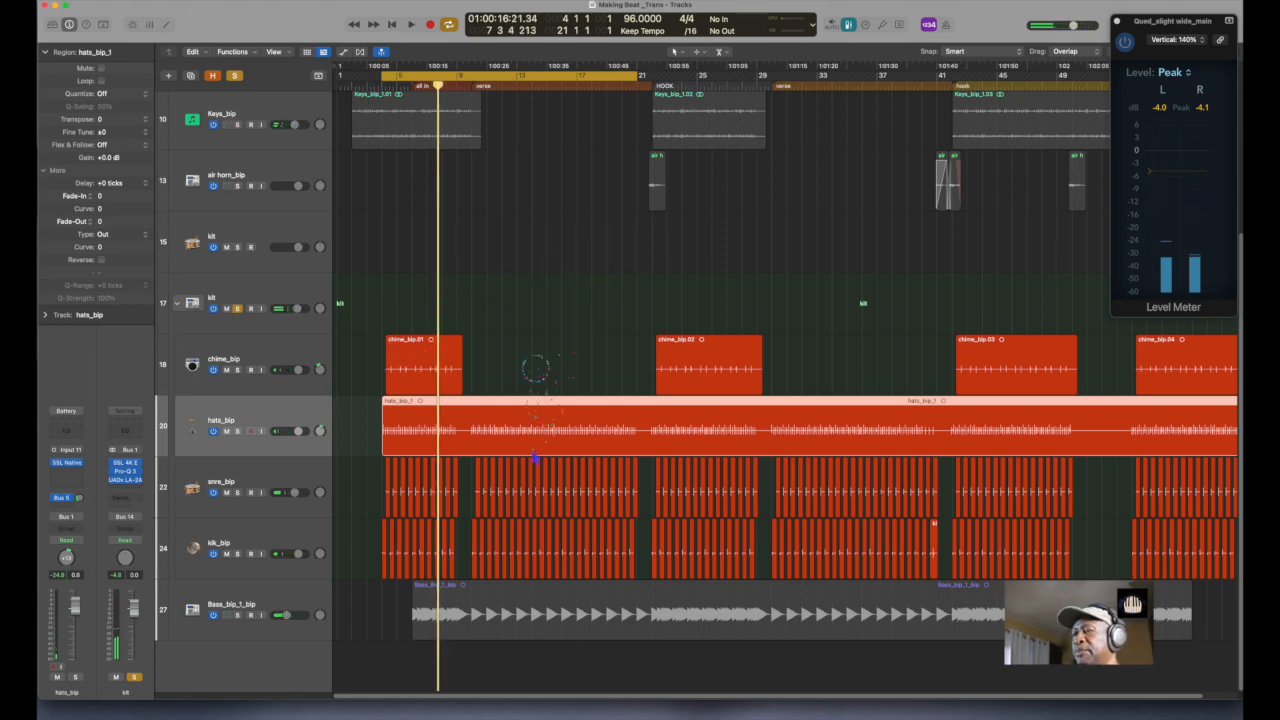
- Solo Bass_bip_1_bip in place of the kit stack, move the cycle range to bars 6–23, and start playback
{"action": "left_click", "coordinate": [285, 608]}
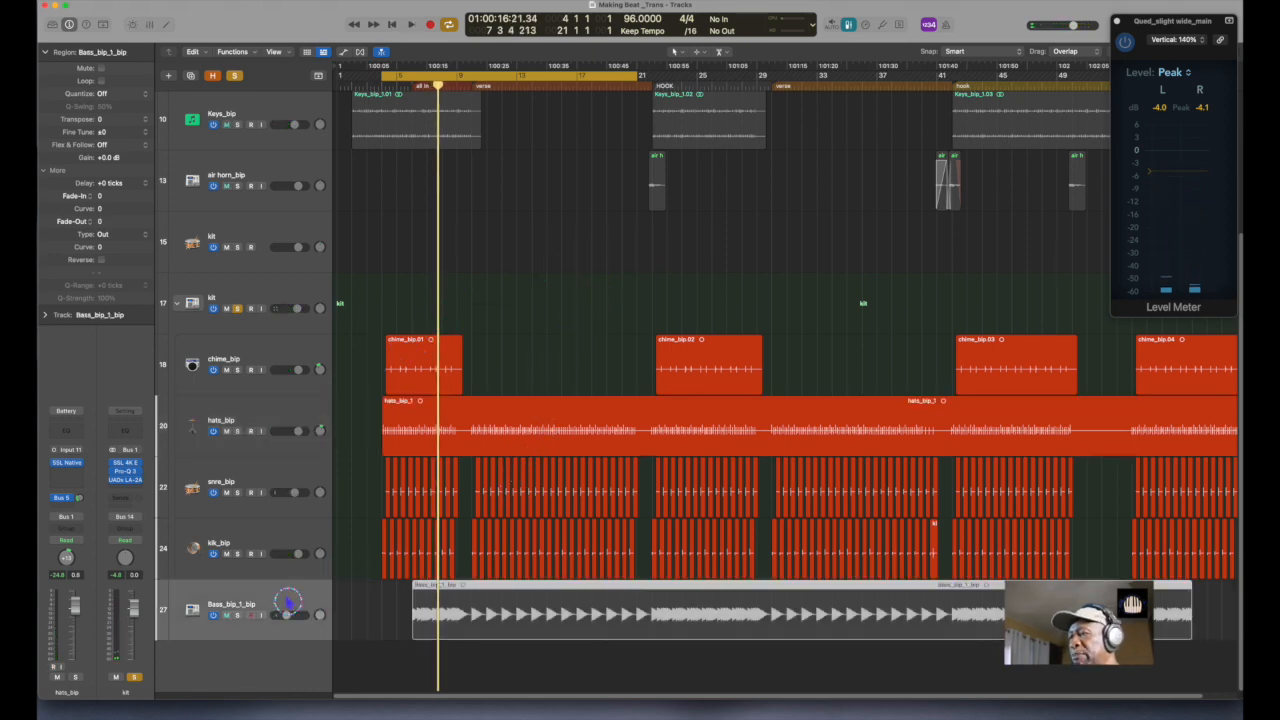
{"action": "left_click", "coordinate": [238, 615]}
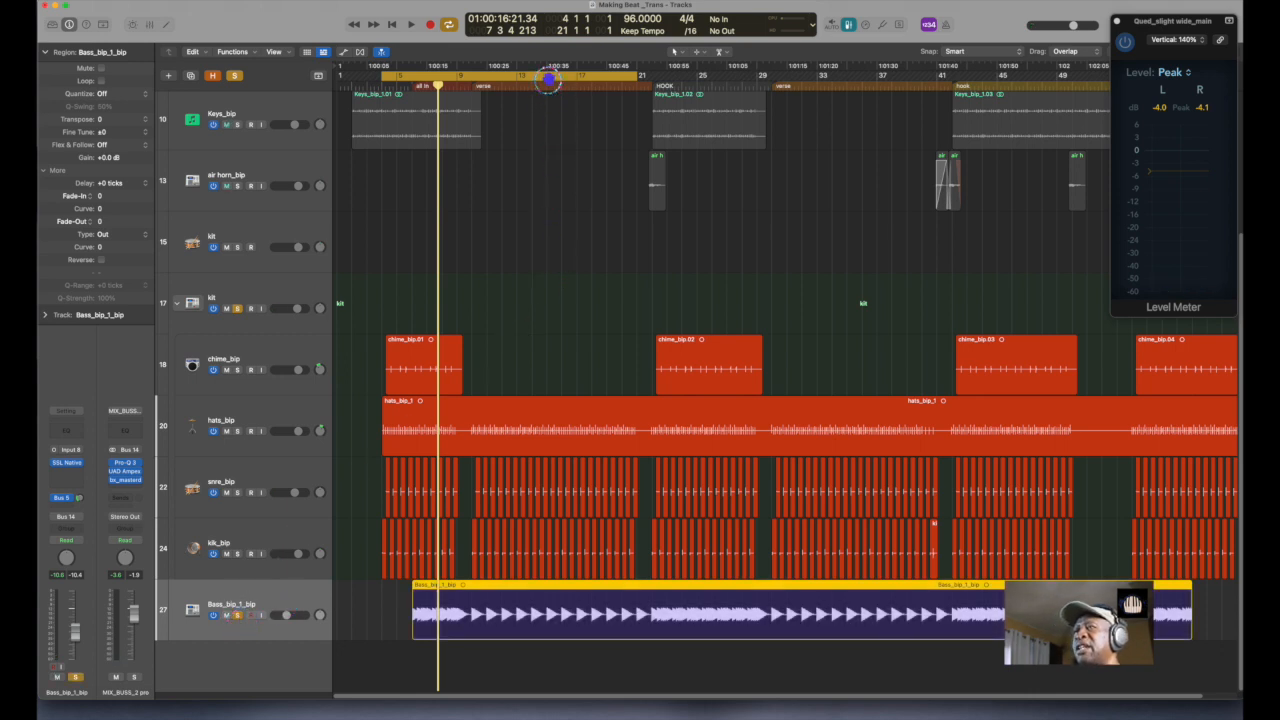
{"action": "left_click_drag", "start_coordinate": [548, 80], "coordinate": [578, 86]}
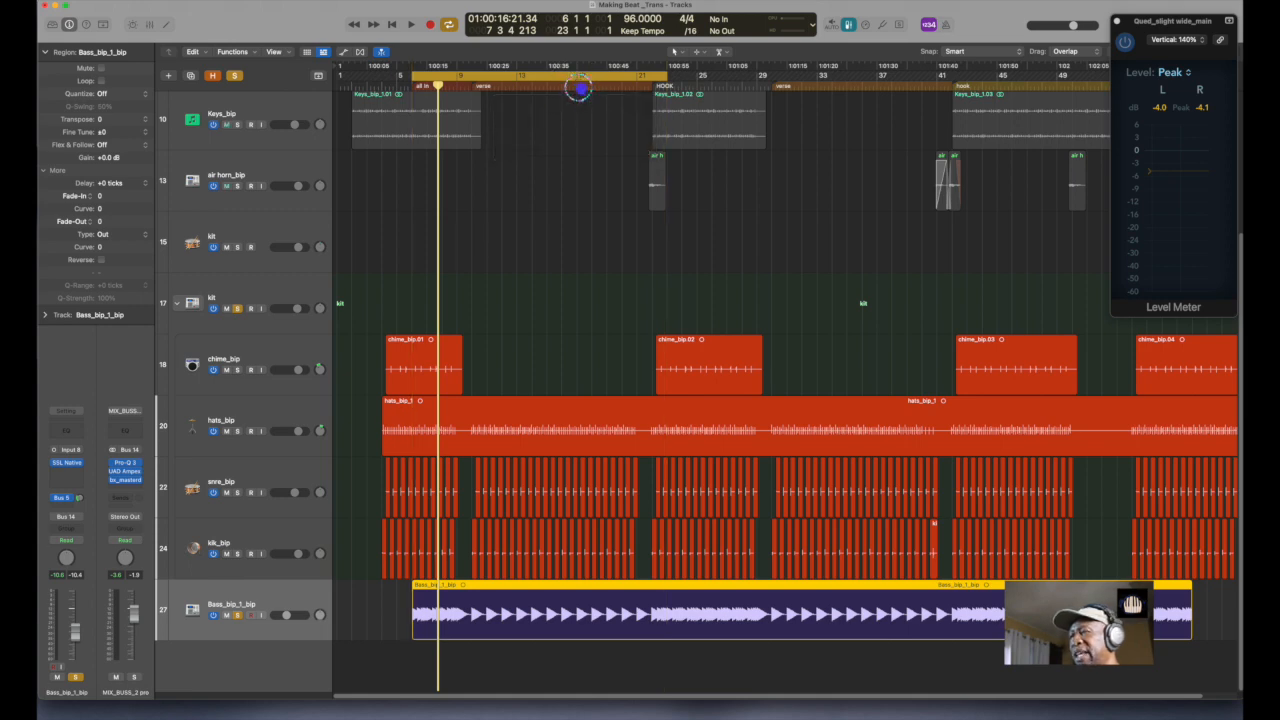
{"action": "left_click", "coordinate": [240, 309]}
{"action": "key", "text": "space"}
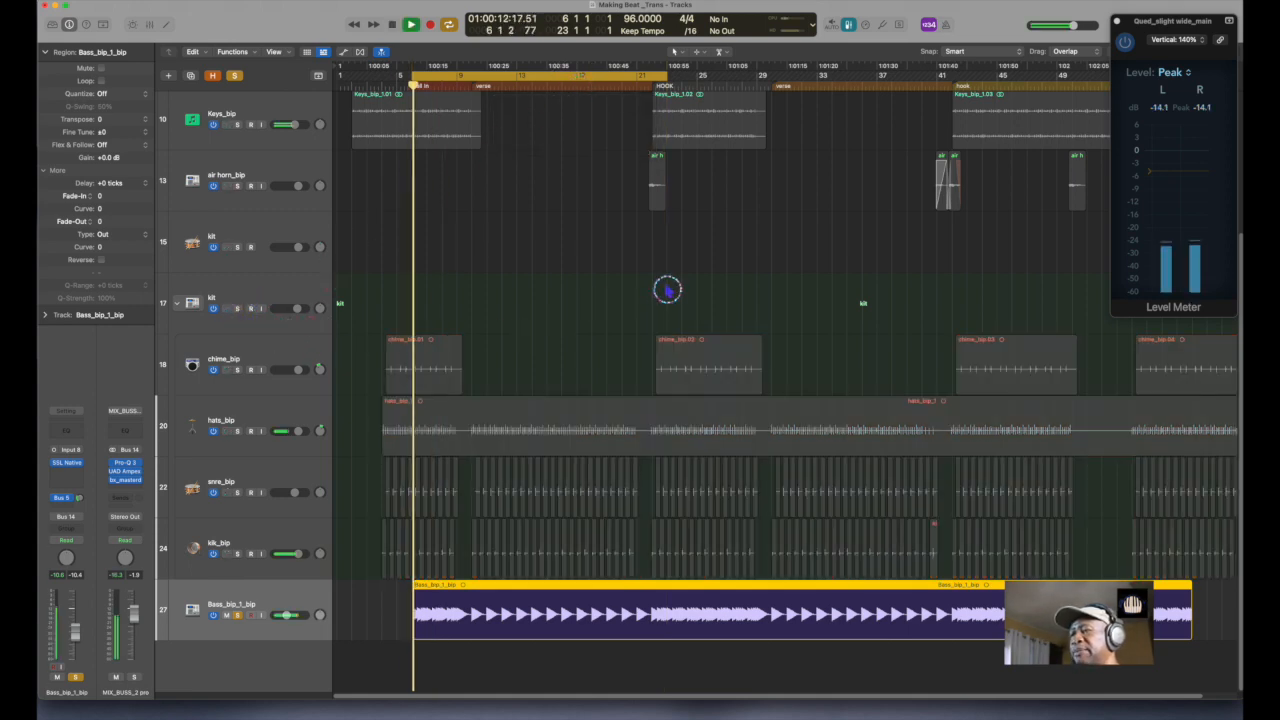
- Replace the bass track's SSL Native Channel Strip 2 with the mono SSL 4K E plug-in
{"action": "left_click", "coordinate": [80, 470]}
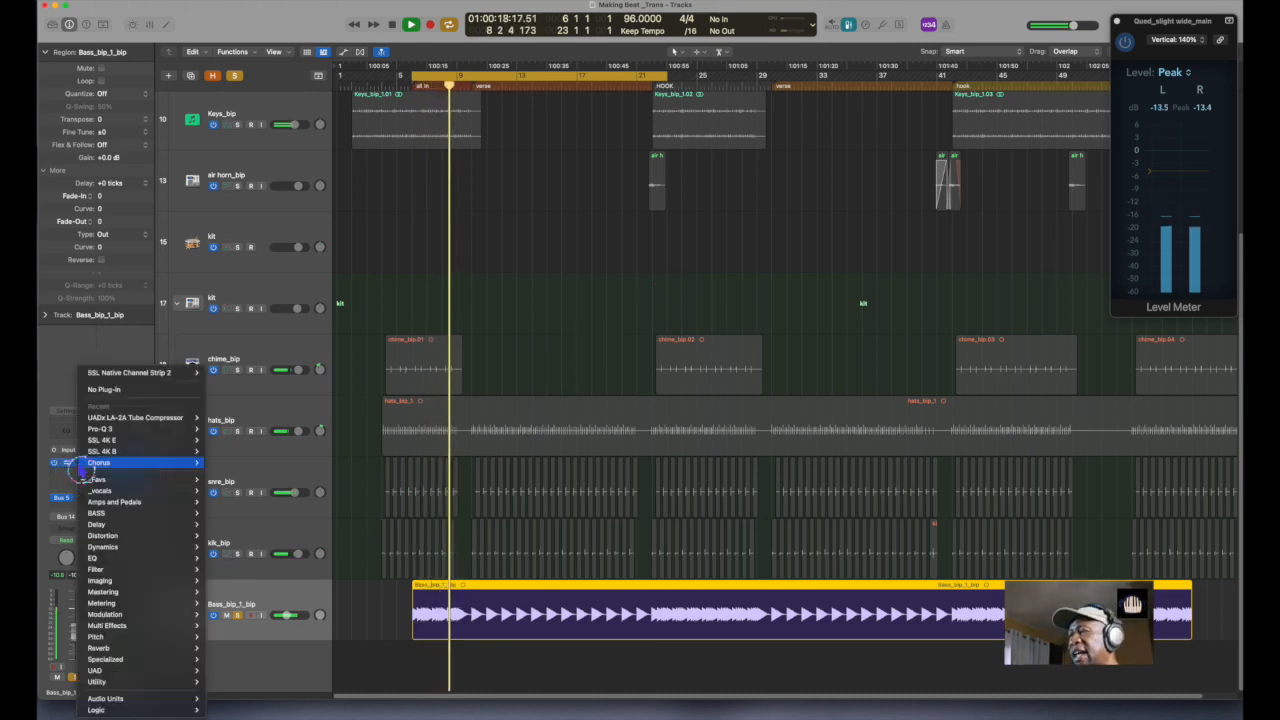
{"action": "mouse_move", "coordinate": [145, 441]}
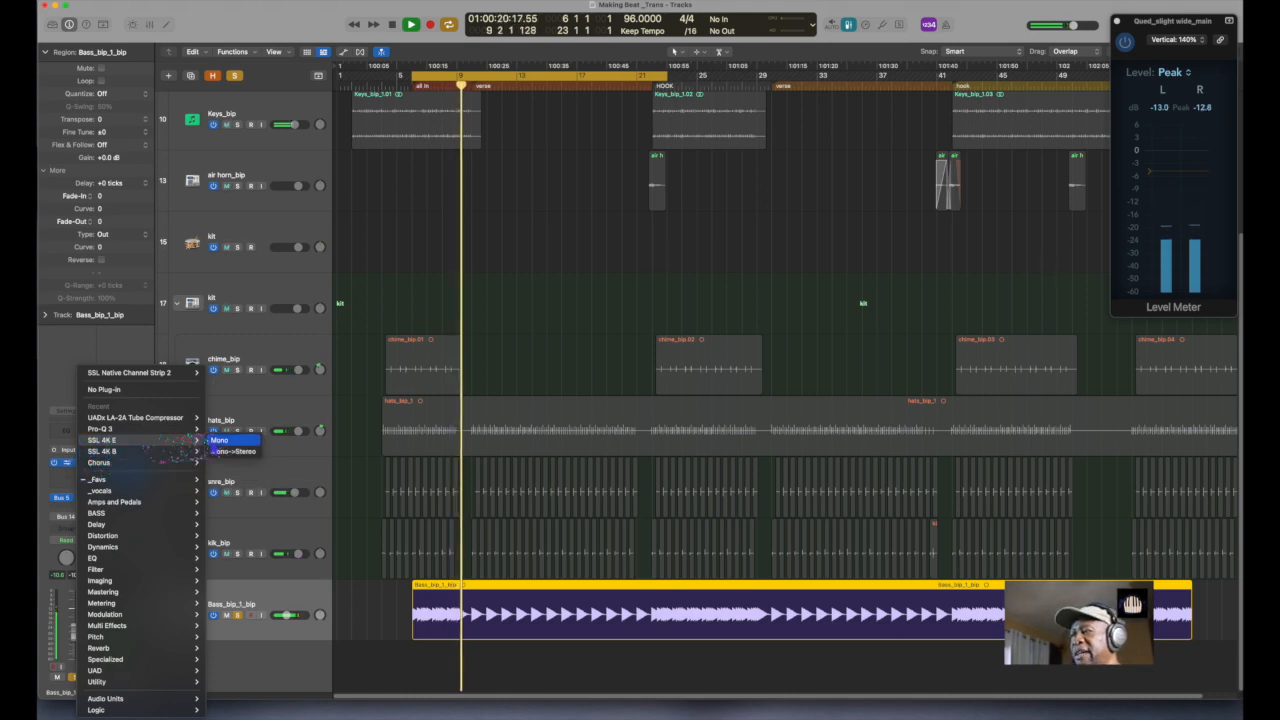
{"action": "left_click", "coordinate": [228, 441]}
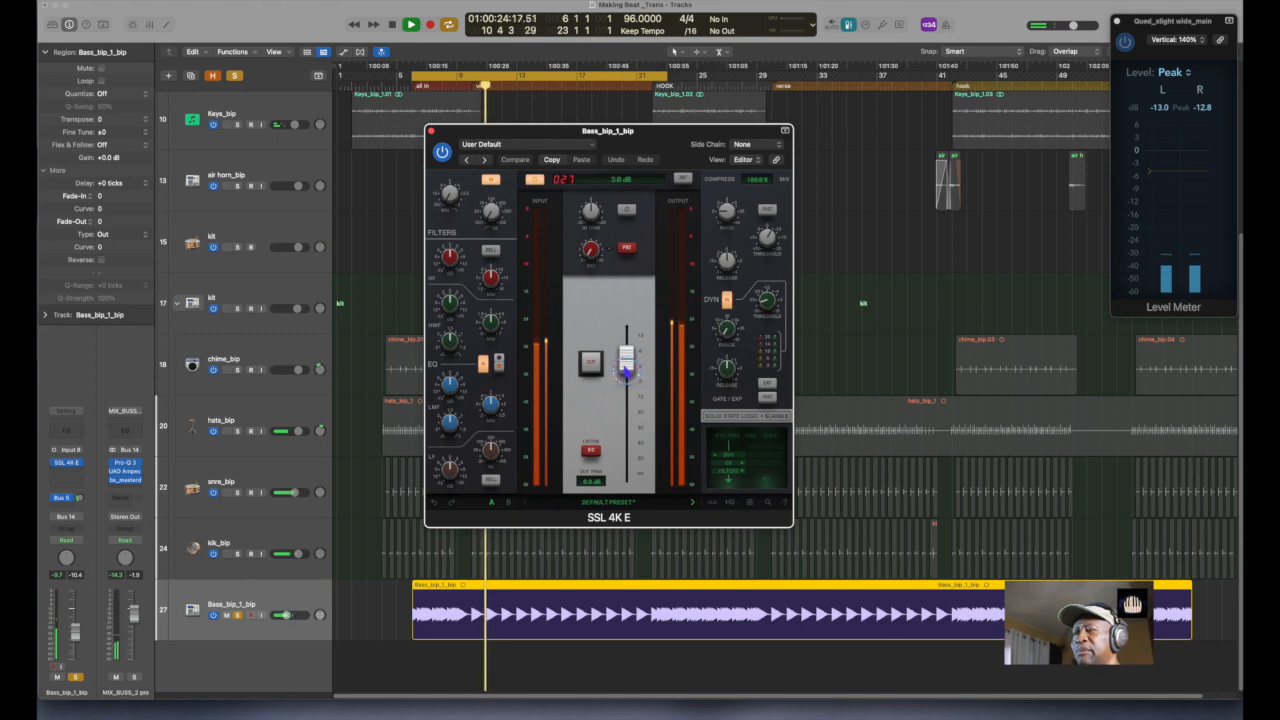
- Raise the fader of the bass's SSL 4K E to about 3.7 dB during playback, and close the plug-in window
{"action": "left_click_drag", "start_coordinate": [625, 368], "coordinate": [620, 362]}
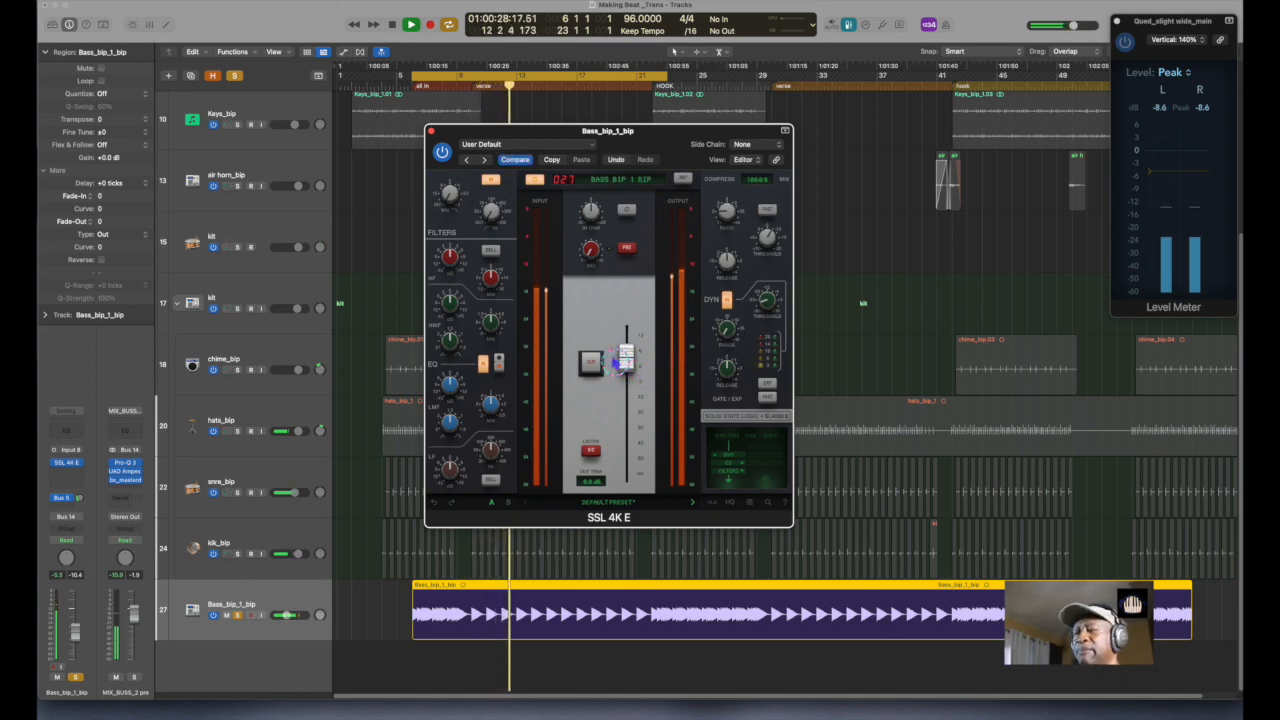
{"action": "key", "text": "space"}
{"action": "key", "text": "space"}
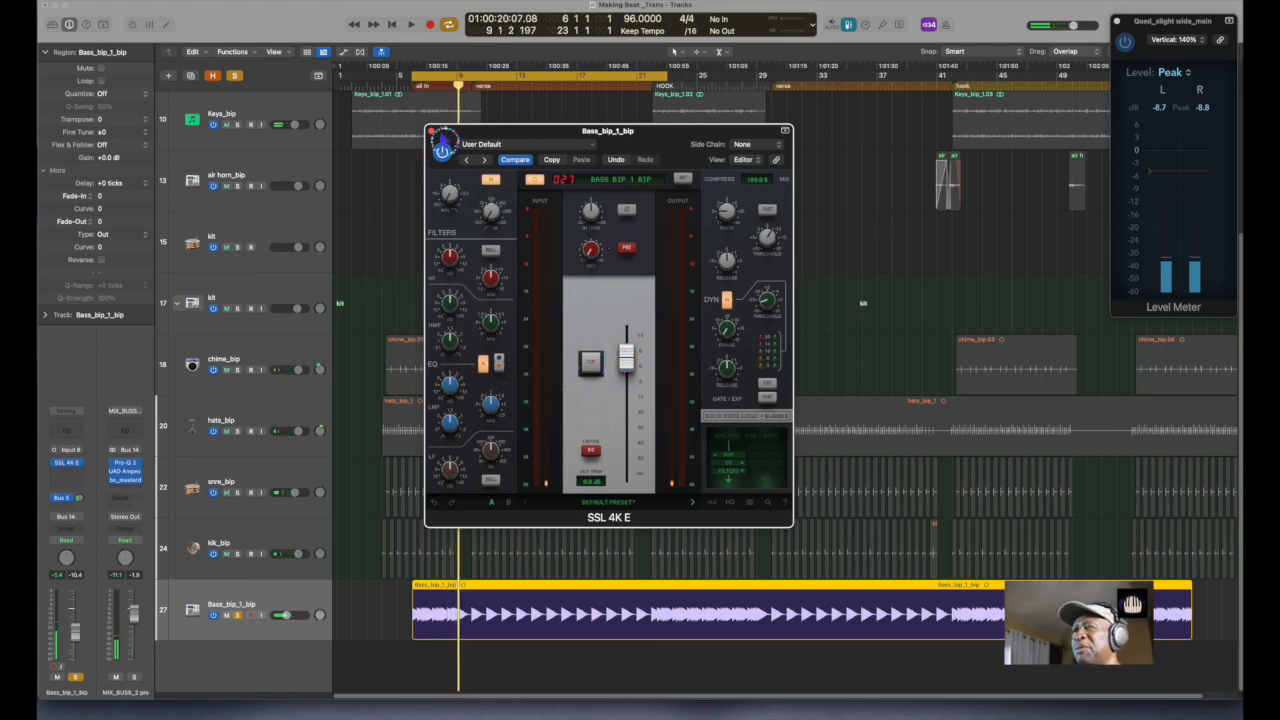
{"action": "left_click", "coordinate": [433, 133]}
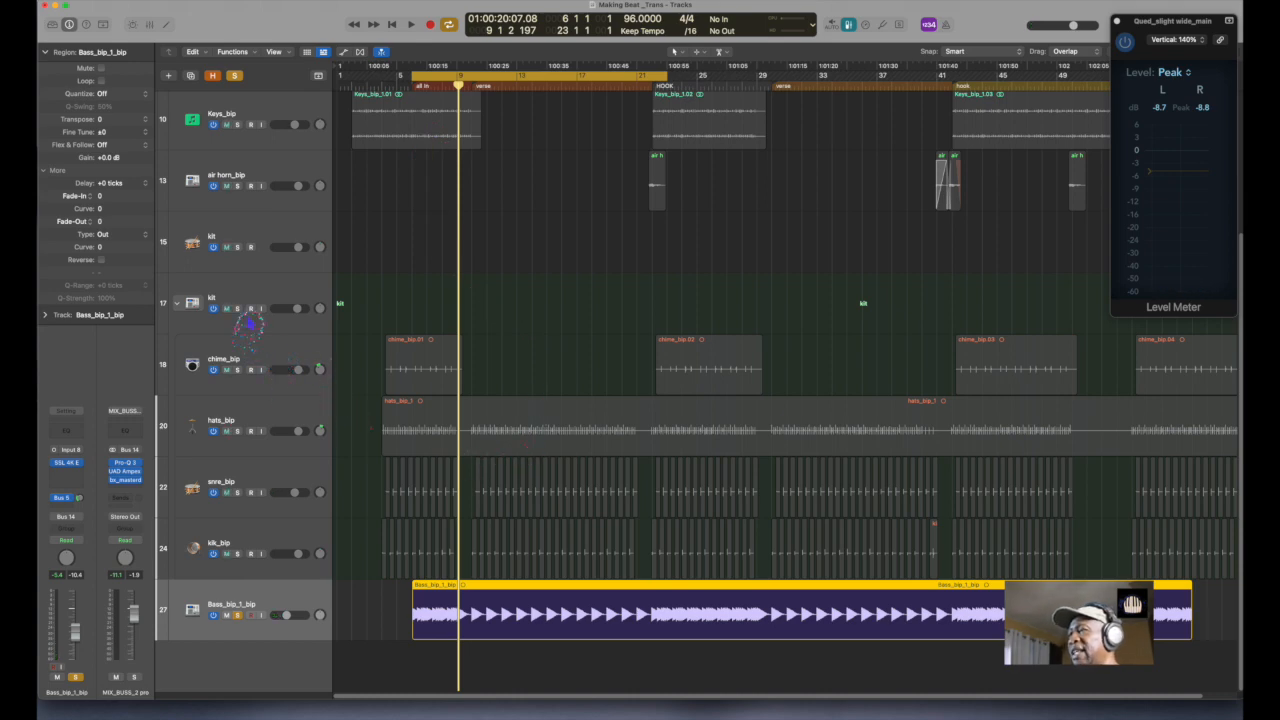
- Solo the kit stack together with the bass and play both to check their combined level
{"action": "left_click", "coordinate": [242, 308]}
{"action": "key", "text": "space"}
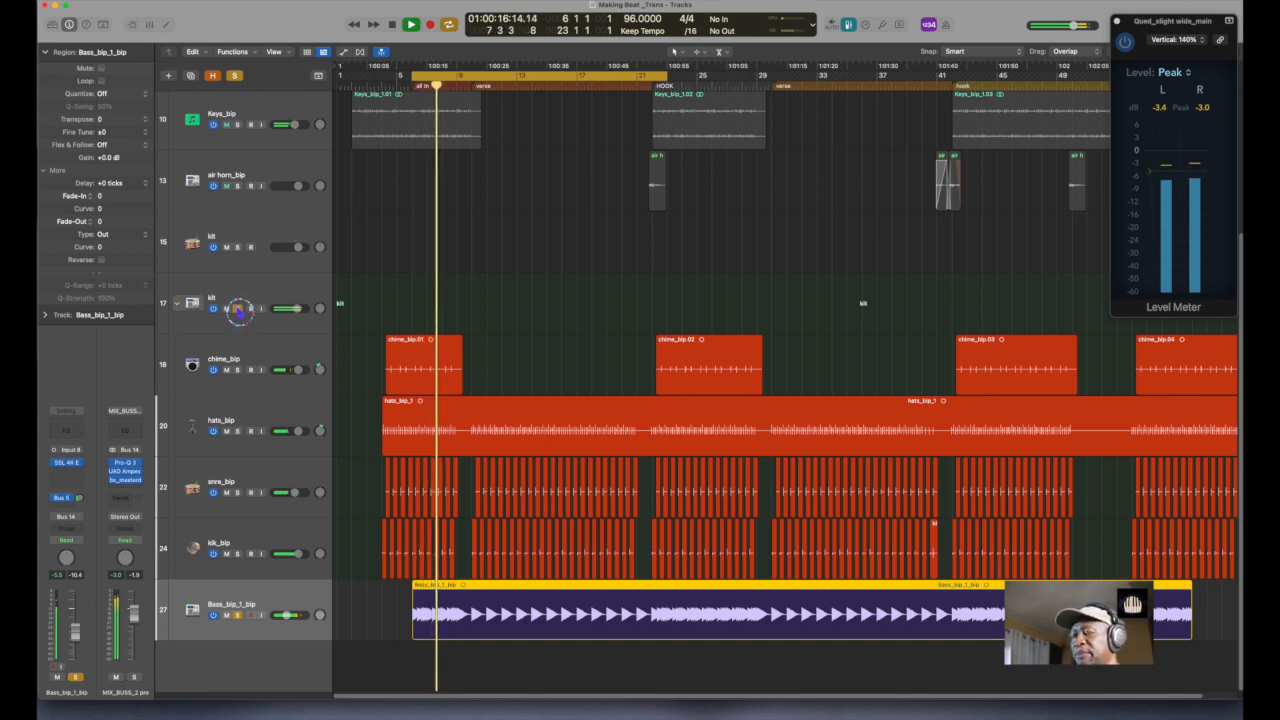
{"action": "key", "text": "space"}
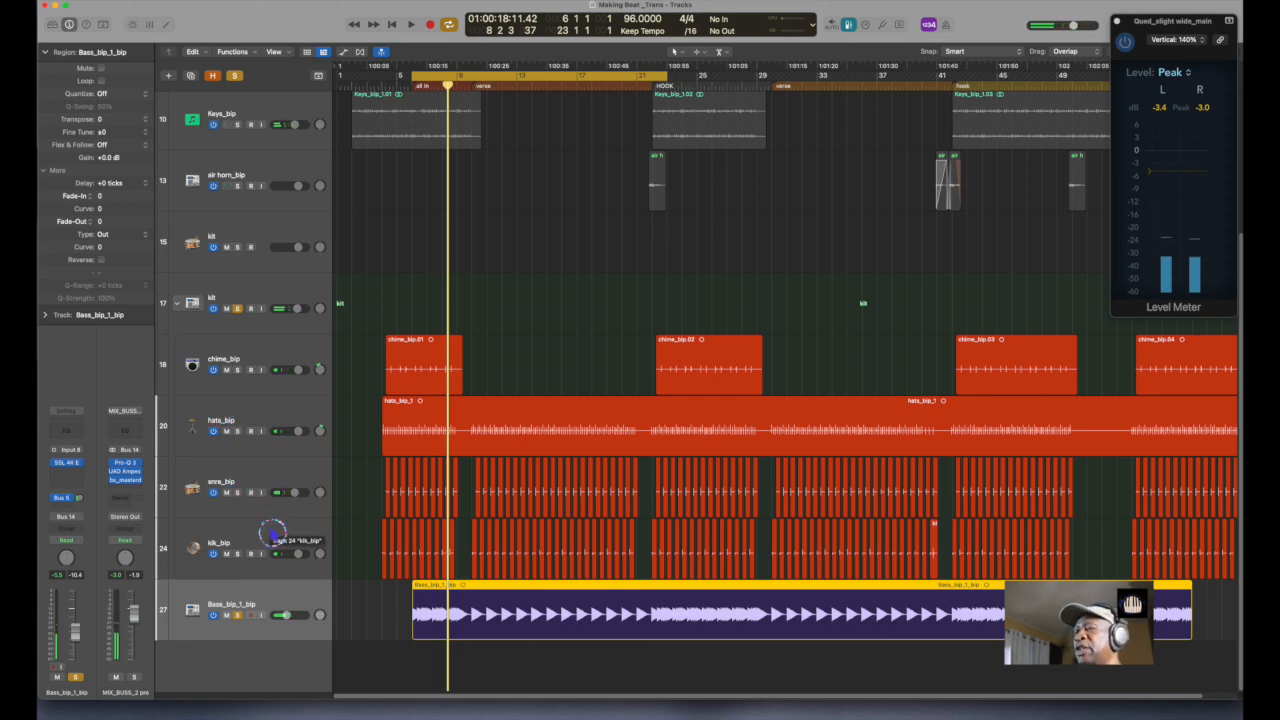
- Clear the solos on the kit stack and Bass_bip_1_bip tracks
{"action": "key", "text": "super+Up"}
{"action": "key", "text": "super+Up"}
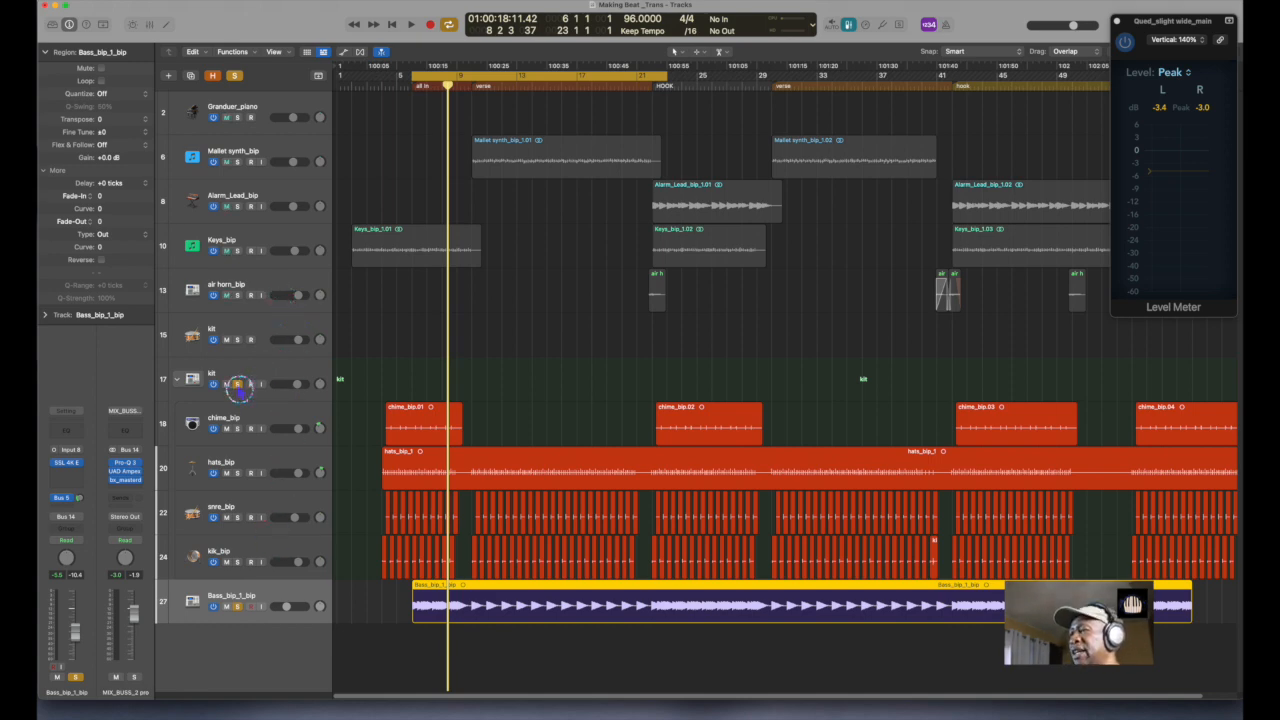
{"action": "left_click", "coordinate": [237, 384]}
{"action": "left_click", "coordinate": [237, 606]}
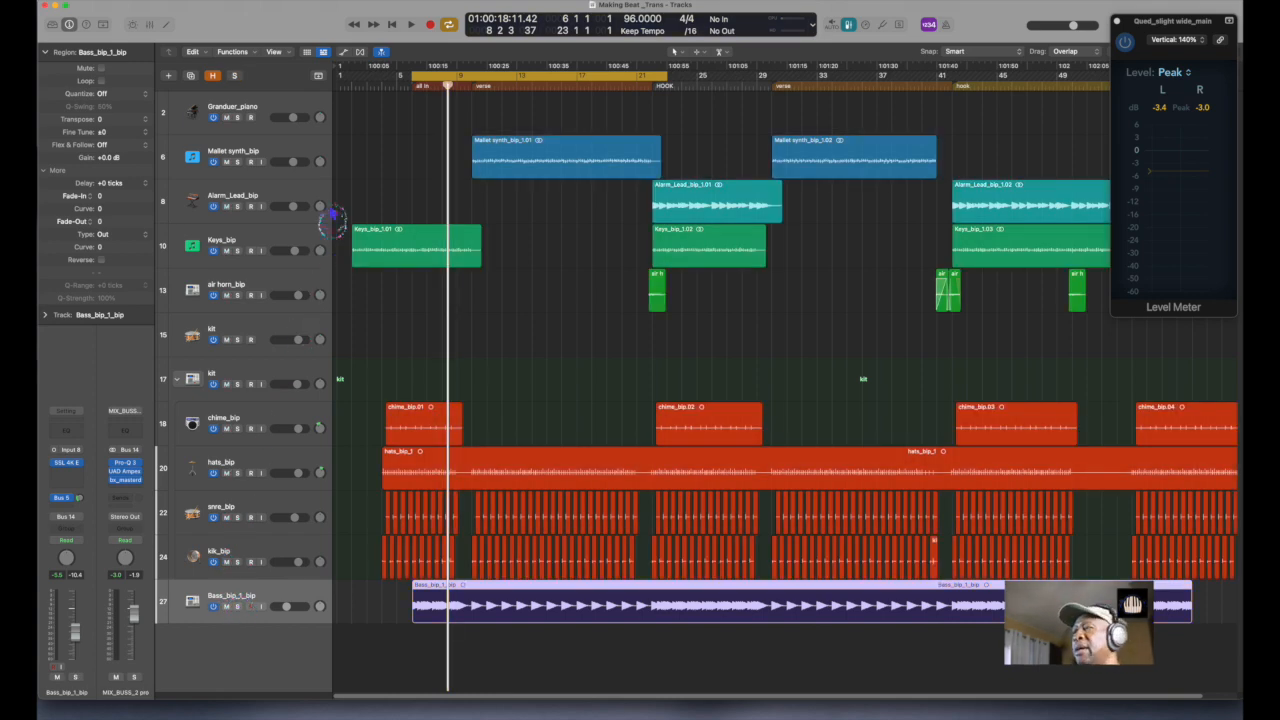
- Set the cycle range to the Keys_bip_1.01 region, solo the Keys_bip track, and play it to check its level
{"action": "left_click", "coordinate": [418, 240]}
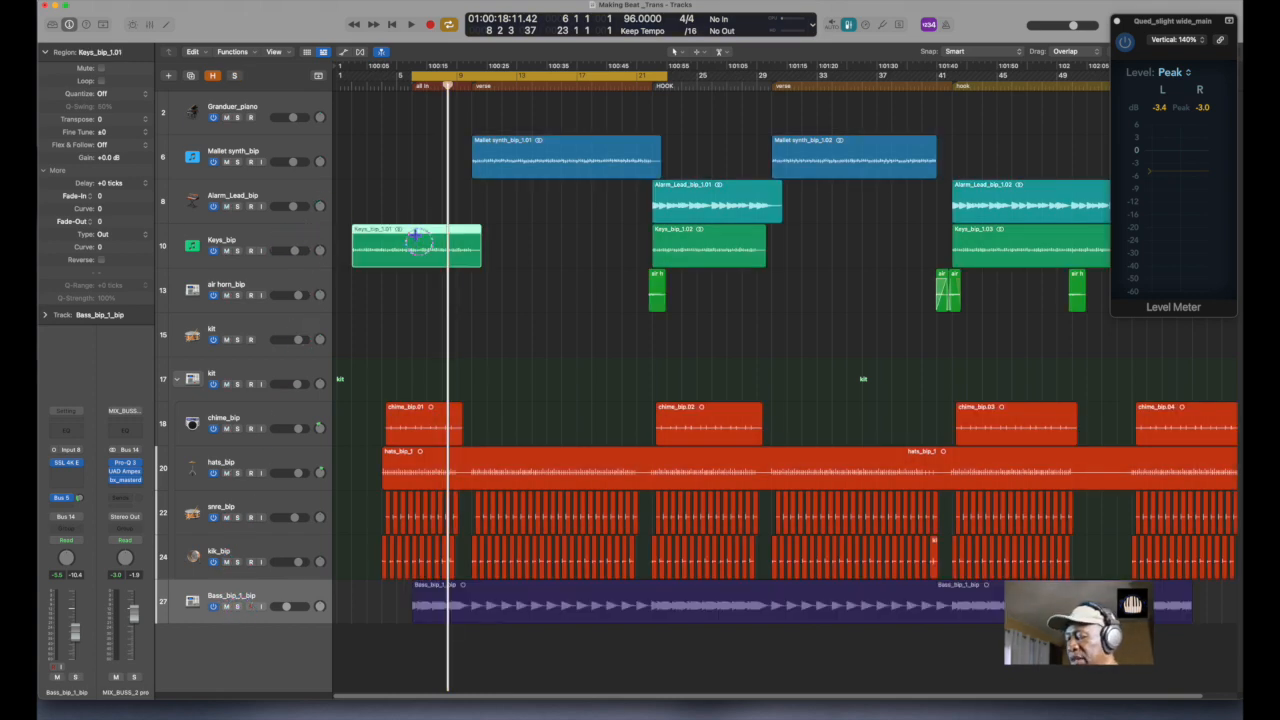
{"action": "key", "text": "super+u"}
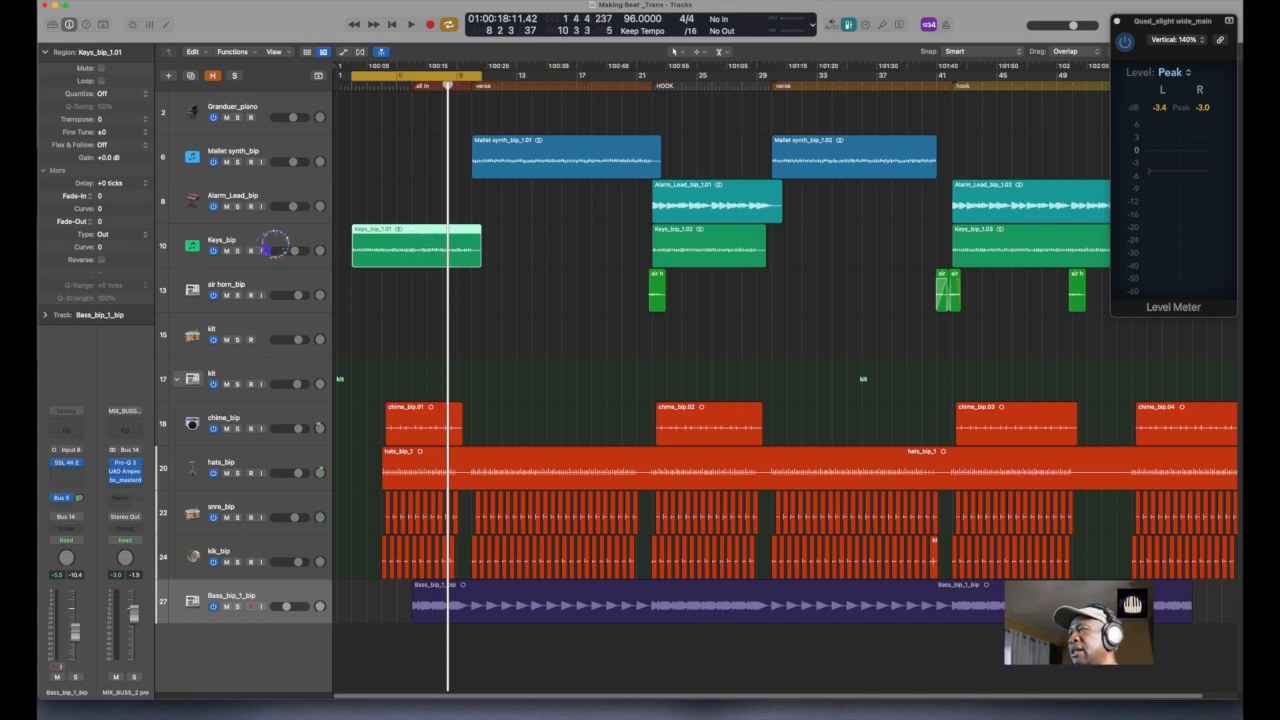
{"action": "left_click", "coordinate": [237, 250]}
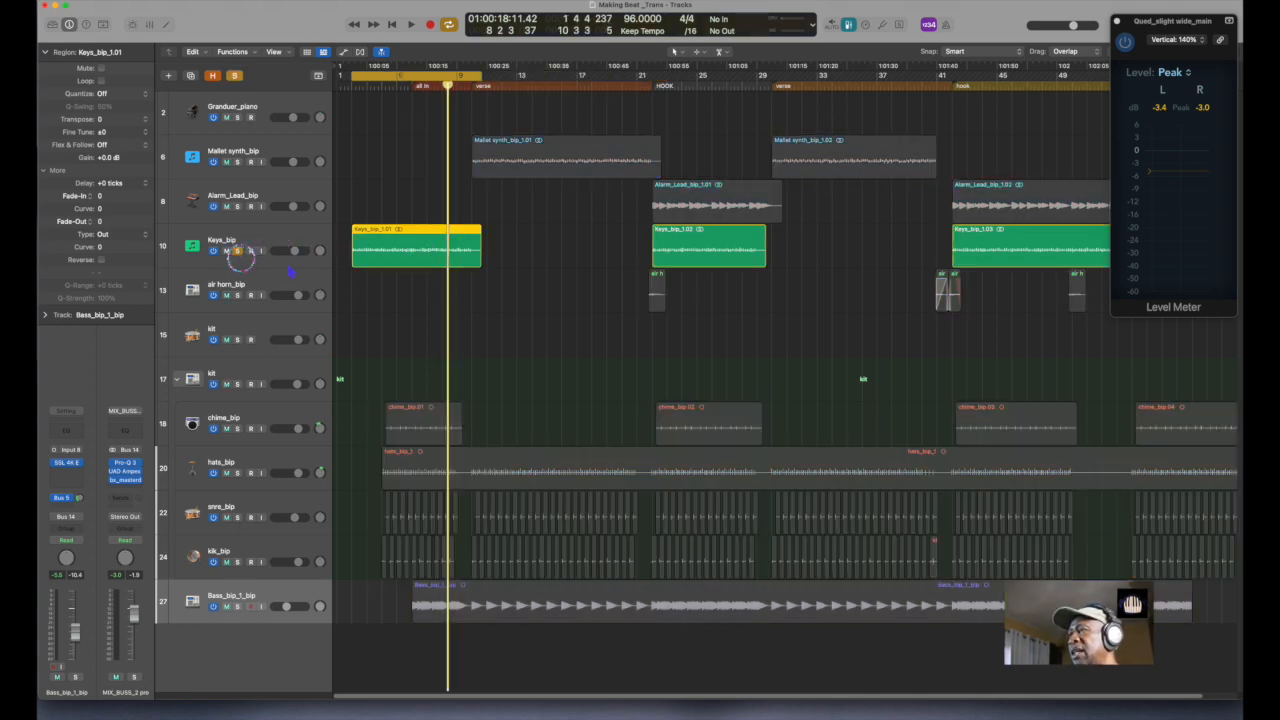
{"action": "key", "text": "space"}
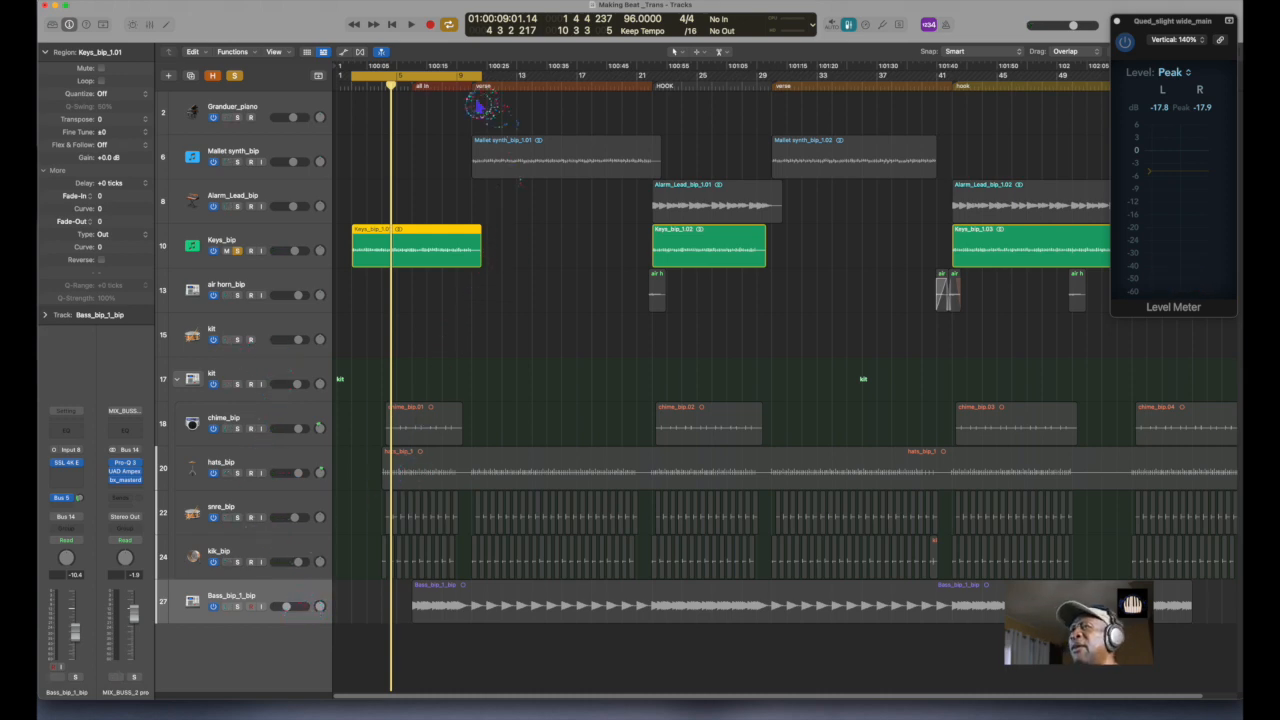
- Solo the bass track in place of Keys_bip and set the cycle range to the Bass_bip_1_bip region
{"action": "left_click_drag", "start_coordinate": [455, 78], "coordinate": [518, 82]}
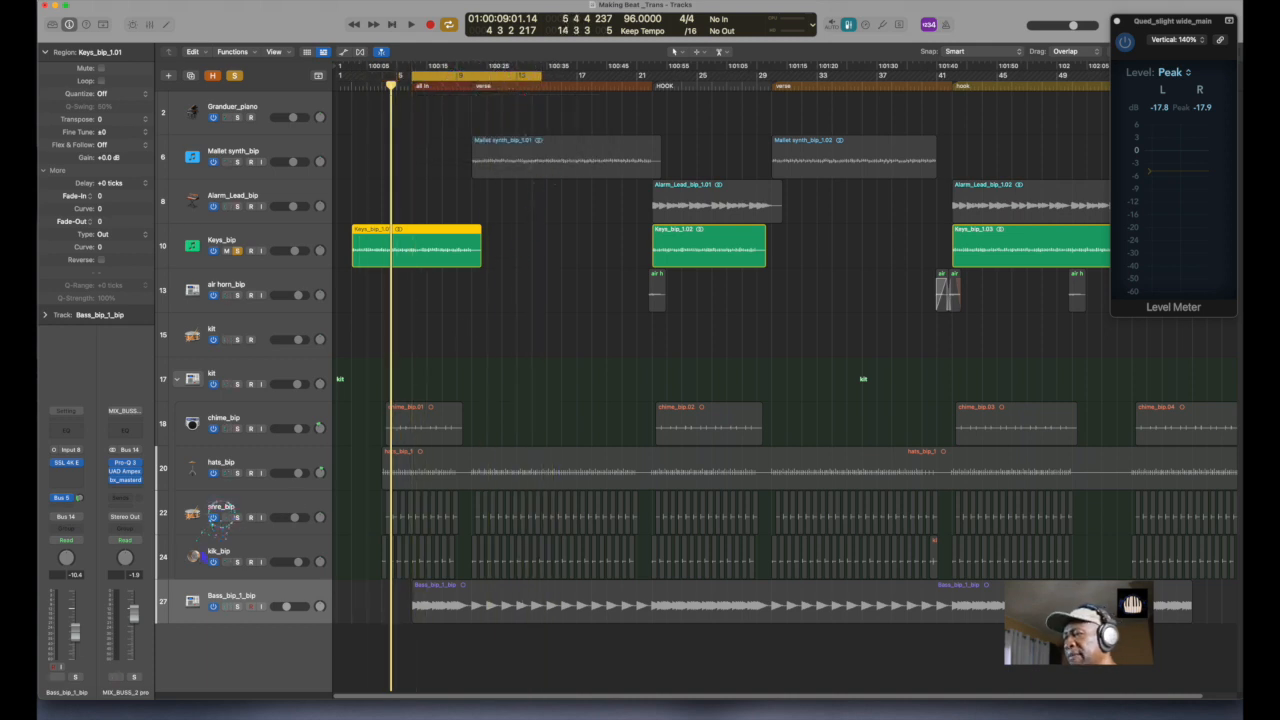
{"action": "left_click", "coordinate": [238, 606]}
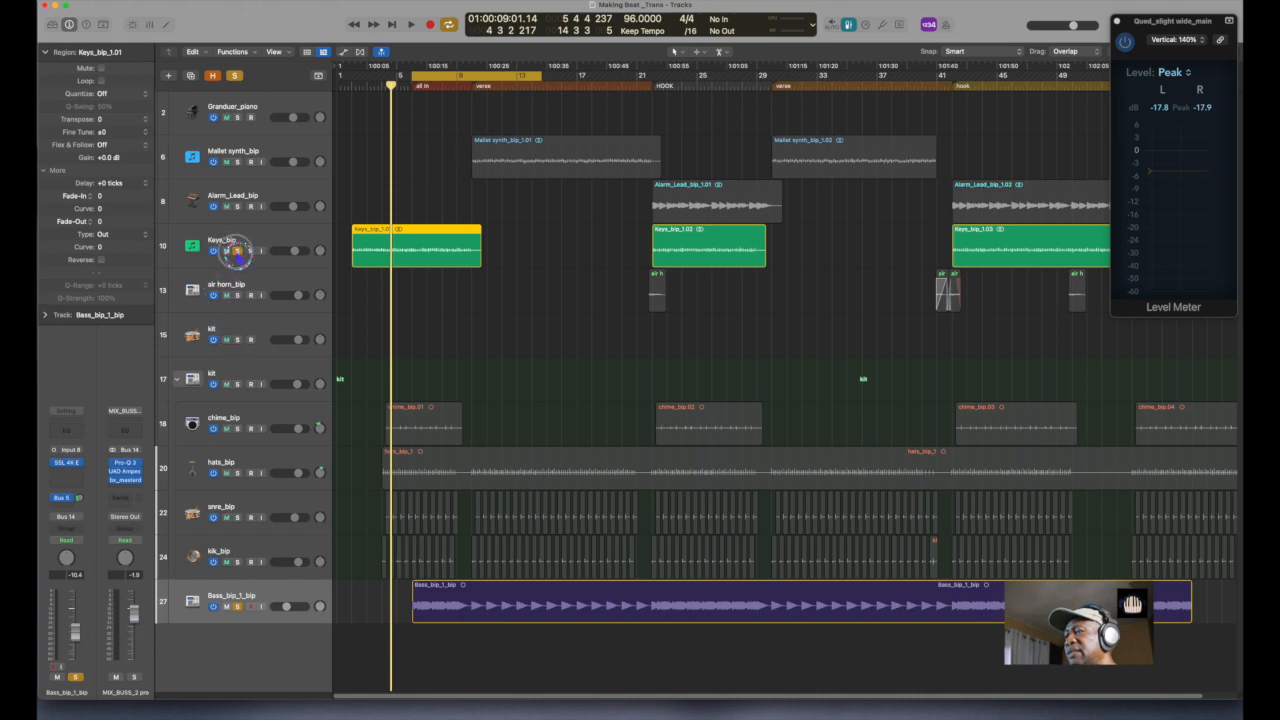
{"action": "left_click", "coordinate": [237, 250]}
{"action": "left_click", "coordinate": [555, 610]}
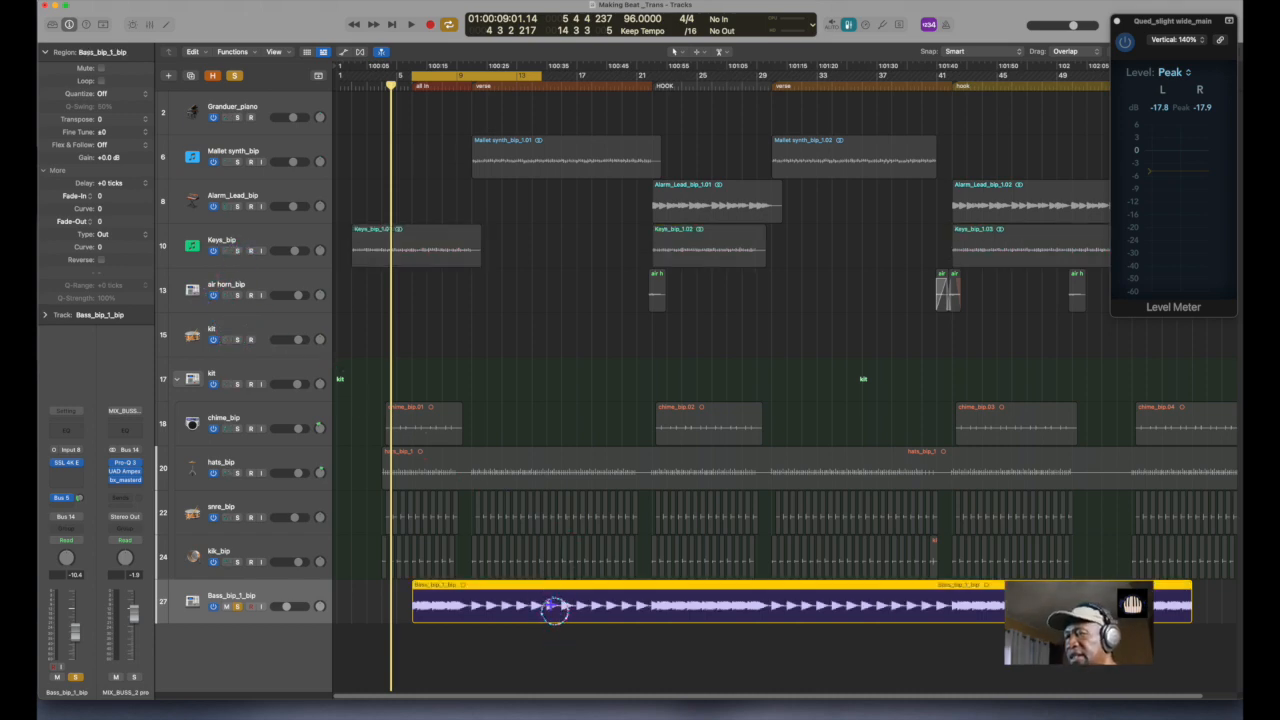
- During playback, raise the bass track's volume to -4.6 dB and lower its SSL 4K E fader to about -2.1 dB
{"action": "key", "text": "space"}
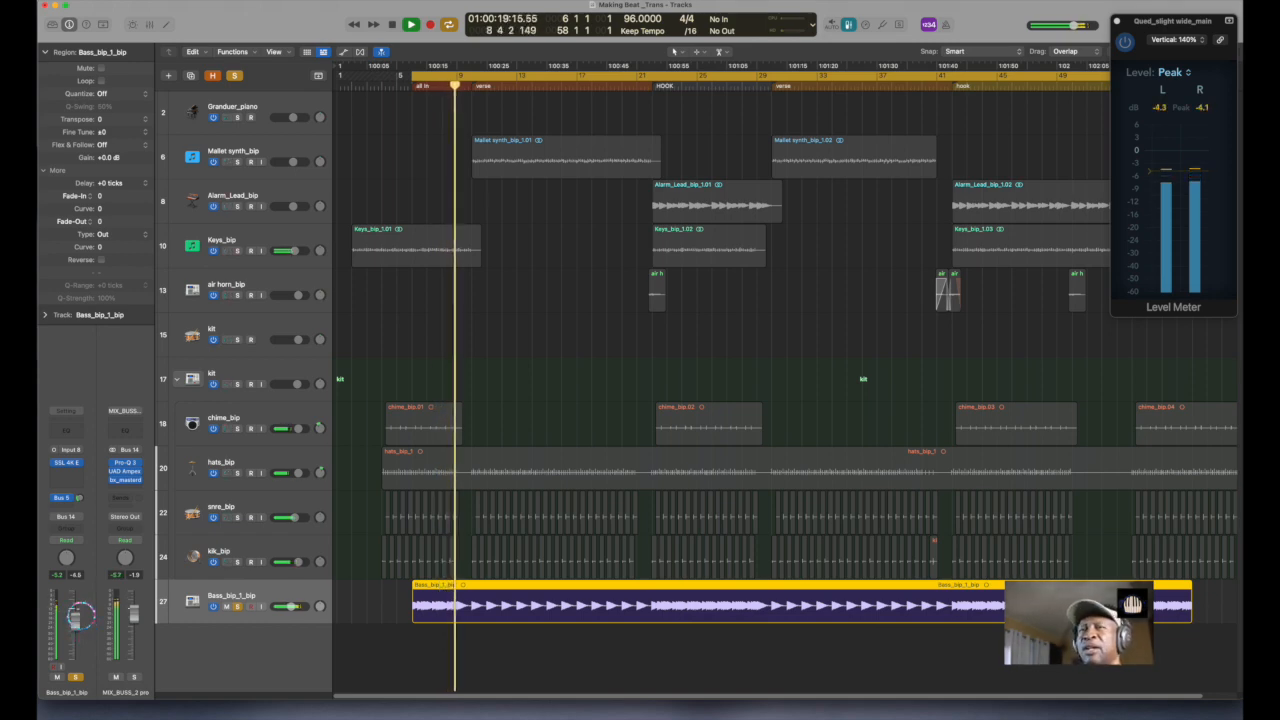
{"action": "key", "text": "space"}
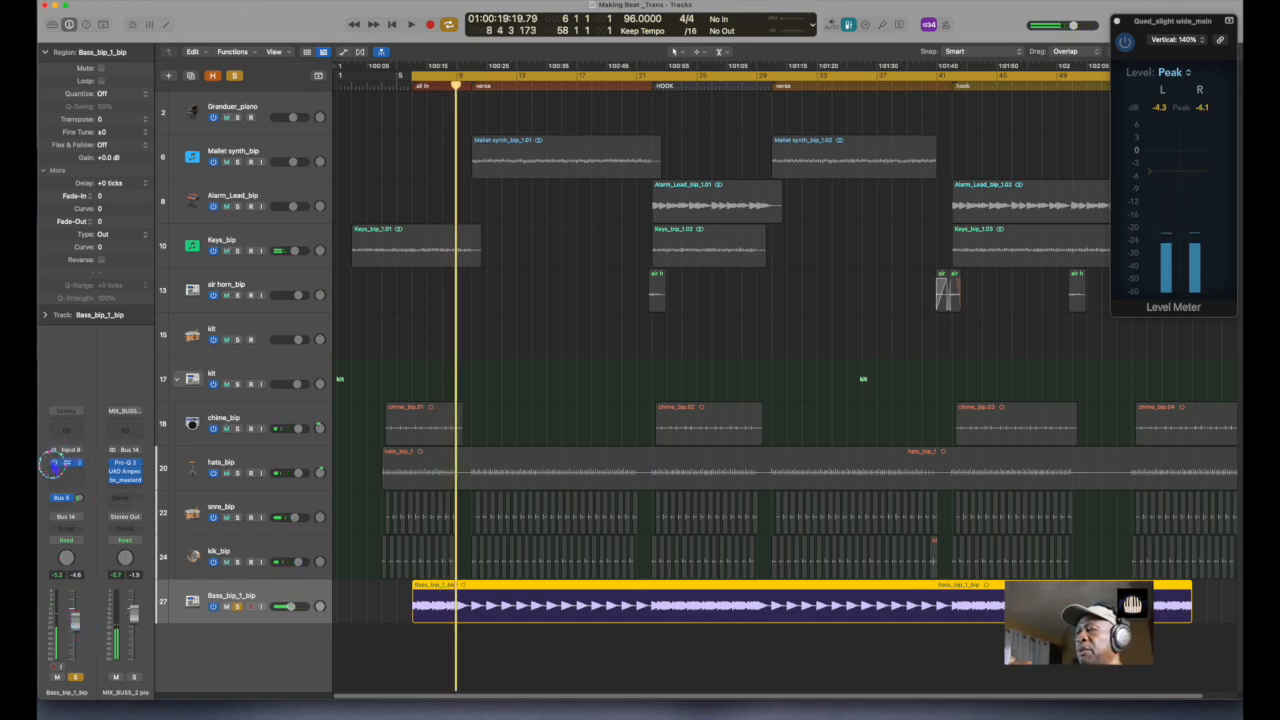
{"action": "left_click", "coordinate": [68, 464]}
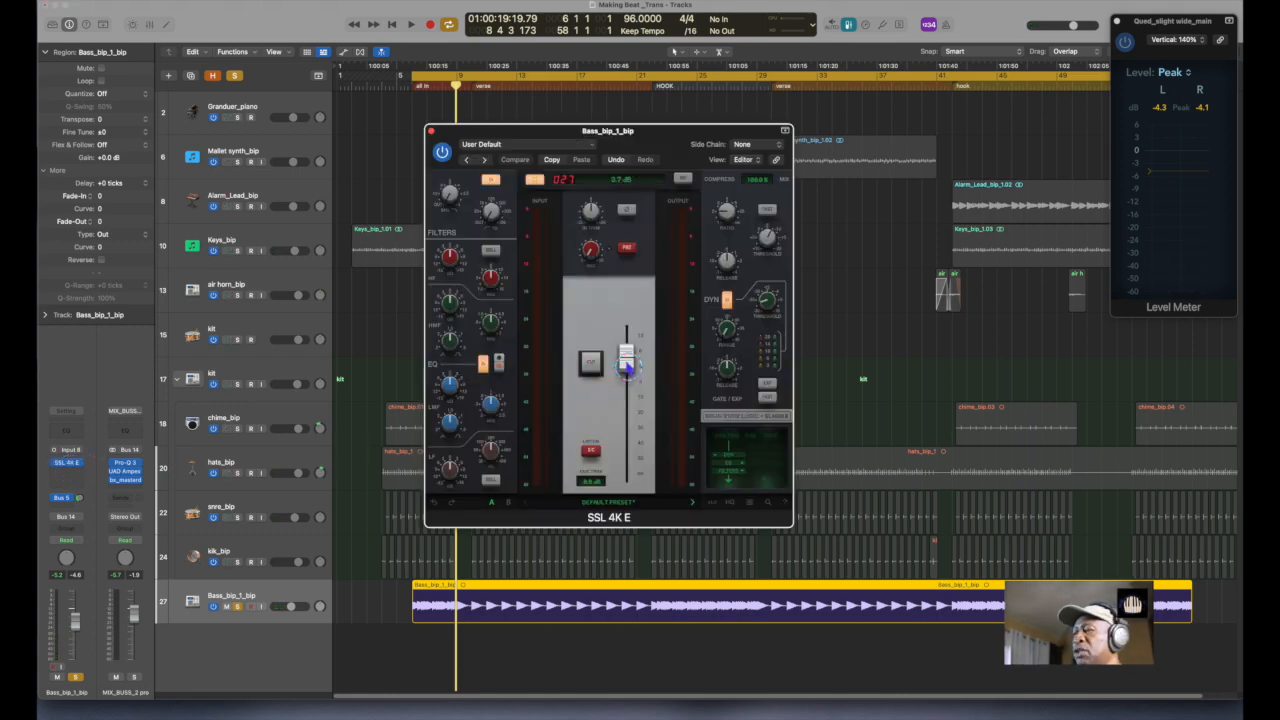
{"action": "key", "text": "space"}
{"action": "left_click_drag", "start_coordinate": [625, 366], "coordinate": [637, 385]}
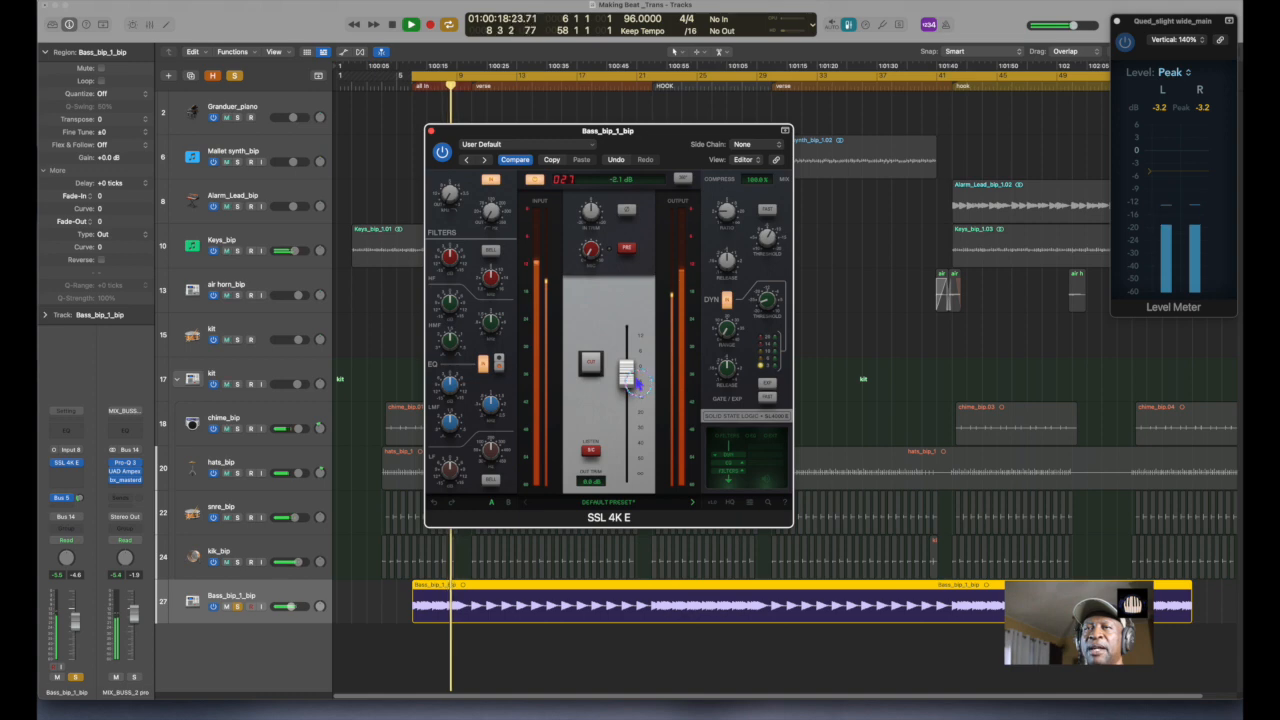
{"action": "key", "text": "space"}
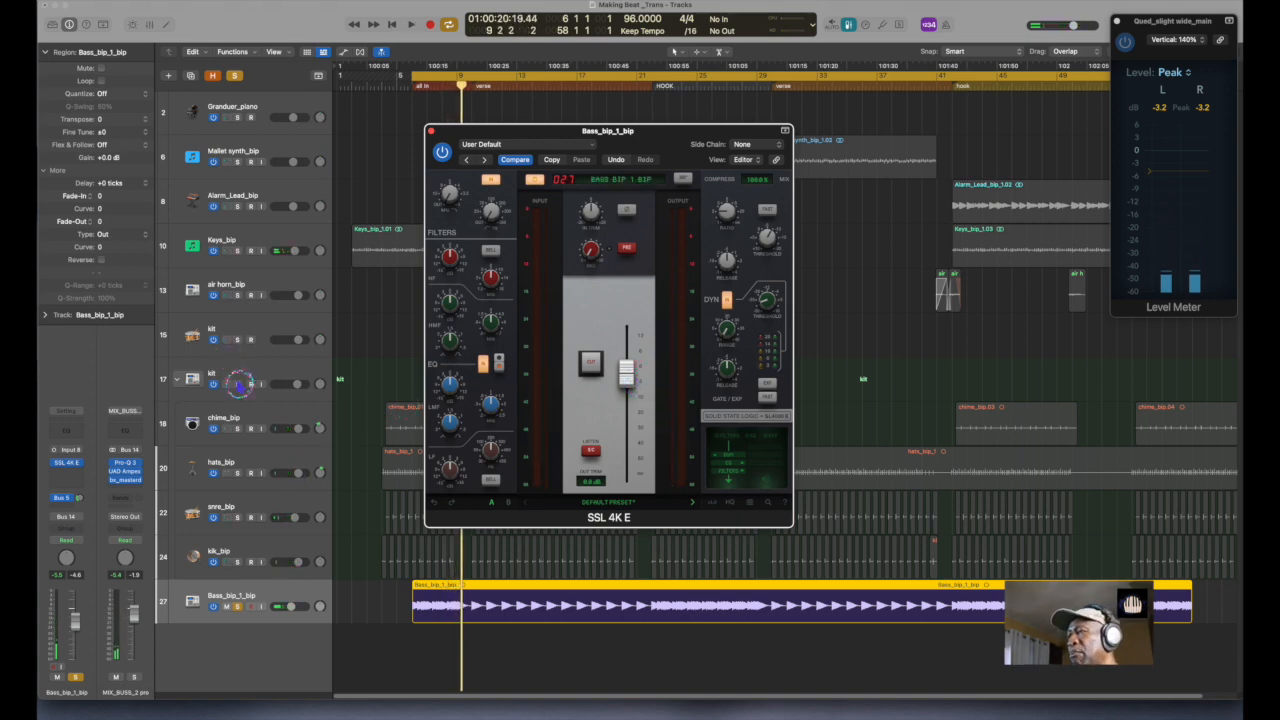
- Add the kit stack to the soloed bass, play both to check the balance, and close the bass's SSL 4K E window
{"action": "left_click", "coordinate": [238, 384]}
{"action": "key", "text": "space"}
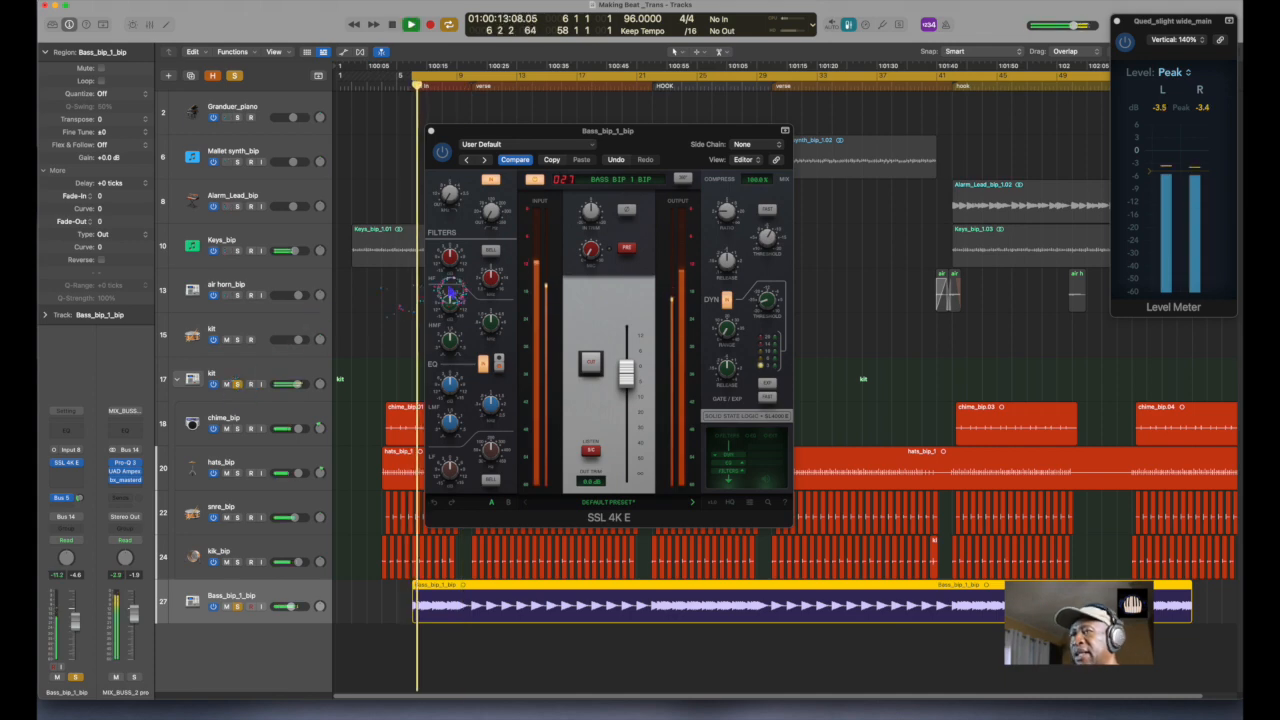
{"action": "left_click", "coordinate": [430, 131]}
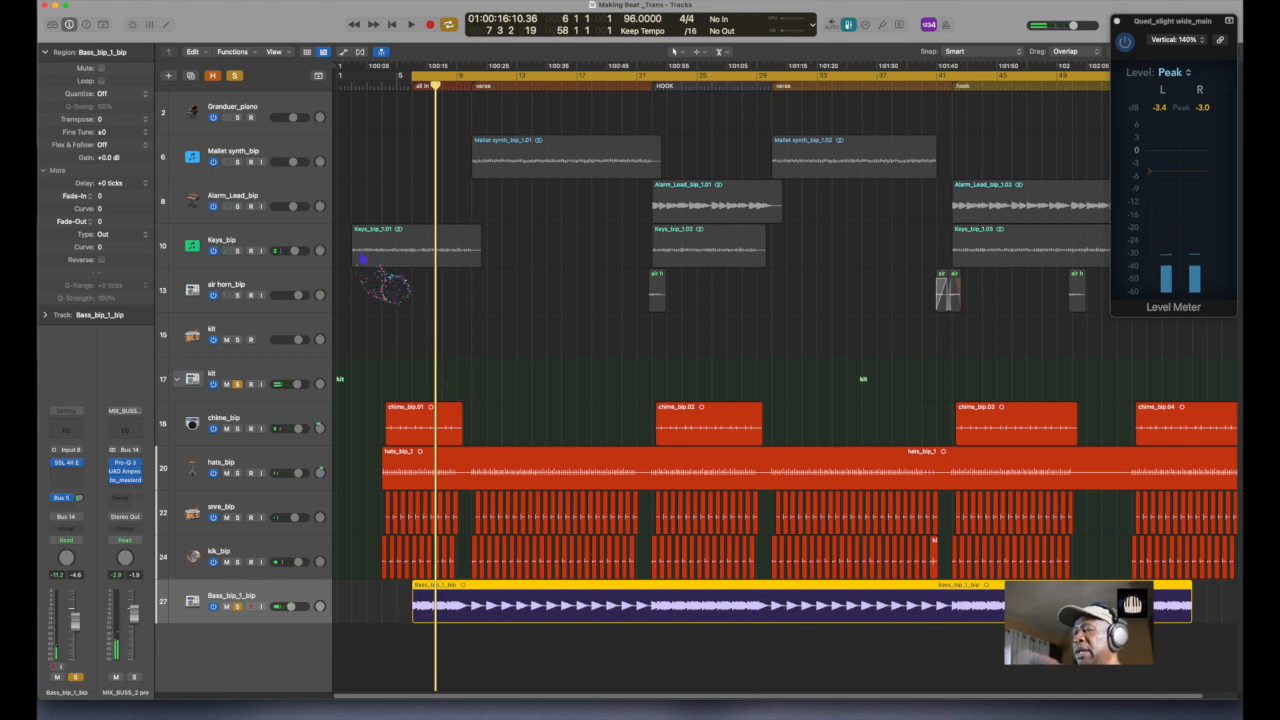
- Select the Bass_bip_1_bip region, solo that region, and play it on its own
{"action": "left_click", "coordinate": [275, 555]}
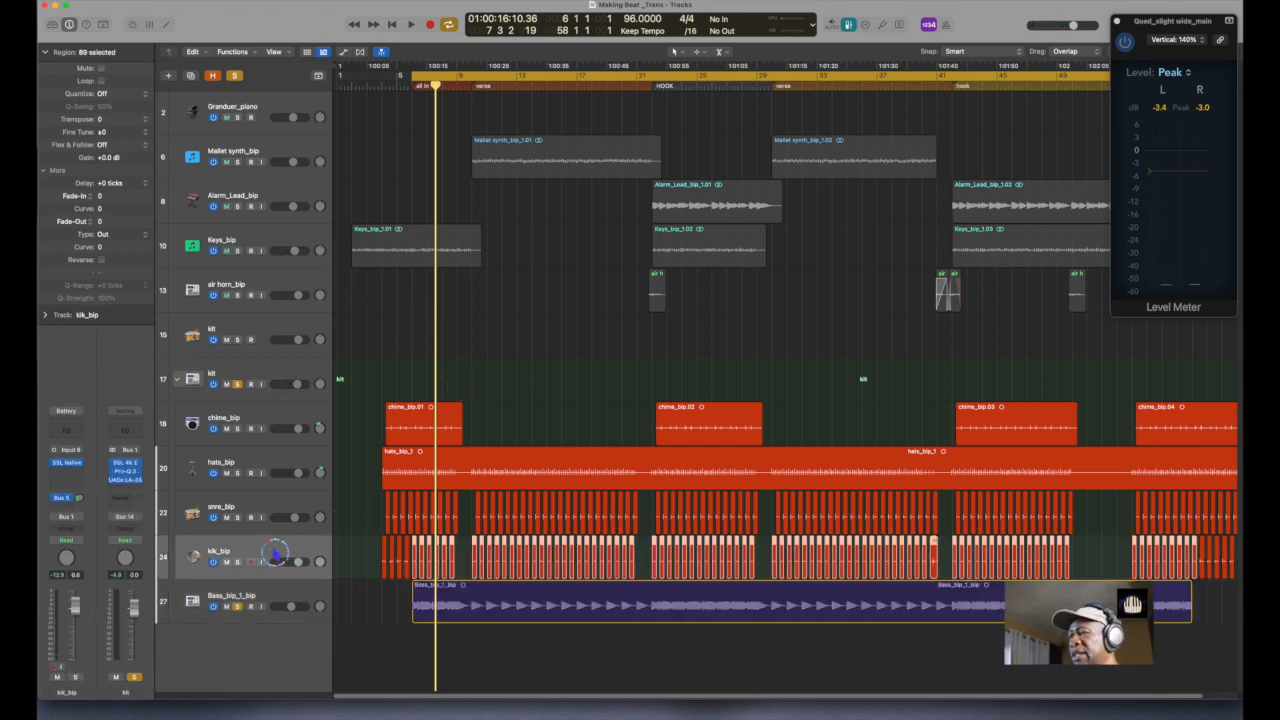
{"action": "left_click", "coordinate": [435, 605]}
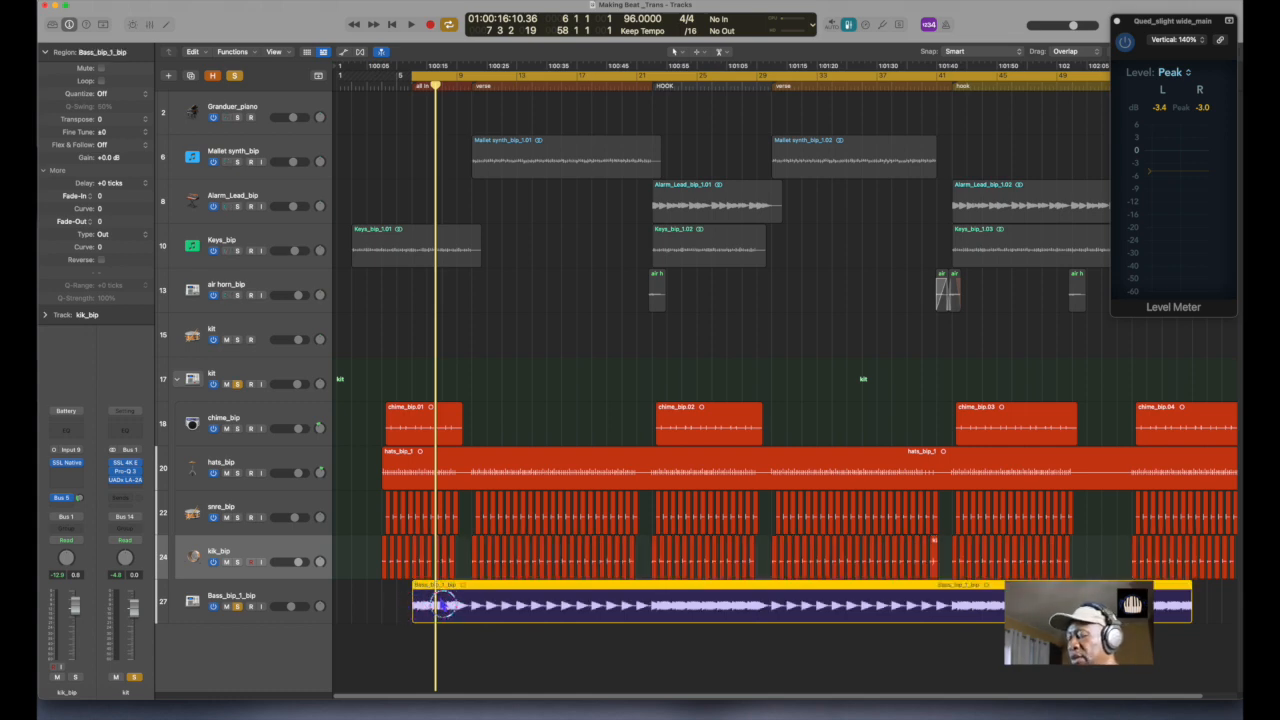
{"action": "key", "text": "s"}
{"action": "key", "text": "space"}
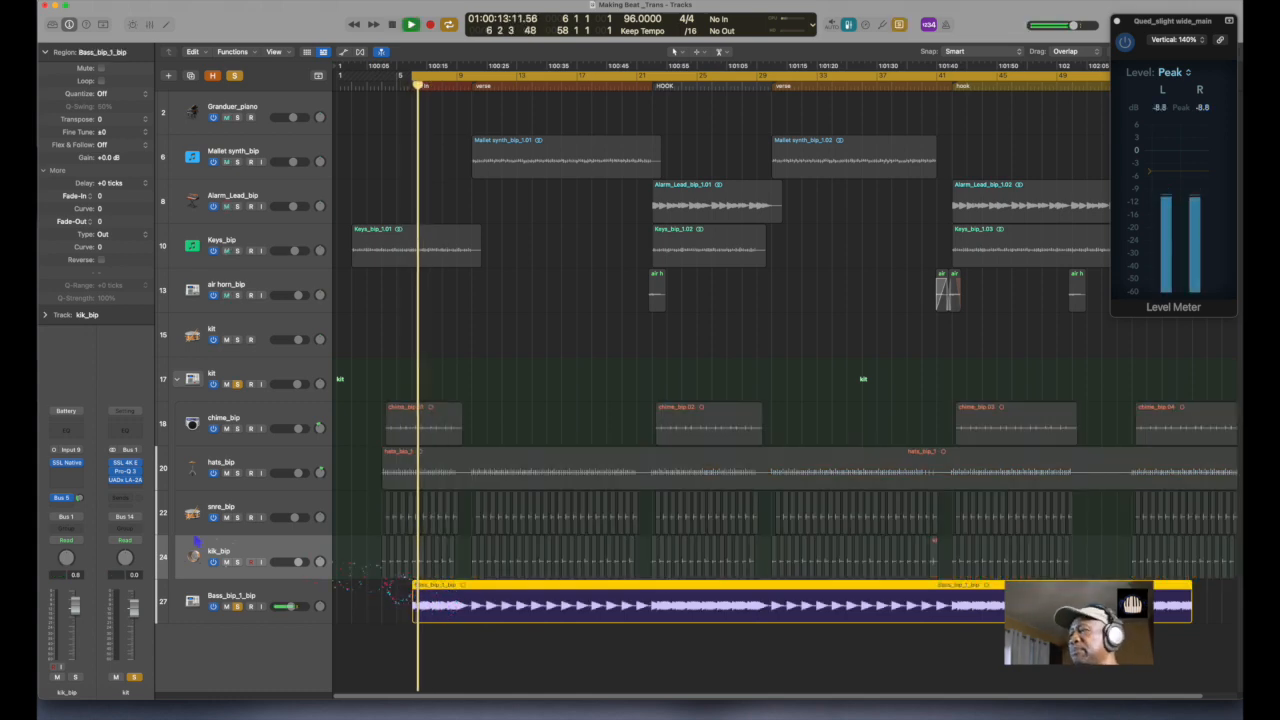
- Insert a mono Pro-Q 3 after the SSL plug-in on the kik_bip track and play the soloed bass region
{"action": "left_click", "coordinate": [70, 470]}
{"action": "mouse_move", "coordinate": [149, 441]}
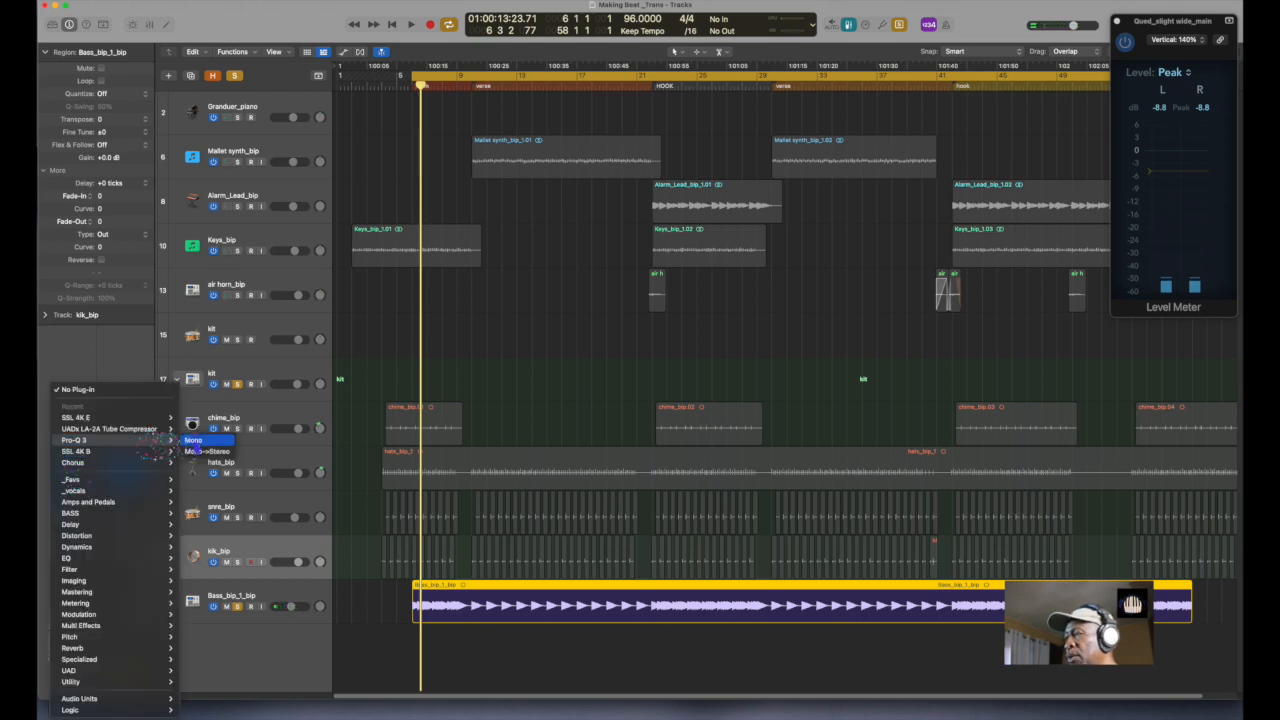
{"action": "left_click", "coordinate": [194, 440]}
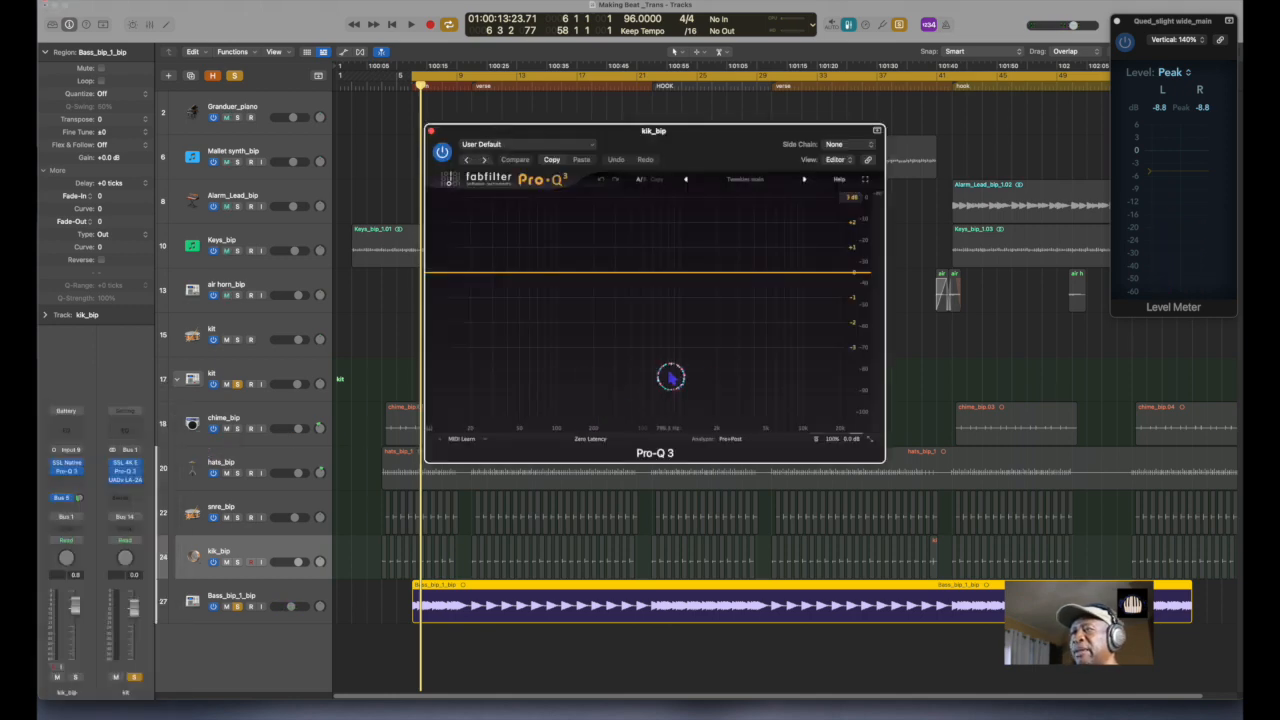
{"action": "key", "text": "space"}
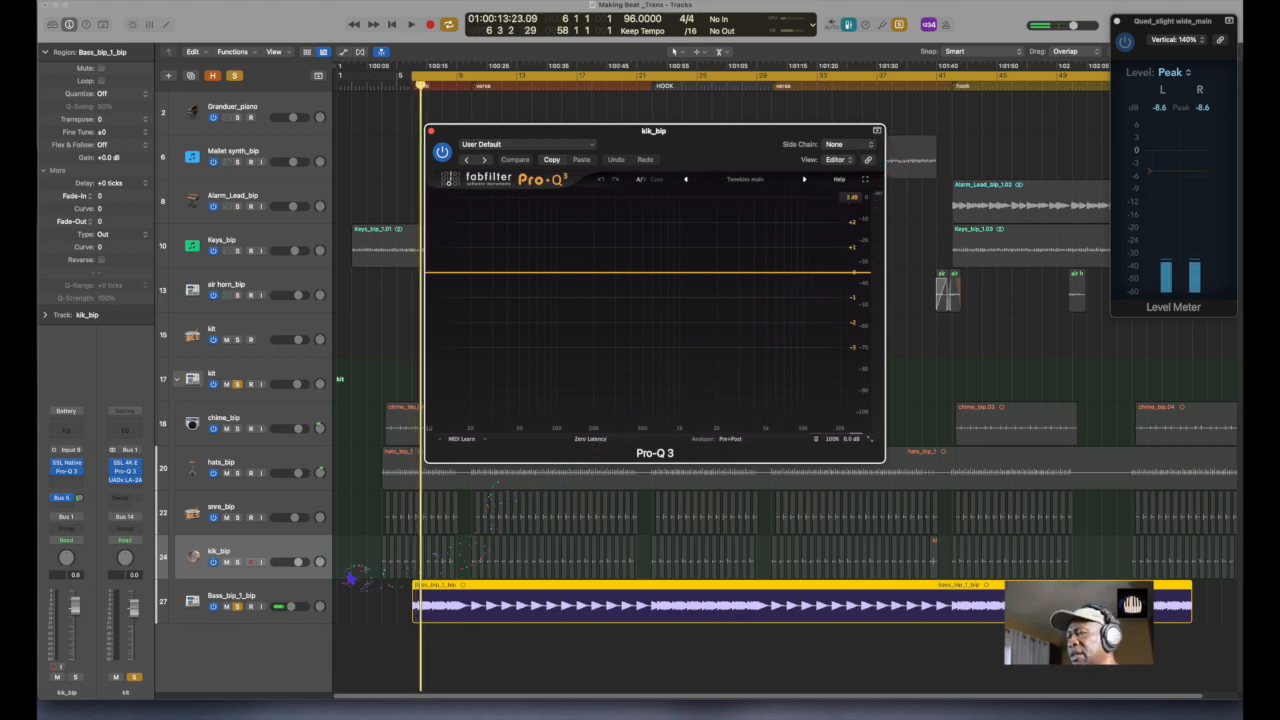
- Insert a mono Pro-Q 3 on the Bass_bip_1_bip track after SSL 4K E and play the bass through it
{"action": "left_click", "coordinate": [307, 593]}
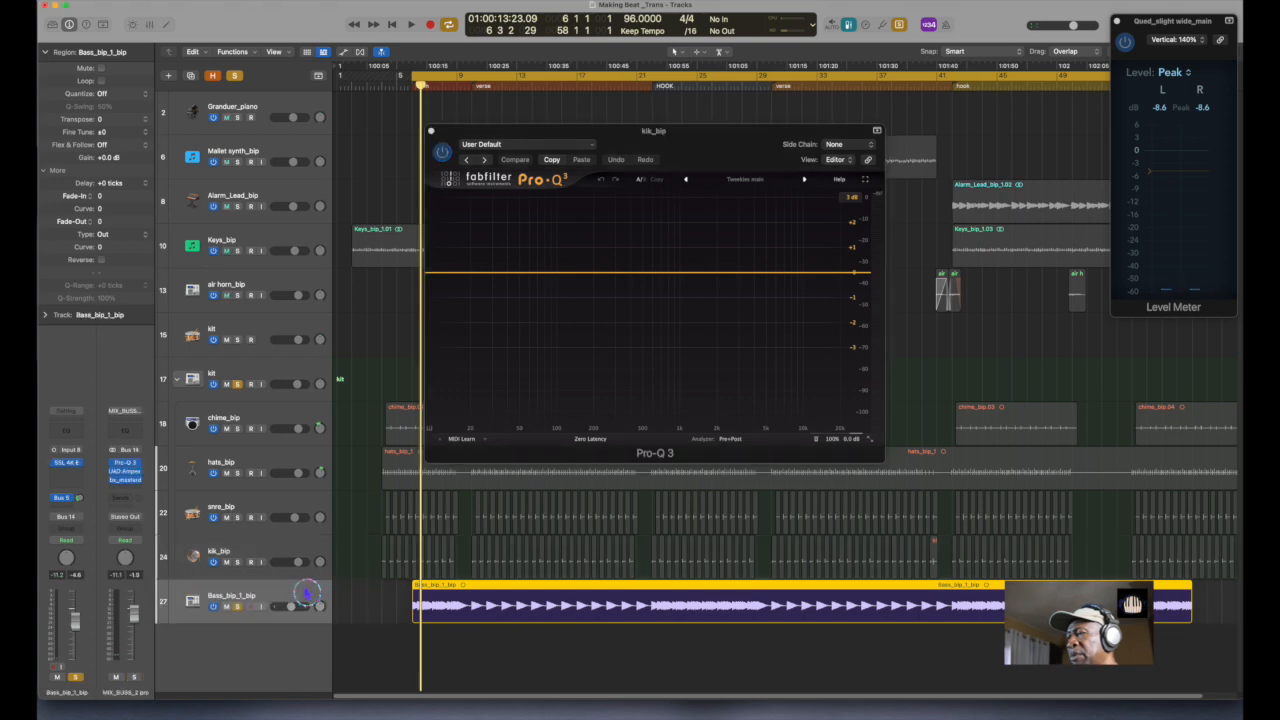
{"action": "left_click", "coordinate": [66, 468]}
{"action": "mouse_move", "coordinate": [134, 418]}
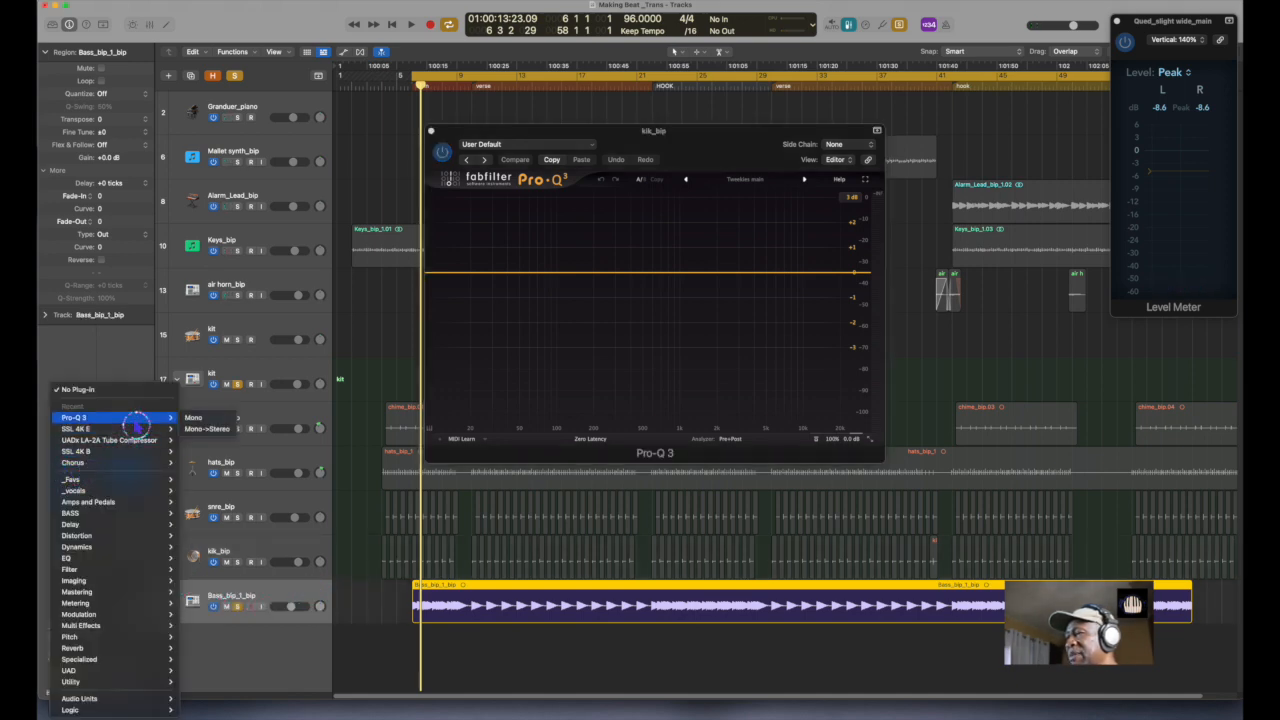
{"action": "left_click", "coordinate": [193, 418]}
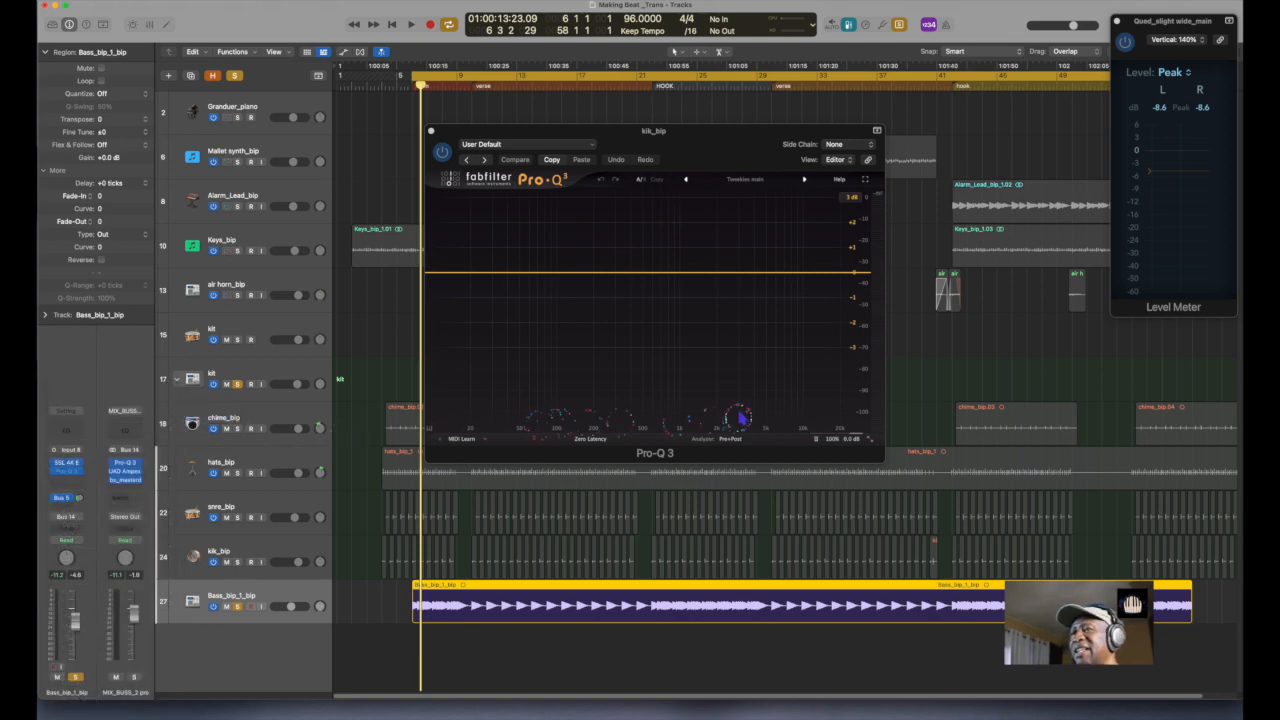
{"action": "key", "text": "space"}
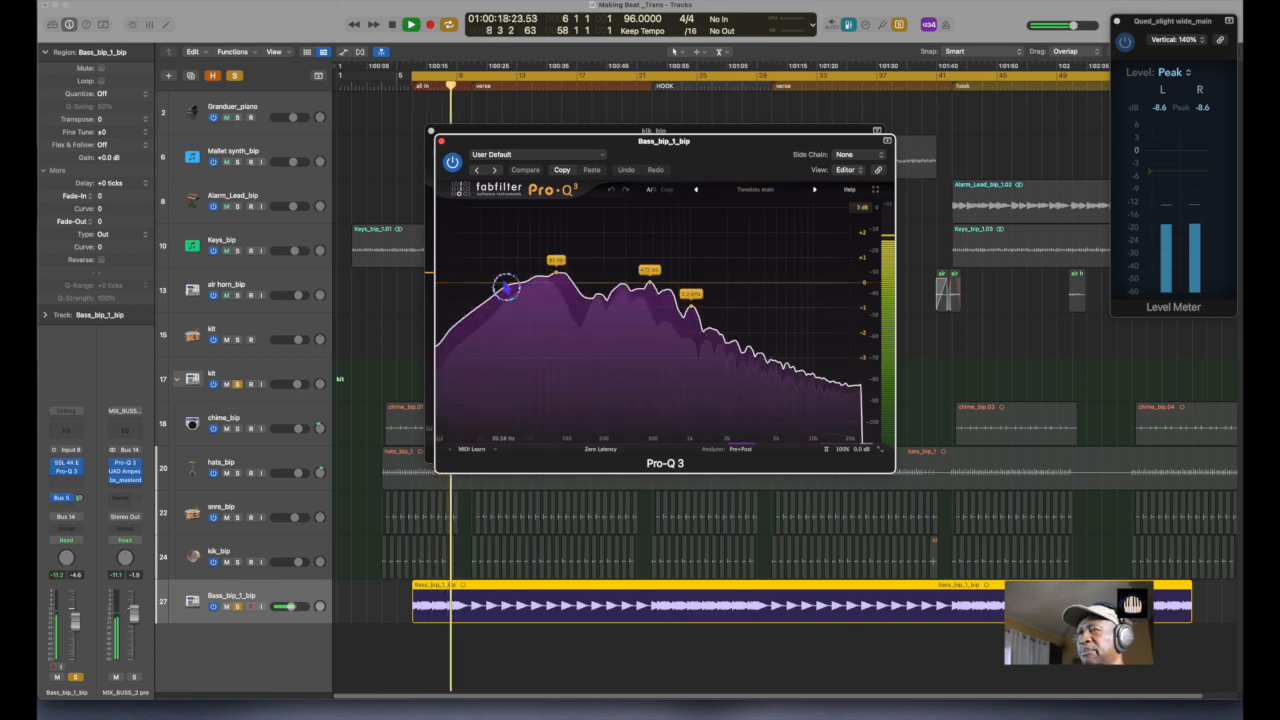
- Add a 12 dB/oct low-cut band at about 31 Hz in the bass's Pro-Q 3, undoing the first attempt at its shape
{"action": "left_click", "coordinate": [506, 288]}
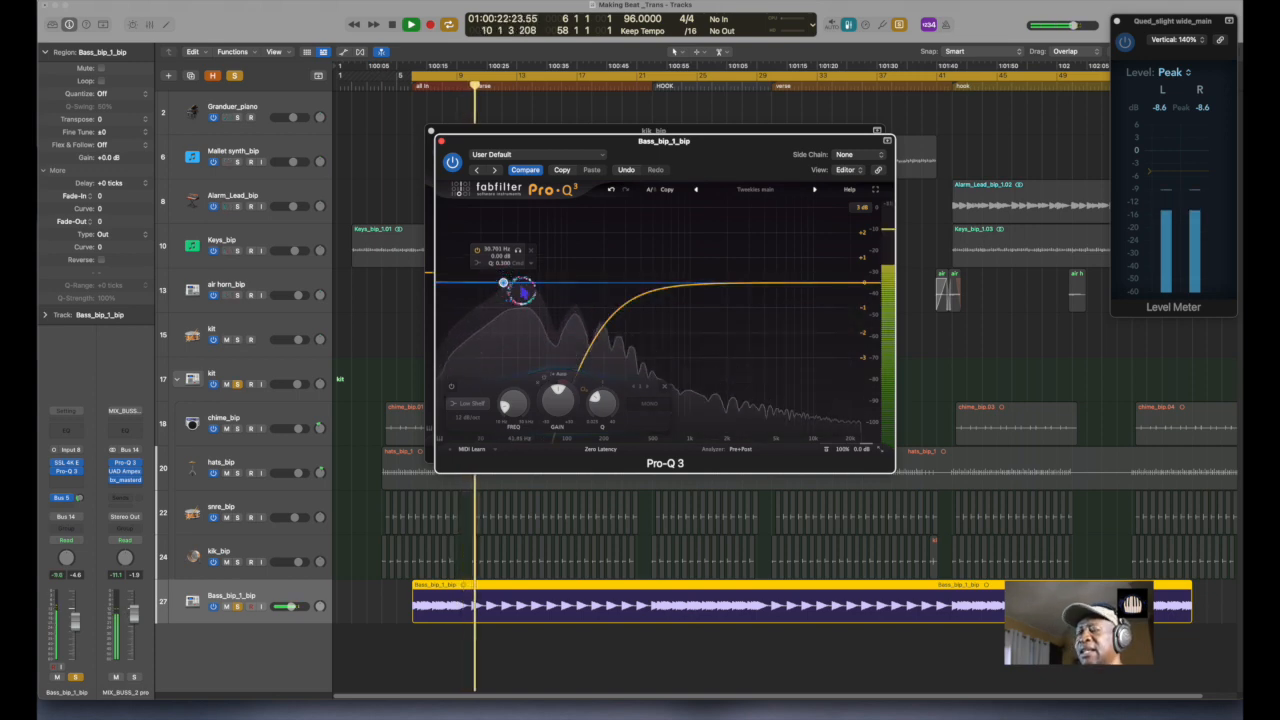
{"action": "left_click", "coordinate": [613, 192]}
{"action": "left_click", "coordinate": [613, 192]}
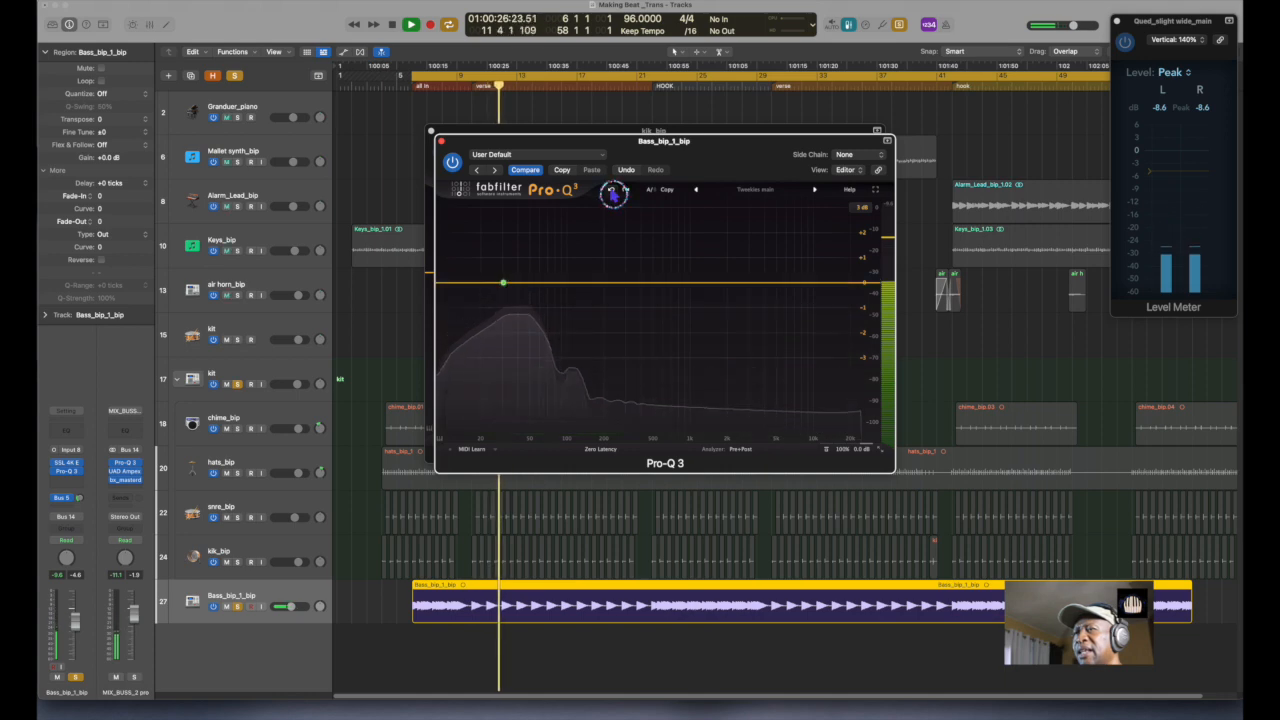
{"action": "left_click", "coordinate": [508, 286], "text": "alt+super"}
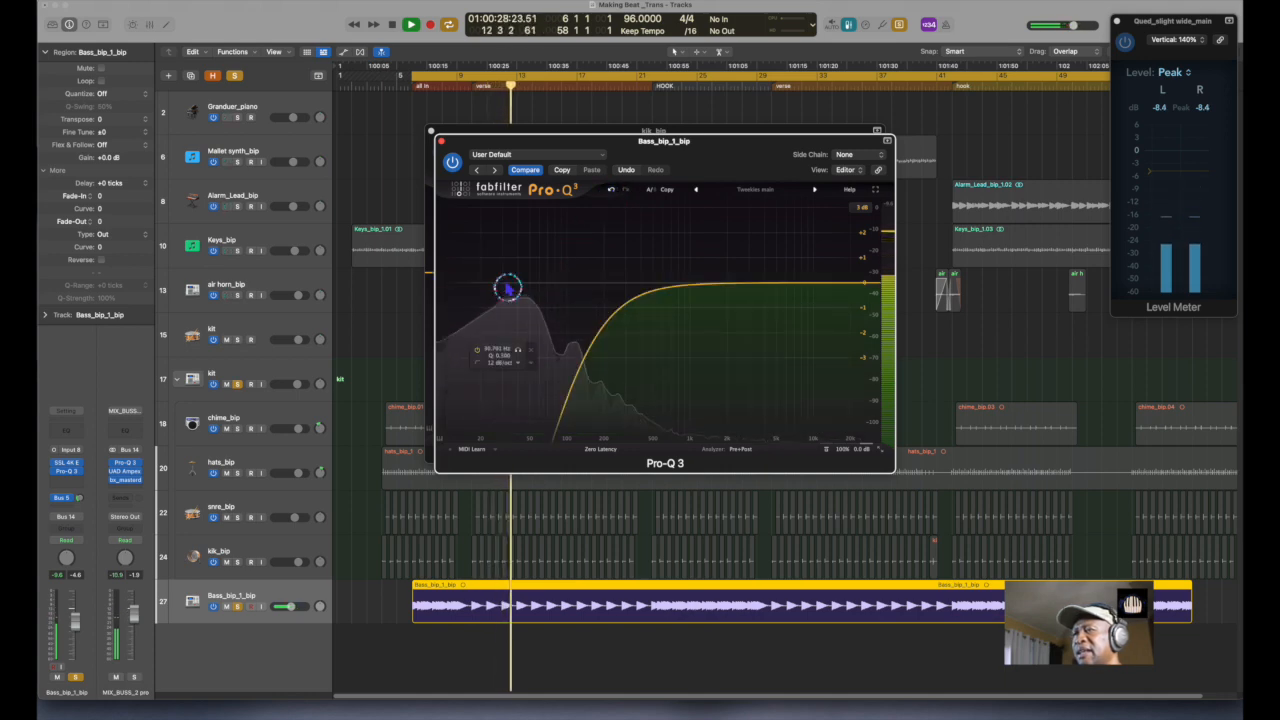
- Set the bass EQ's display range to 12 dB and raise the low-cut band's Q for a tighter roll-off
{"action": "left_click", "coordinate": [864, 208]}
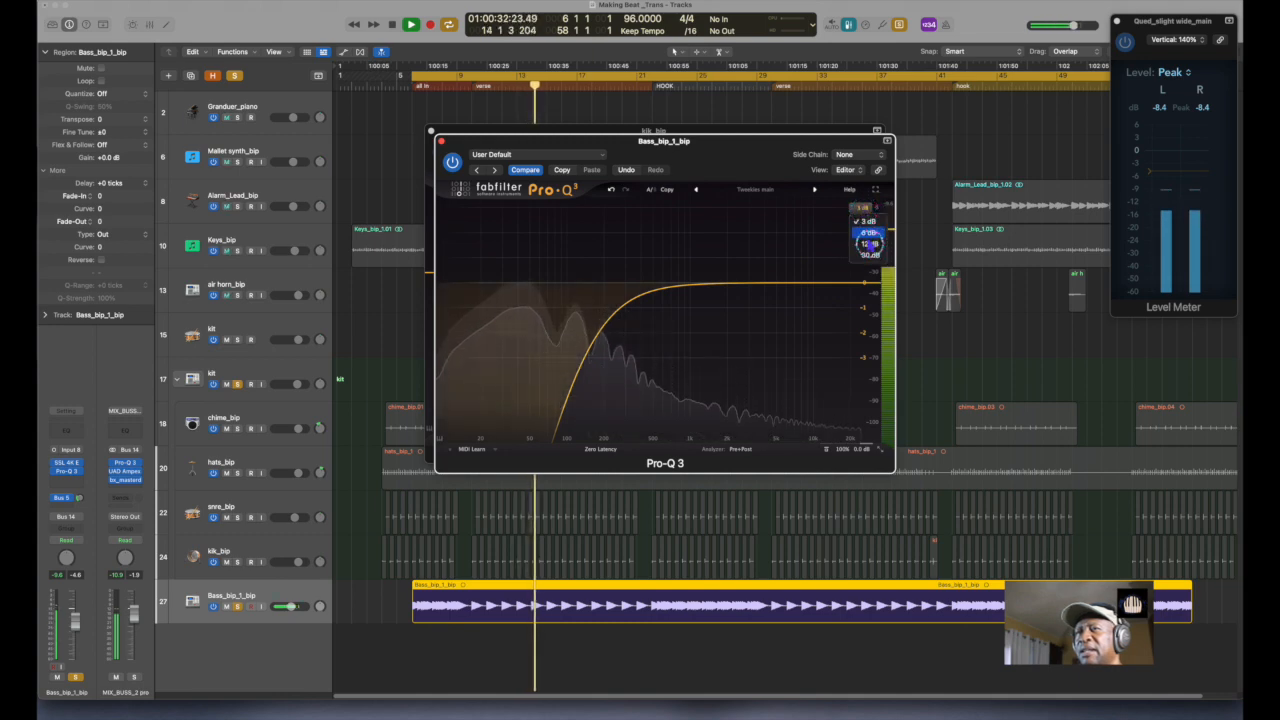
{"action": "left_click", "coordinate": [868, 245]}
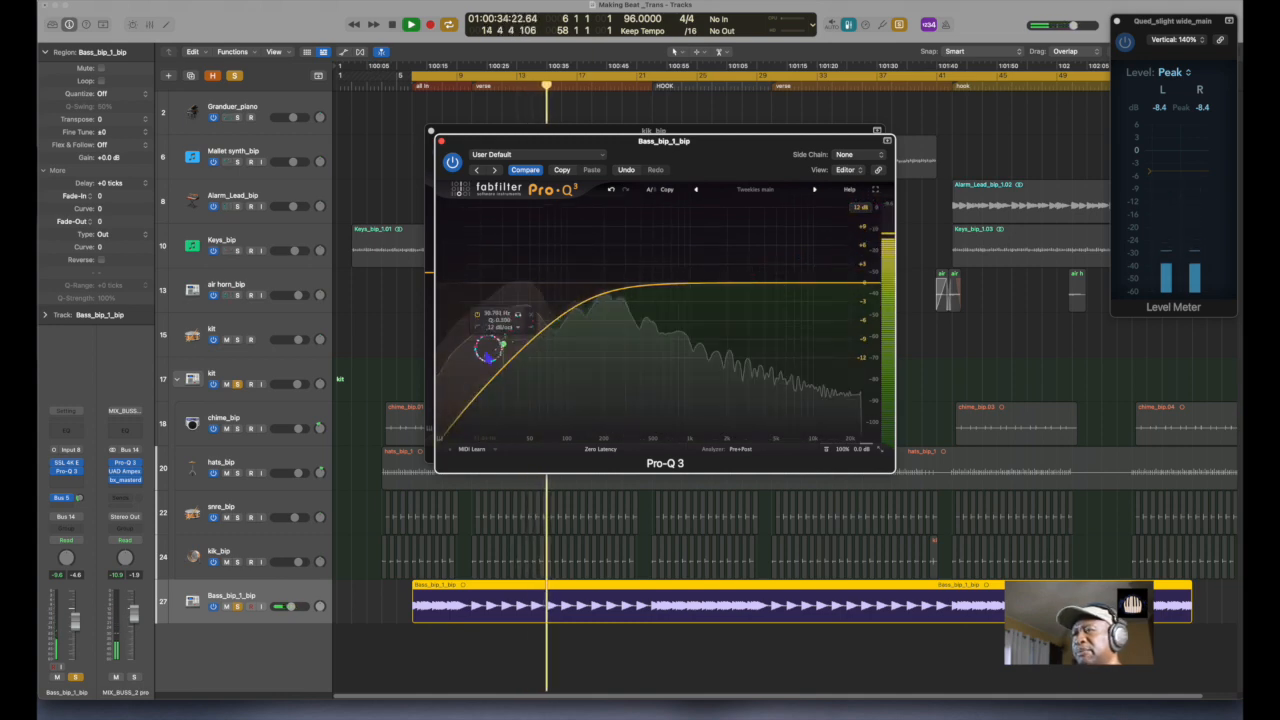
{"action": "left_click_drag", "start_coordinate": [498, 356], "coordinate": [500, 275]}
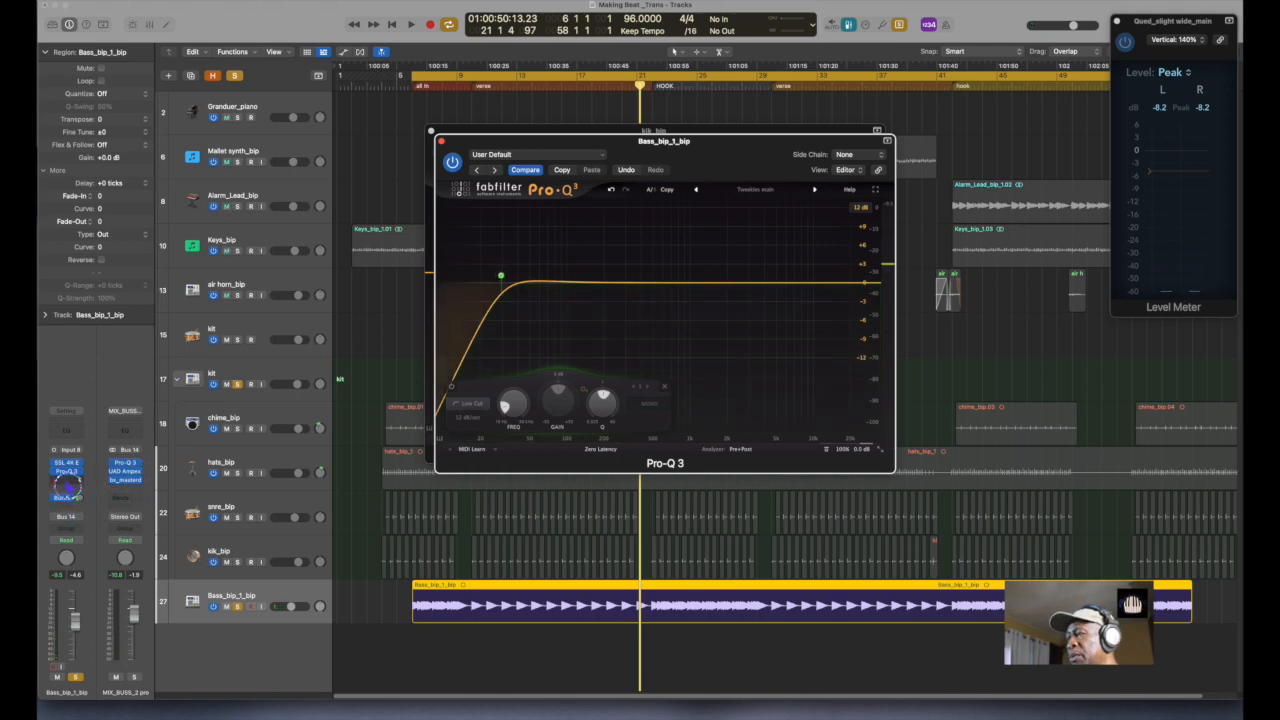
- Insert Trackspacer 2.5 from the favourites on the bass track after Pro-Q 3
{"action": "left_click", "coordinate": [62, 488]}
{"action": "mouse_move", "coordinate": [140, 480]}
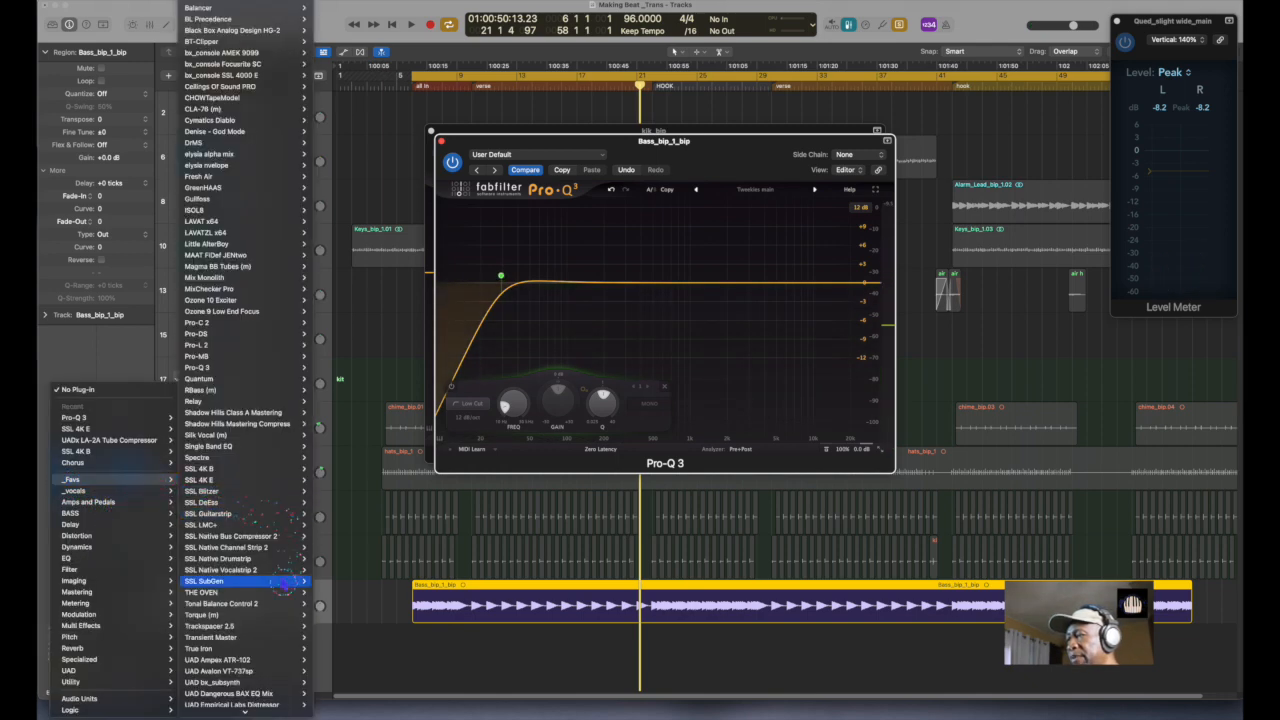
{"action": "mouse_move", "coordinate": [283, 662]}
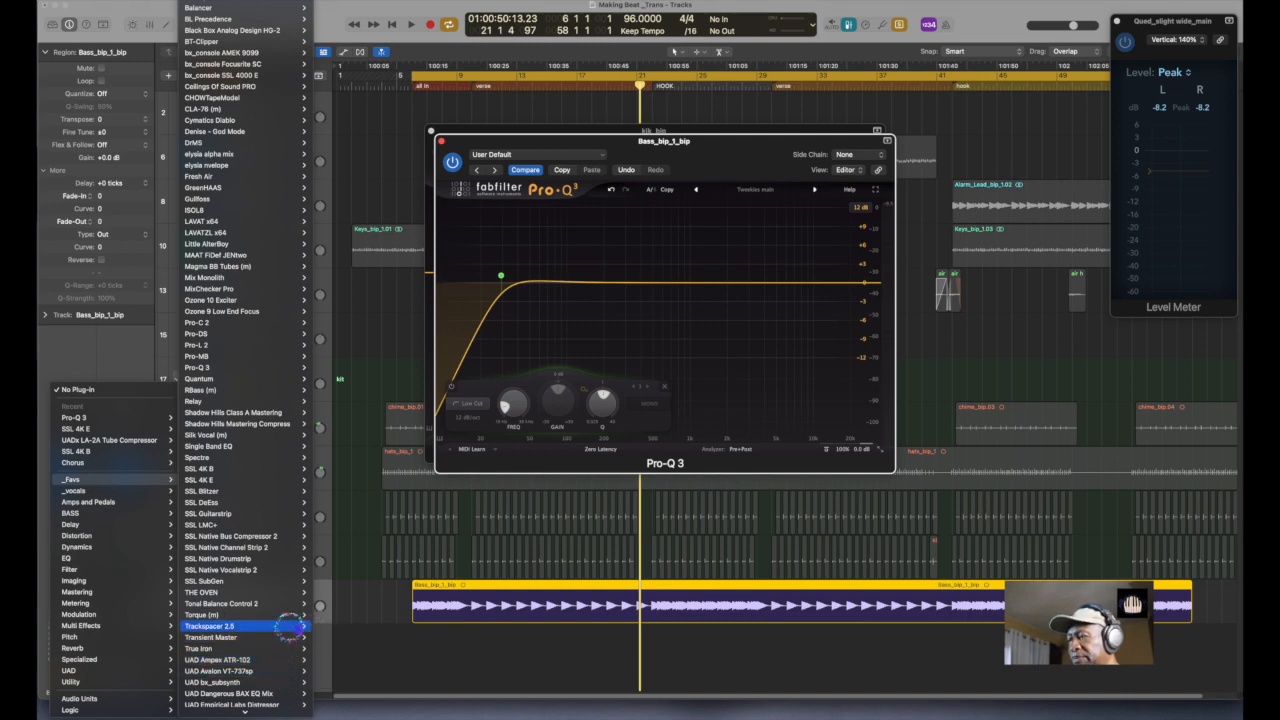
{"action": "left_click", "coordinate": [325, 627]}
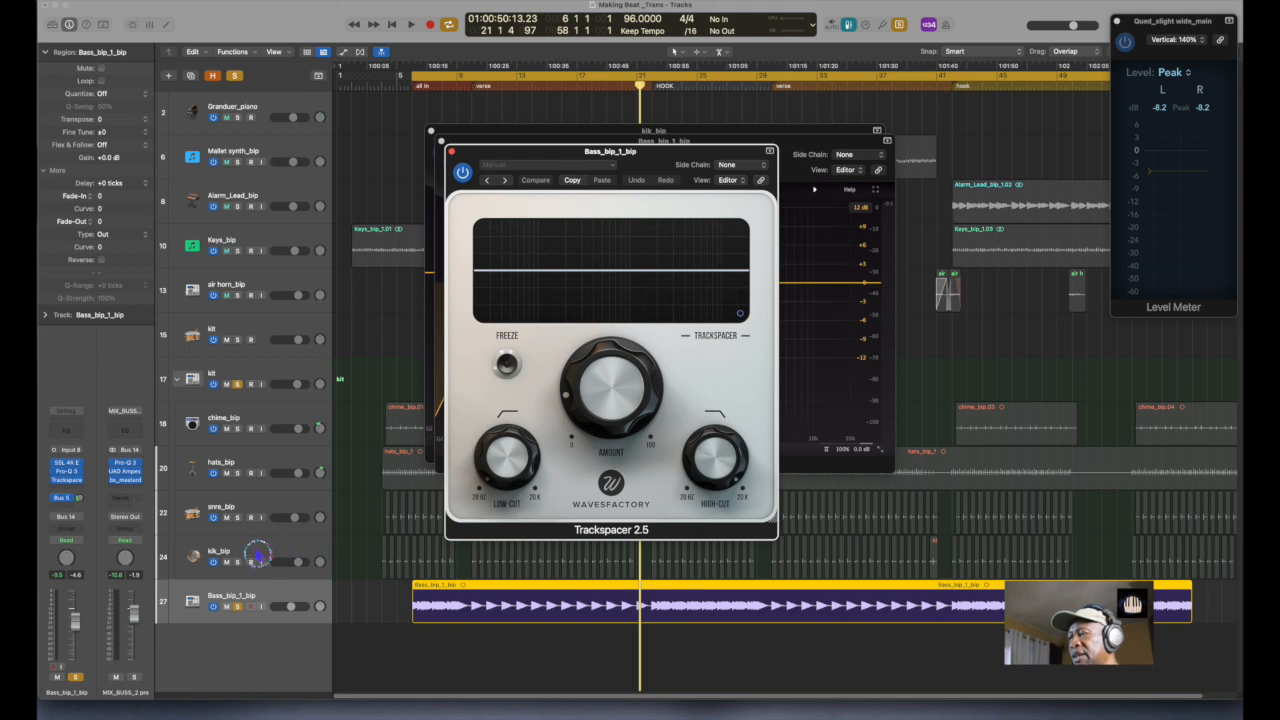
- Rename the kick track kik_dck and choose kik_dck (Audio 6) as the bass Trackspacer's sidechain source
{"action": "left_click", "coordinate": [220, 555]}
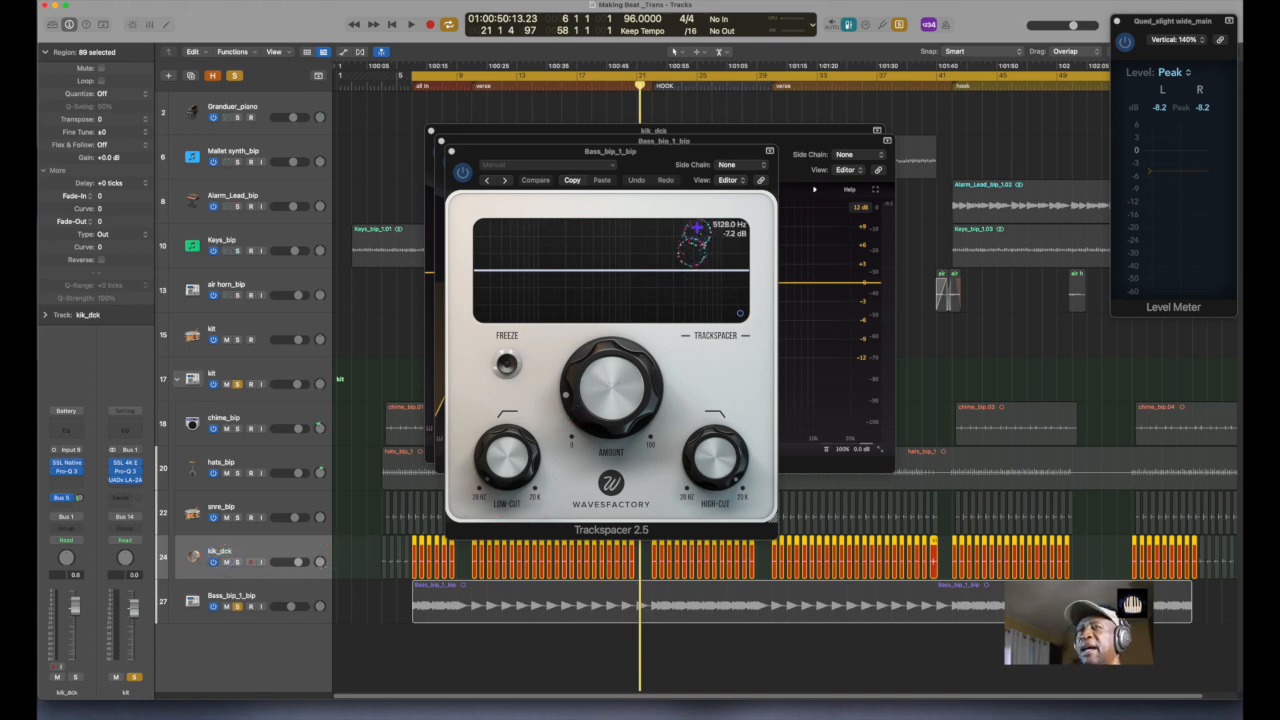
{"action": "left_click", "coordinate": [729, 166]}
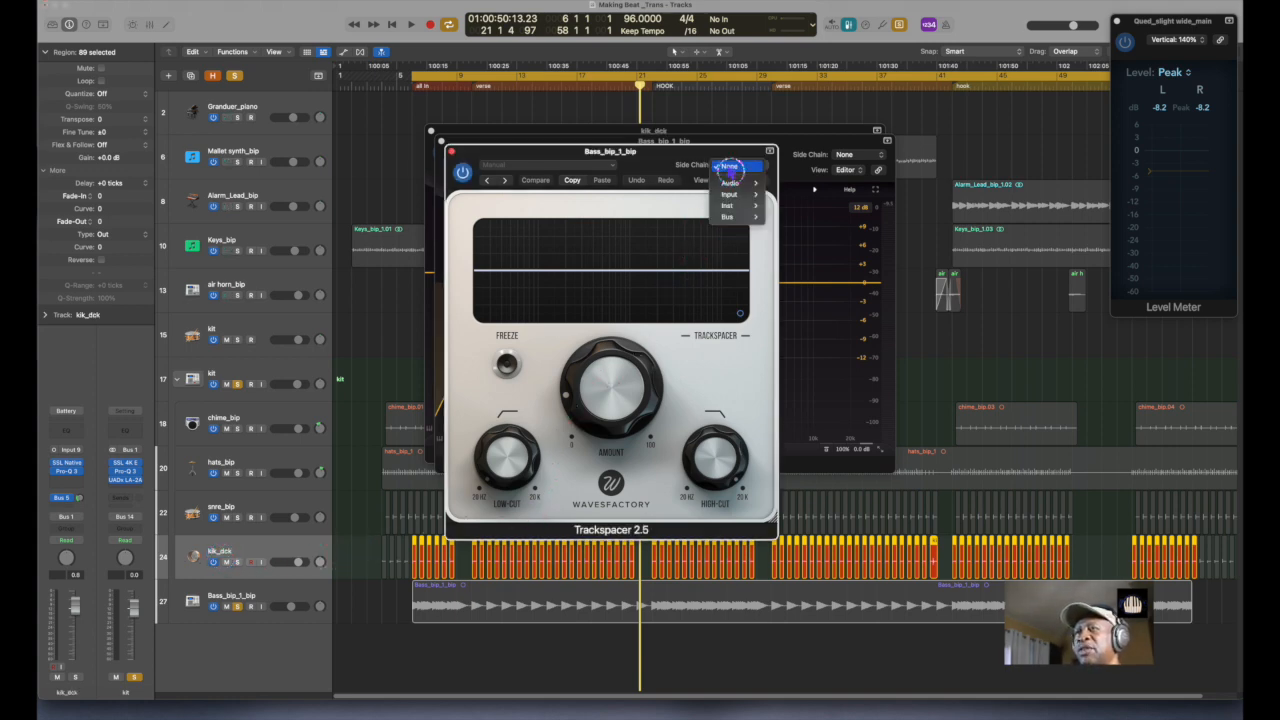
{"action": "mouse_move", "coordinate": [731, 186]}
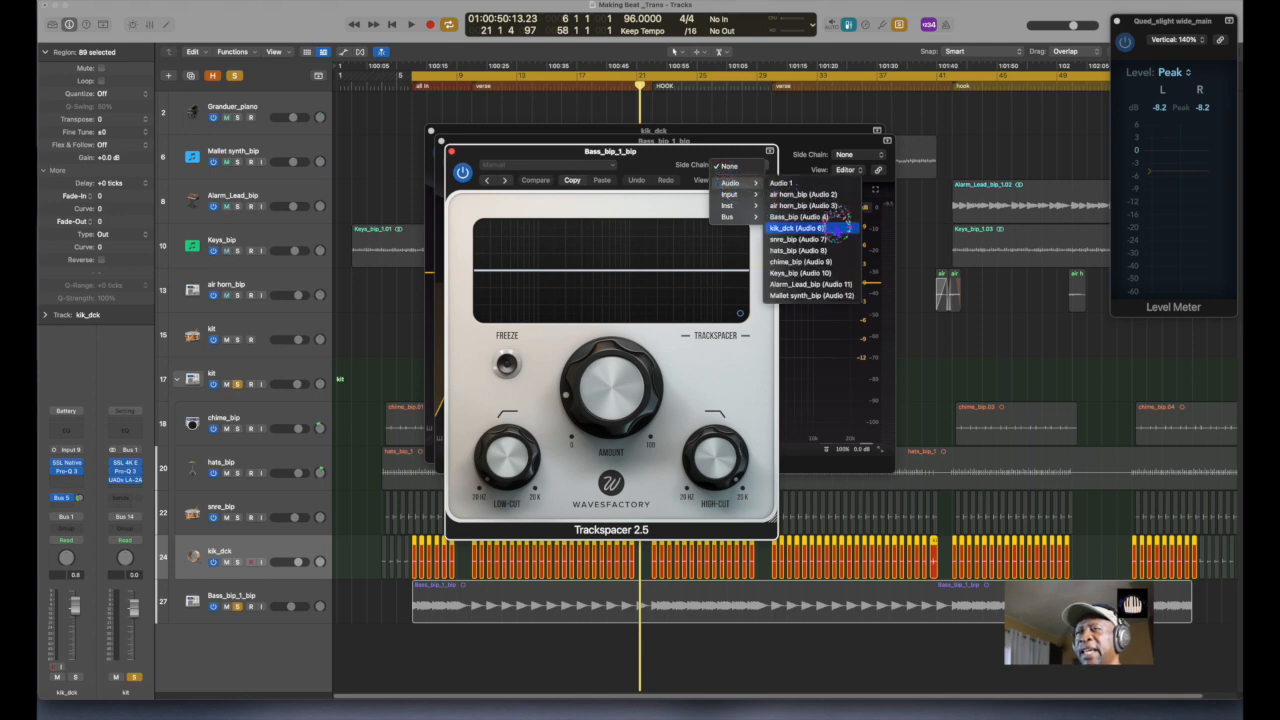
{"action": "left_click", "coordinate": [820, 229]}
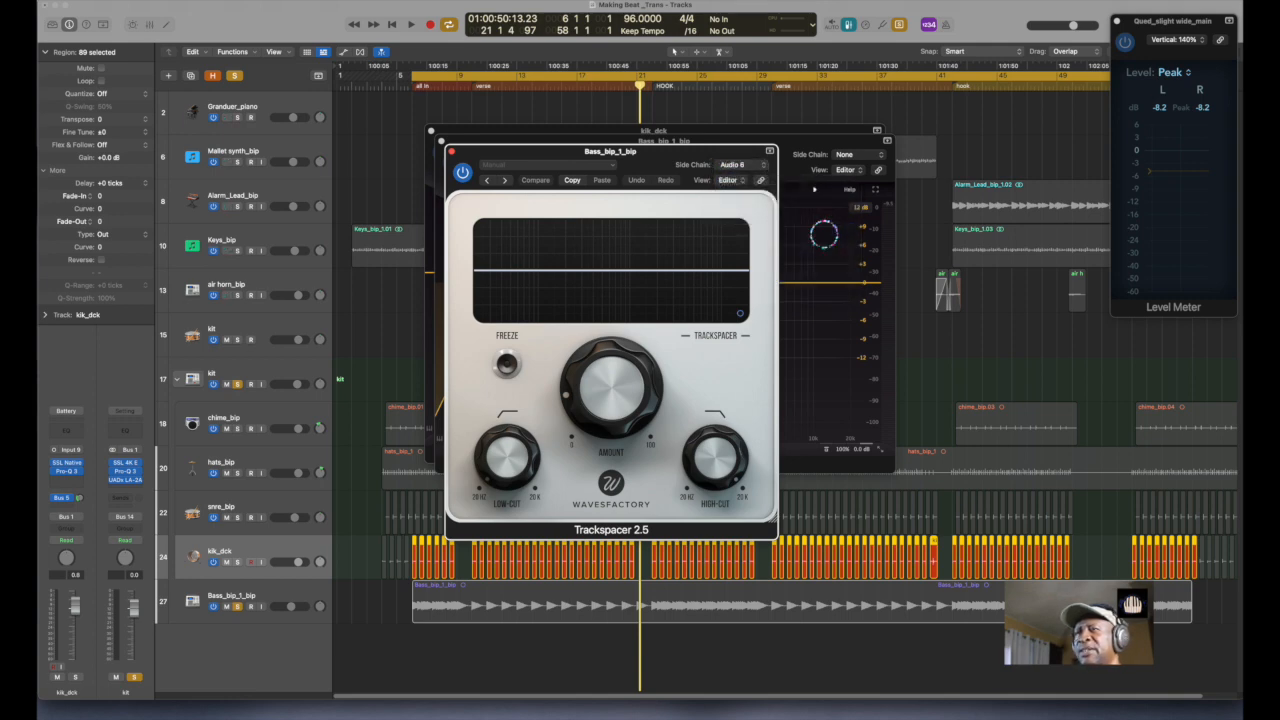
- Audition the soloed kick regions, turn off region solo, and play the kit and bass together through Trackspacer
{"action": "key", "text": "space"}
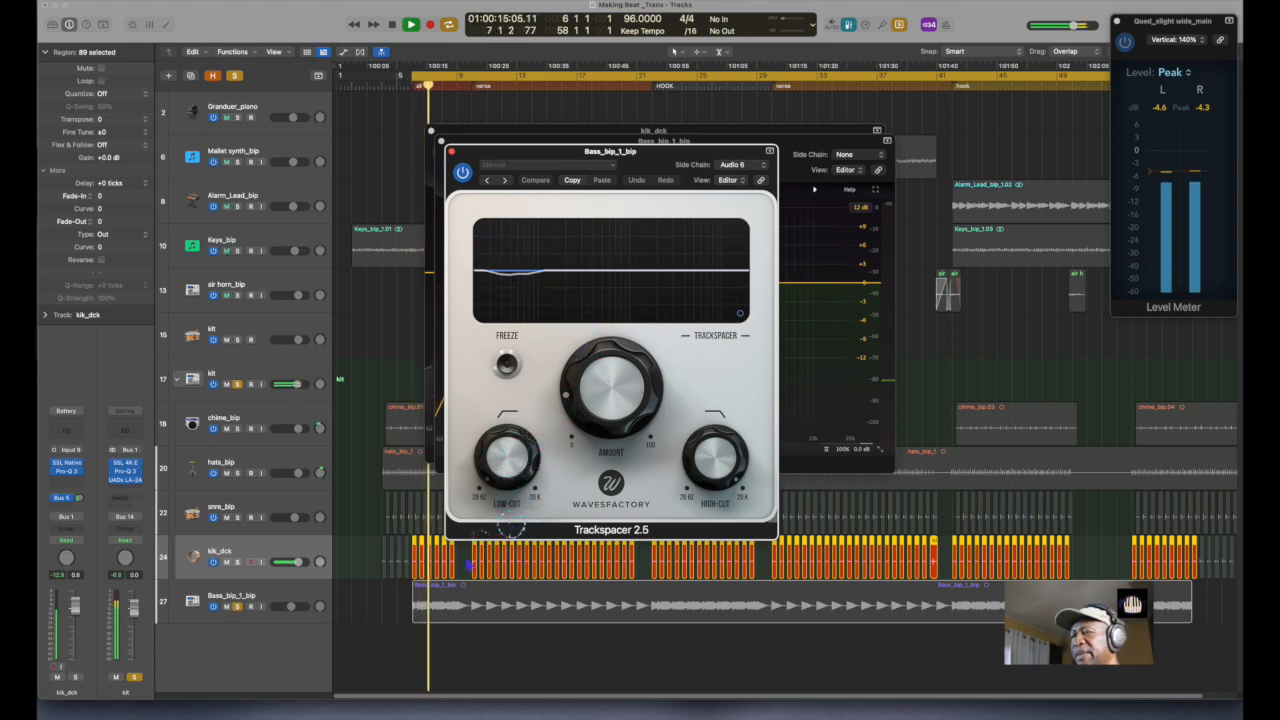
{"action": "key", "text": "space"}
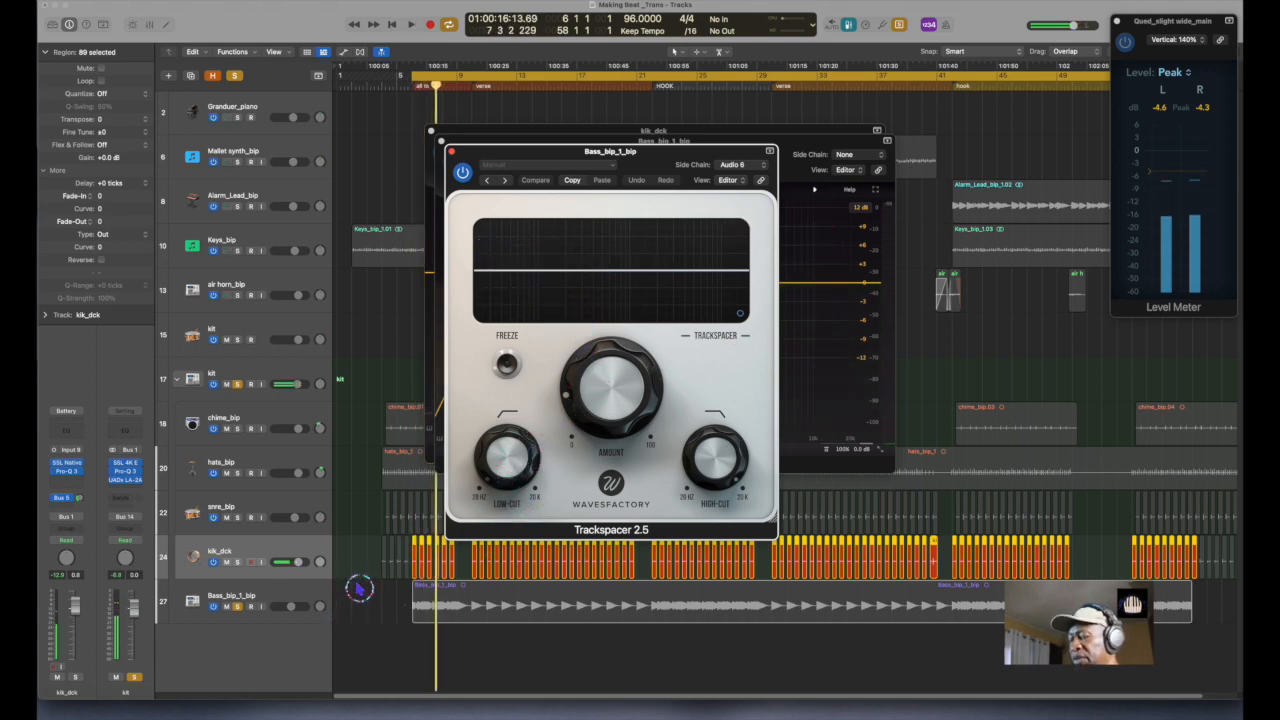
{"action": "key", "text": "super+a"}
{"action": "key", "text": "space"}
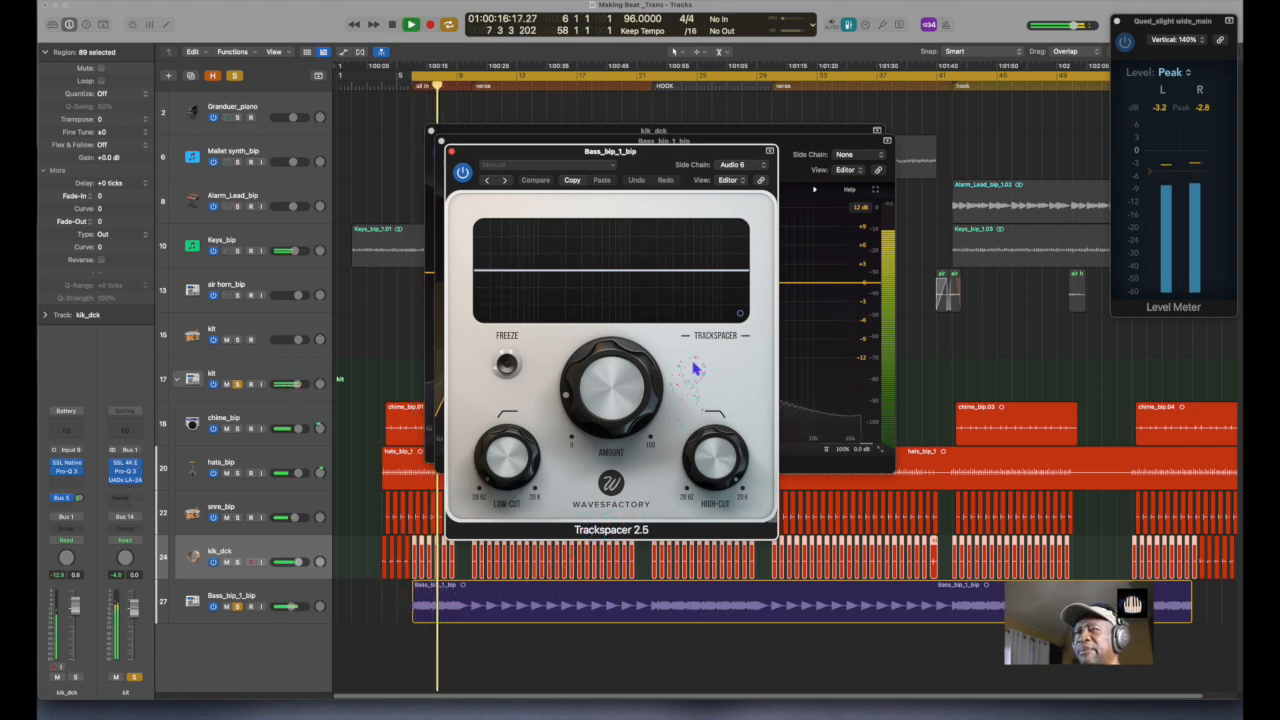
{"action": "key", "text": "space"}
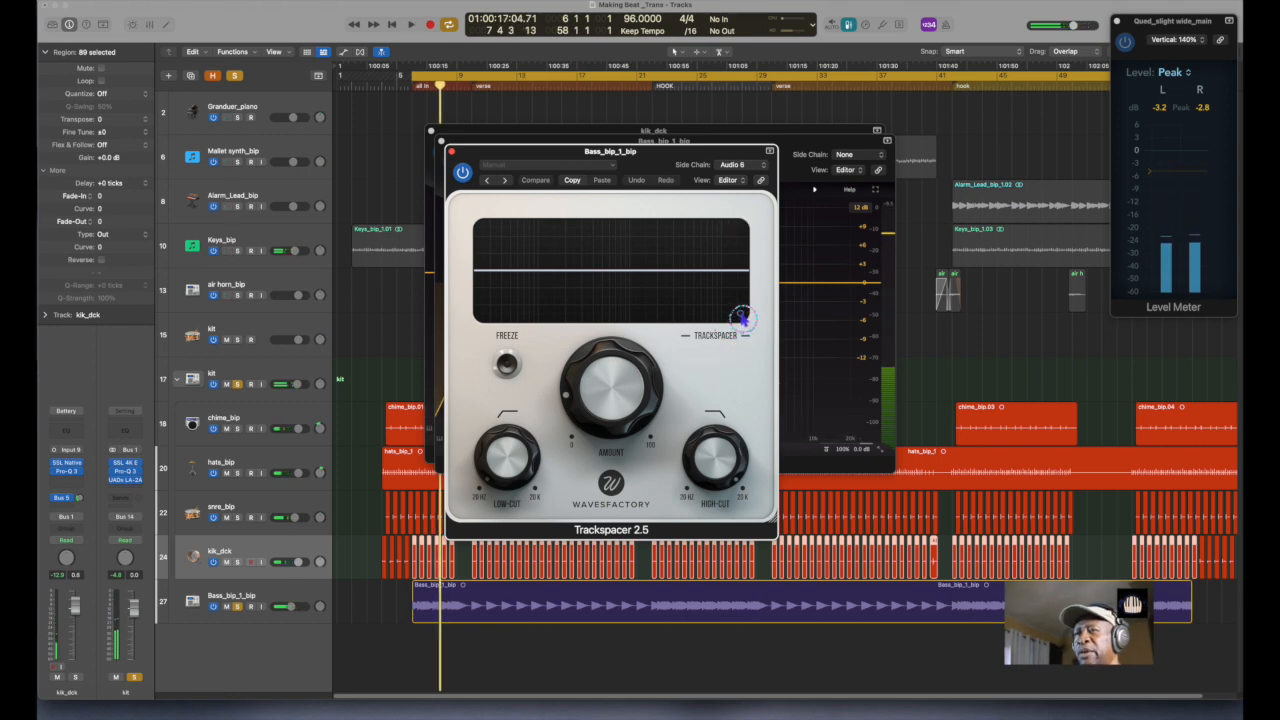
- In Trackspacer's Advanced Panel, enable M/S mode and turn Pan toward Mid, play the result, and close the panel
{"action": "left_click", "coordinate": [741, 317]}
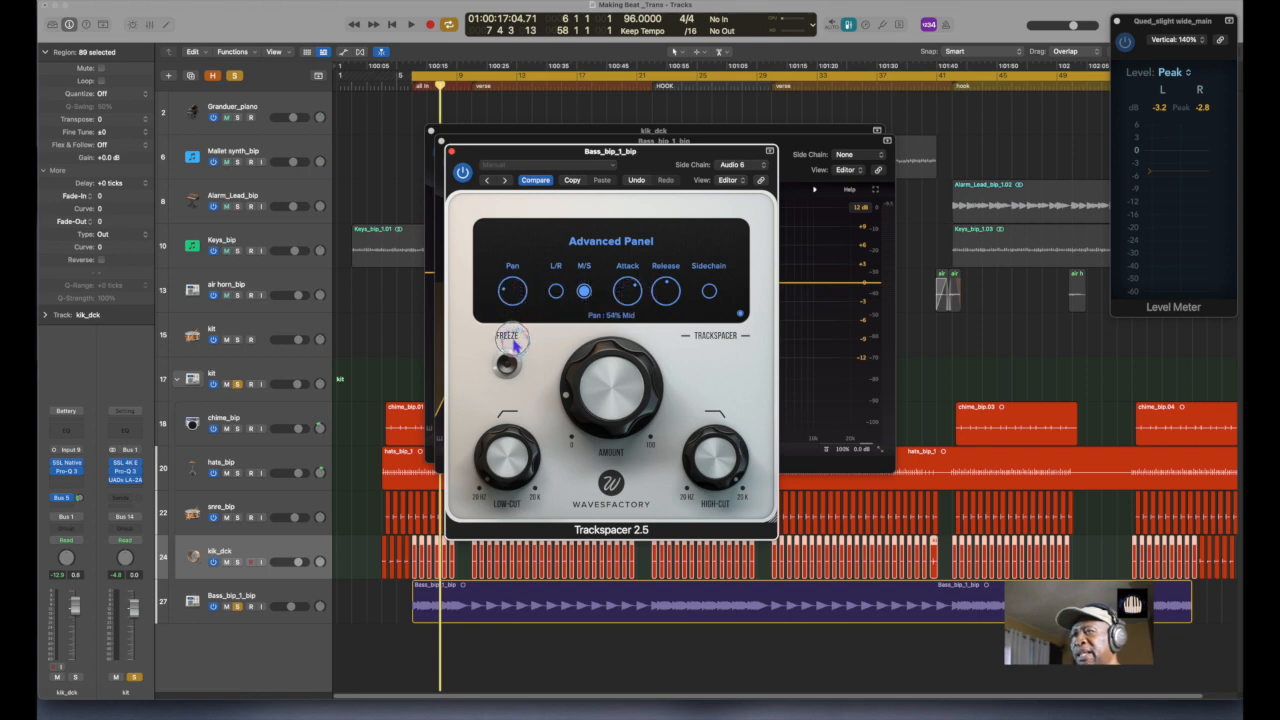
{"action": "key", "text": "space"}
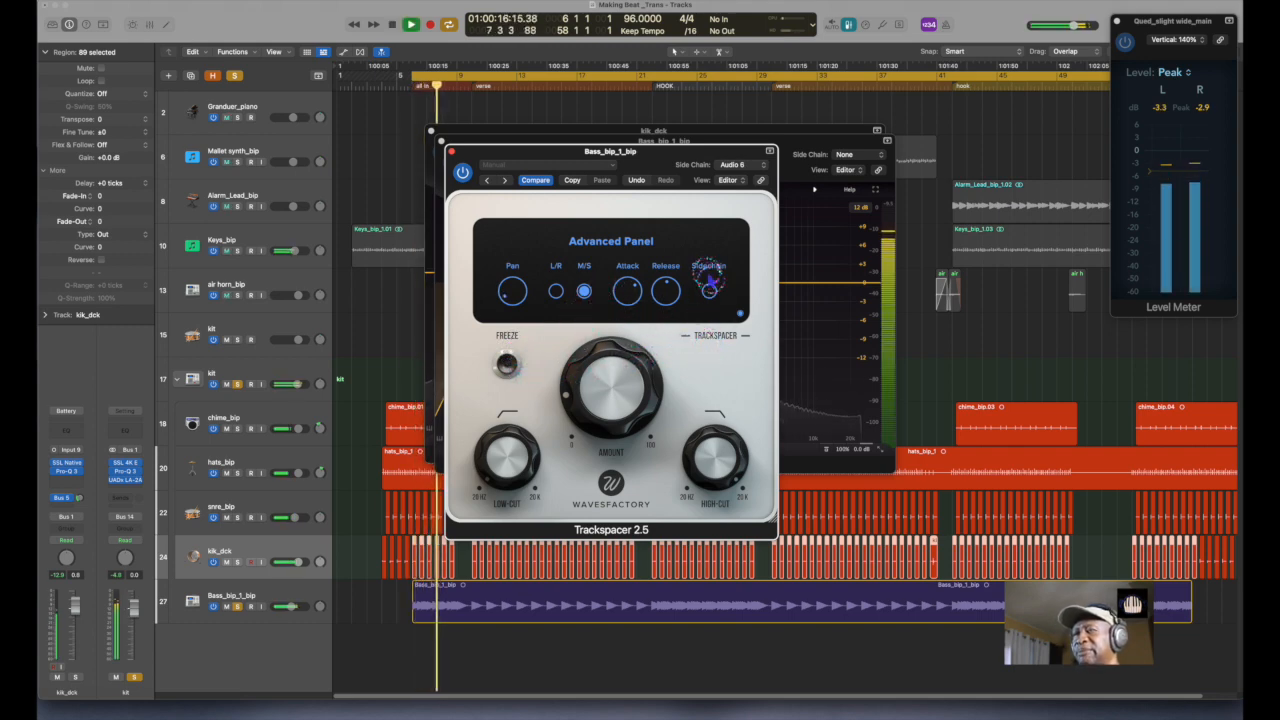
{"action": "key", "text": "space"}
{"action": "left_click", "coordinate": [740, 316]}
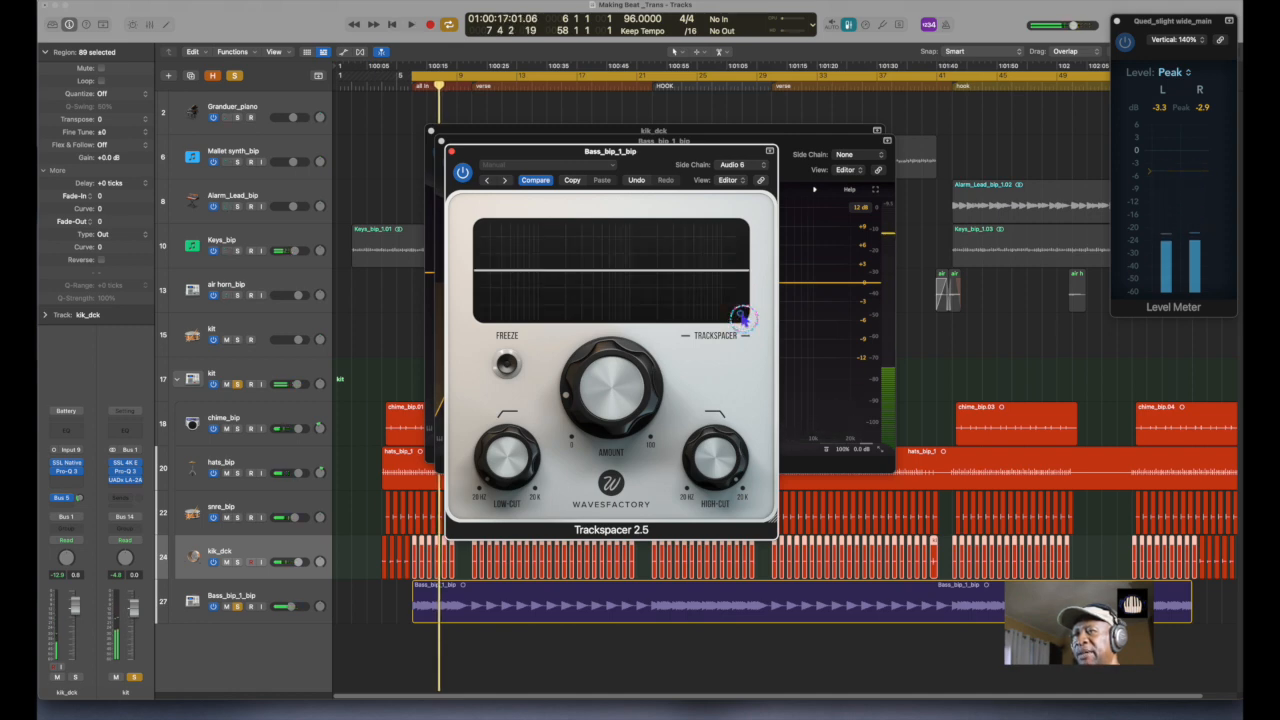
- Lower Trackspacer's high-cut while playing so that the ducking acts on the lower frequencies
{"action": "left_click_drag", "start_coordinate": [728, 456], "coordinate": [740, 540]}
{"action": "key", "text": "space"}
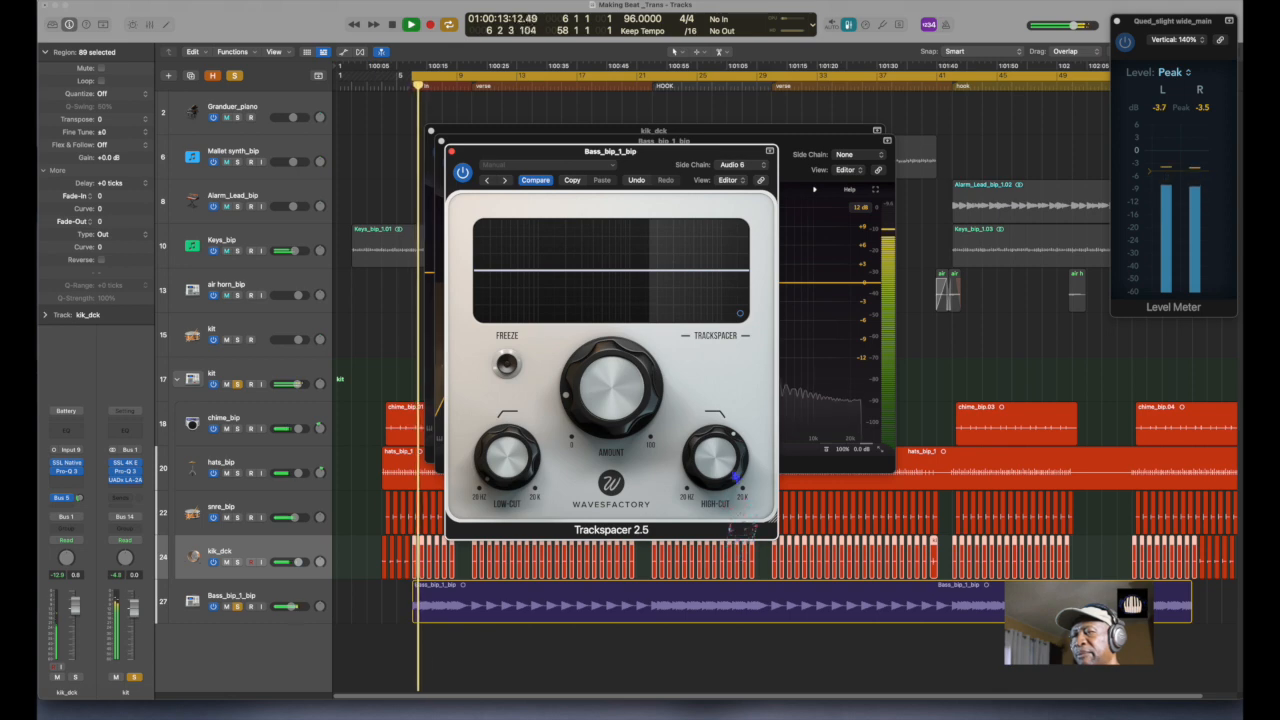
{"action": "mouse_move", "coordinate": [713, 472]}
{"action": "left_mouse_down"}
{"action": "mouse_move", "coordinate": [710, 490]}
{"action": "mouse_move", "coordinate": [727, 475]}
{"action": "left_mouse_up"}
{"action": "key", "text": "space"}
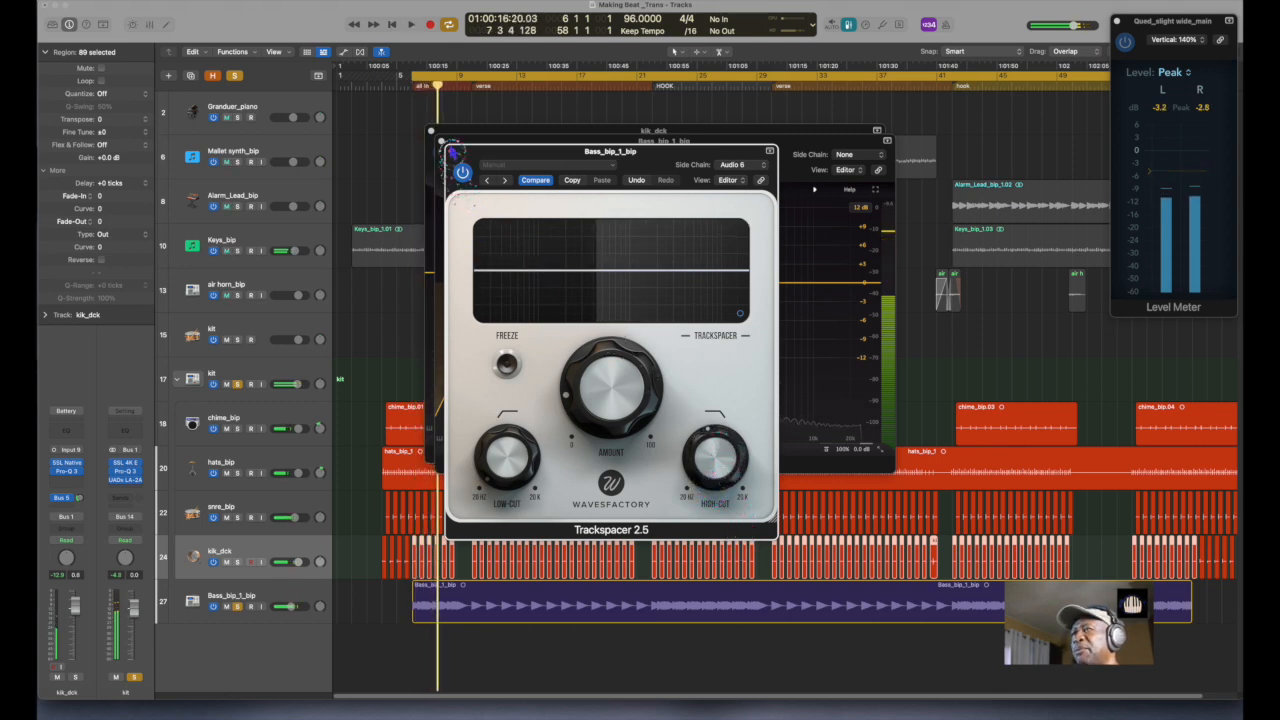
- Close the Trackspacer window and both Pro-Q 3 windows, and clear the region selection
{"action": "left_click", "coordinate": [451, 151]}
{"action": "left_click", "coordinate": [446, 148]}
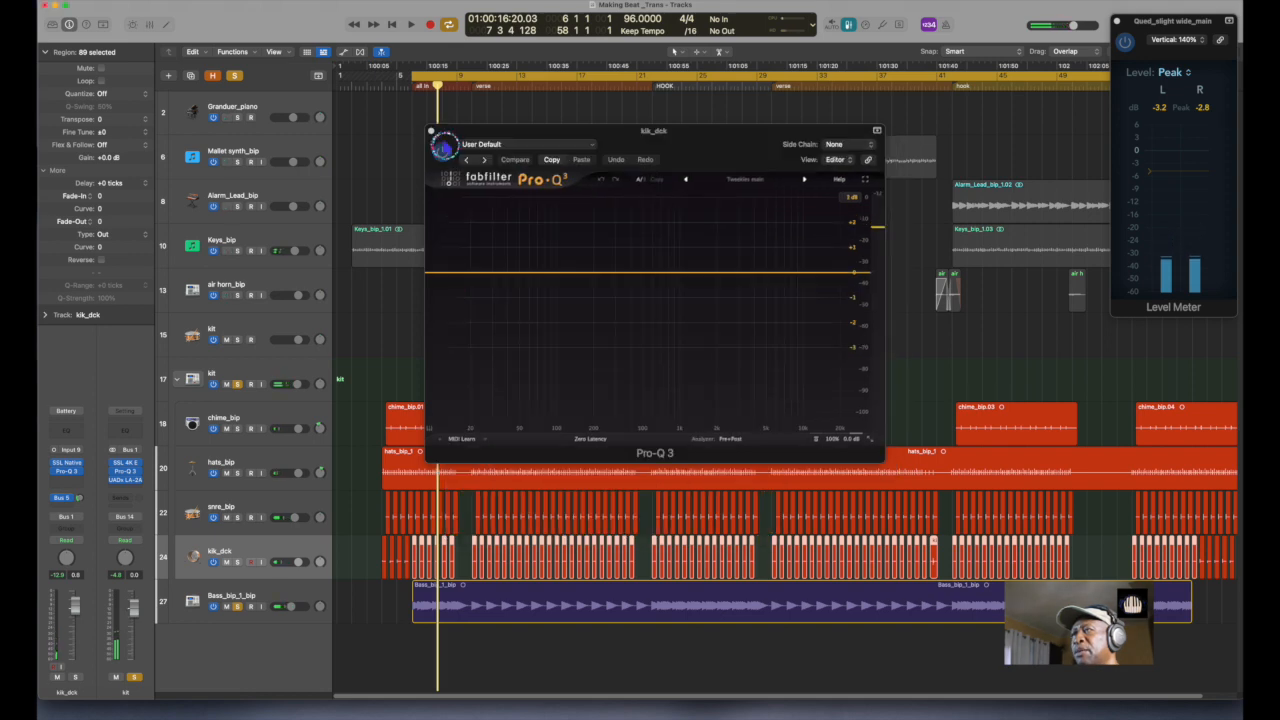
{"action": "left_click", "coordinate": [433, 134]}
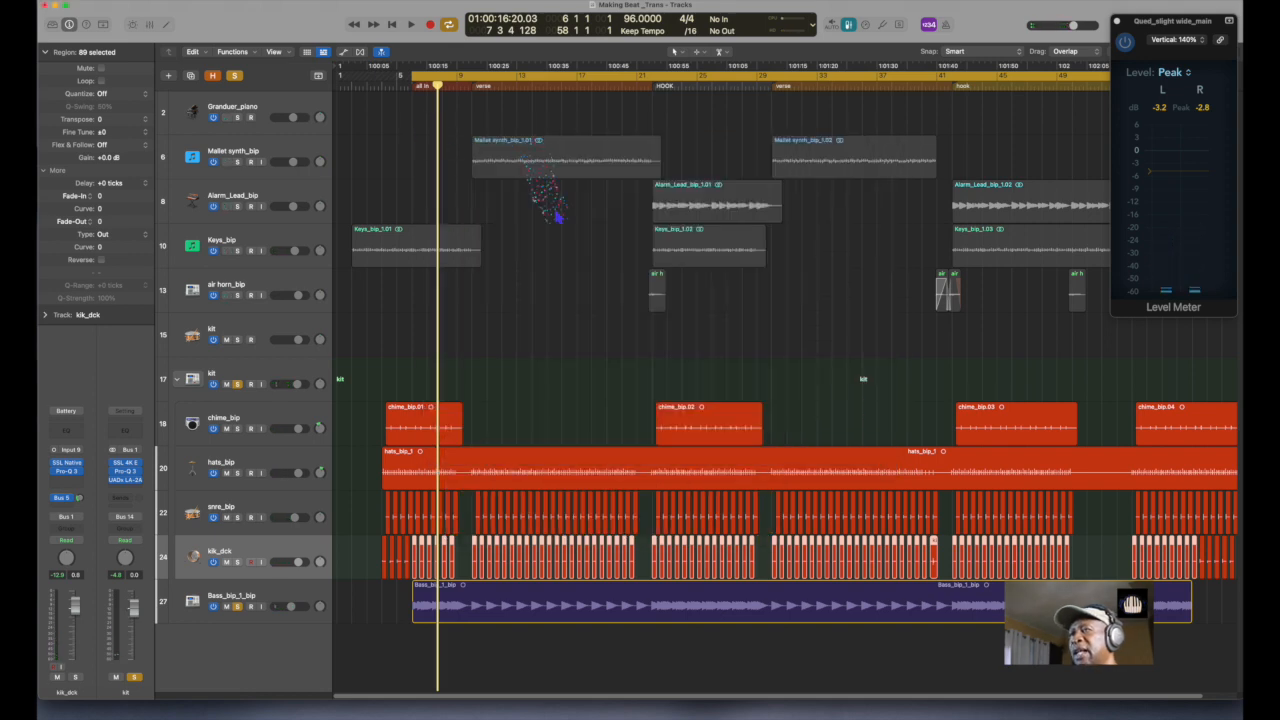
{"action": "left_click", "coordinate": [553, 261]}
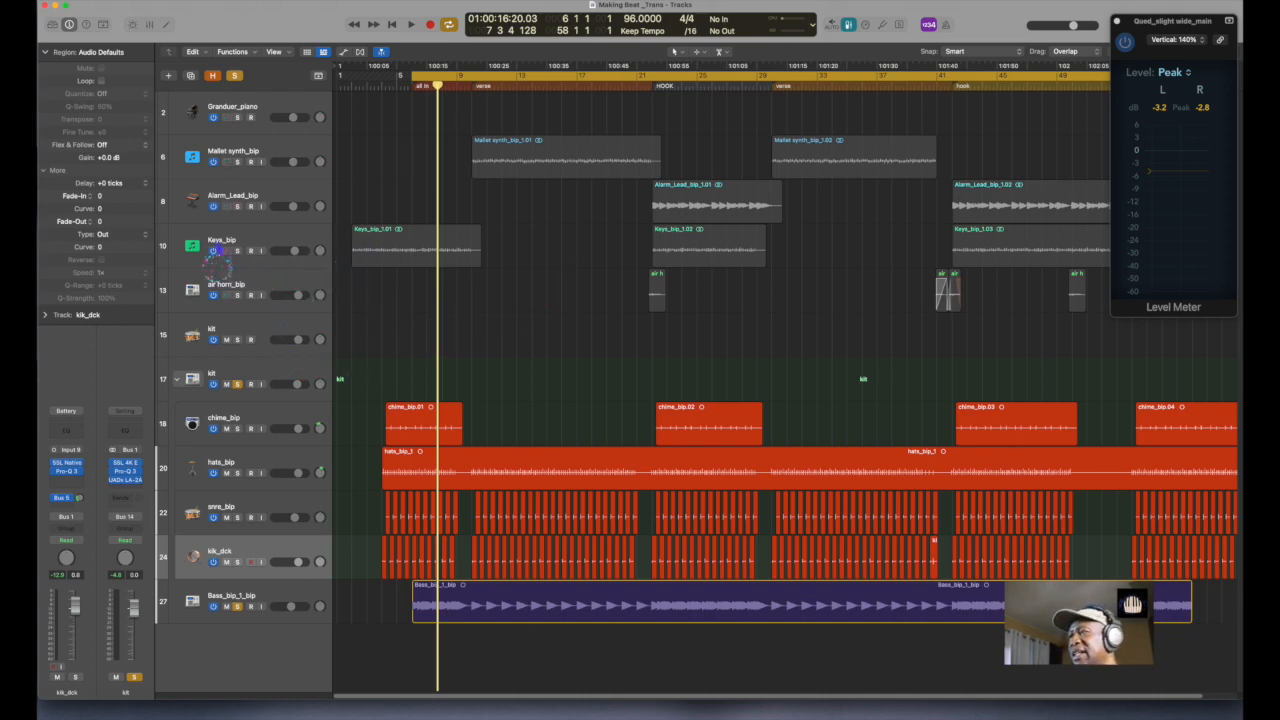
- Solo the Keys_bip track in place of the kit and bass, and play it briefly
{"action": "left_click", "coordinate": [240, 252]}
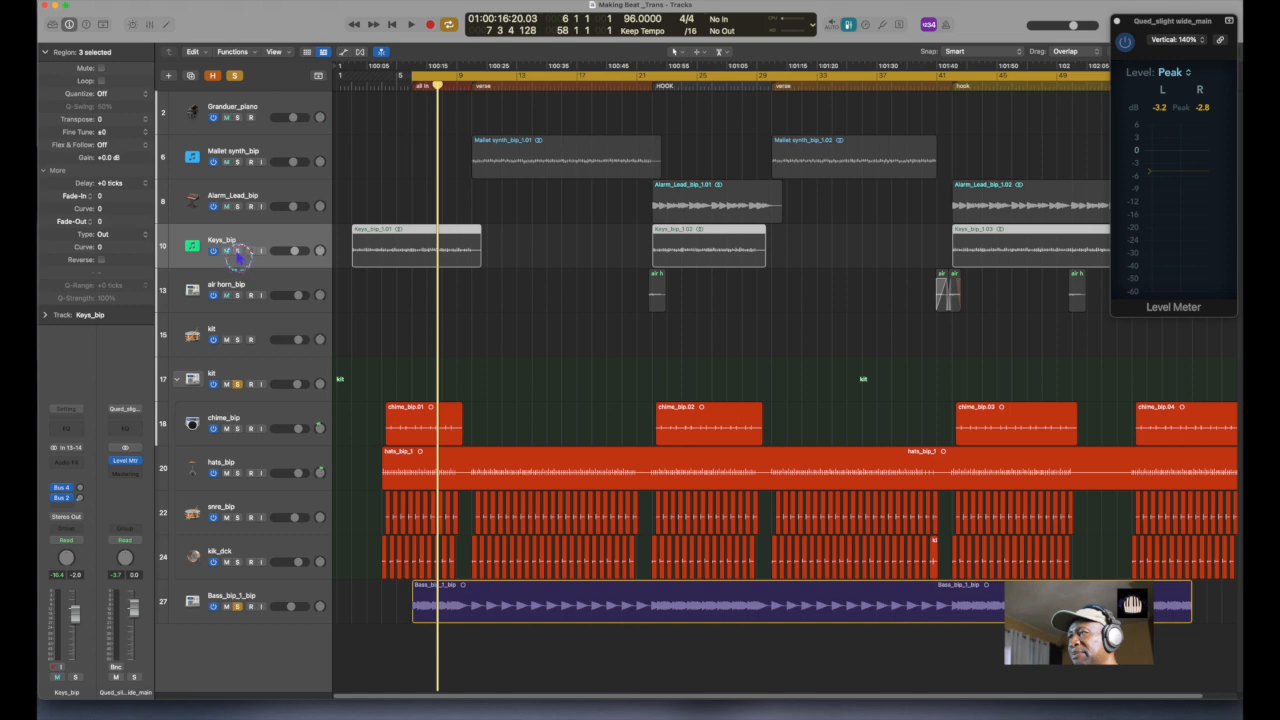
{"action": "left_click", "coordinate": [238, 251]}
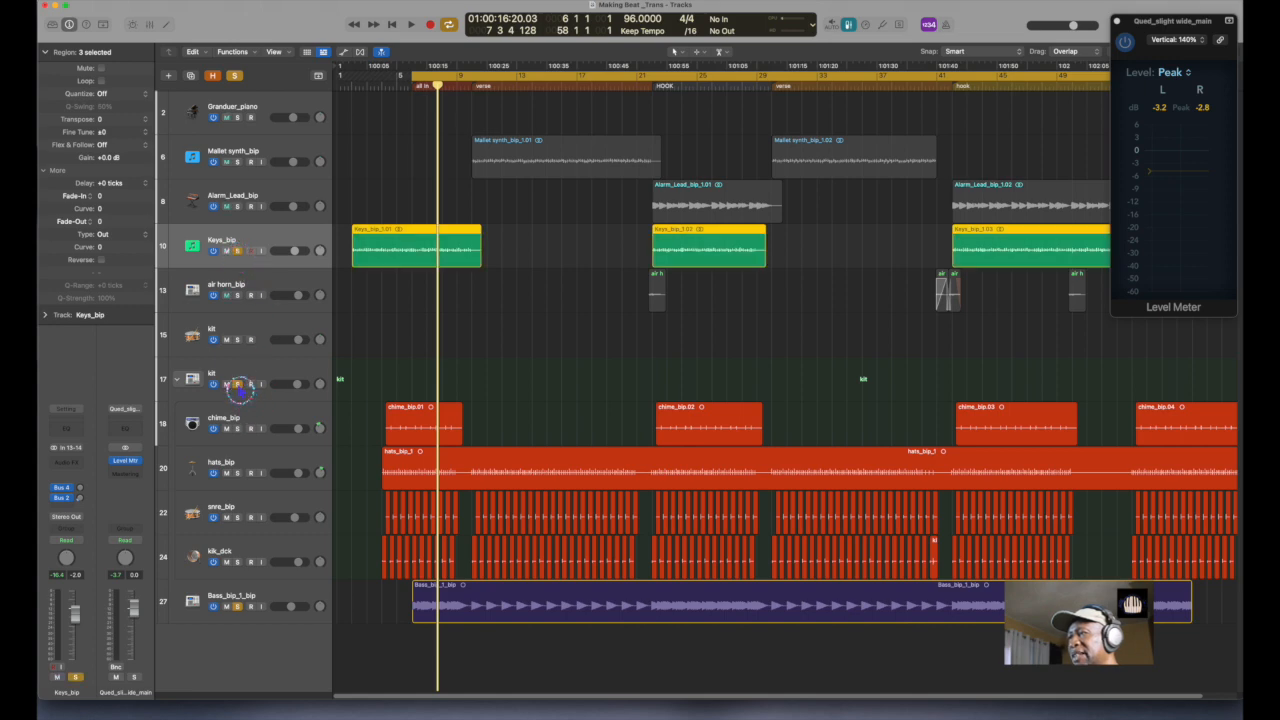
{"action": "left_click", "coordinate": [238, 384]}
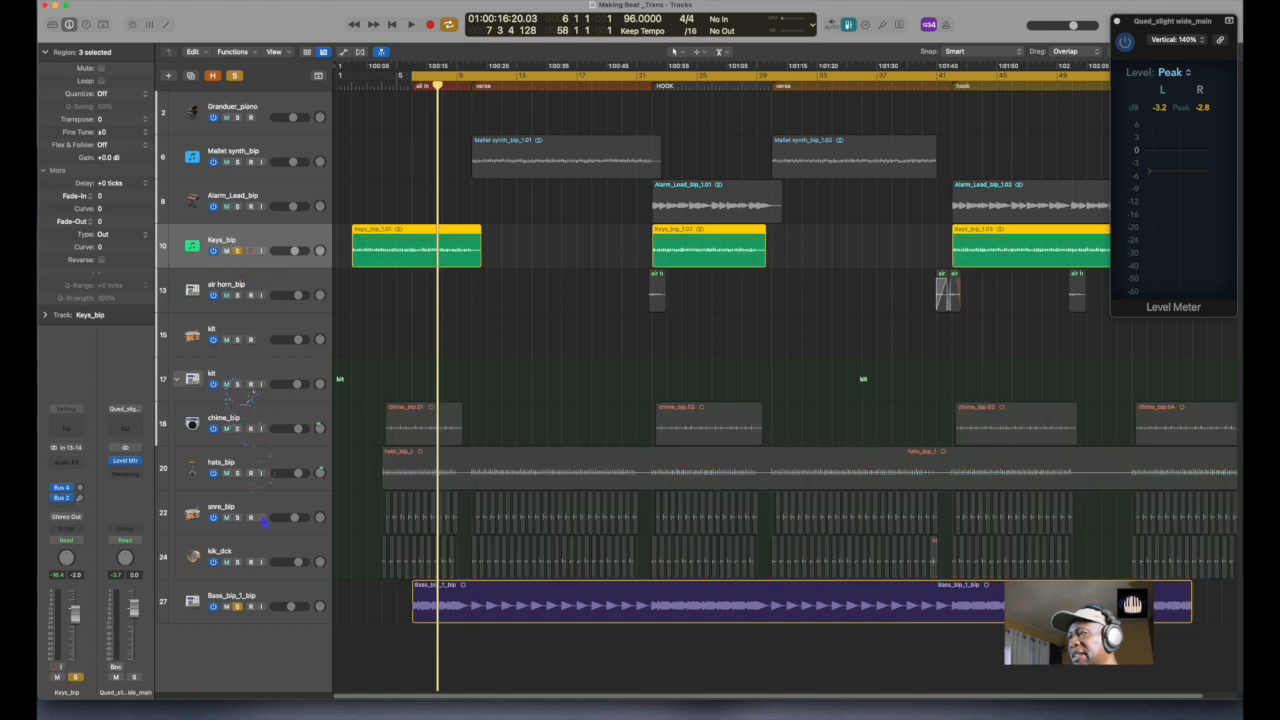
{"action": "left_click", "coordinate": [237, 606]}
{"action": "key", "text": "space"}
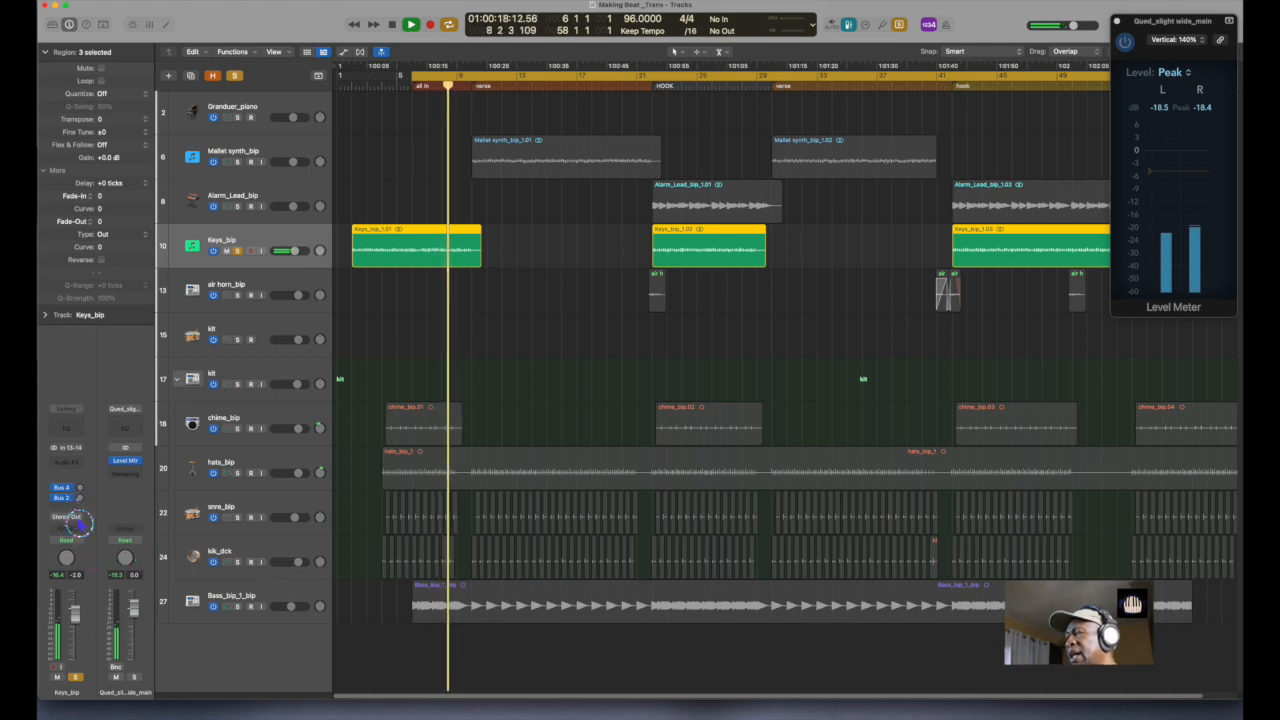
{"action": "key", "text": "space"}
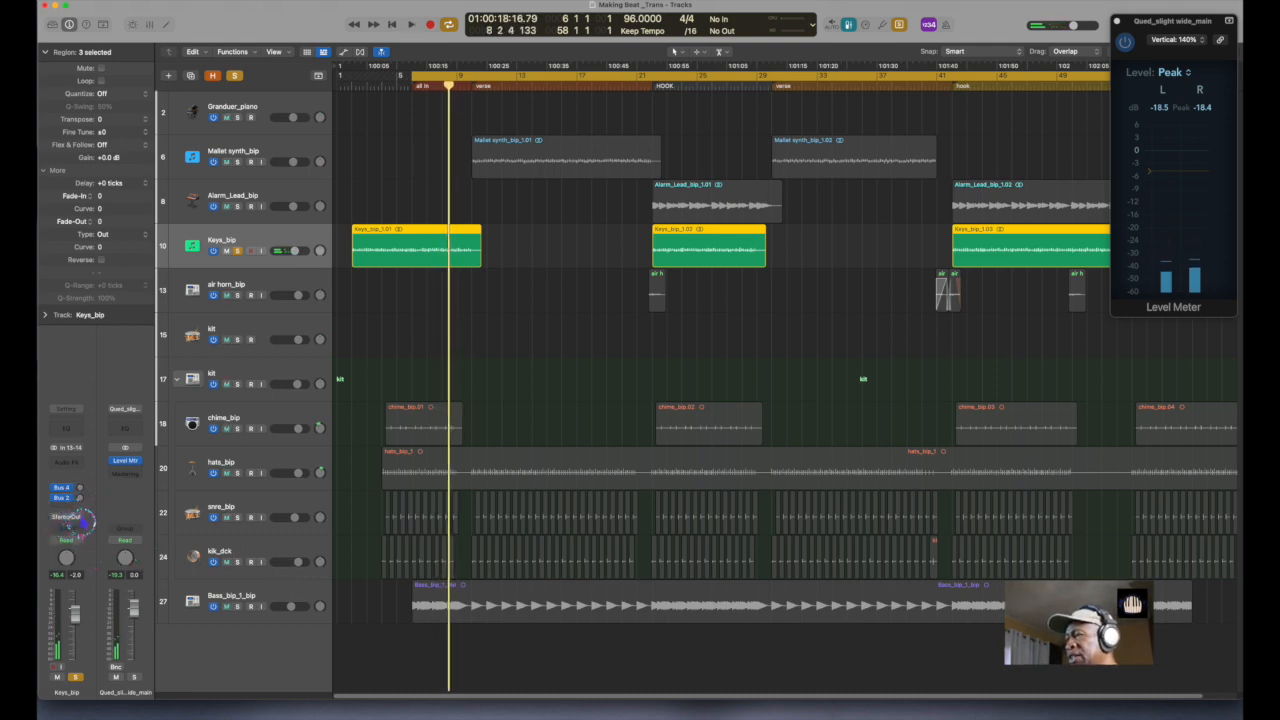
- Route the Keys_bip output to Bus 13 (Harmonies) and turn off the track's solo
{"action": "left_click", "coordinate": [67, 518]}
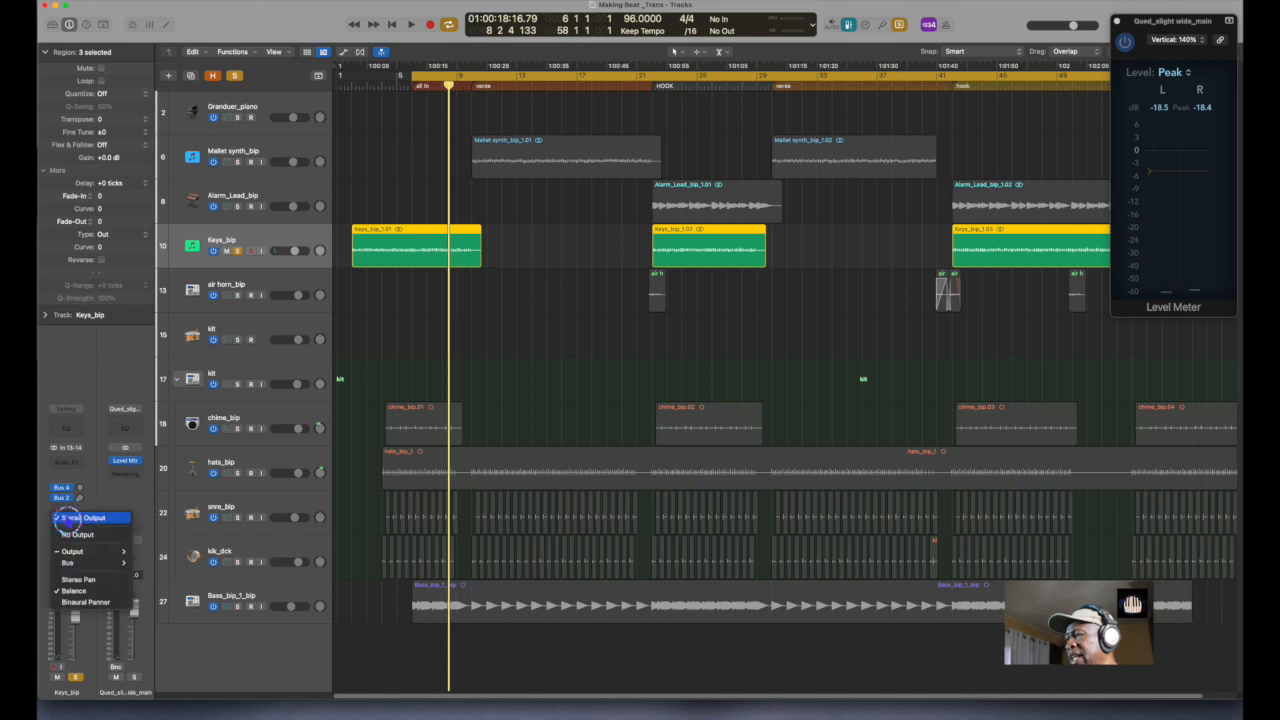
{"action": "mouse_move", "coordinate": [95, 563]}
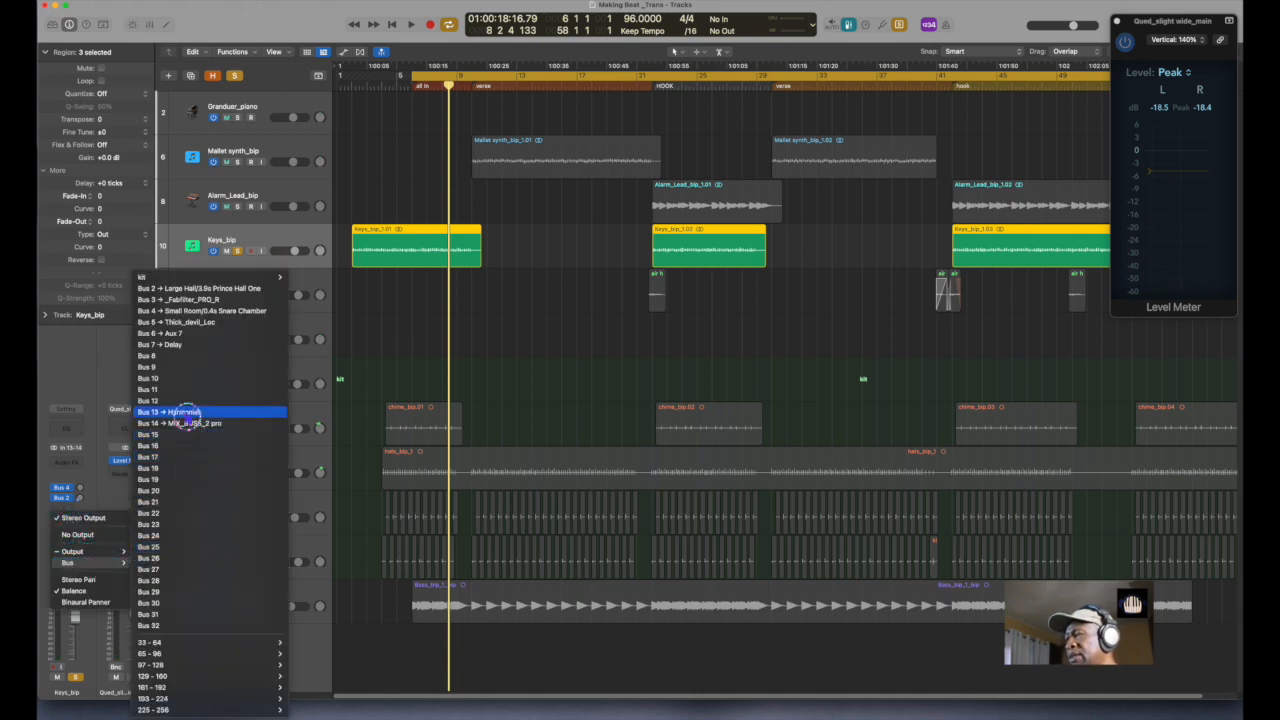
{"action": "left_click", "coordinate": [186, 412]}
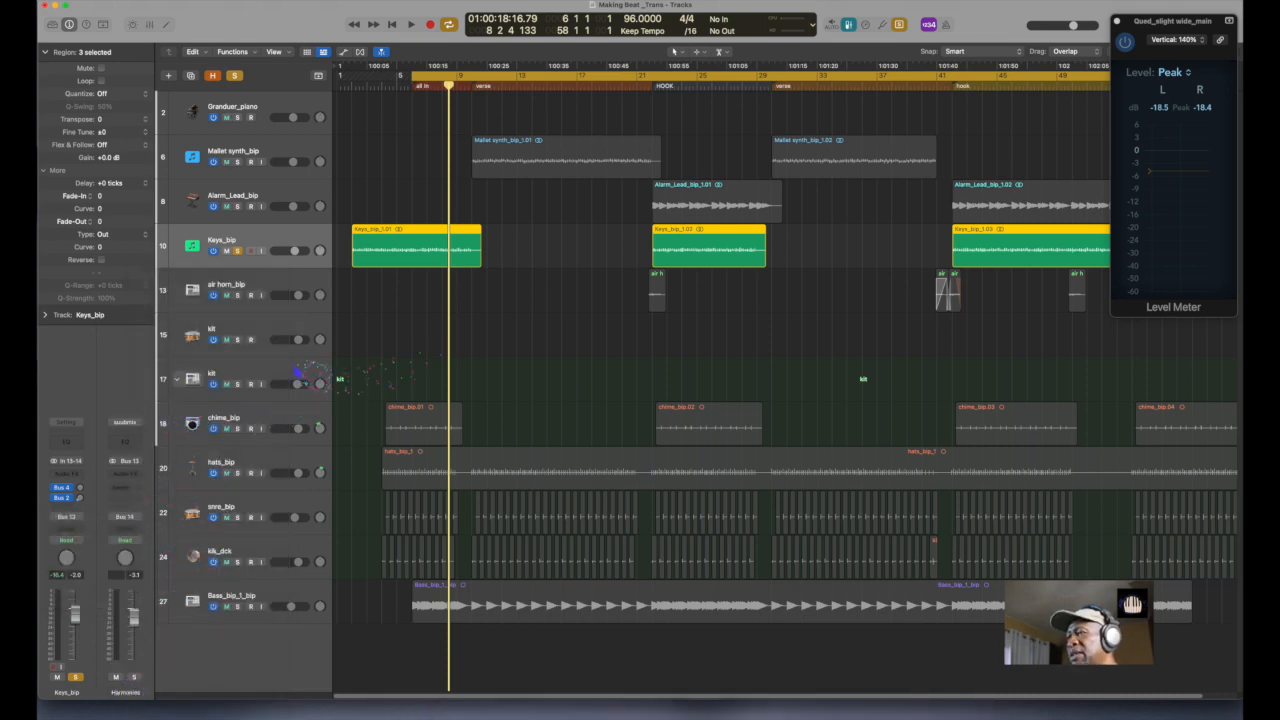
{"action": "left_click", "coordinate": [275, 369]}
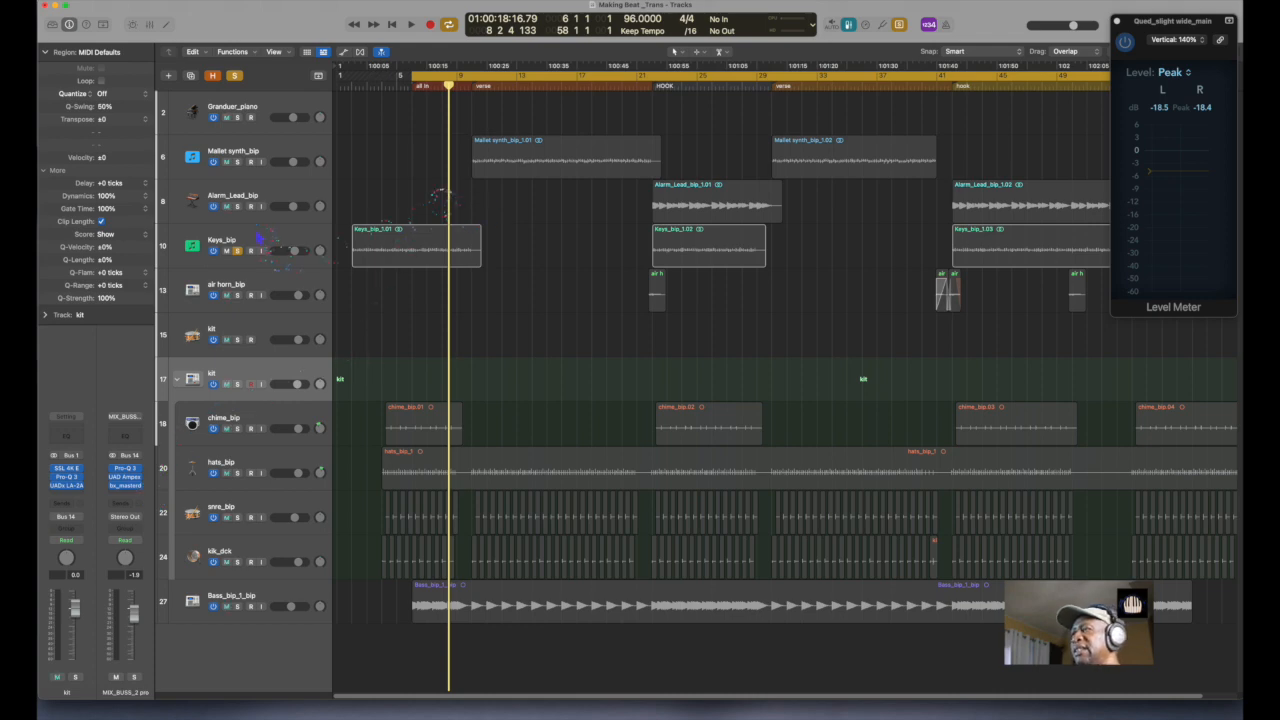
{"action": "left_click", "coordinate": [237, 250]}
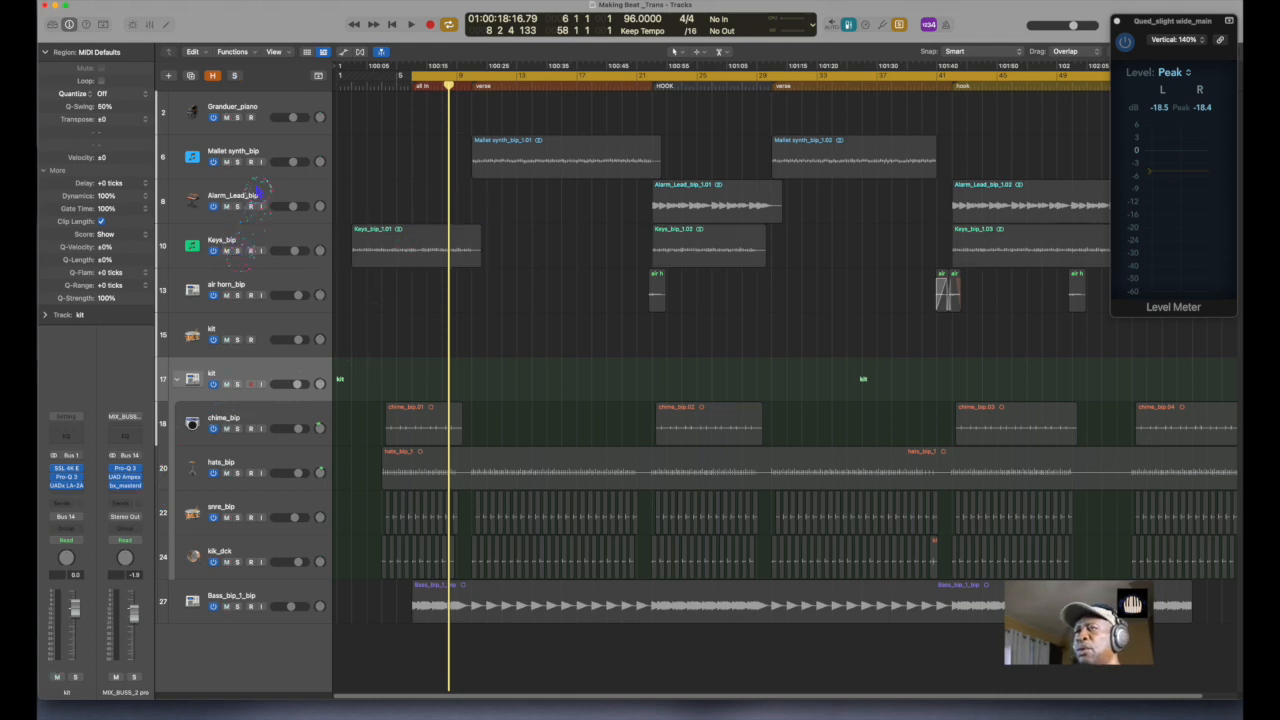
- Solo the Alarm_Lead_bip track, set the cycle range to its regions, and play it from the hook
{"action": "left_click", "coordinate": [268, 195]}
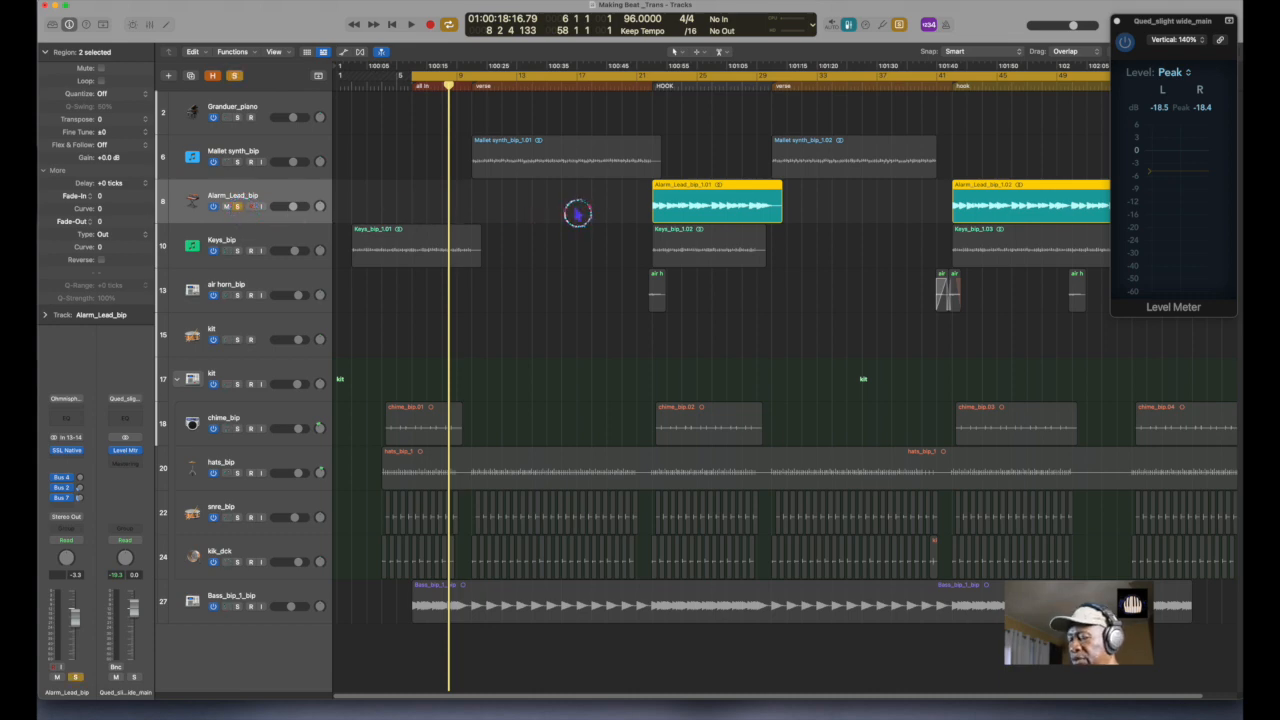
{"action": "key", "text": "super+u"}
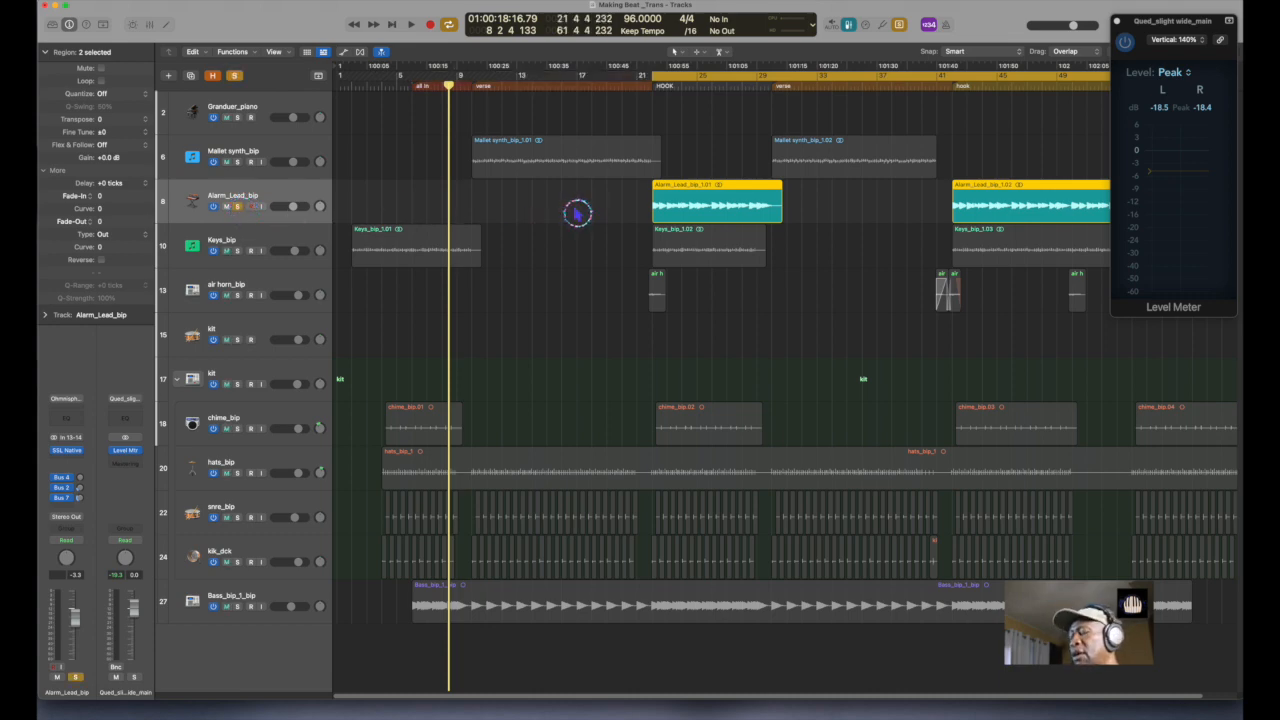
{"action": "key", "text": "space"}
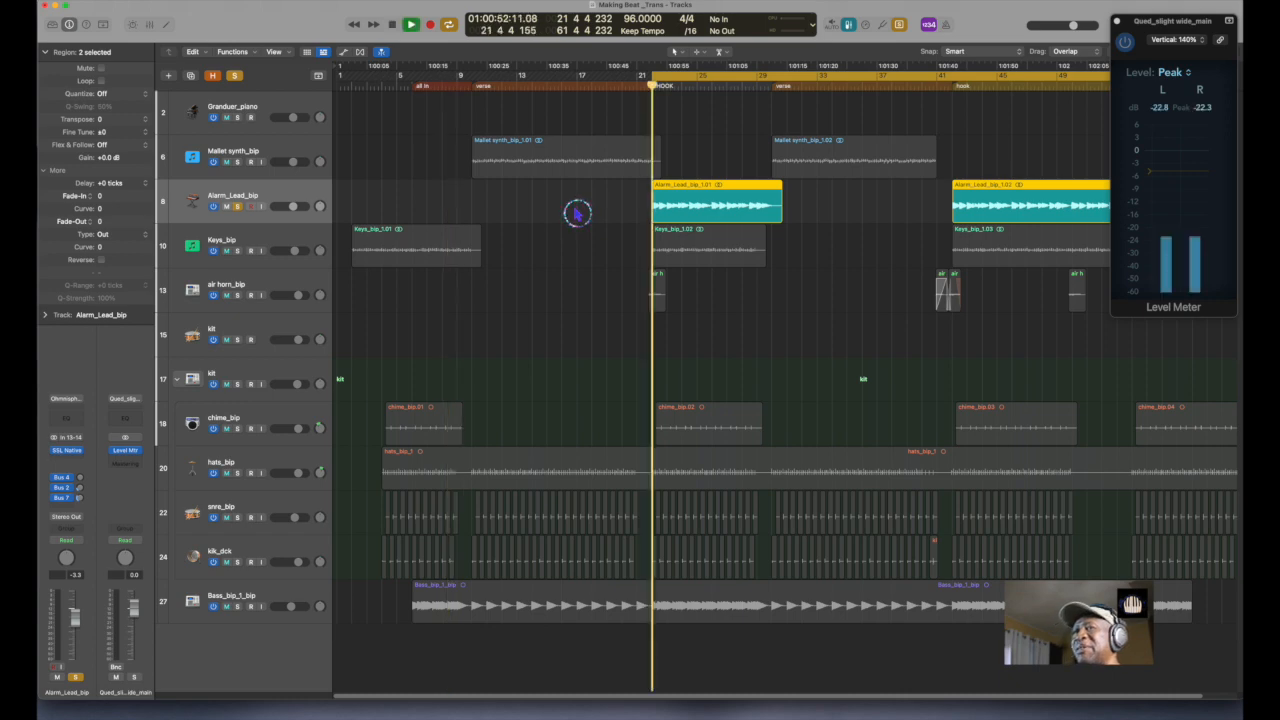
{"action": "key", "text": "space"}
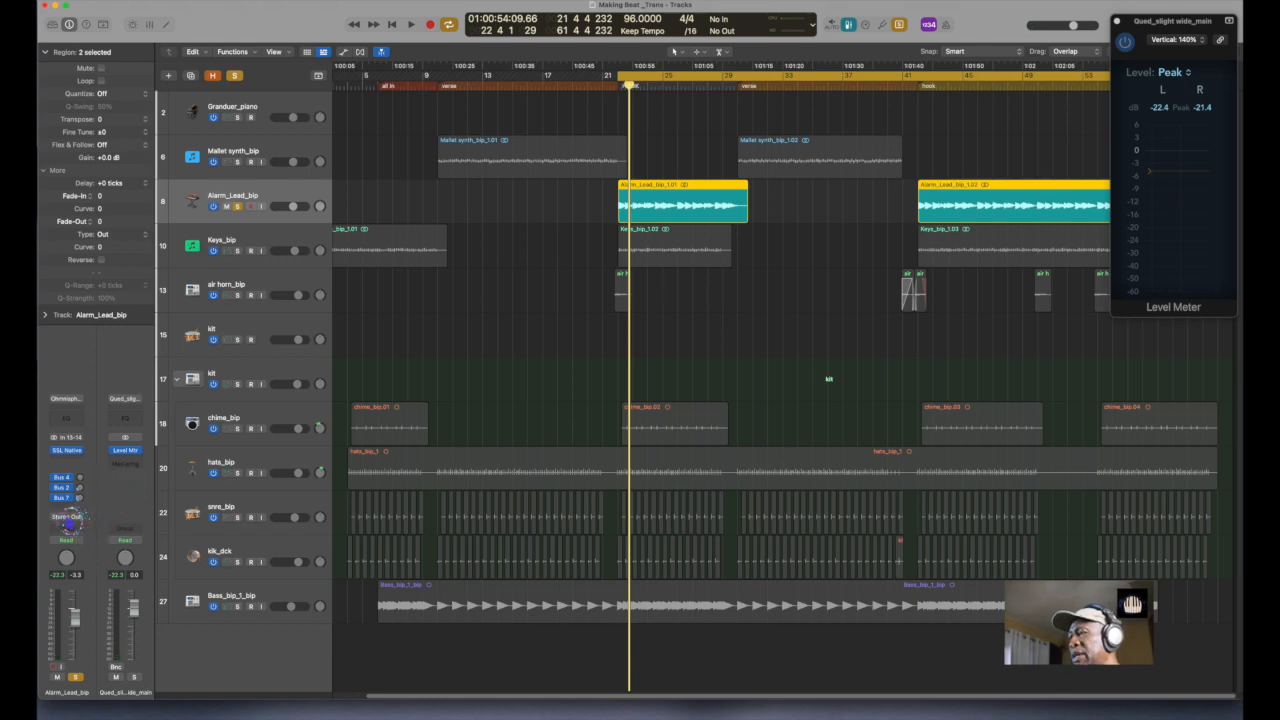
- Route the Alarm_Lead_bip output to Bus 12 and name the resulting aux channel fxs
{"action": "left_click", "coordinate": [67, 518]}
{"action": "left_click", "coordinate": [115, 563]}
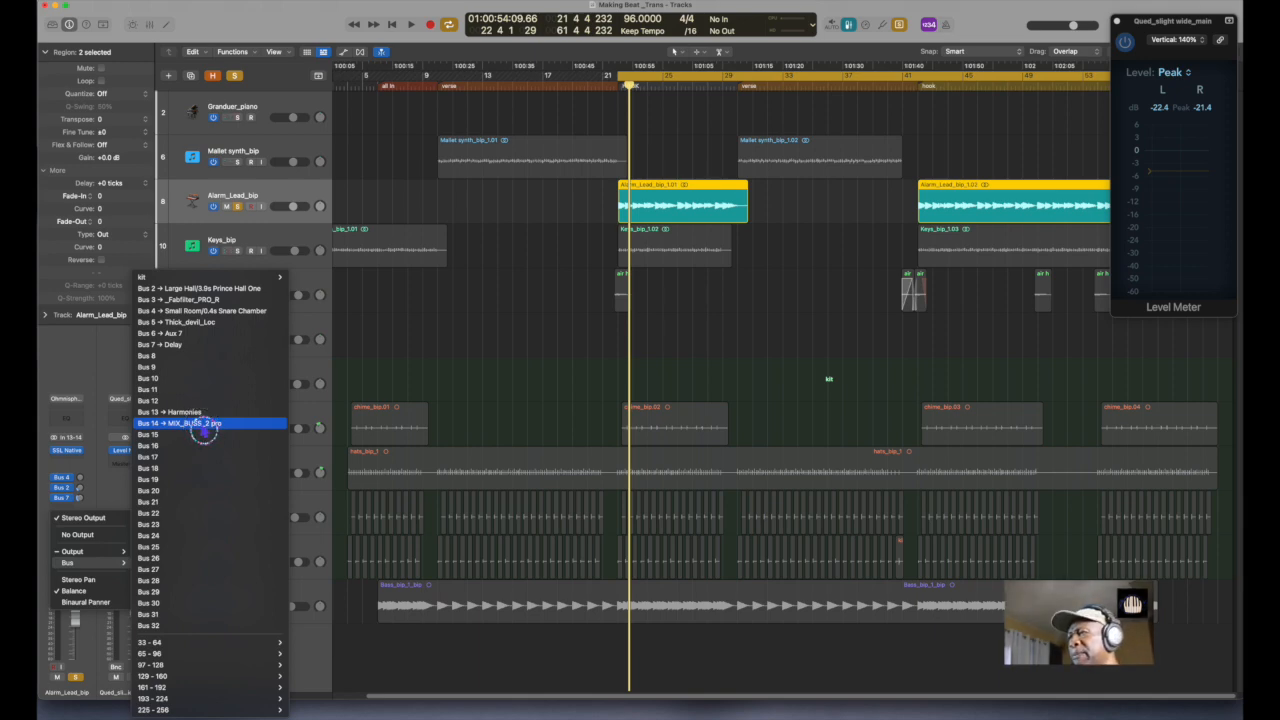
{"action": "left_click", "coordinate": [201, 401]}
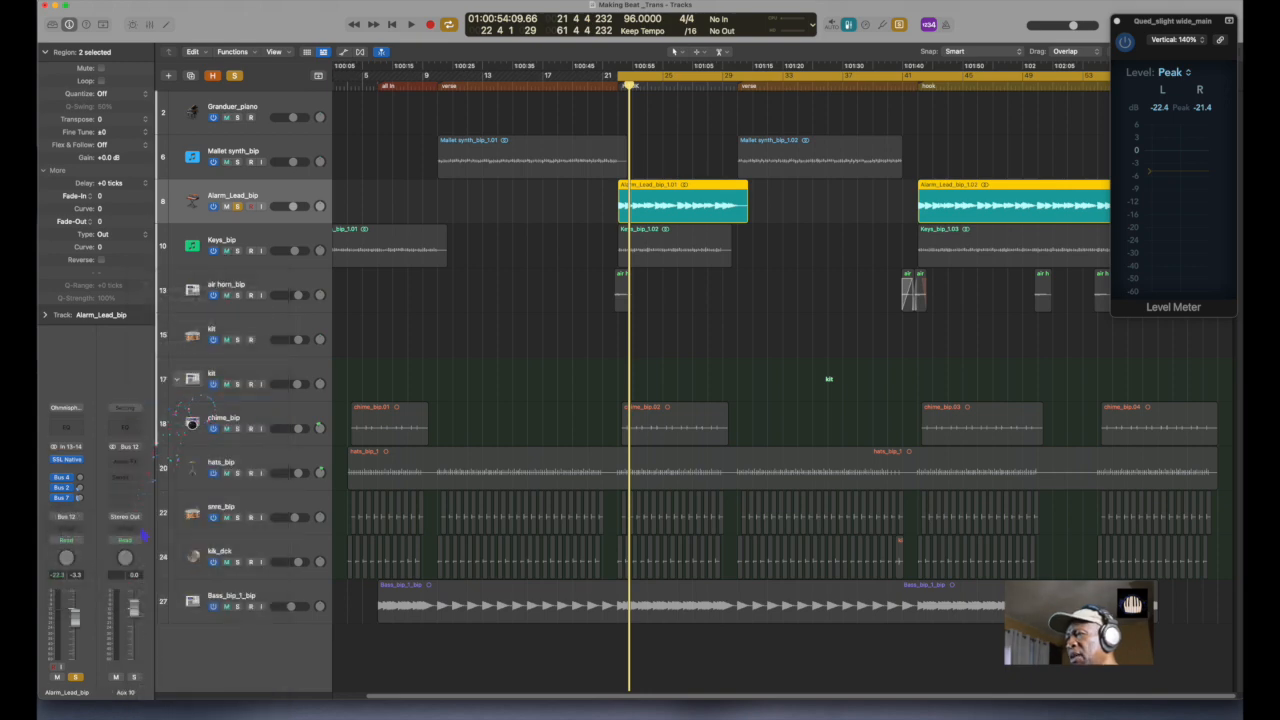
{"action": "double_click", "coordinate": [124, 692]}
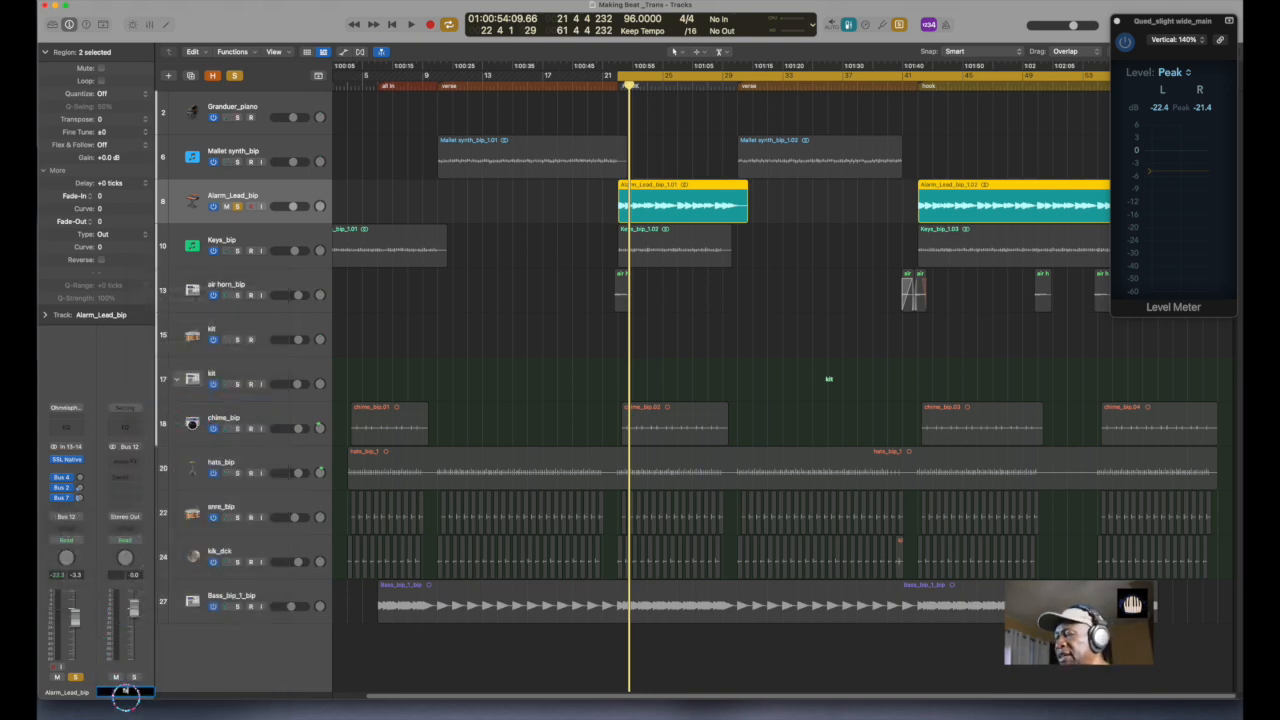
{"action": "key", "text": "Return"}
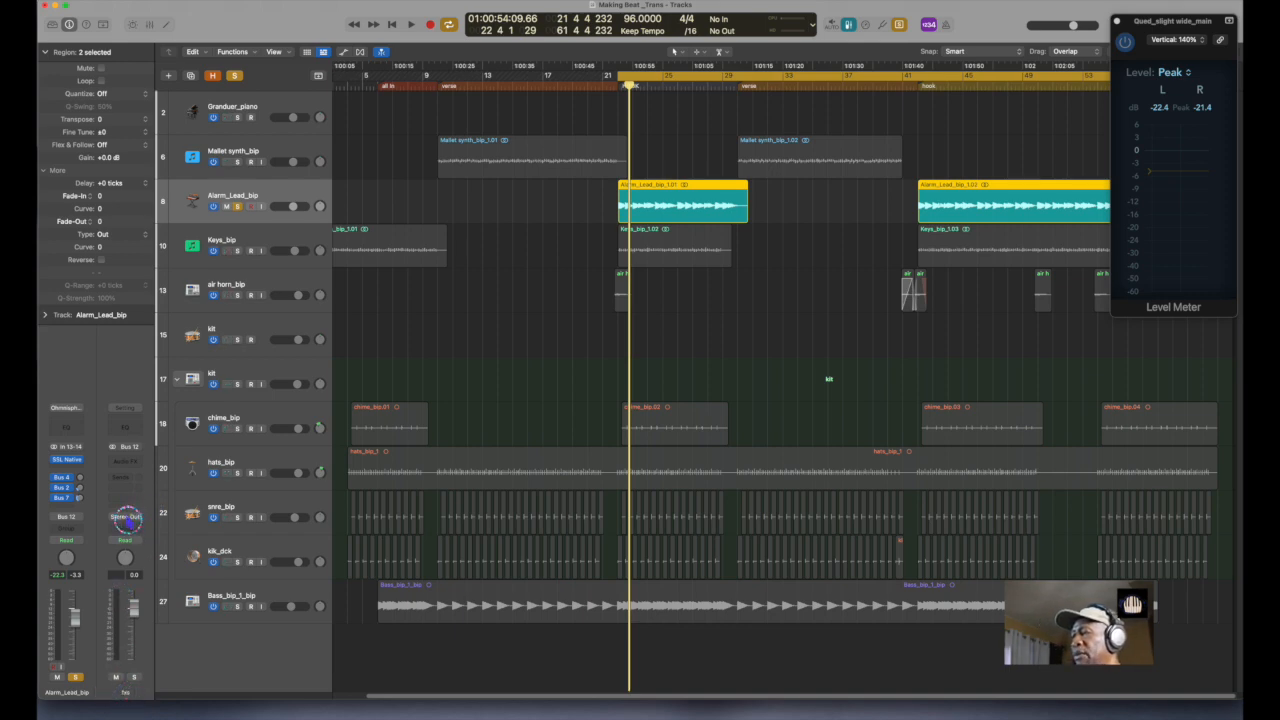
- Route the fxs aux channel's output to Bus 14 (MIX_BUSS_2 pro)
{"action": "left_click", "coordinate": [126, 517]}
{"action": "mouse_move", "coordinate": [170, 562]}
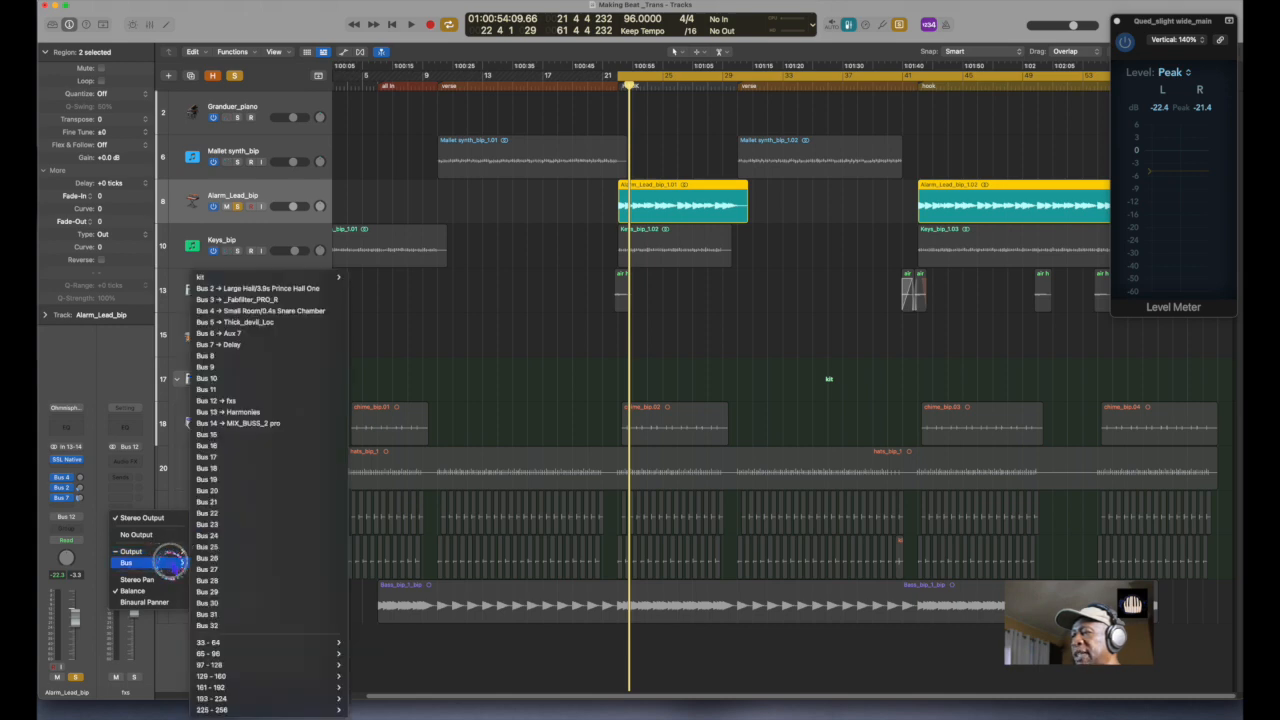
{"action": "left_click", "coordinate": [255, 426]}
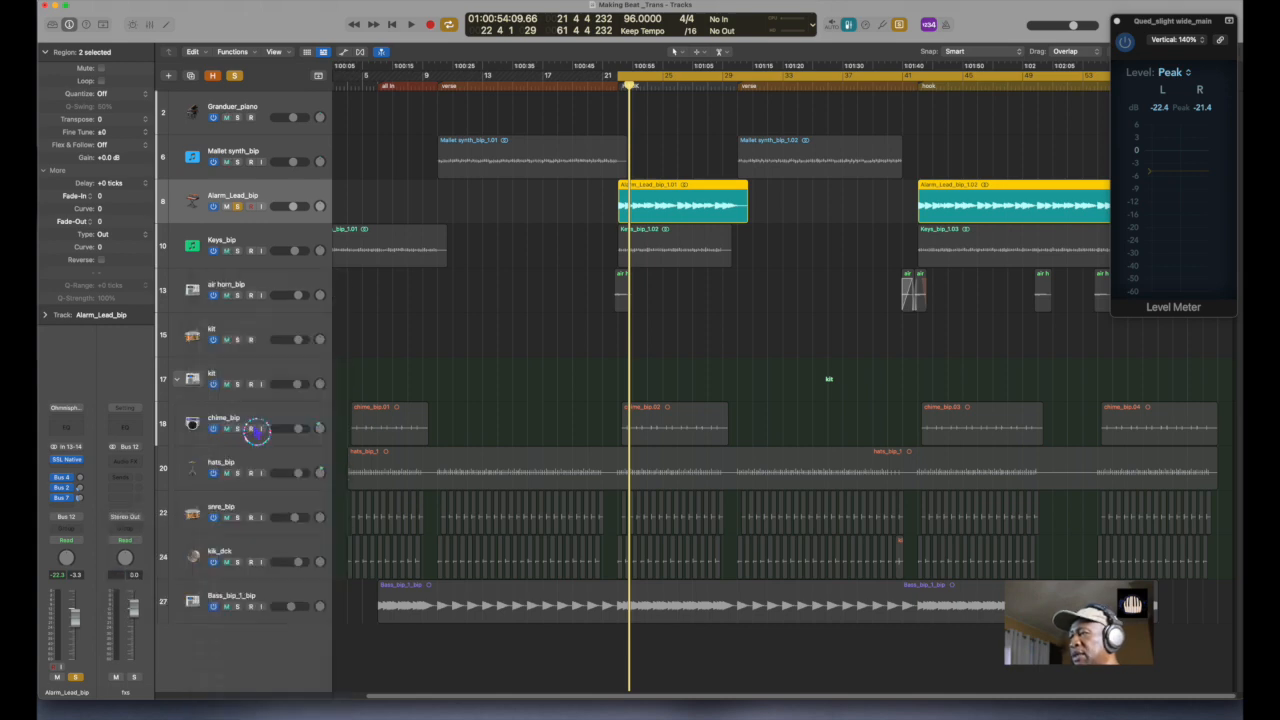
- Play the soloed alarm lead through the fxs bus and raise its channel fader to -1.0 dB
{"action": "key", "text": "space"}
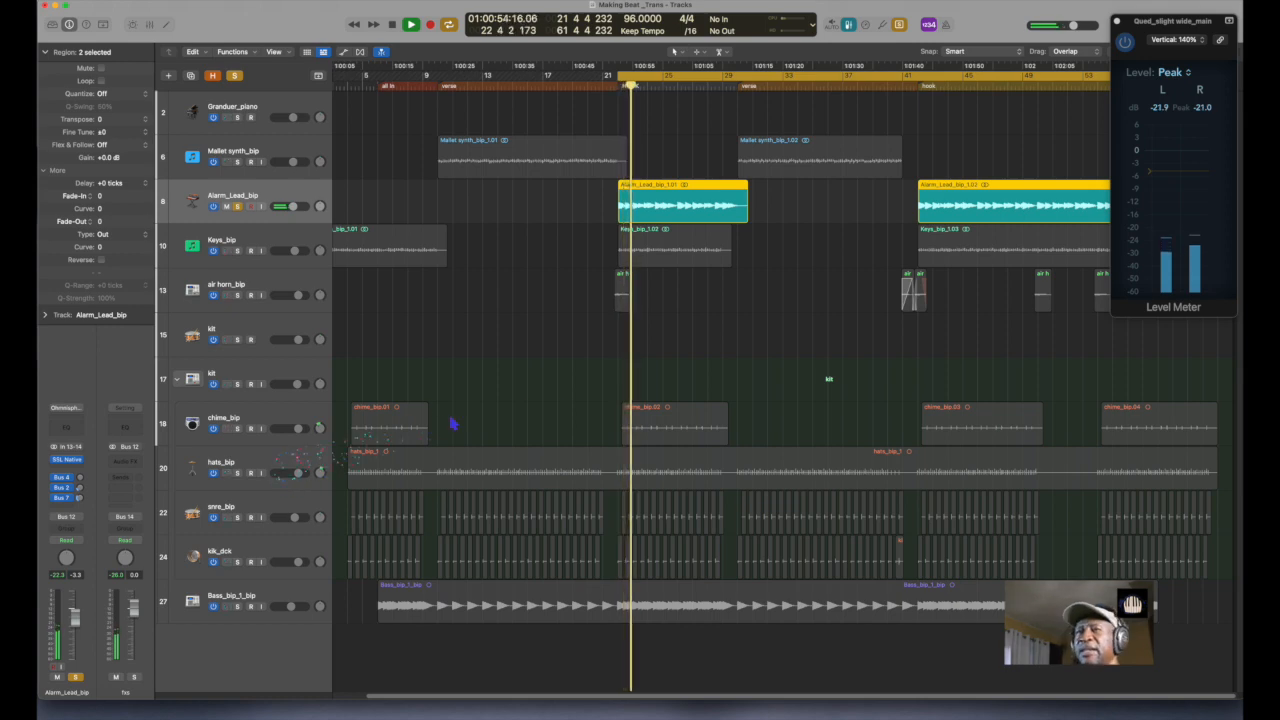
{"action": "key", "text": "space"}
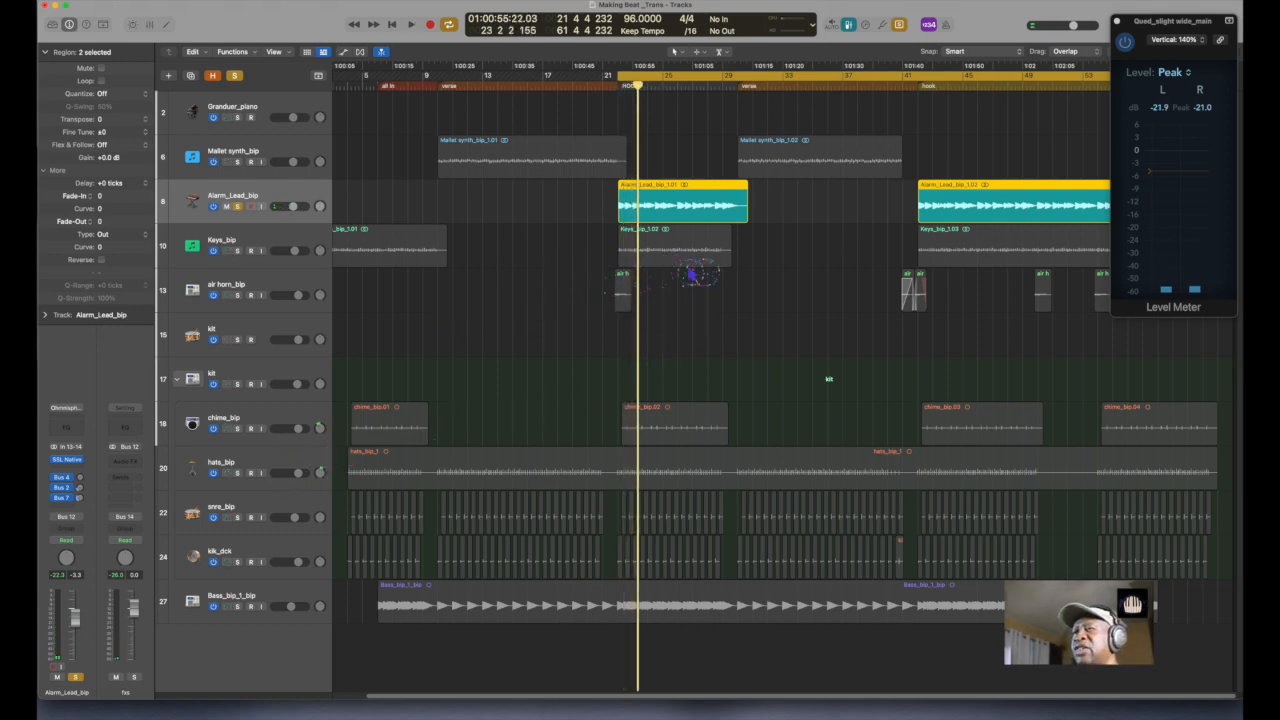
{"action": "key", "text": "space"}
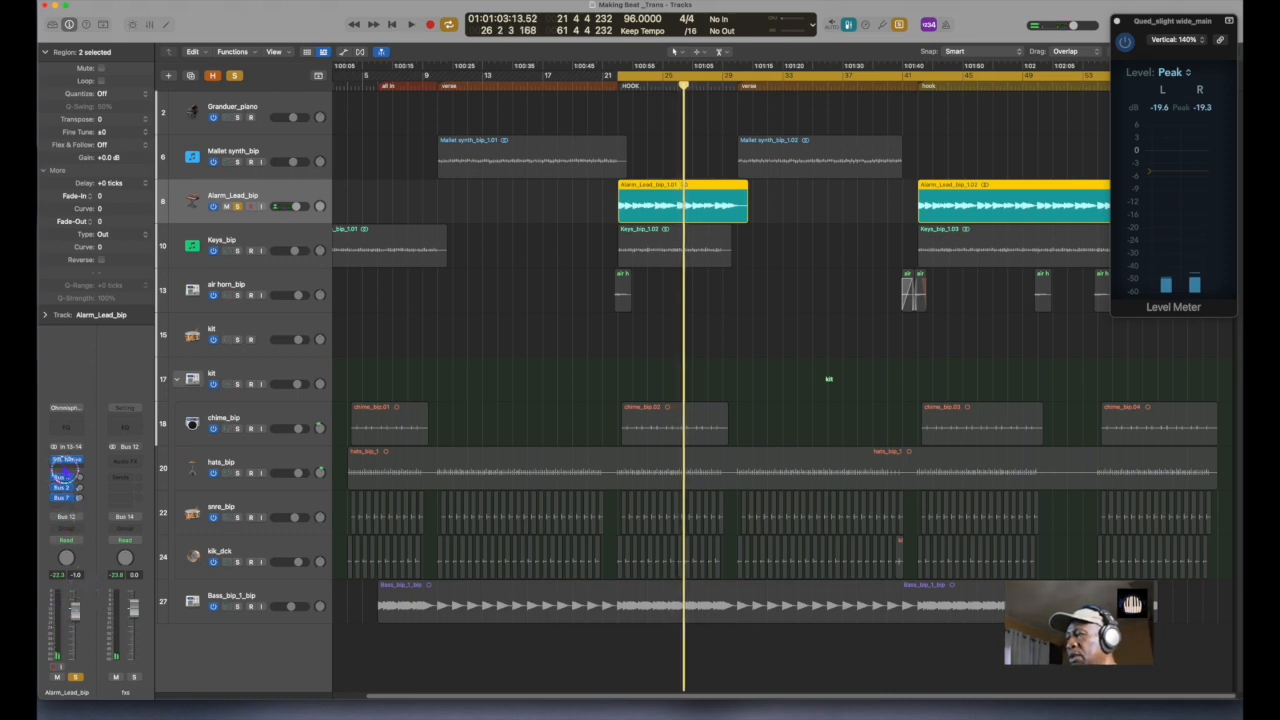
- Insert Spread Light in stereo on the alarm lead and widen its spread to 152 while playing
{"action": "left_click", "coordinate": [64, 470]}
{"action": "mouse_move", "coordinate": [155, 480]}
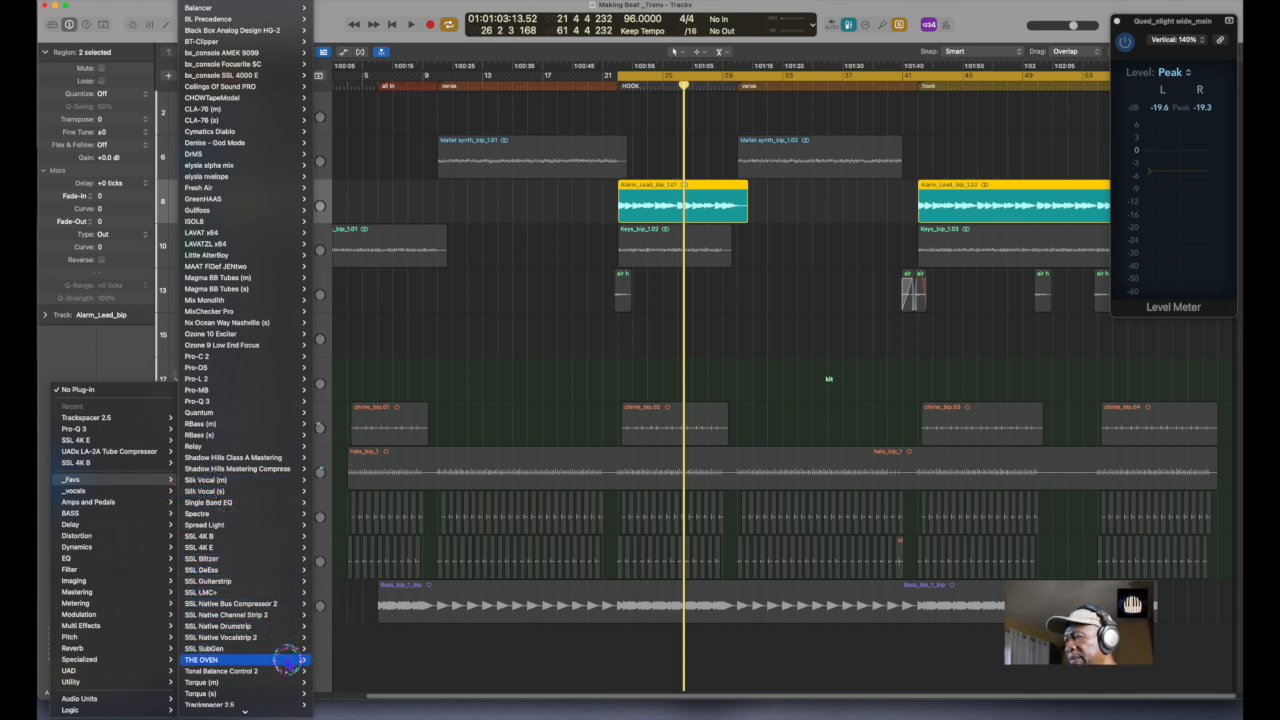
{"action": "mouse_move", "coordinate": [280, 538]}
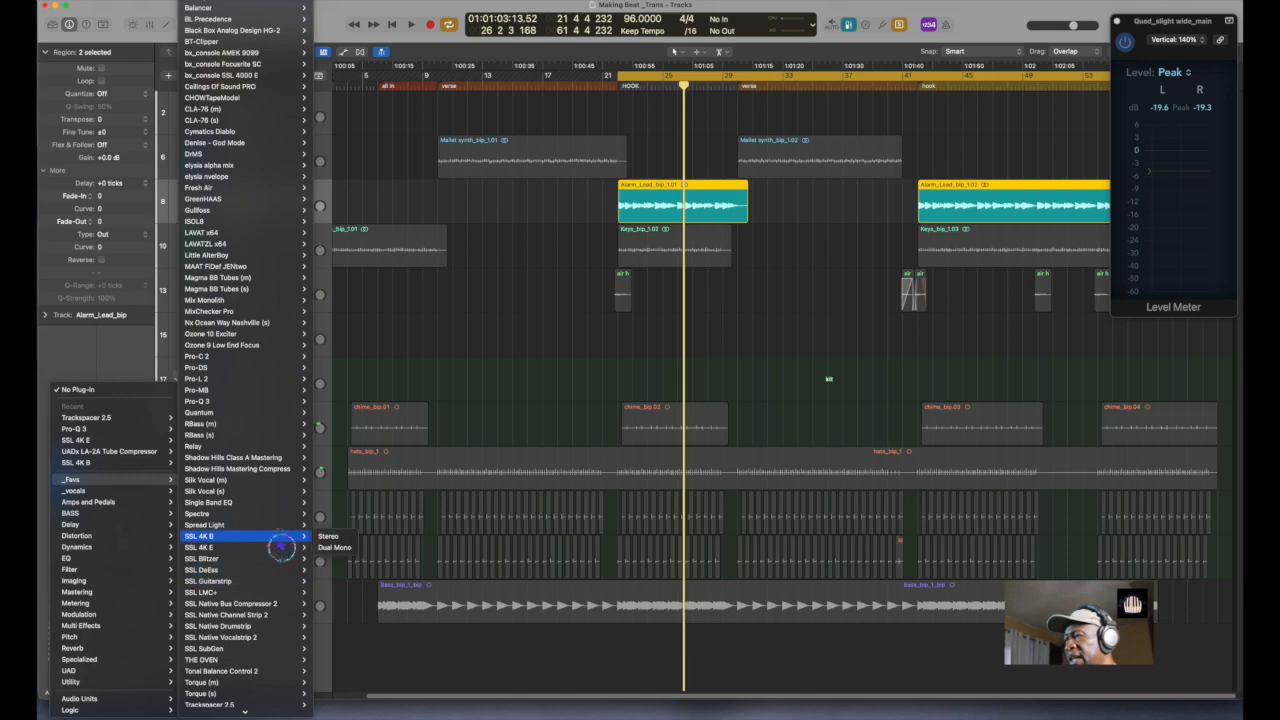
{"action": "left_click", "coordinate": [329, 525]}
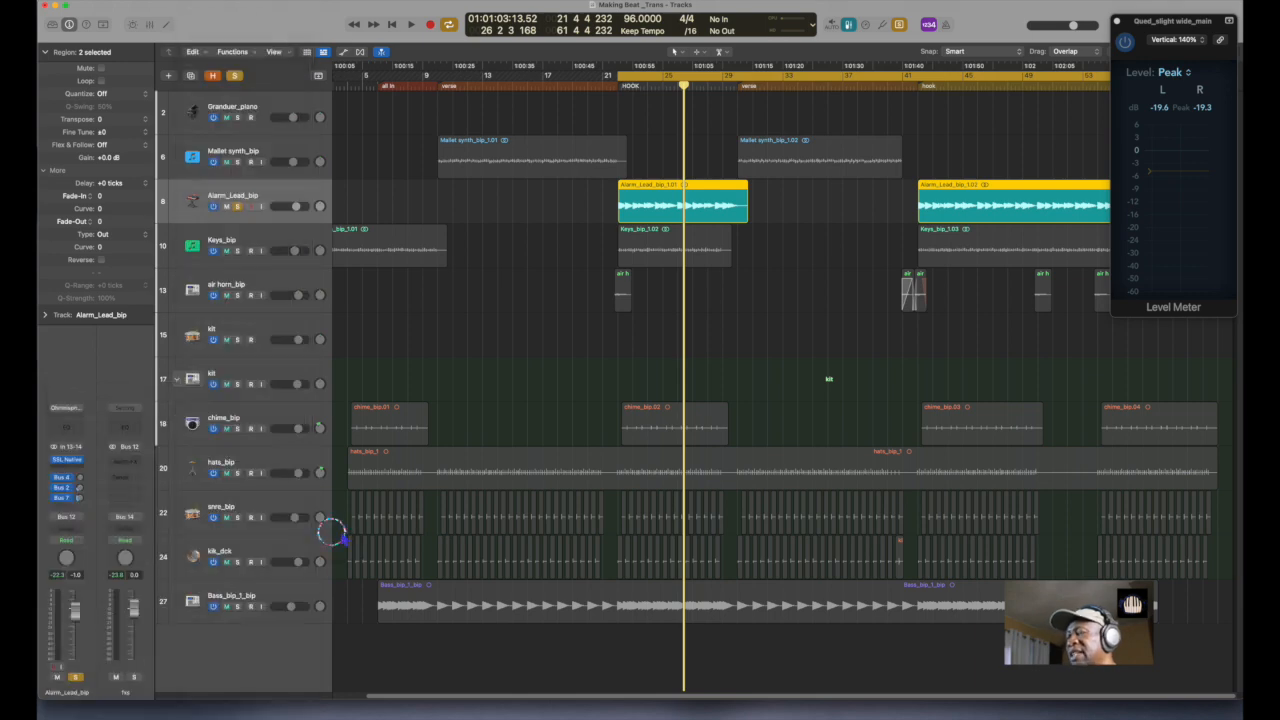
{"action": "key", "text": "space"}
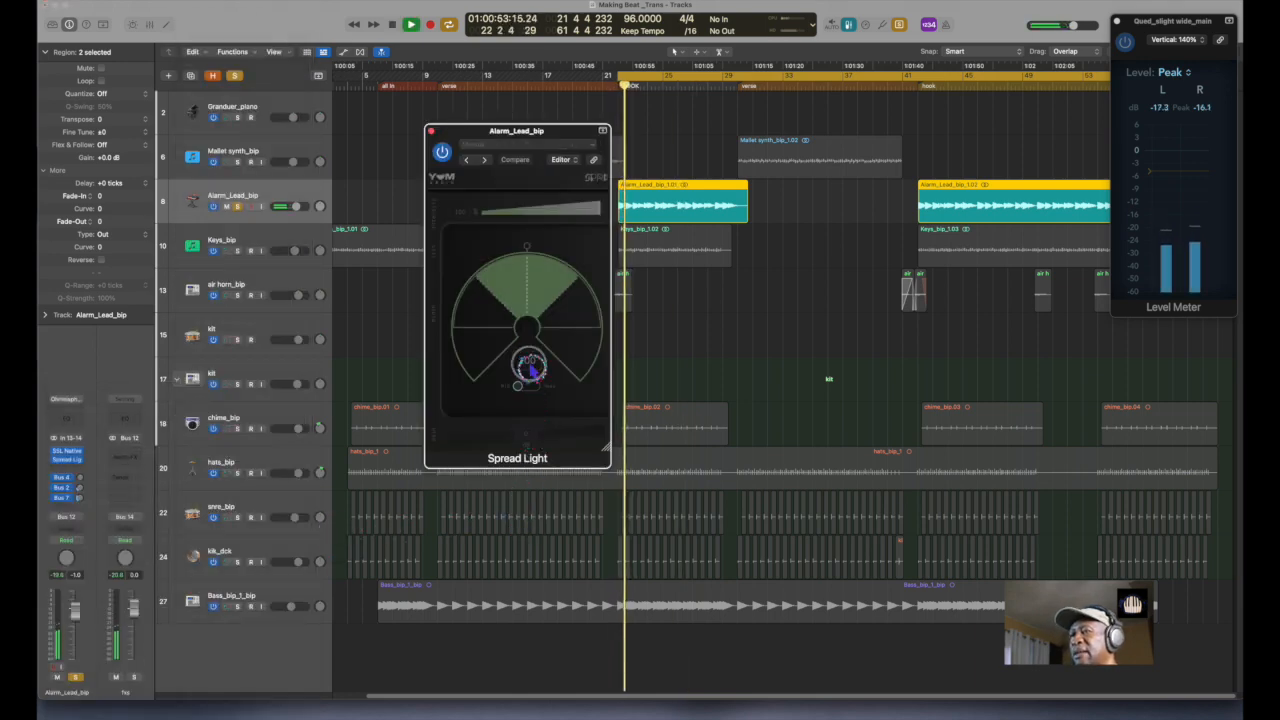
{"action": "left_click_drag", "start_coordinate": [531, 349], "coordinate": [532, 322]}
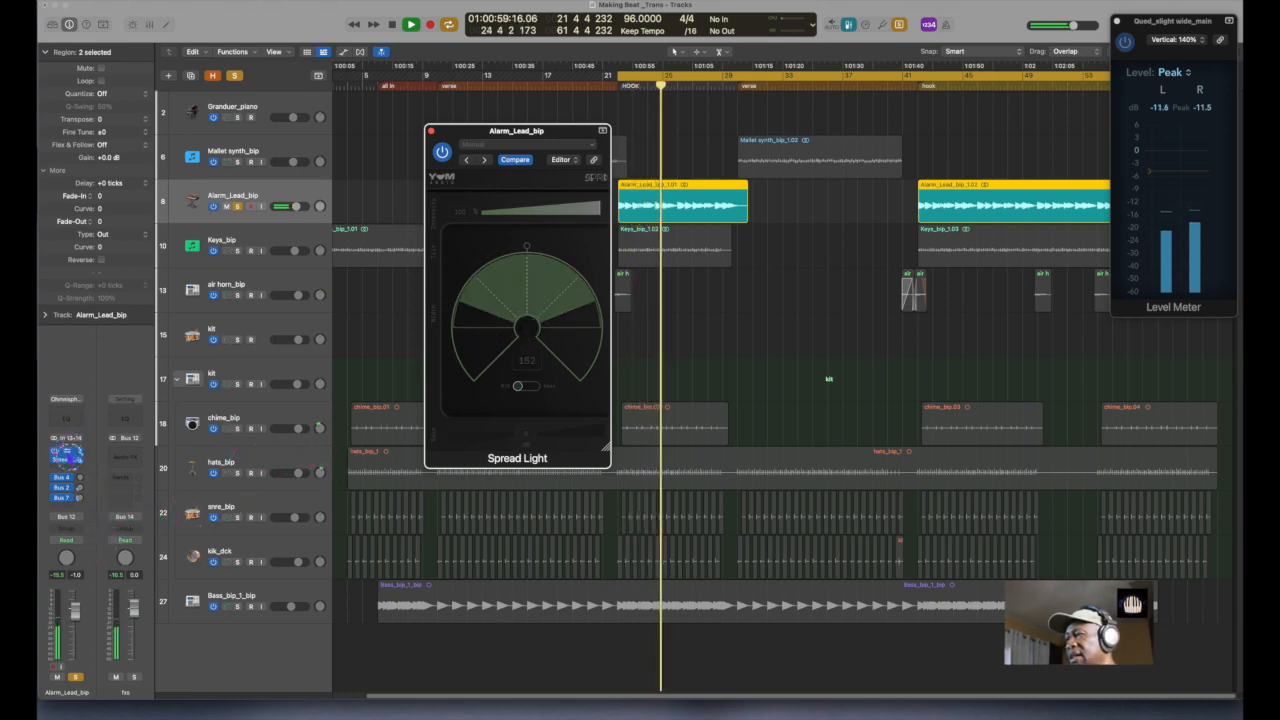
- Lower the output fader in the alarm lead's SSL Native Channel Strip 2, and close both plug-in windows
{"action": "left_click", "coordinate": [66, 452]}
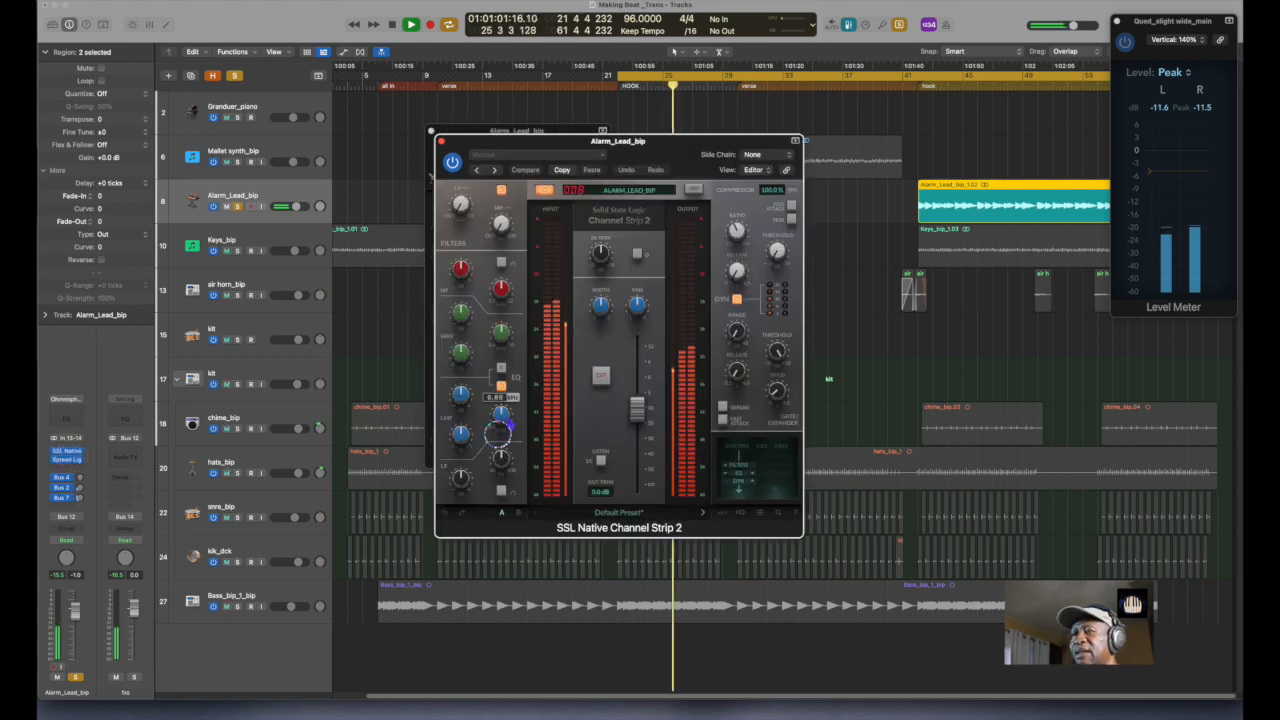
{"action": "left_click_drag", "start_coordinate": [639, 410], "coordinate": [639, 422]}
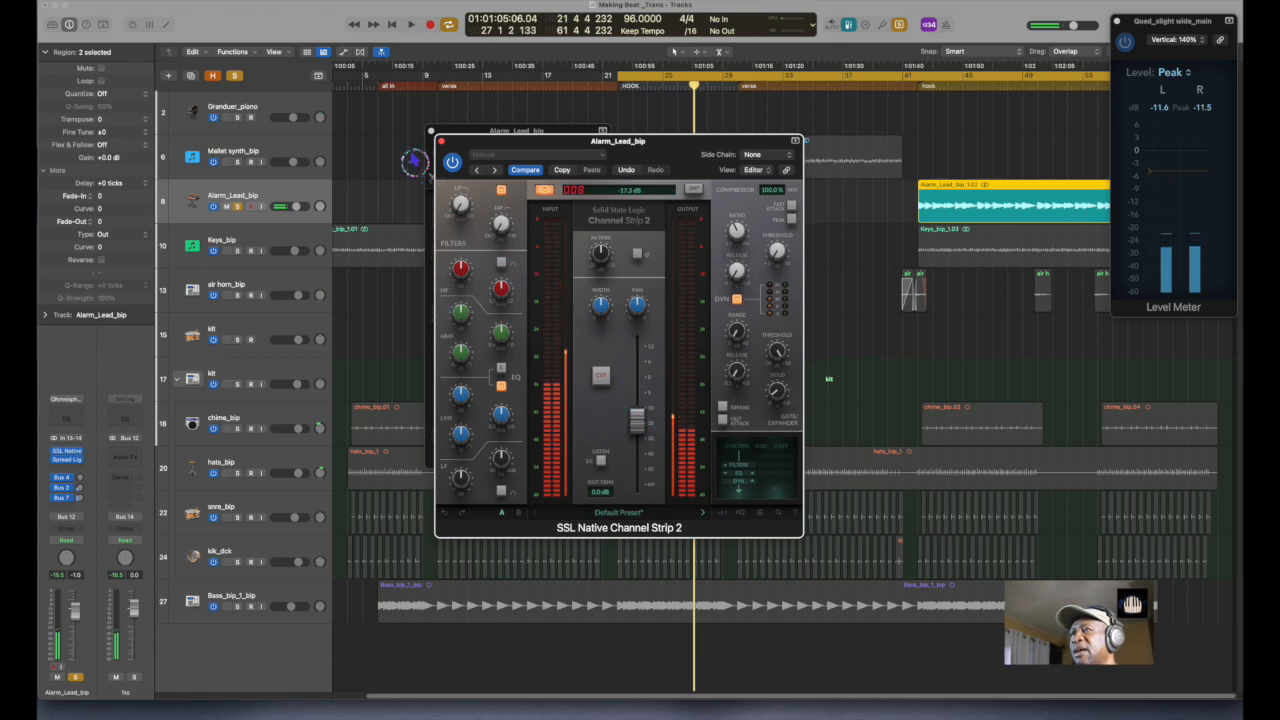
{"action": "left_click", "coordinate": [441, 141]}
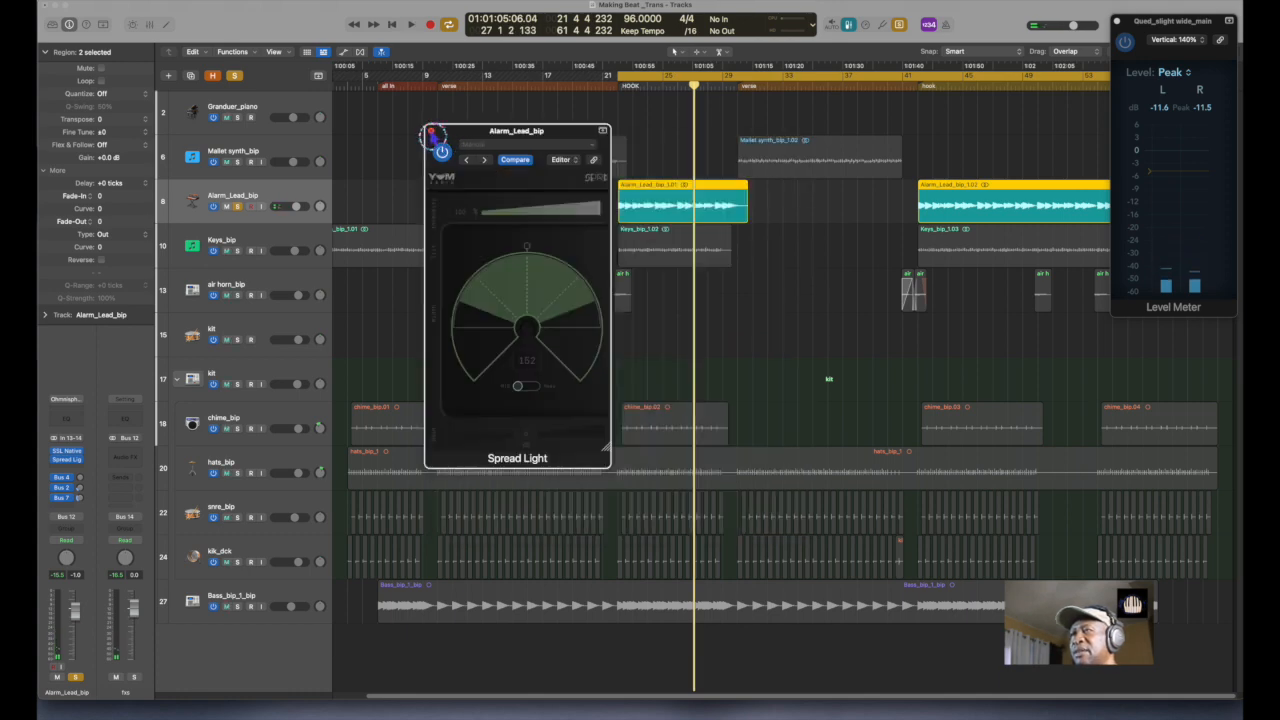
{"action": "left_click", "coordinate": [431, 132]}
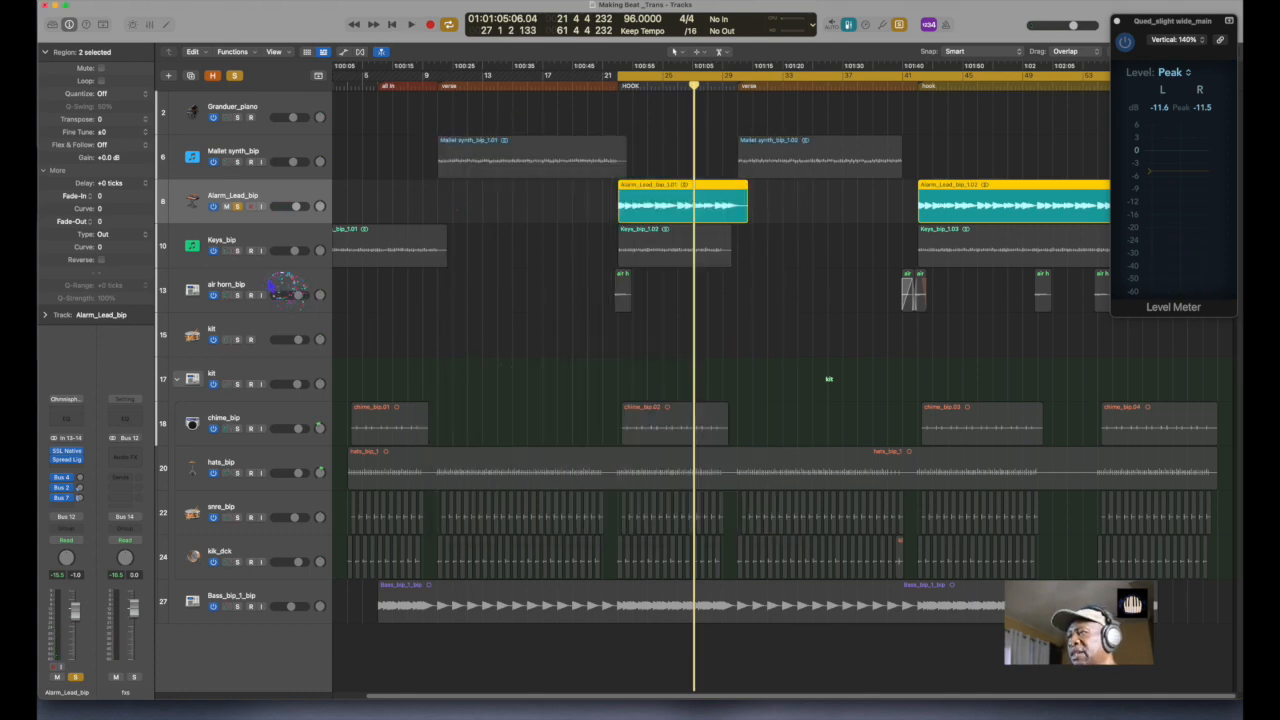
- Solo the air horn track and take the alarm lead out of solo
{"action": "left_click", "coordinate": [264, 289]}
{"action": "left_click", "coordinate": [237, 296]}
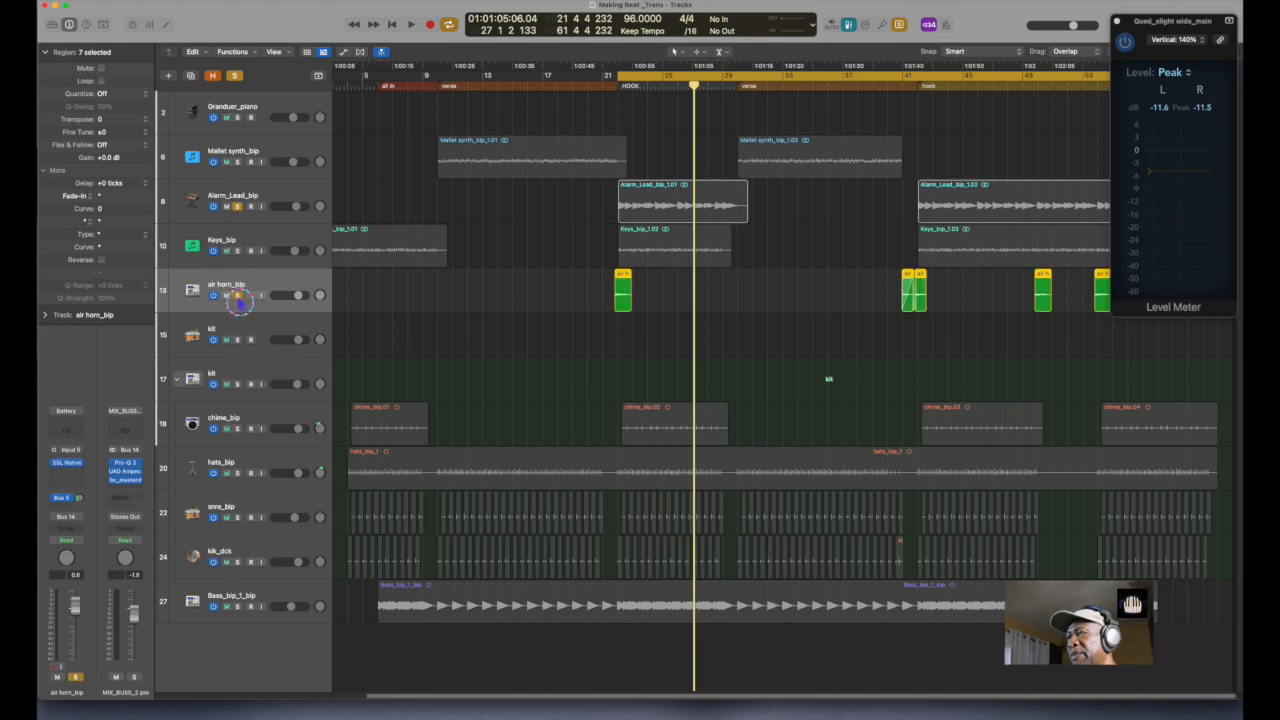
{"action": "left_click", "coordinate": [237, 206]}
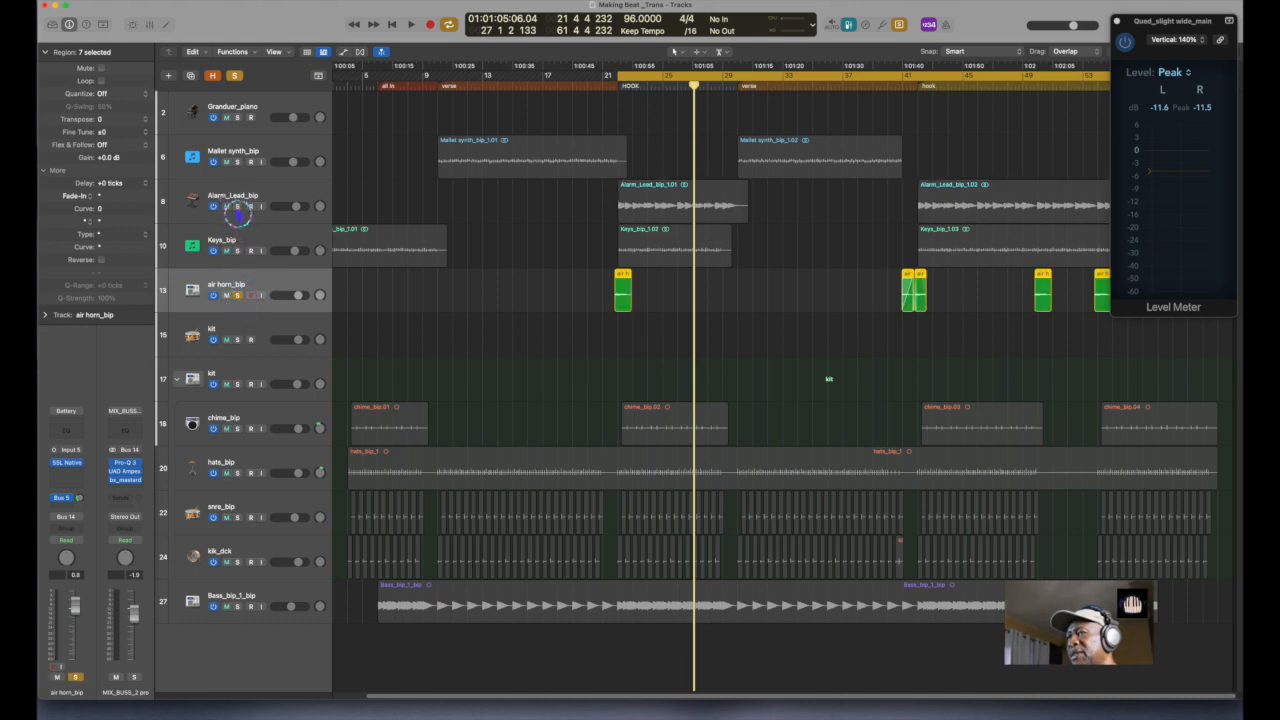
- Route the air horn's output to Bus 12 (fxs) and audition the soloed track
{"action": "left_click", "coordinate": [70, 518]}
{"action": "mouse_move", "coordinate": [100, 563]}
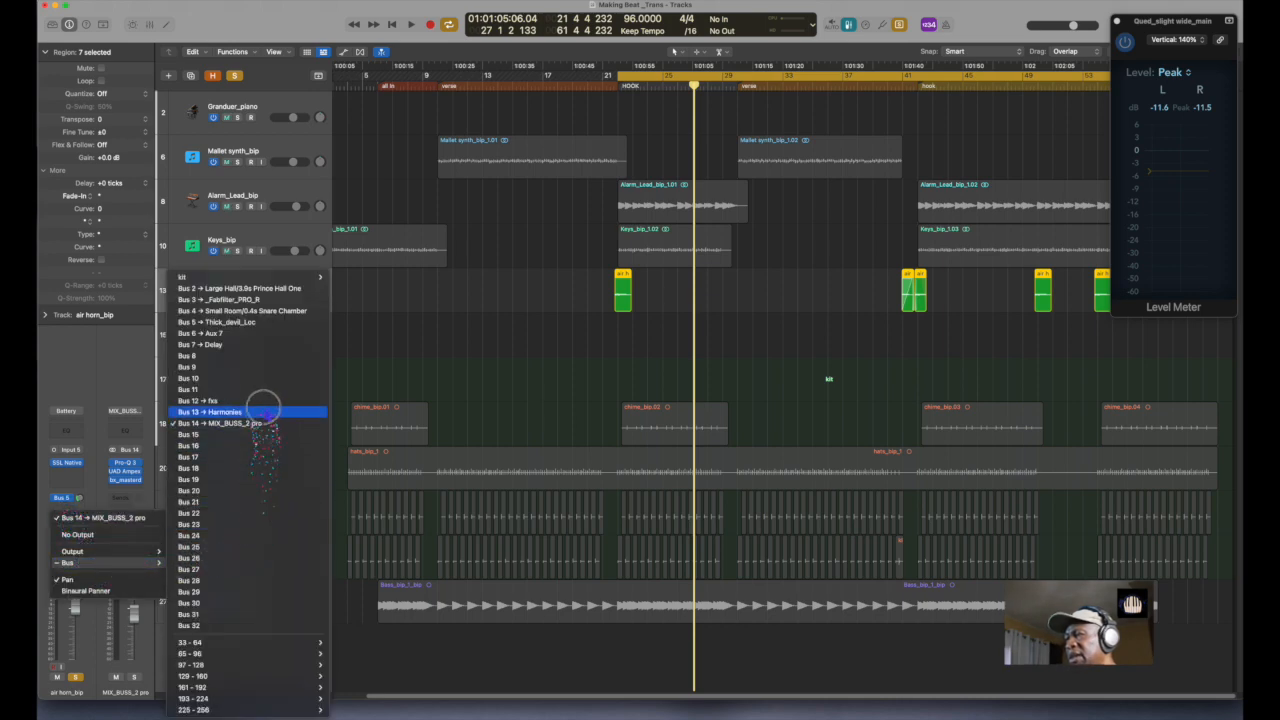
{"action": "left_click", "coordinate": [263, 400]}
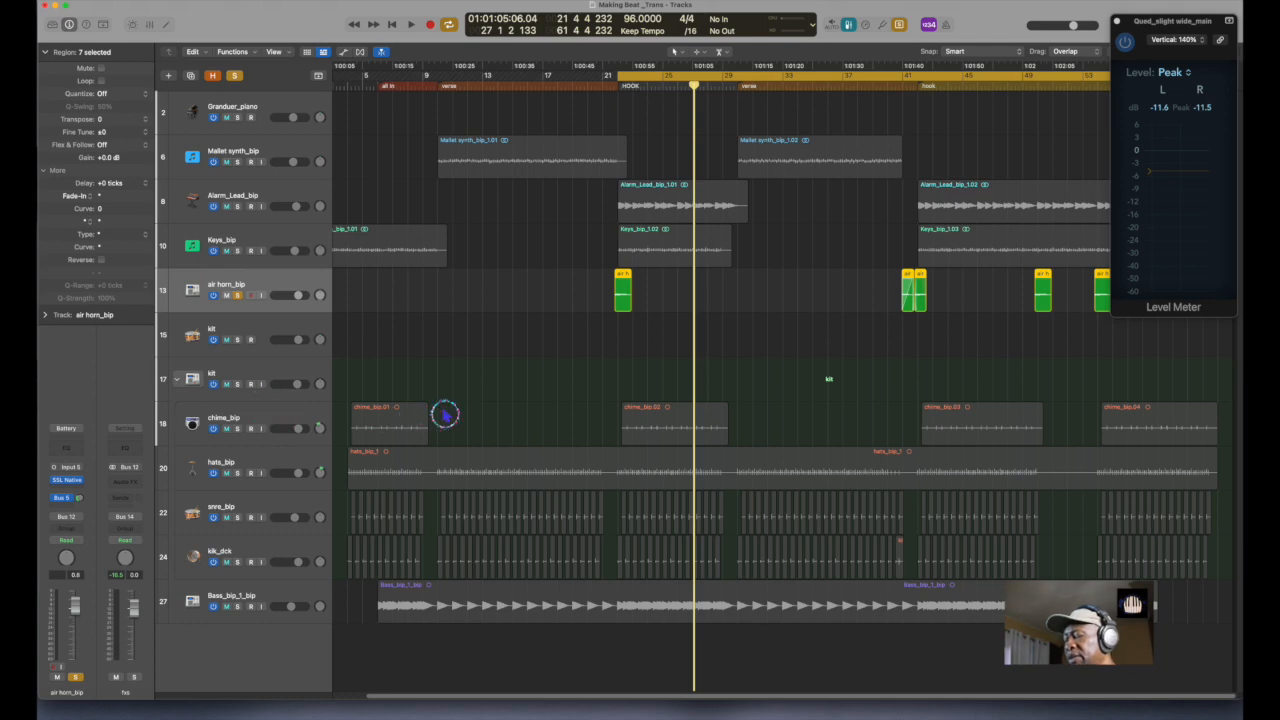
{"action": "key", "text": "space"}
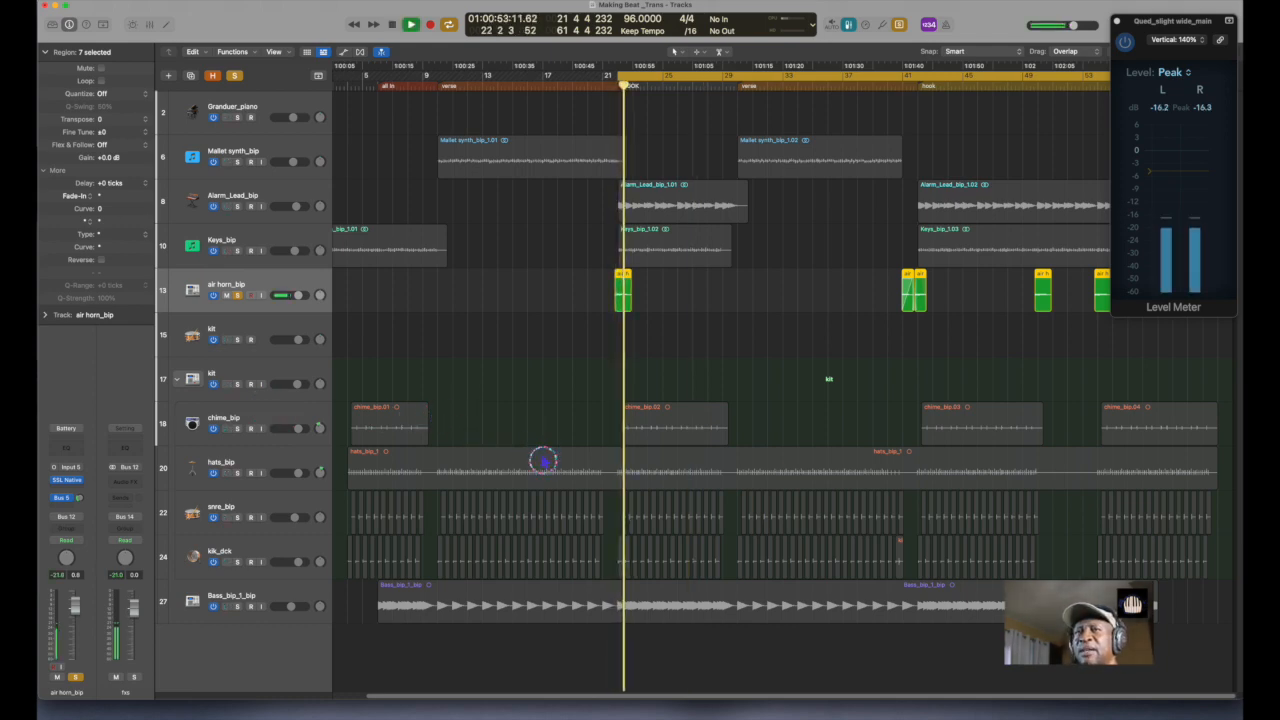
{"action": "key", "text": "space"}
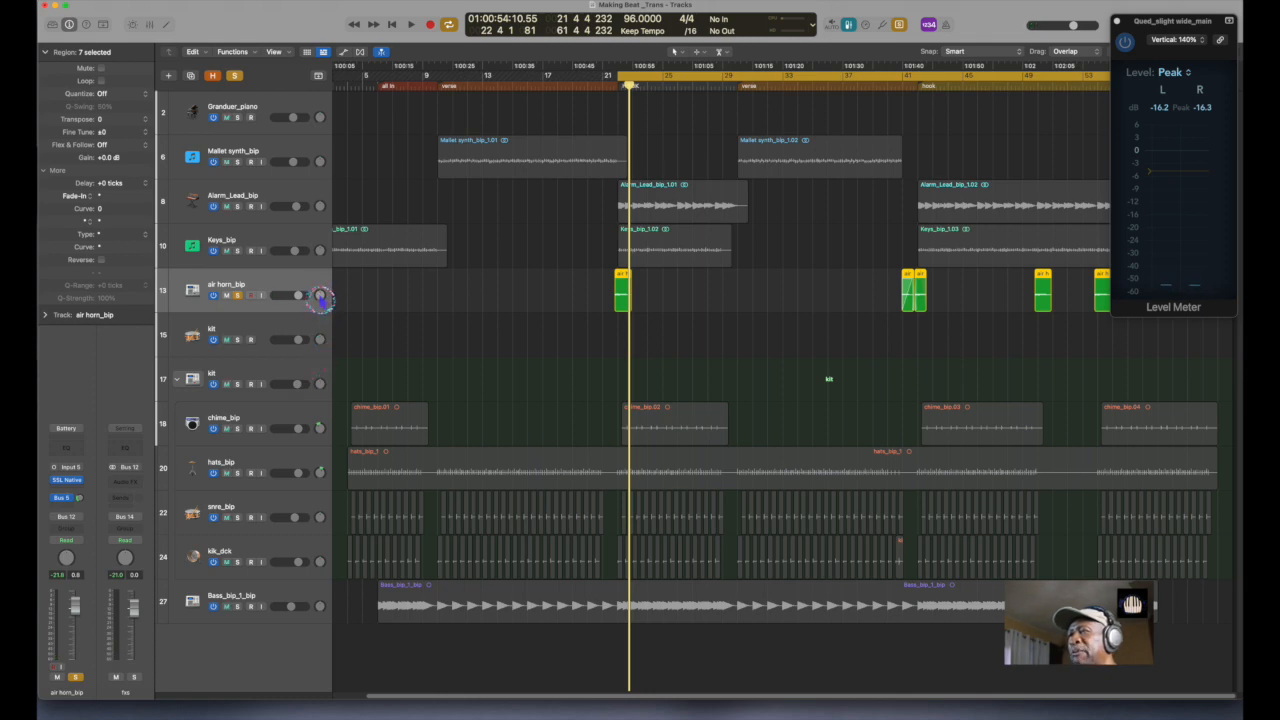
- Switch the air horn's panning to Binaural Panner and open the panner beside its first region
{"action": "left_click_drag", "start_coordinate": [320, 299], "coordinate": [326, 327]}
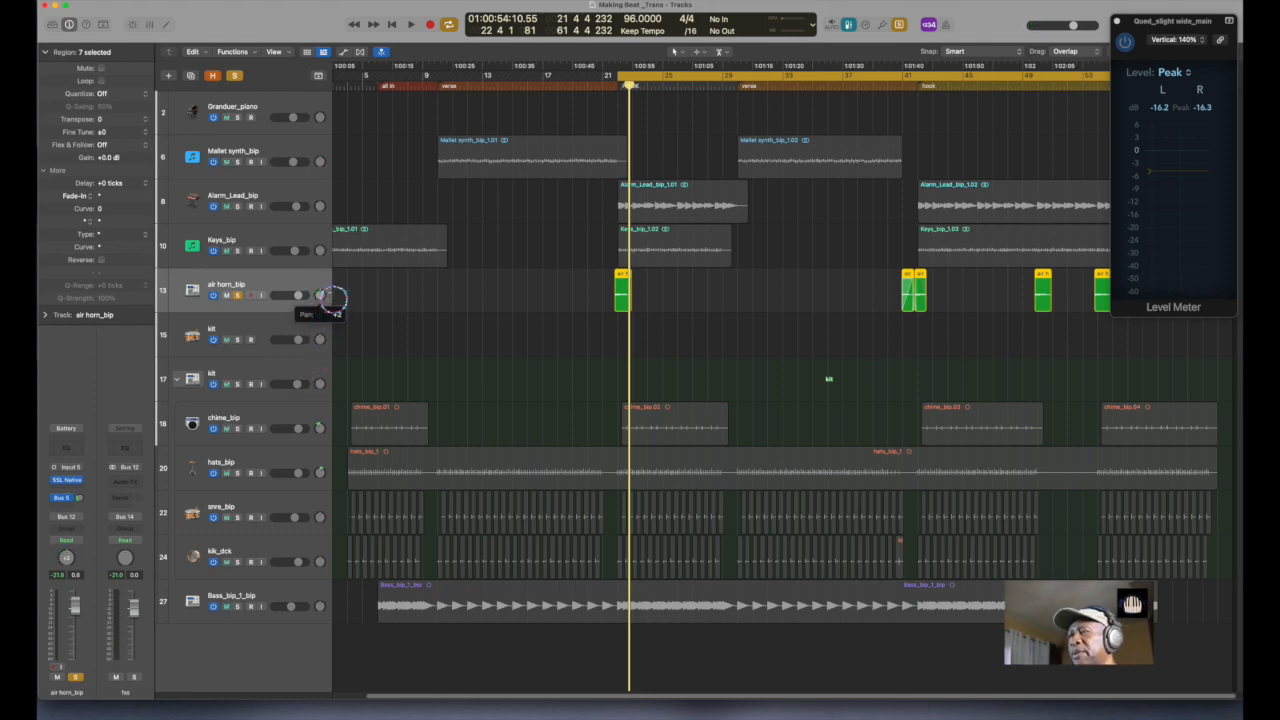
{"action": "left_click_drag", "start_coordinate": [333, 301], "coordinate": [320, 298]}
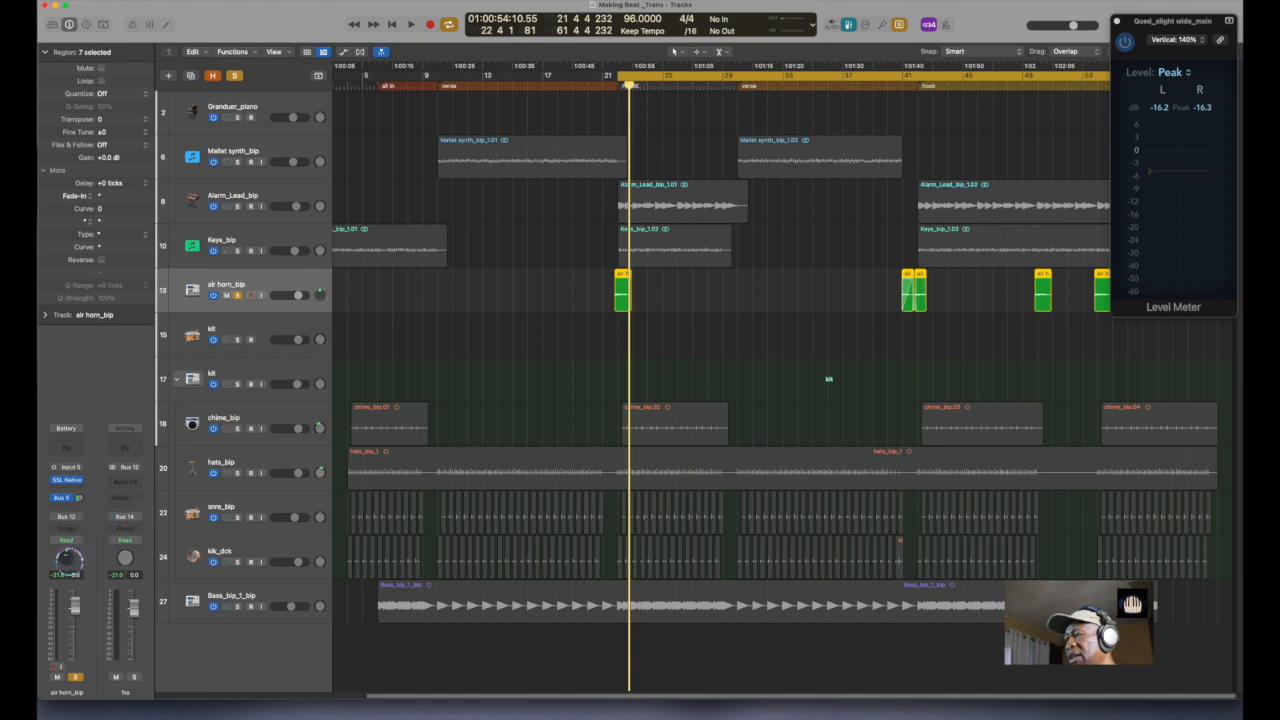
{"action": "double_click", "coordinate": [68, 560]}
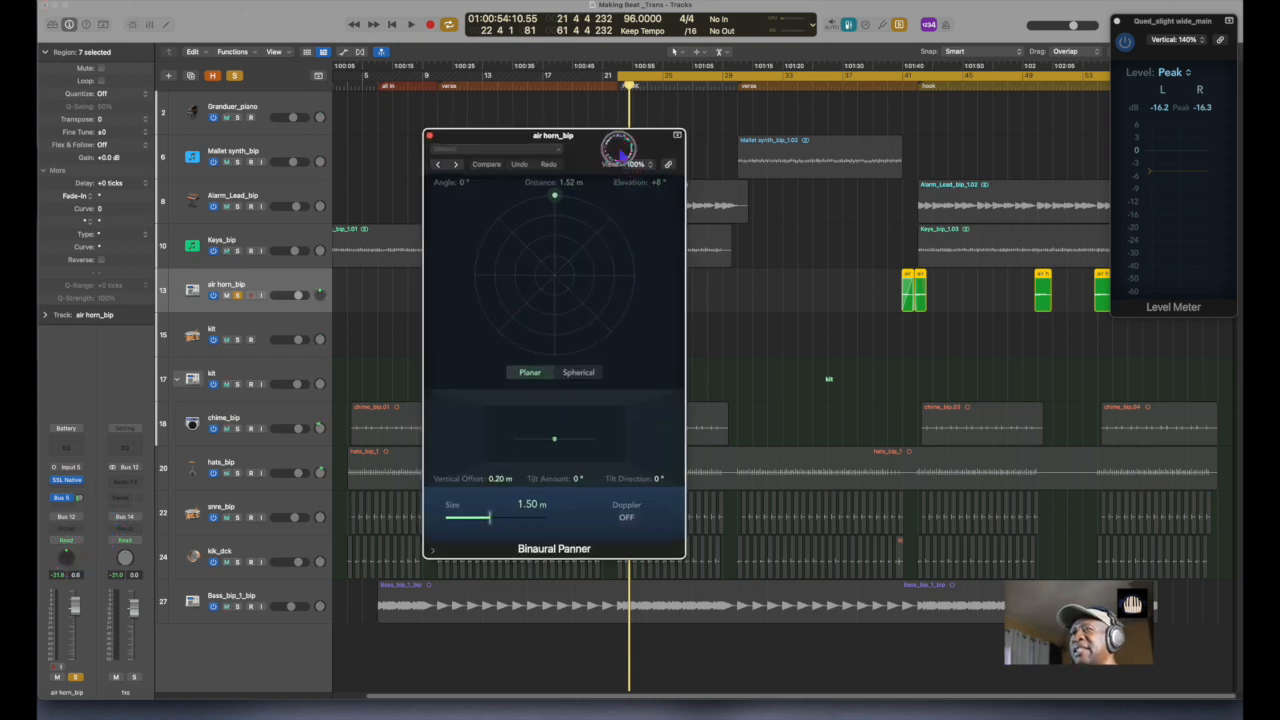
{"action": "left_click_drag", "start_coordinate": [617, 140], "coordinate": [852, 133]}
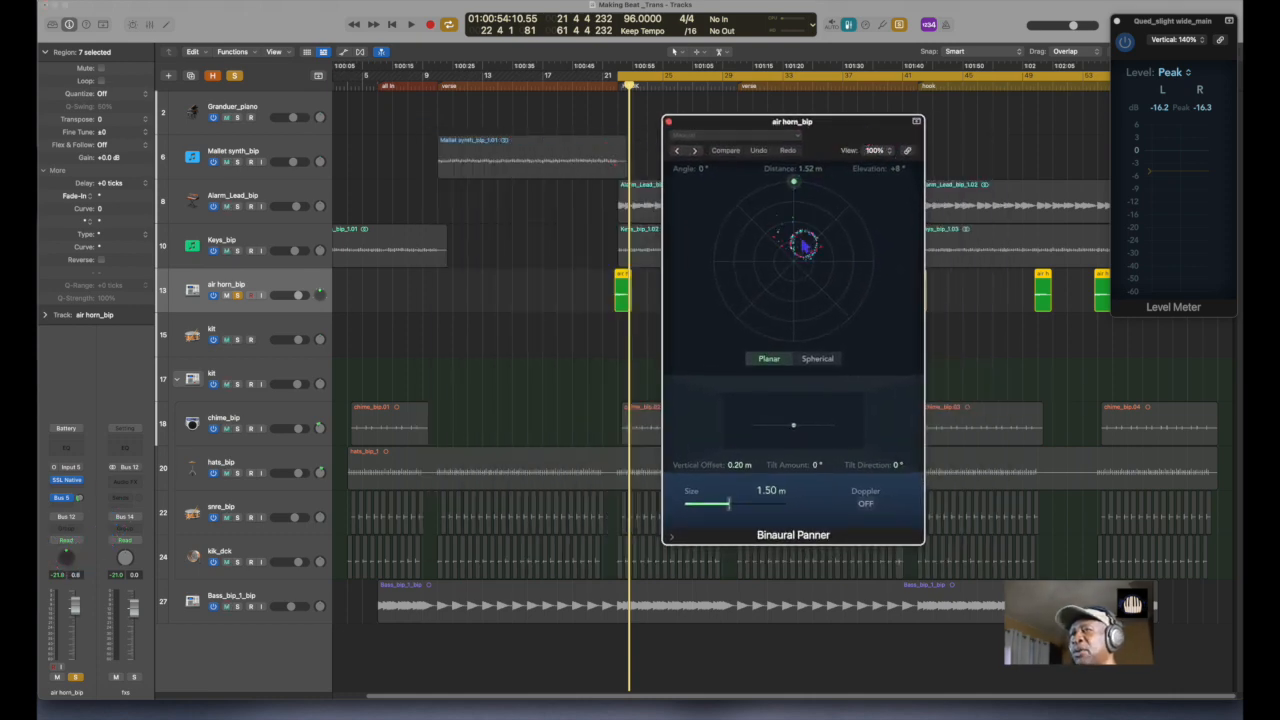
- Set the air horn's automation mode to Latch and turn off cycle playback
{"action": "left_click", "coordinate": [70, 541]}
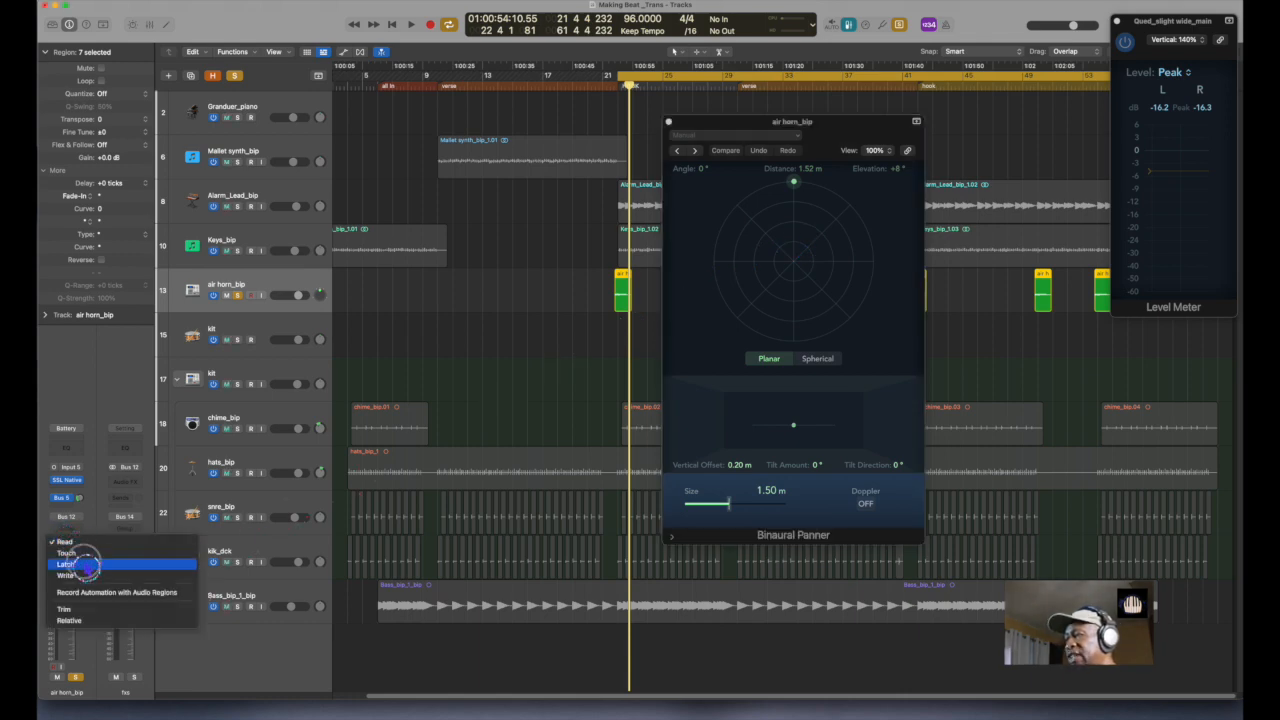
{"action": "left_click", "coordinate": [88, 565]}
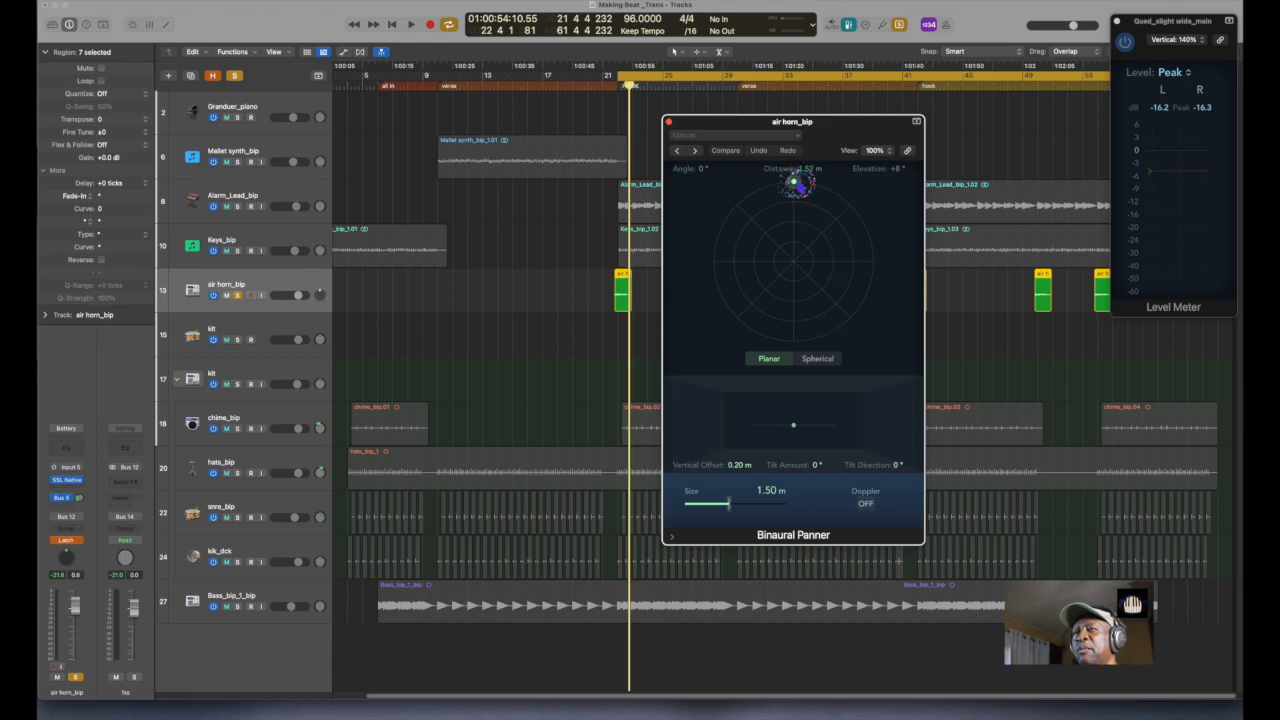
{"action": "key", "text": "c"}
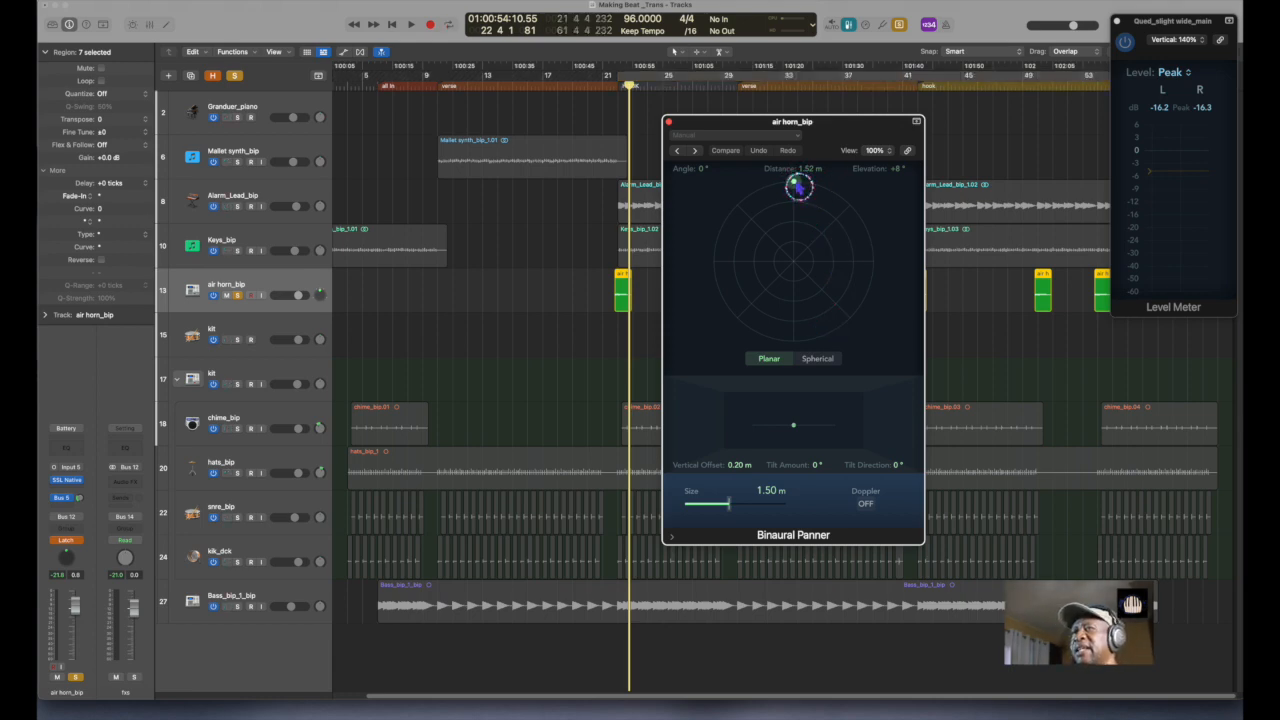
- Record the first air horn hit's binaural pan to an angle of about -28° and distance 1.22 m, and close the panner
{"action": "left_click_drag", "start_coordinate": [799, 188], "coordinate": [763, 204]}
{"action": "key", "text": "space"}
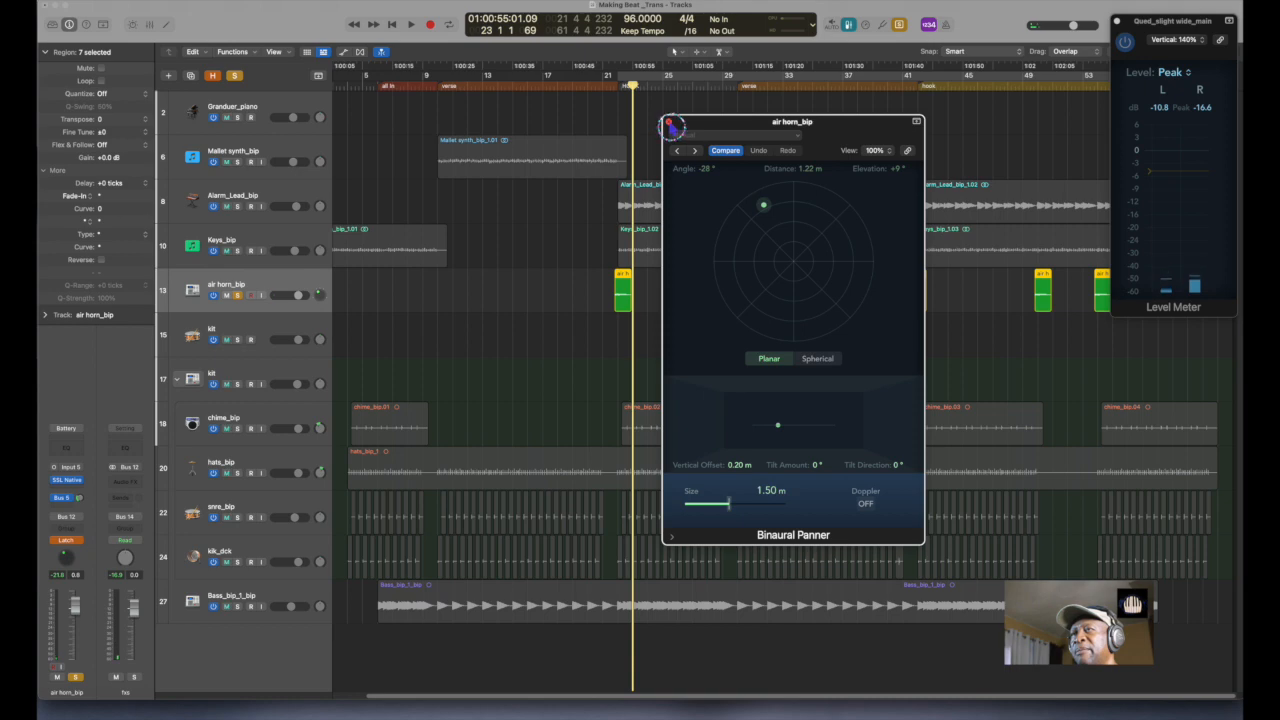
{"action": "left_click", "coordinate": [669, 122]}
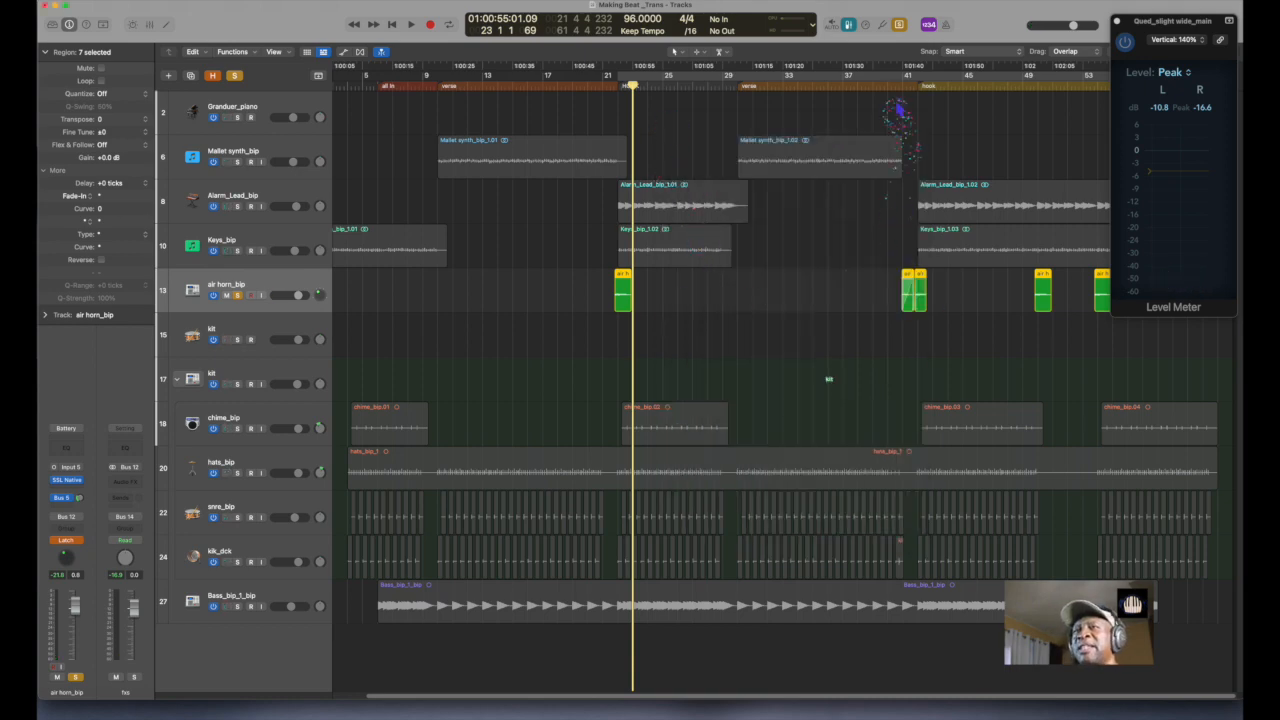
- Starting from bar 40, reopen the air horn's panner and record pan moves during playback, finishing at about -32° and 1.44 m
{"action": "left_click", "coordinate": [890, 88]}
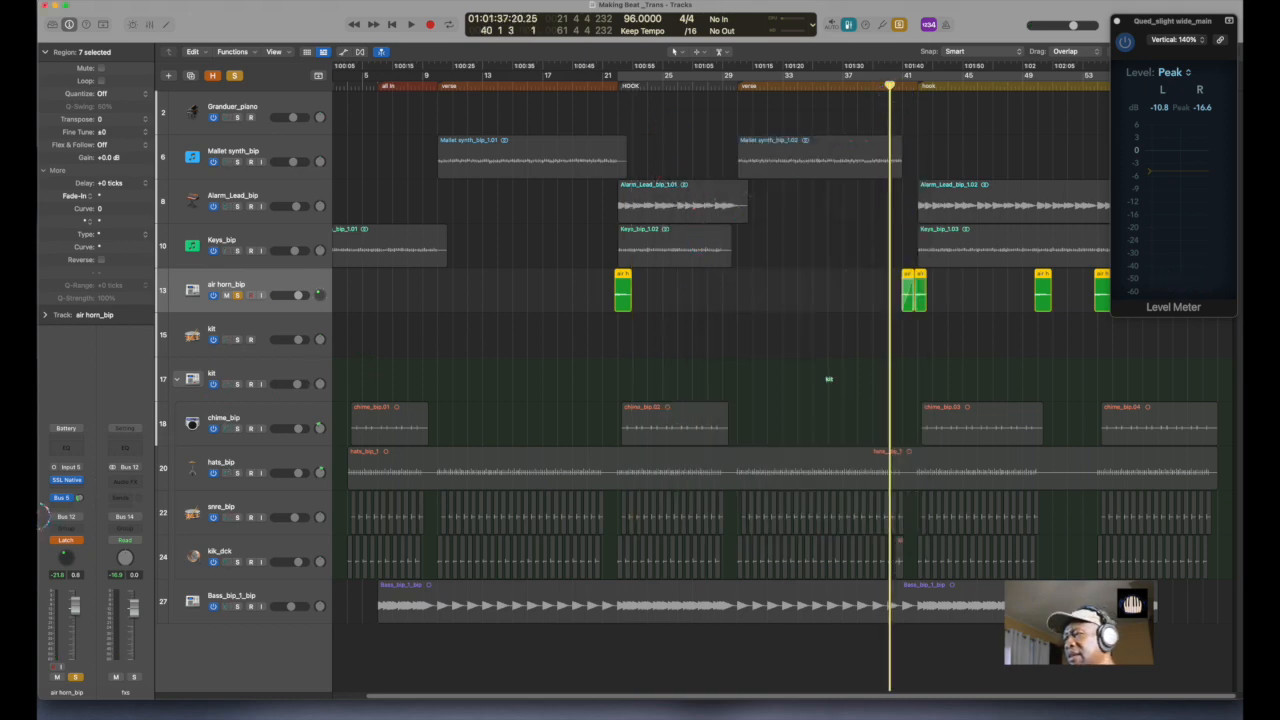
{"action": "double_click", "coordinate": [67, 566]}
{"action": "left_click_drag", "start_coordinate": [812, 131], "coordinate": [644, 128]}
{"action": "key", "text": "space"}
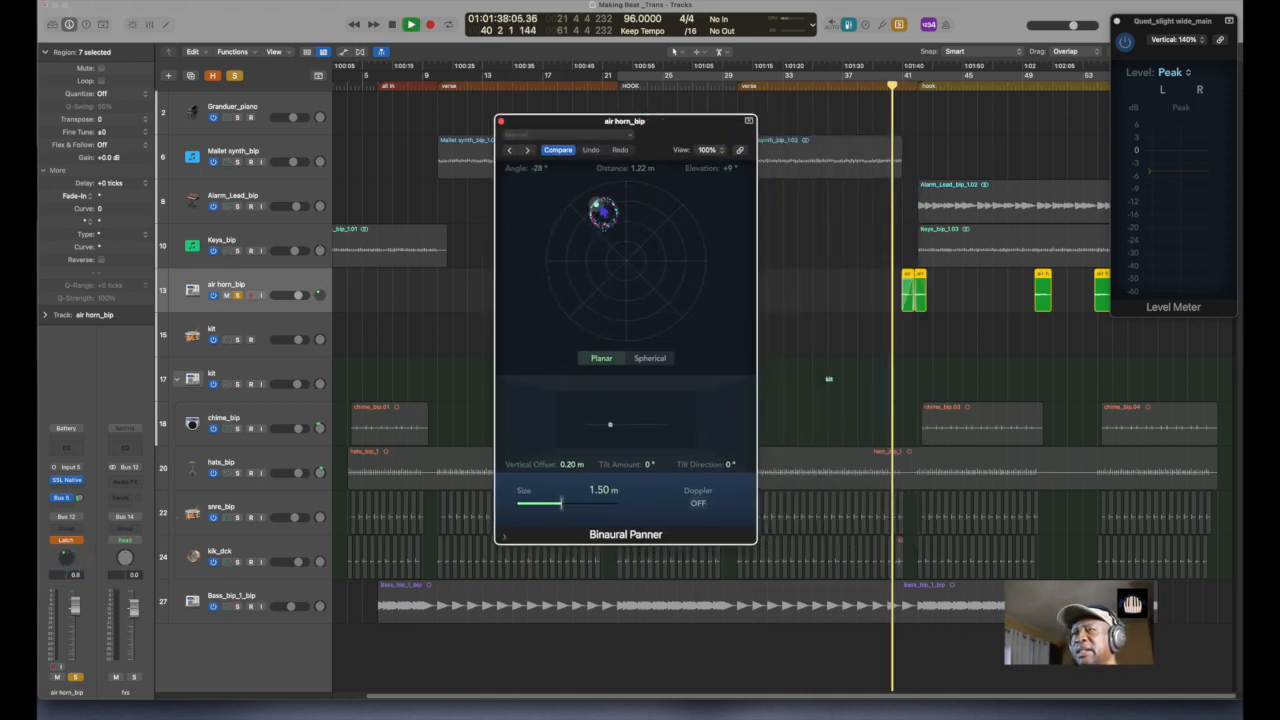
{"action": "mouse_move", "coordinate": [603, 212]}
{"action": "left_mouse_down"}
{"action": "mouse_move", "coordinate": [657, 206]}
{"action": "mouse_move", "coordinate": [693, 245]}
{"action": "mouse_move", "coordinate": [677, 294]}
{"action": "mouse_move", "coordinate": [563, 286]}
{"action": "mouse_move", "coordinate": [620, 209]}
{"action": "mouse_move", "coordinate": [609, 203]}
{"action": "mouse_move", "coordinate": [568, 252]}
{"action": "mouse_move", "coordinate": [617, 206]}
{"action": "left_mouse_up"}
{"action": "left_click_drag", "start_coordinate": [641, 226], "coordinate": [590, 203]}
- Advance playback towards the air horn hit near bar 50 and record its pan moving across to about +63°
{"action": "key", "text": "space"}
{"action": "key", "text": "period"}
{"action": "key", "text": "period"}
{"action": "key", "text": "period"}
{"action": "key", "text": "period"}
{"action": "key", "text": "period"}
{"action": "key", "text": "space"}
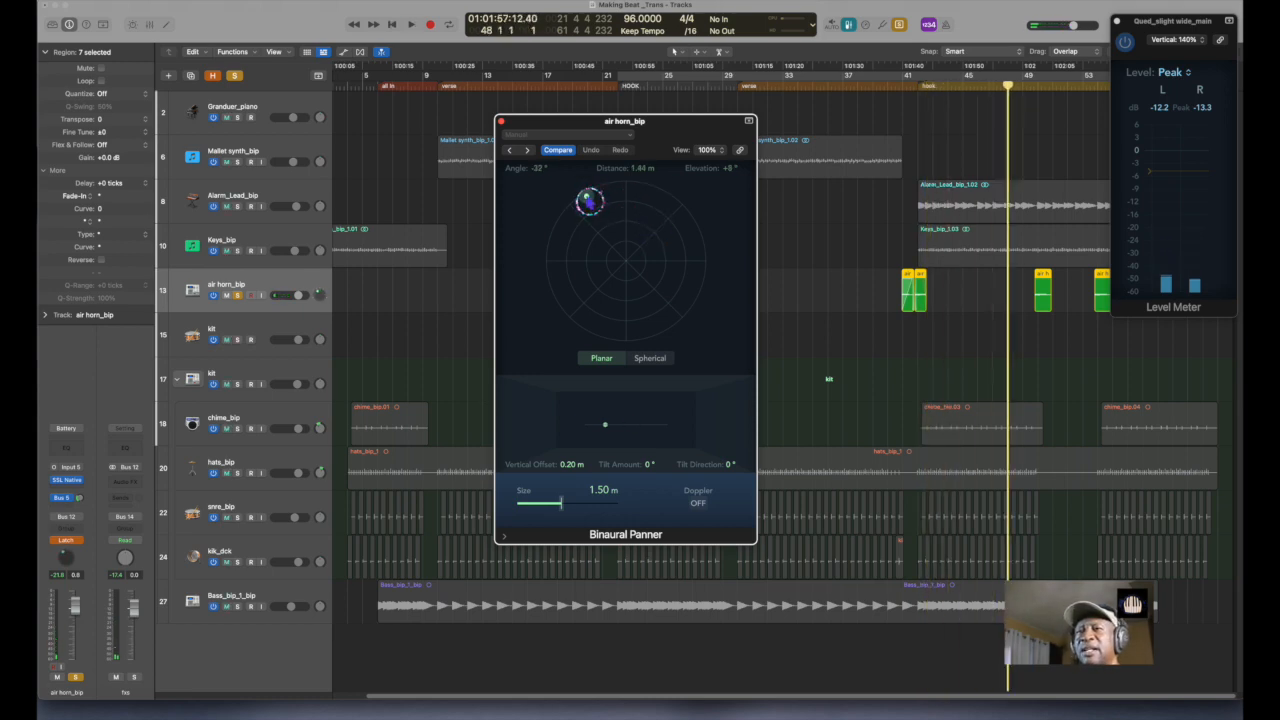
{"action": "mouse_move", "coordinate": [590, 203]}
{"action": "left_mouse_down"}
{"action": "mouse_move", "coordinate": [606, 214]}
{"action": "mouse_move", "coordinate": [586, 234]}
{"action": "mouse_move", "coordinate": [621, 197]}
{"action": "mouse_move", "coordinate": [666, 208]}
{"action": "mouse_move", "coordinate": [555, 216]}
{"action": "mouse_move", "coordinate": [704, 229]}
{"action": "left_mouse_up"}
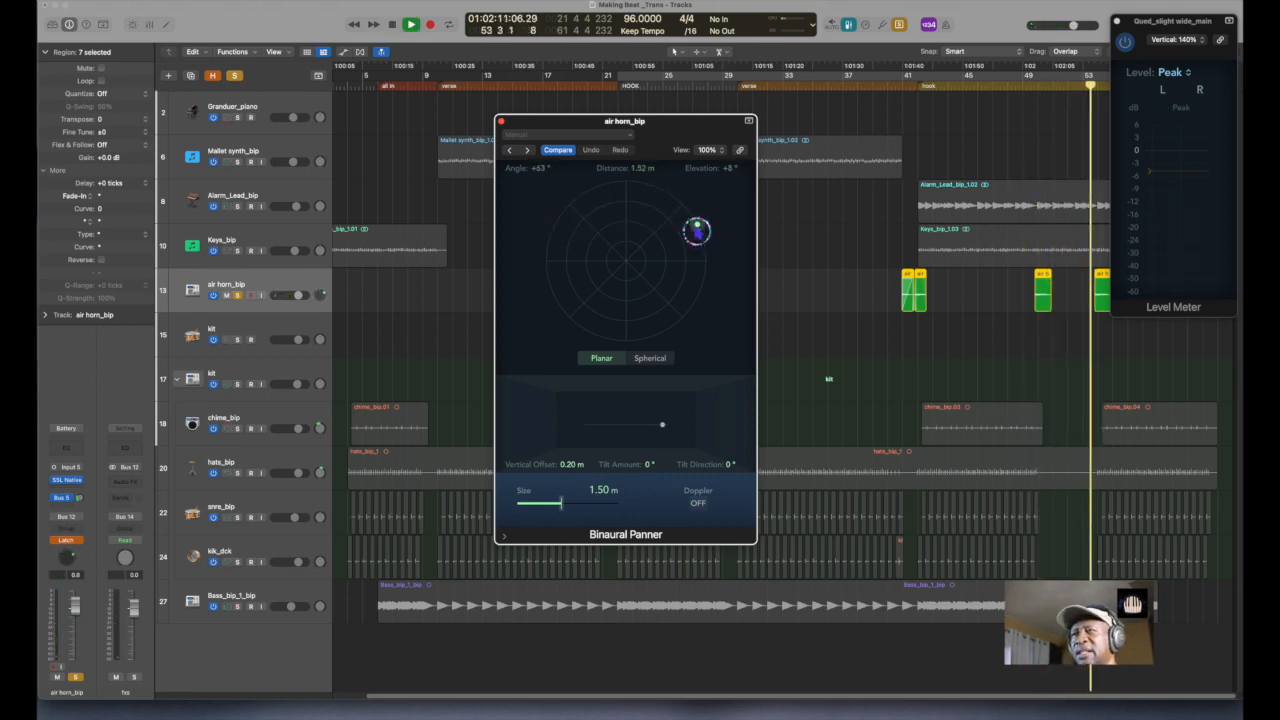
- Record the next air horn hit's pan at about +44° and 1.30 m, stop playback and close the panner
{"action": "left_click_drag", "start_coordinate": [699, 230], "coordinate": [673, 211]}
{"action": "key", "text": "space"}
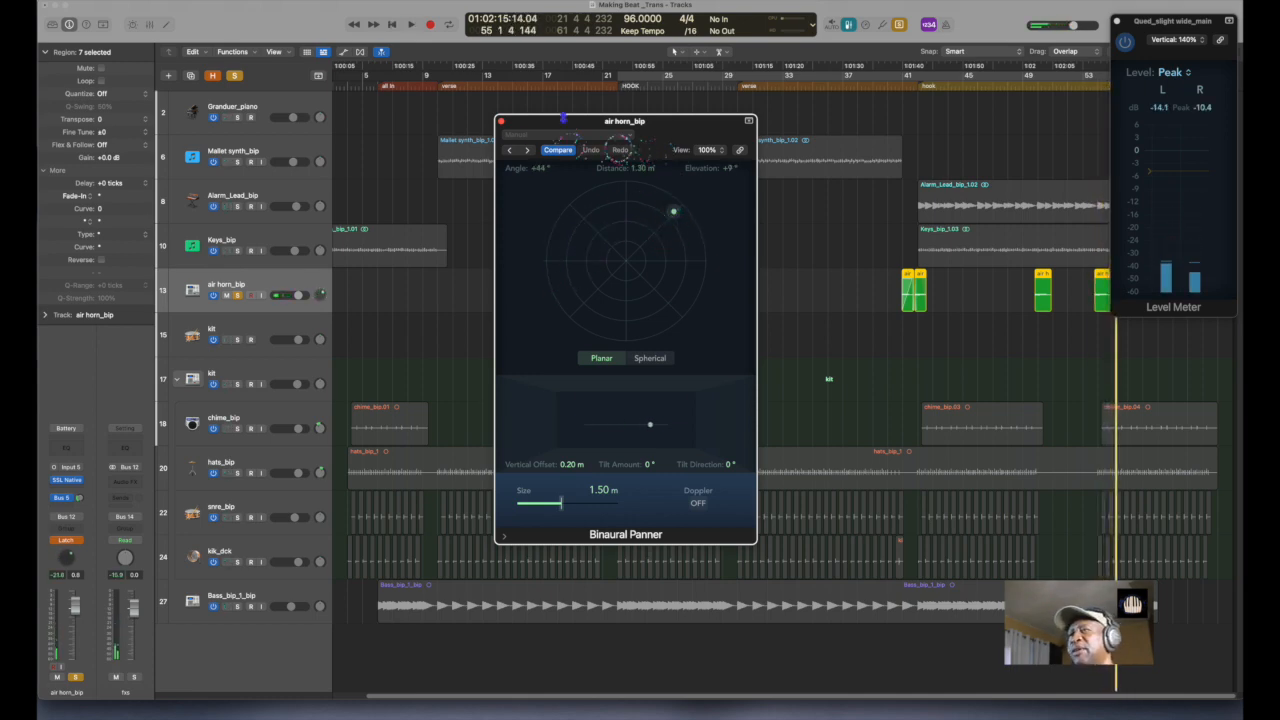
{"action": "left_click", "coordinate": [501, 122]}
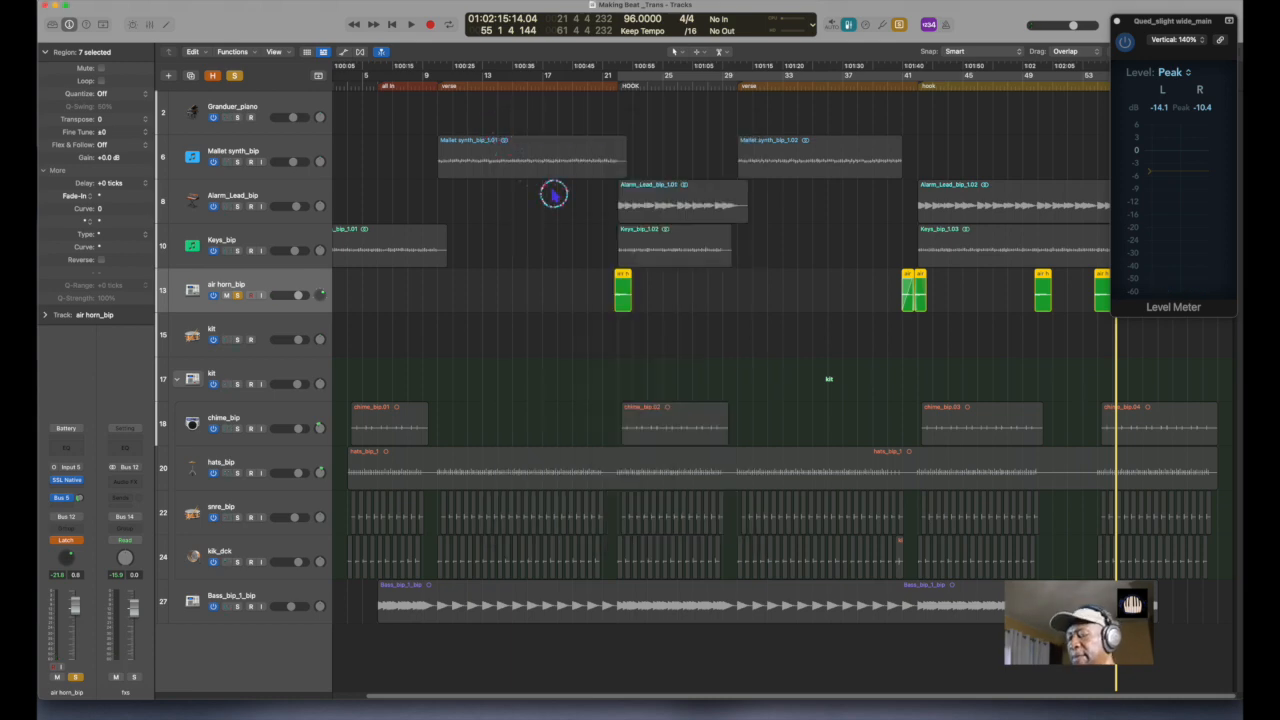
- Audition the first air horn hit from the hook and set the track's automation mode to Read
{"action": "key", "text": "shift+space"}
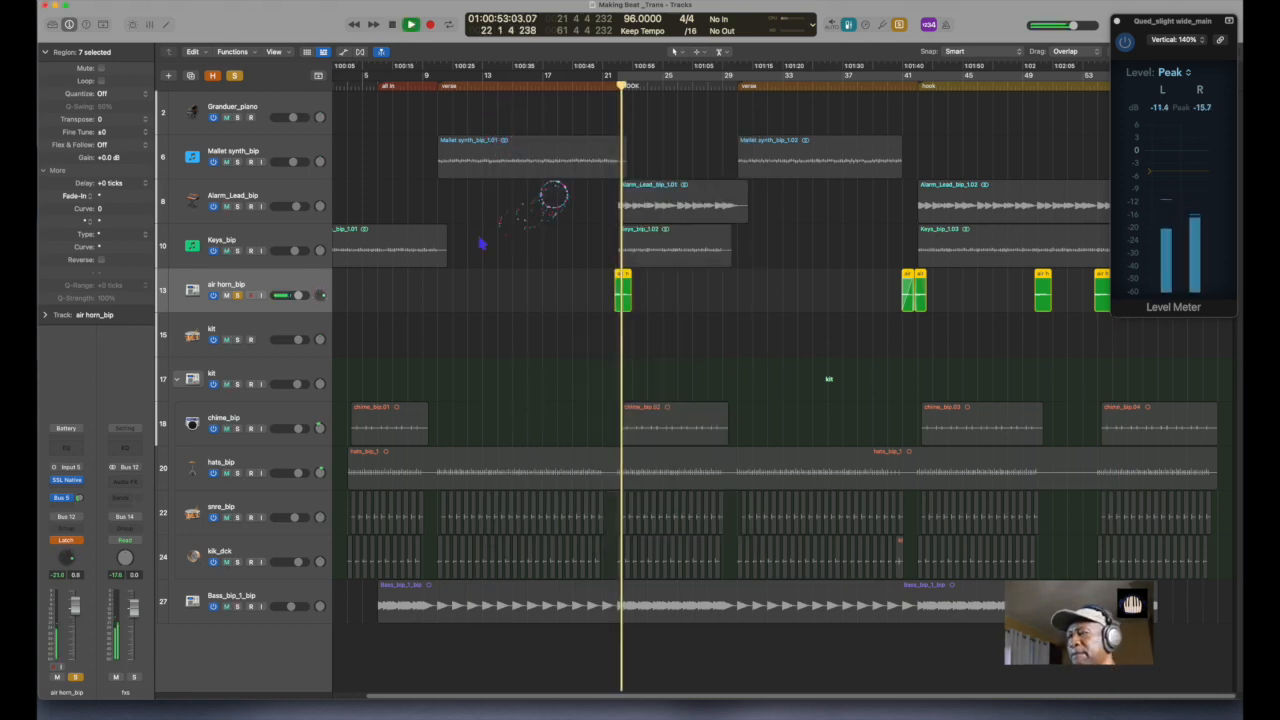
{"action": "key", "text": "space"}
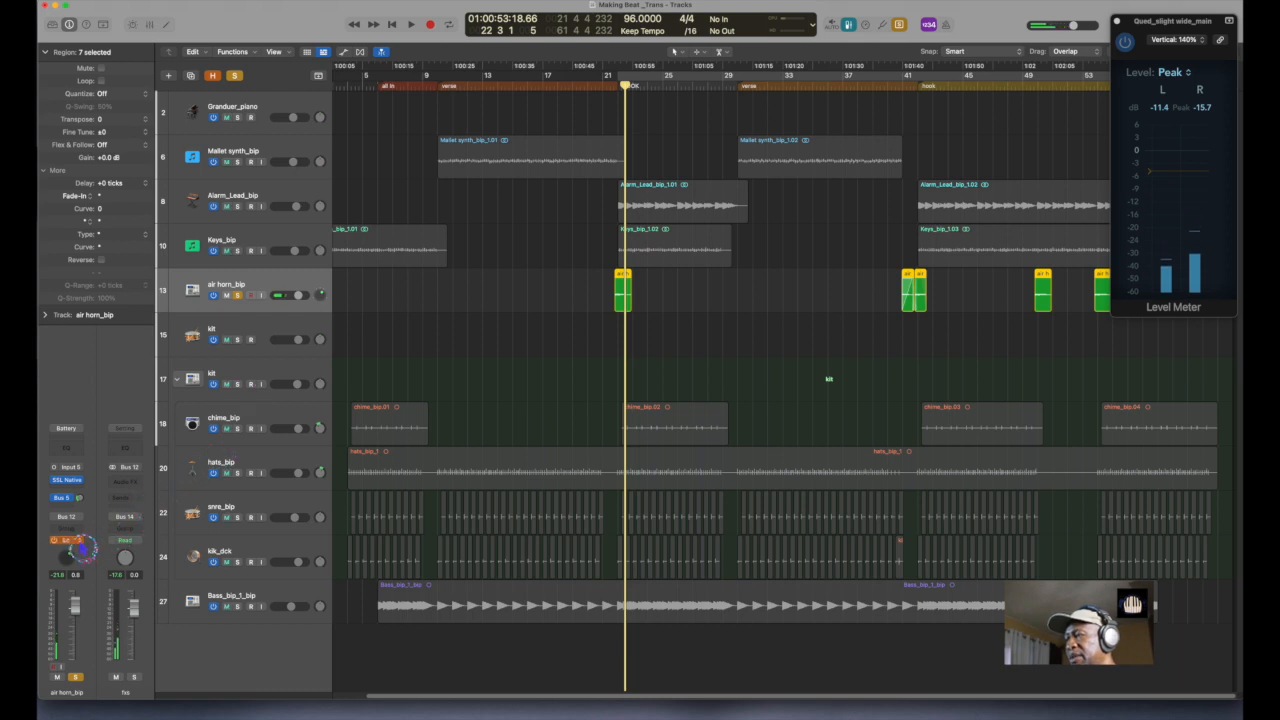
{"action": "left_click", "coordinate": [70, 541]}
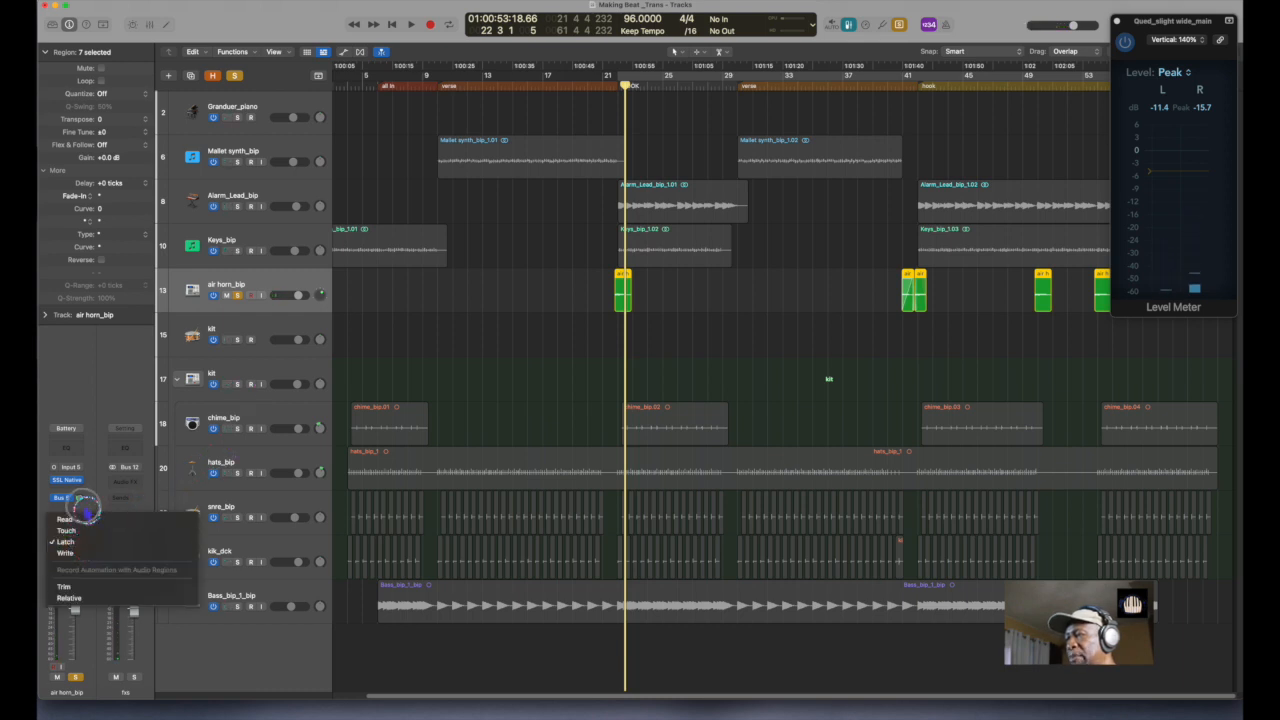
{"action": "left_click", "coordinate": [66, 519]}
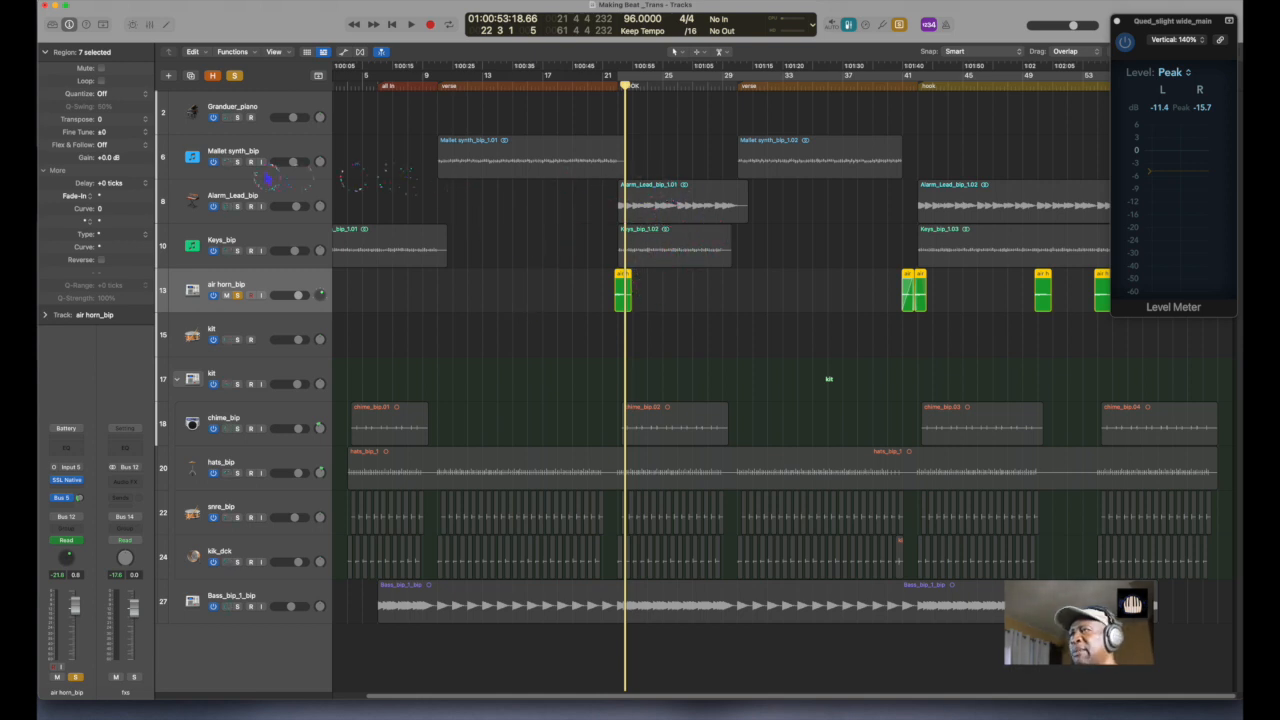
- Solo the mallet synth instead of the air horn, play its first region and raise its channel fader to -1.0 dB
{"action": "left_click", "coordinate": [270, 153]}
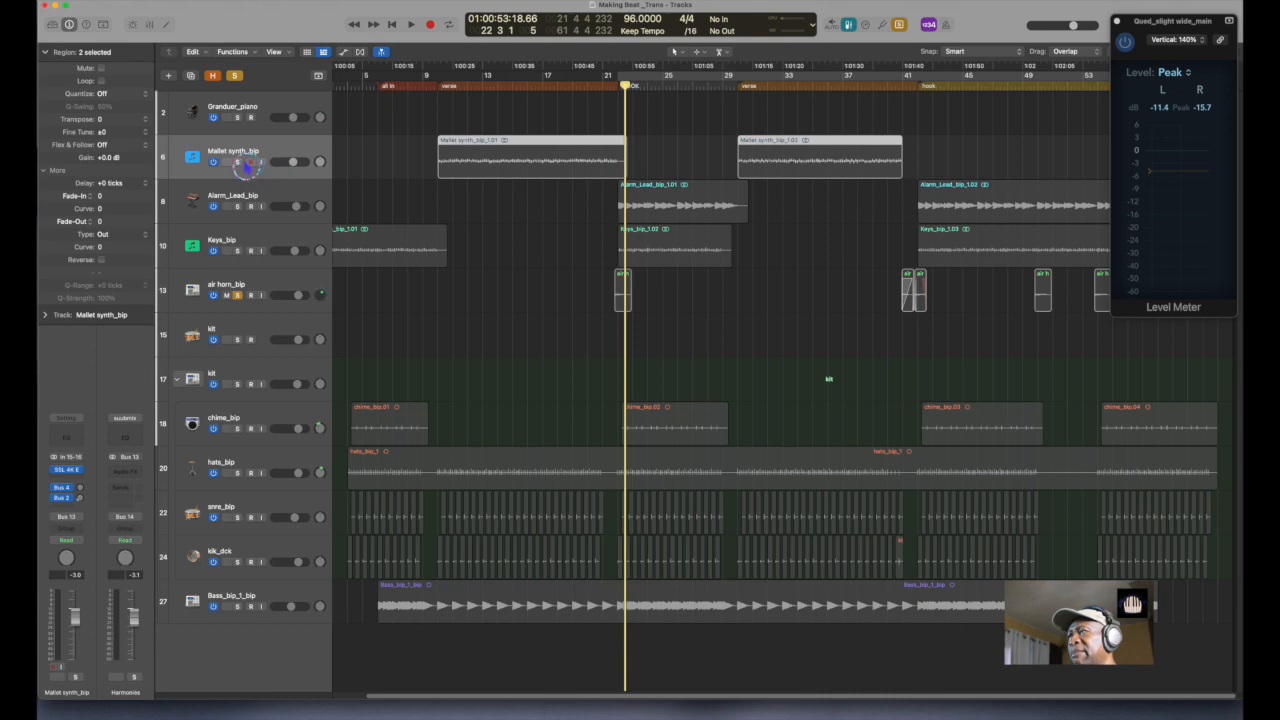
{"action": "left_click", "coordinate": [238, 162]}
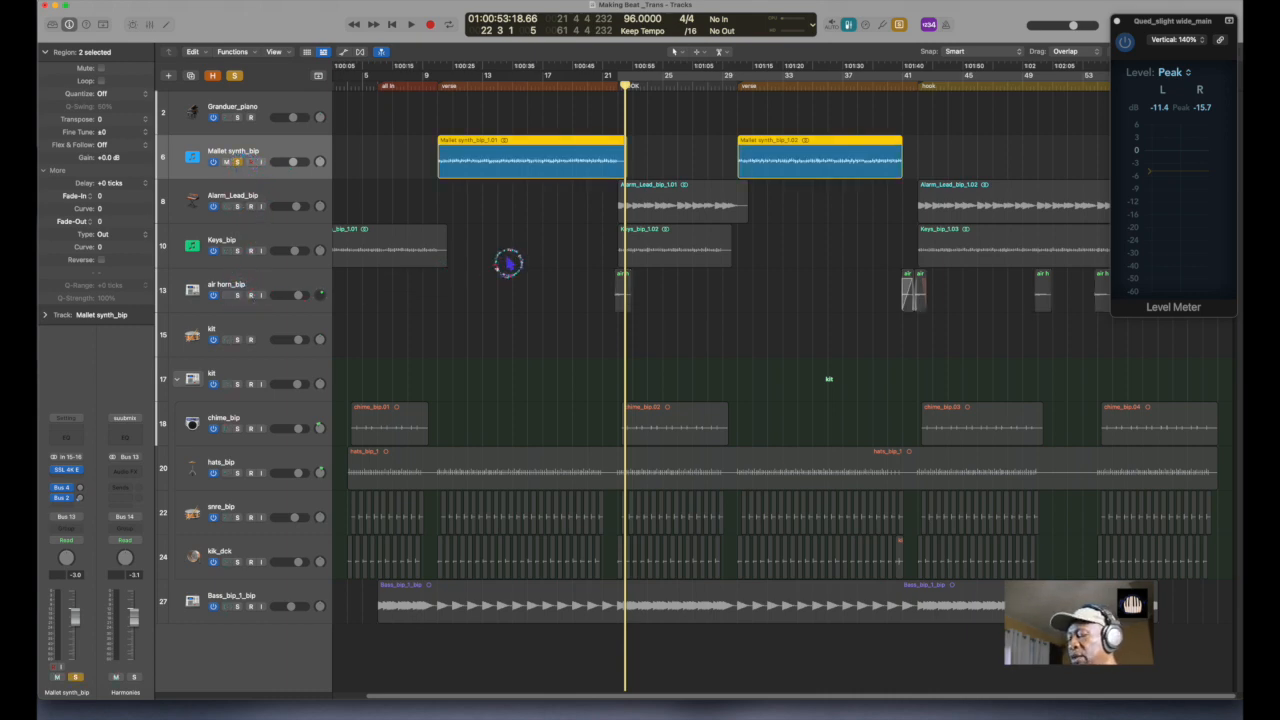
{"action": "key", "text": "shift+space"}
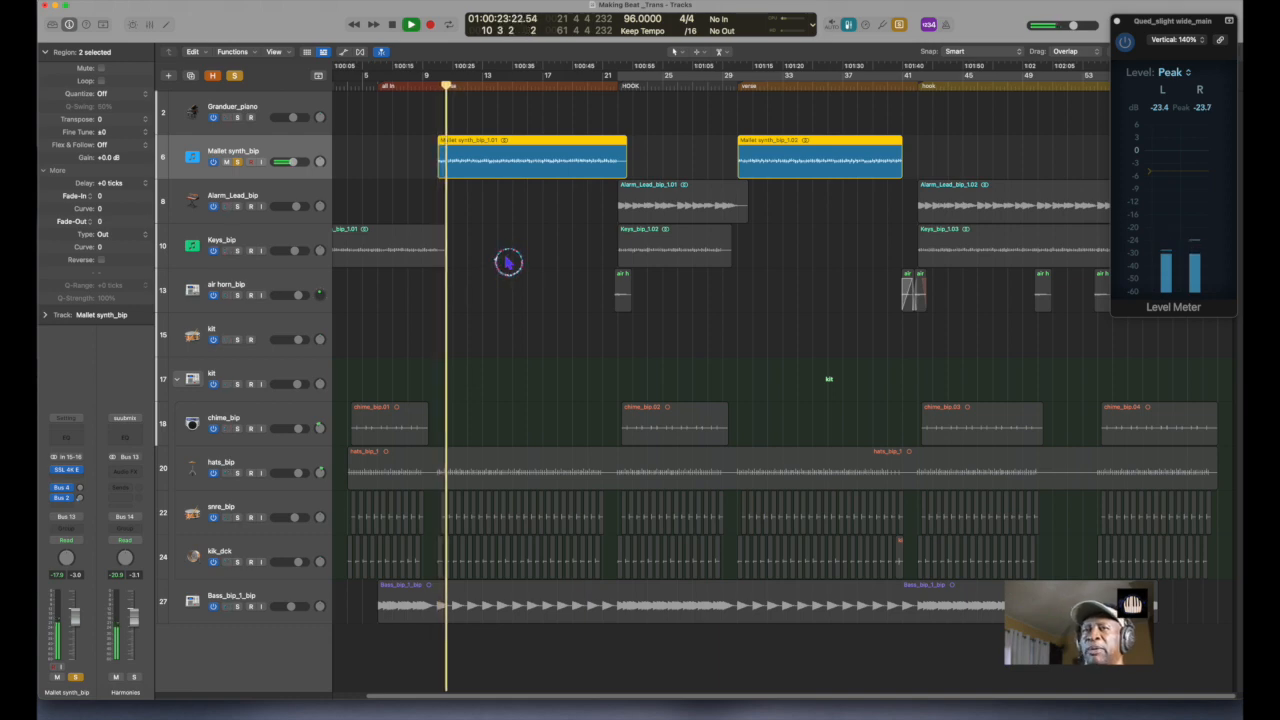
{"action": "key", "text": "space"}
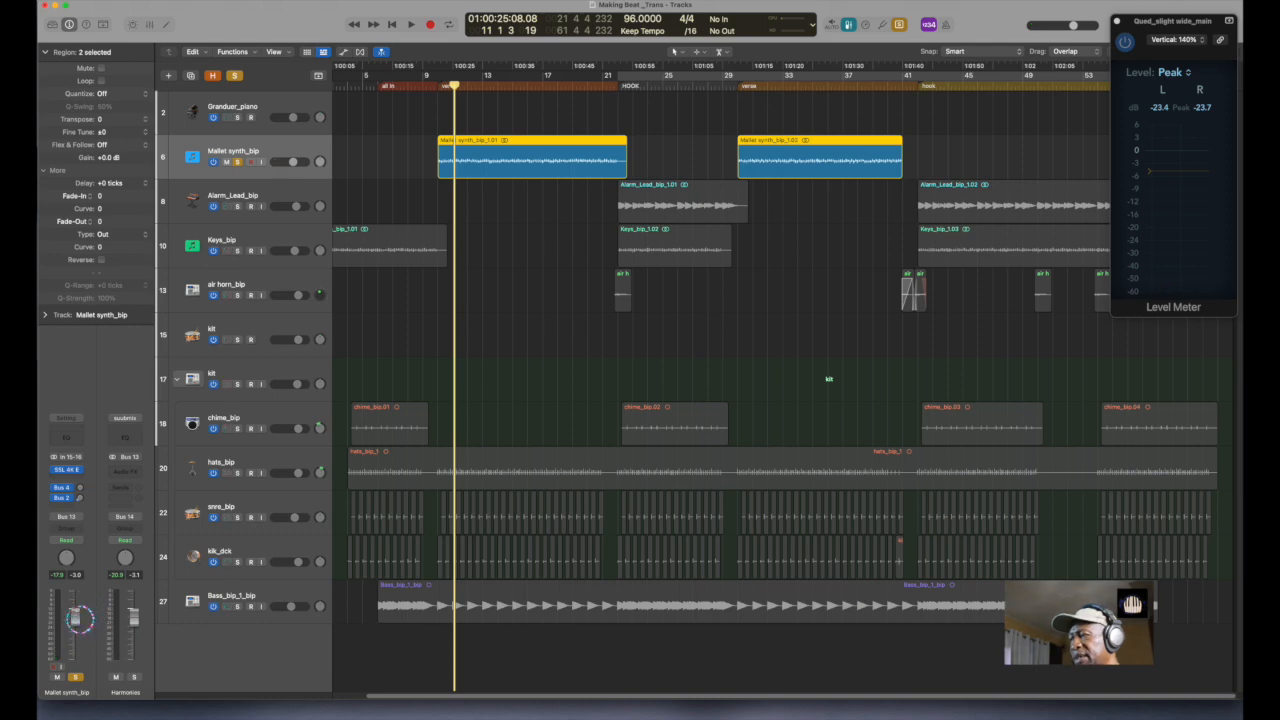
{"action": "key", "text": "shift+space"}
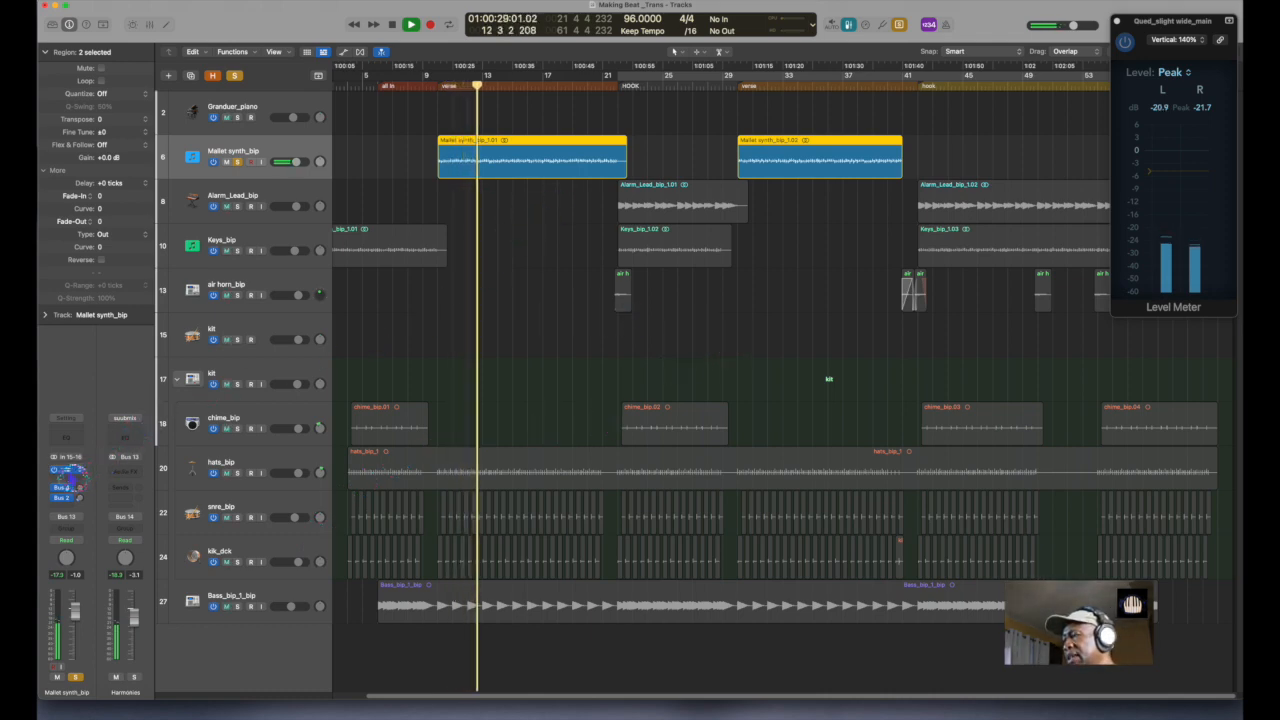
{"action": "key", "text": "space"}
- Open the mallet synth's SSL 4K E and raise its output fader to about 1.7 dB while playing
{"action": "left_click", "coordinate": [66, 469]}
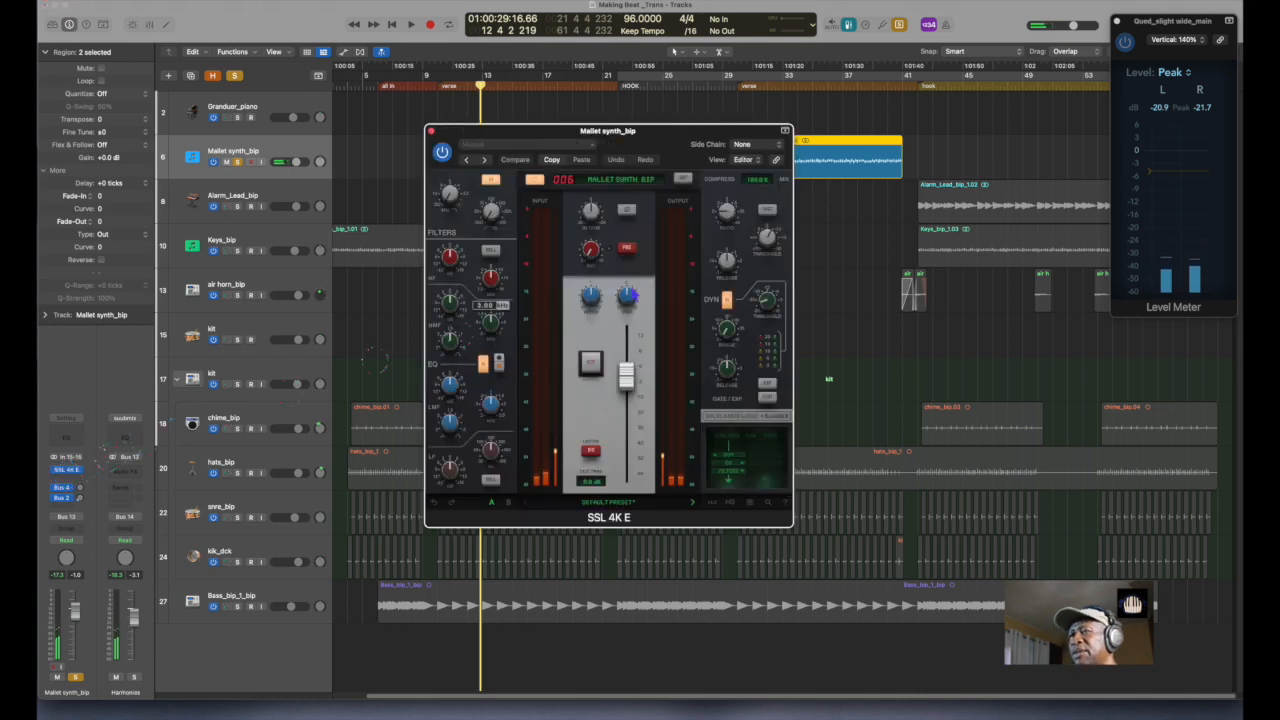
{"action": "key", "text": "space"}
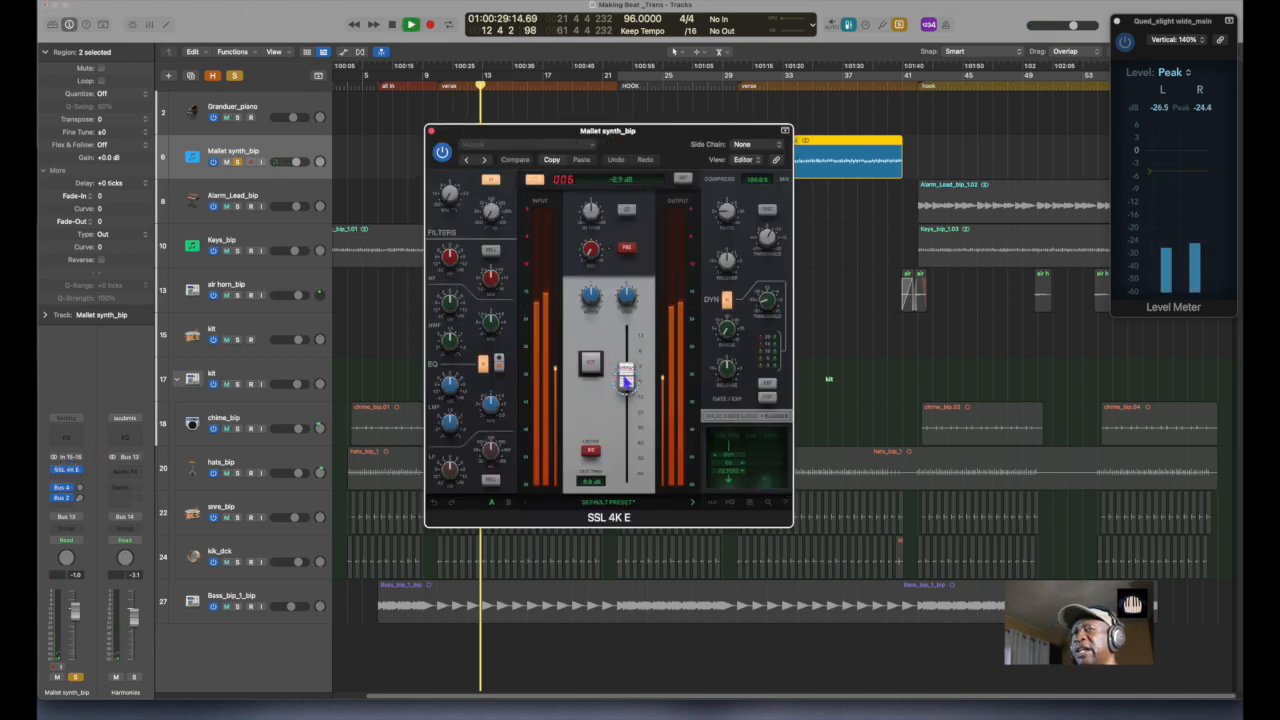
{"action": "left_click_drag", "start_coordinate": [626, 378], "coordinate": [636, 366]}
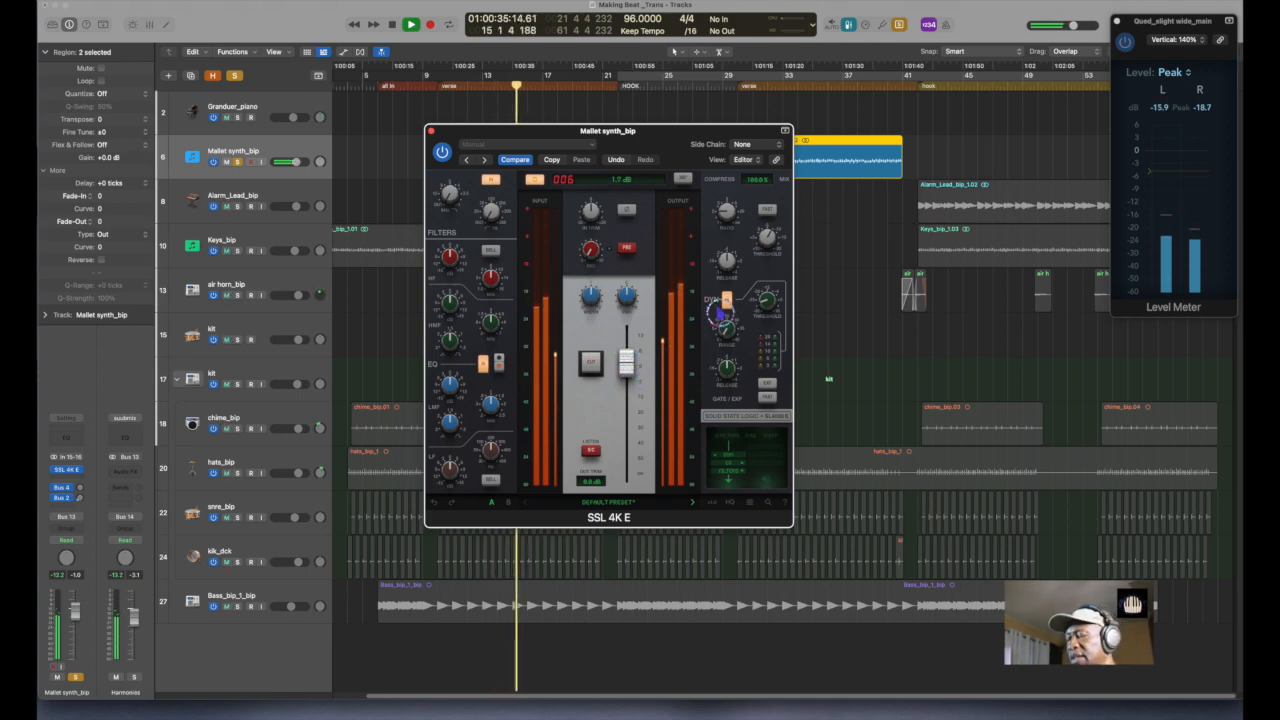
- Turn on cycle playback over bars 10 to 41 and switch off soloing to bring back the full mix
{"action": "key", "text": "c"}
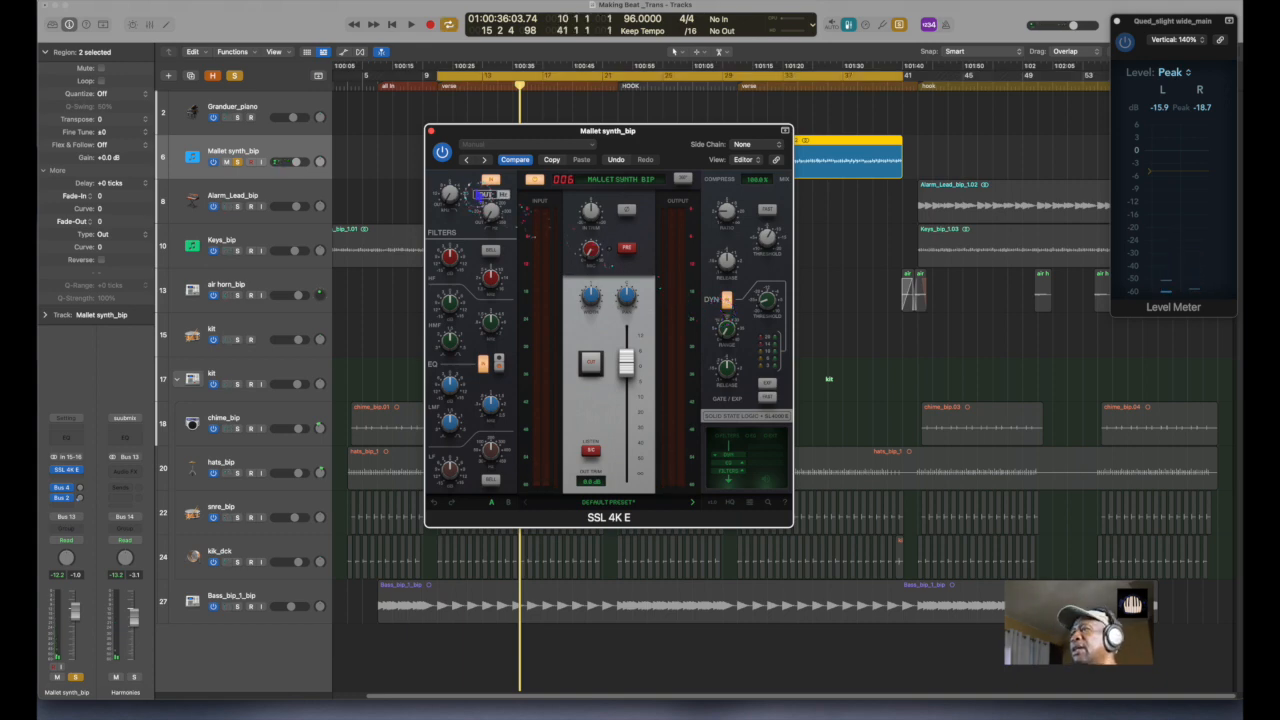
{"action": "left_click", "coordinate": [234, 77]}
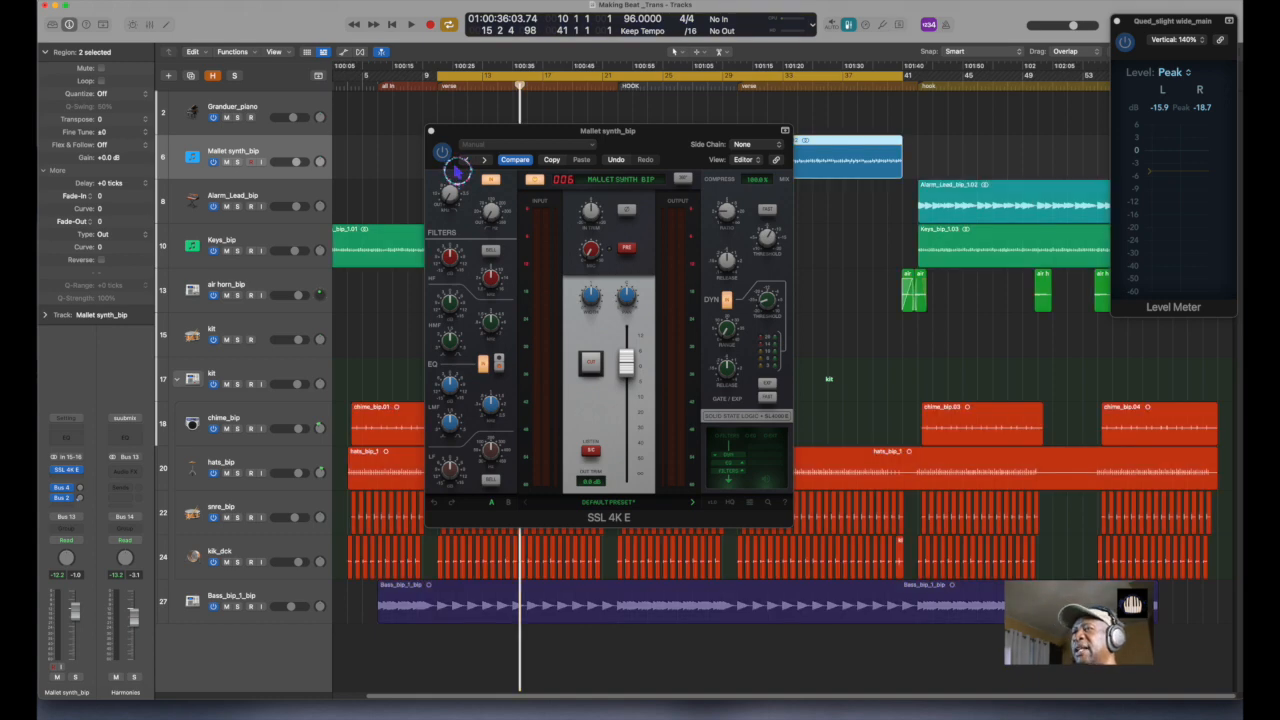
- Play the full mix from bar 10 and replace the mallet synth's SSL 4K E window with the mixer
{"action": "key", "text": "space"}
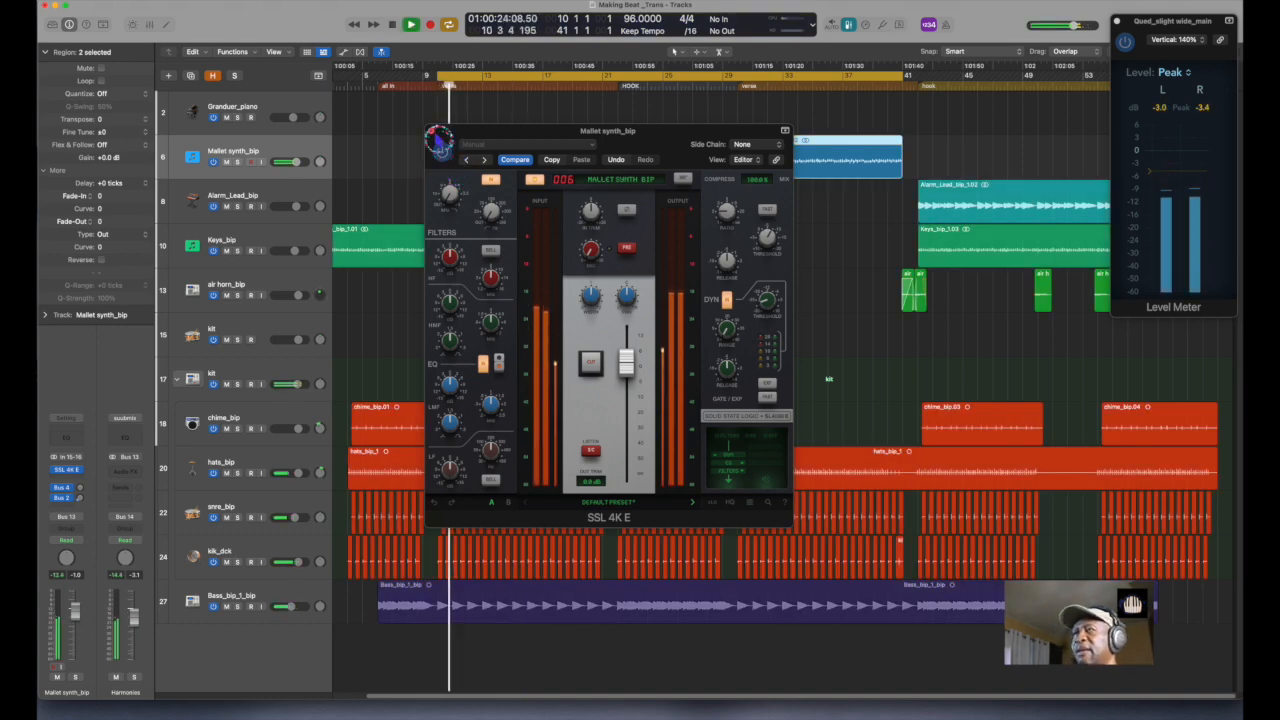
{"action": "left_click", "coordinate": [434, 133]}
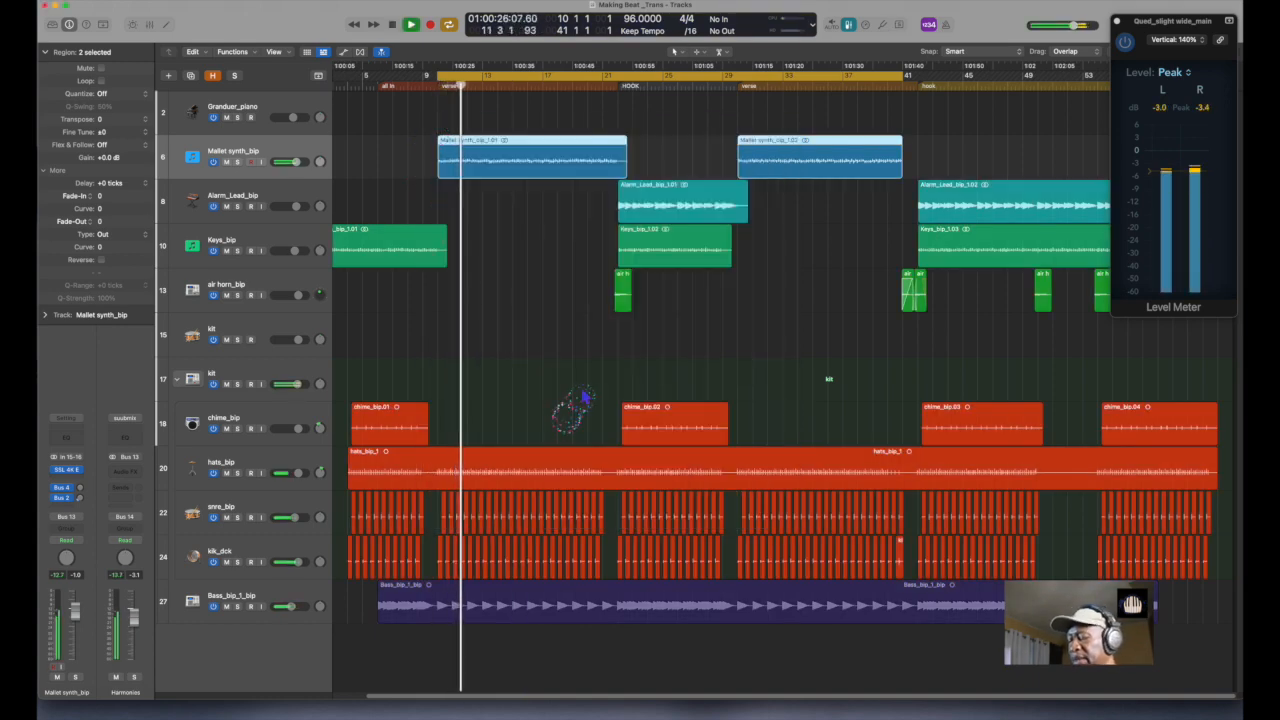
{"action": "key", "text": "x"}
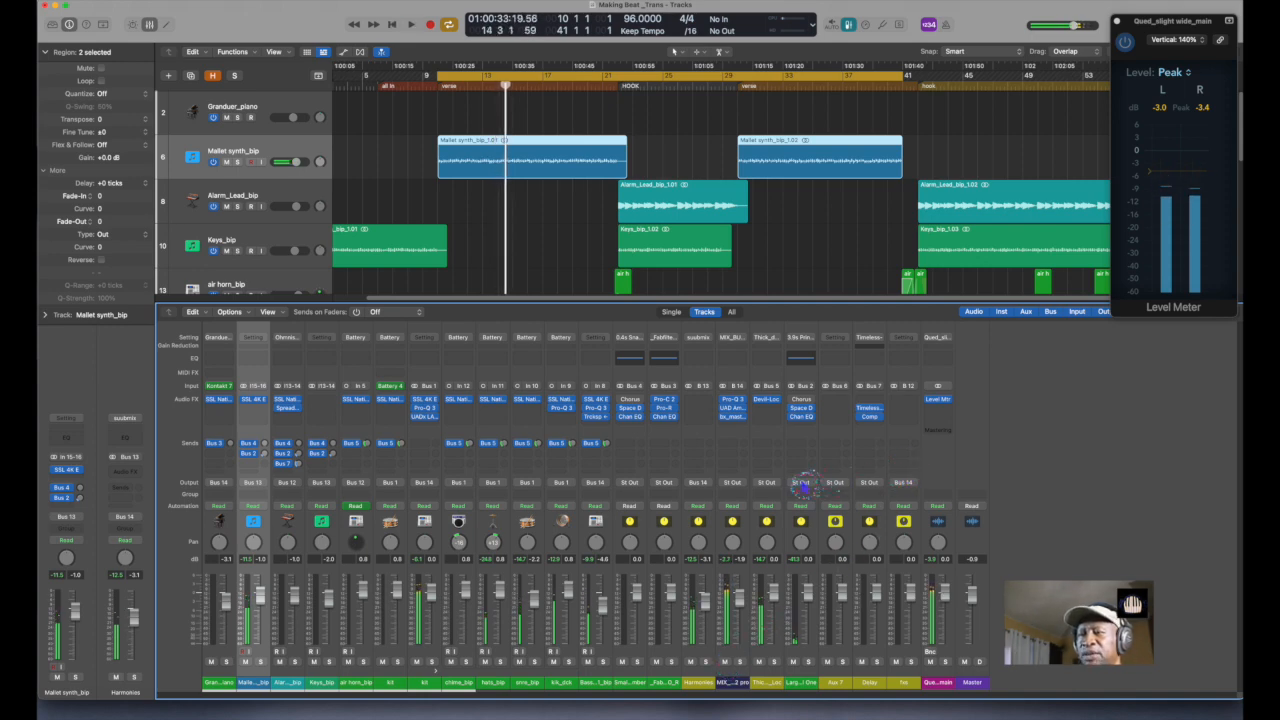
- Route the outputs of the Large Hall reverb and Thick_devil_Loc aux channels to Bus 14, MIX_BUSS_2 pro
{"action": "left_click", "coordinate": [802, 485]}
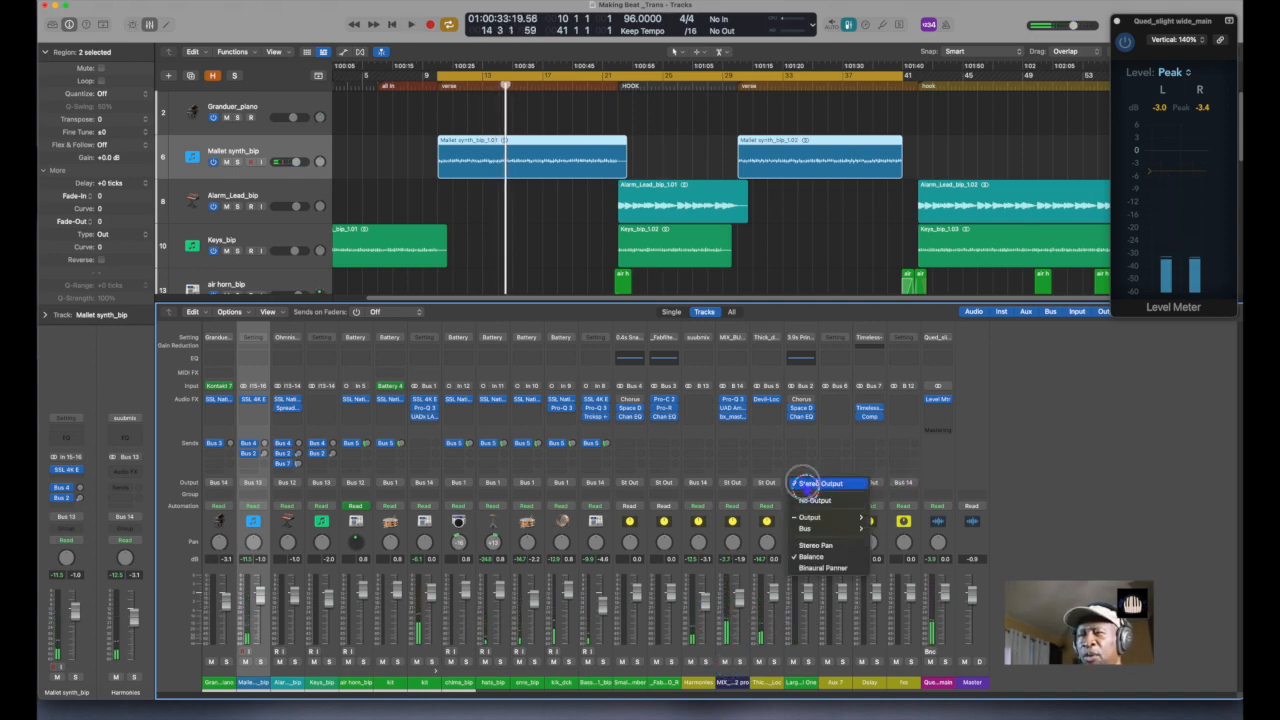
{"action": "mouse_move", "coordinate": [828, 528]}
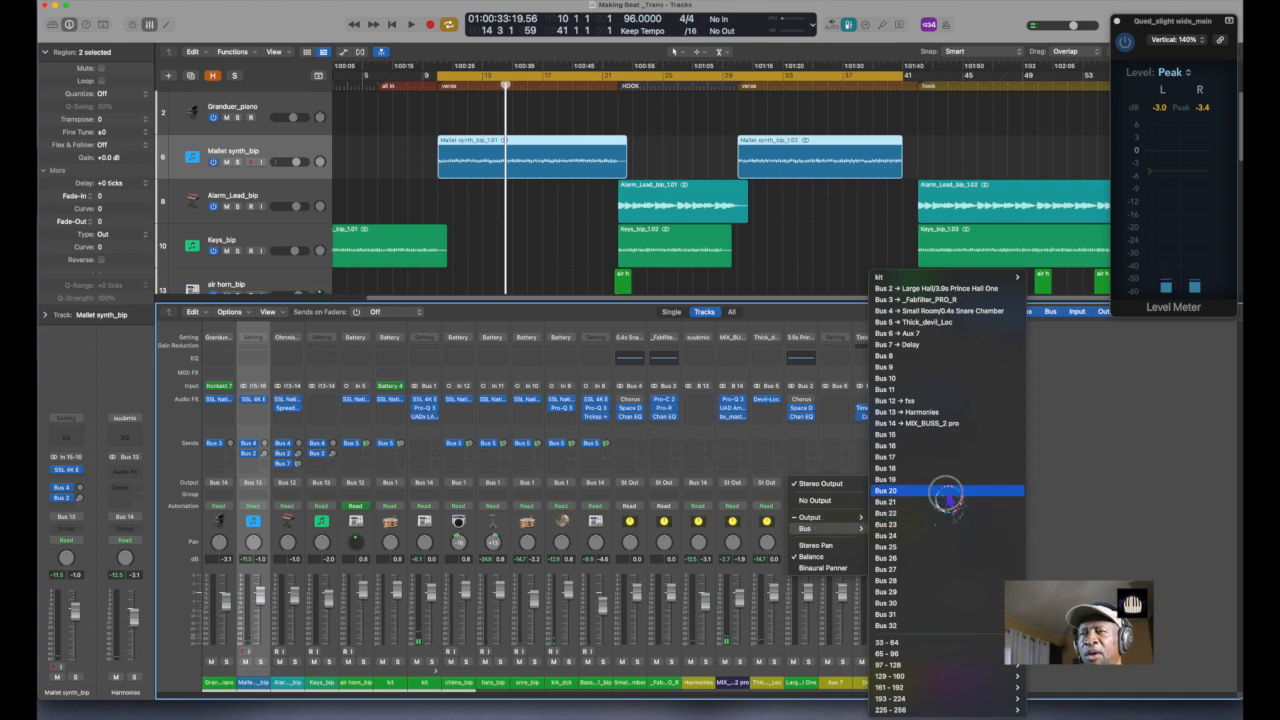
{"action": "left_click", "coordinate": [941, 425]}
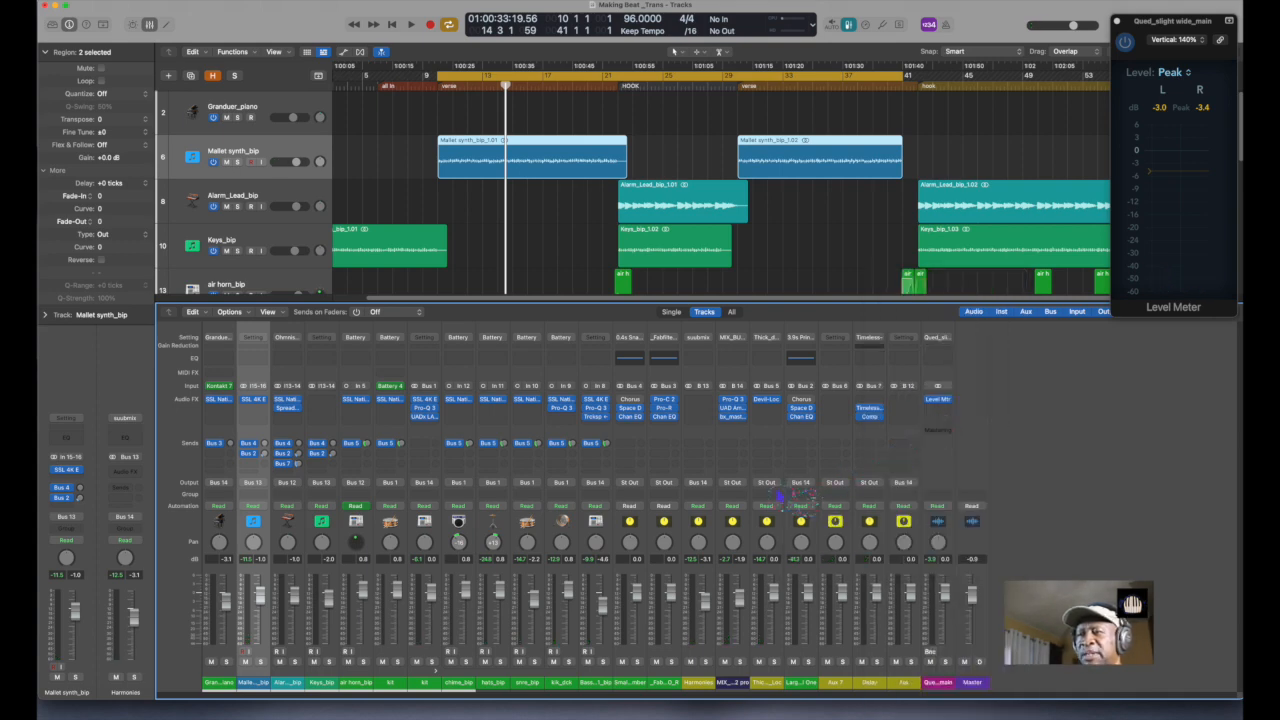
{"action": "left_click", "coordinate": [767, 484]}
{"action": "mouse_move", "coordinate": [800, 528]}
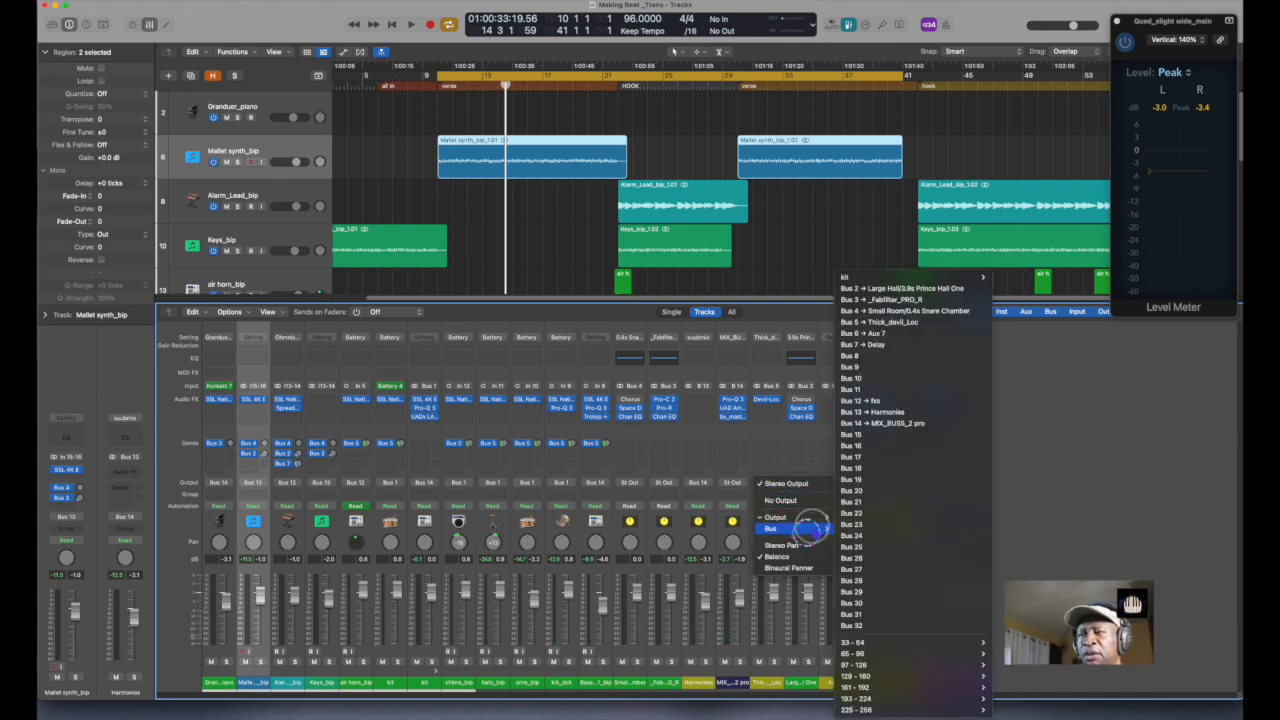
{"action": "left_click", "coordinate": [921, 425]}
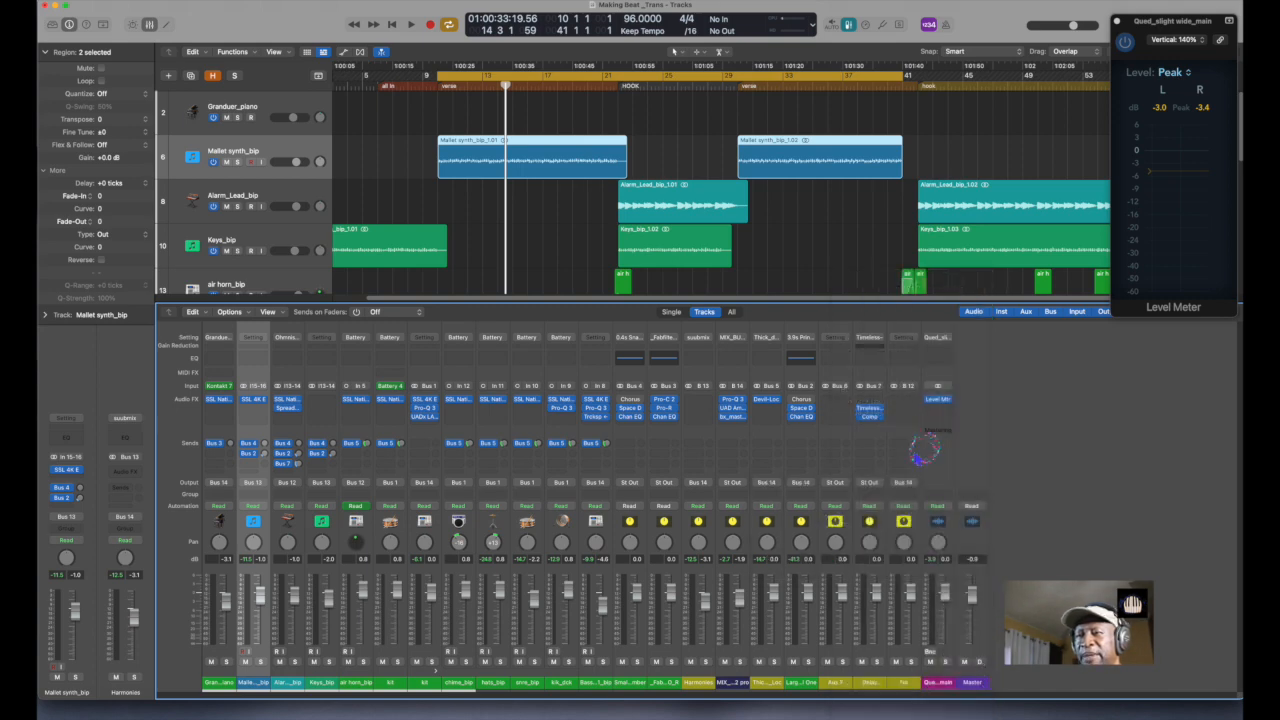
- Send the Delay and _Fabfilter_PRO_R aux channels' outputs to Bus 14, MIX_BUSS_2 pro, instead of the stereo output
{"action": "left_click", "coordinate": [871, 484]}
{"action": "mouse_move", "coordinate": [898, 528]}
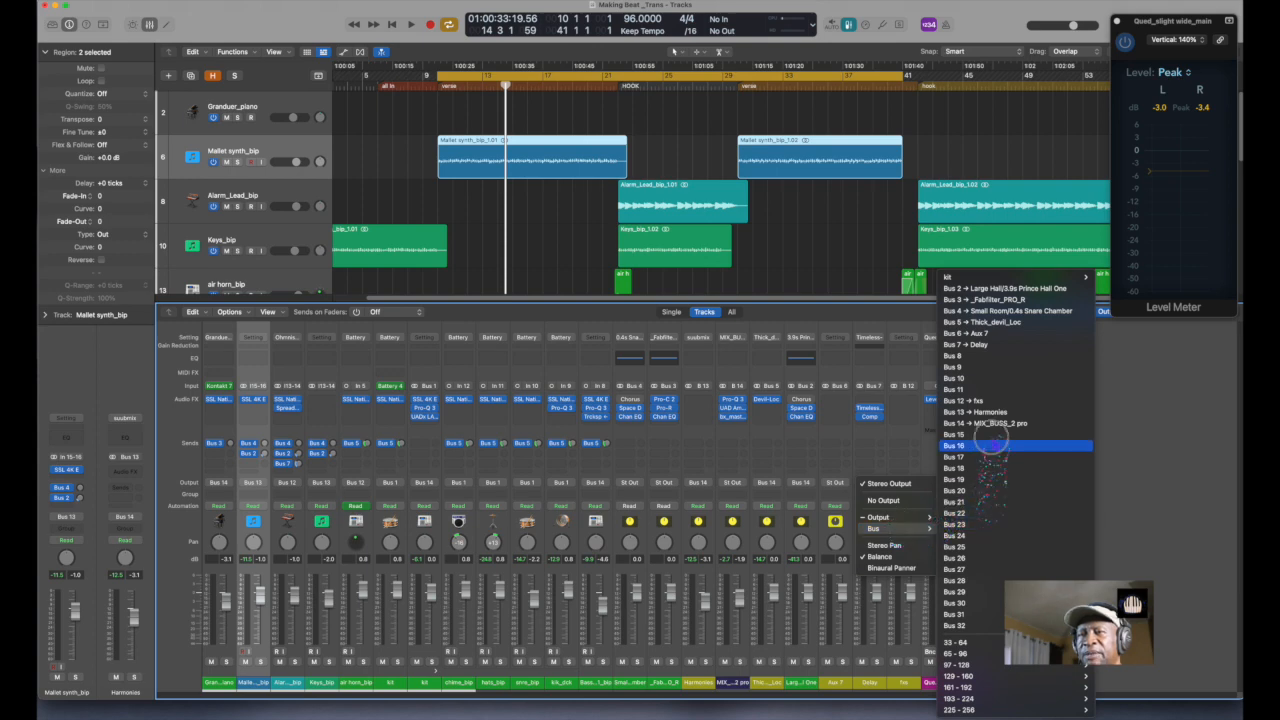
{"action": "left_click", "coordinate": [990, 424]}
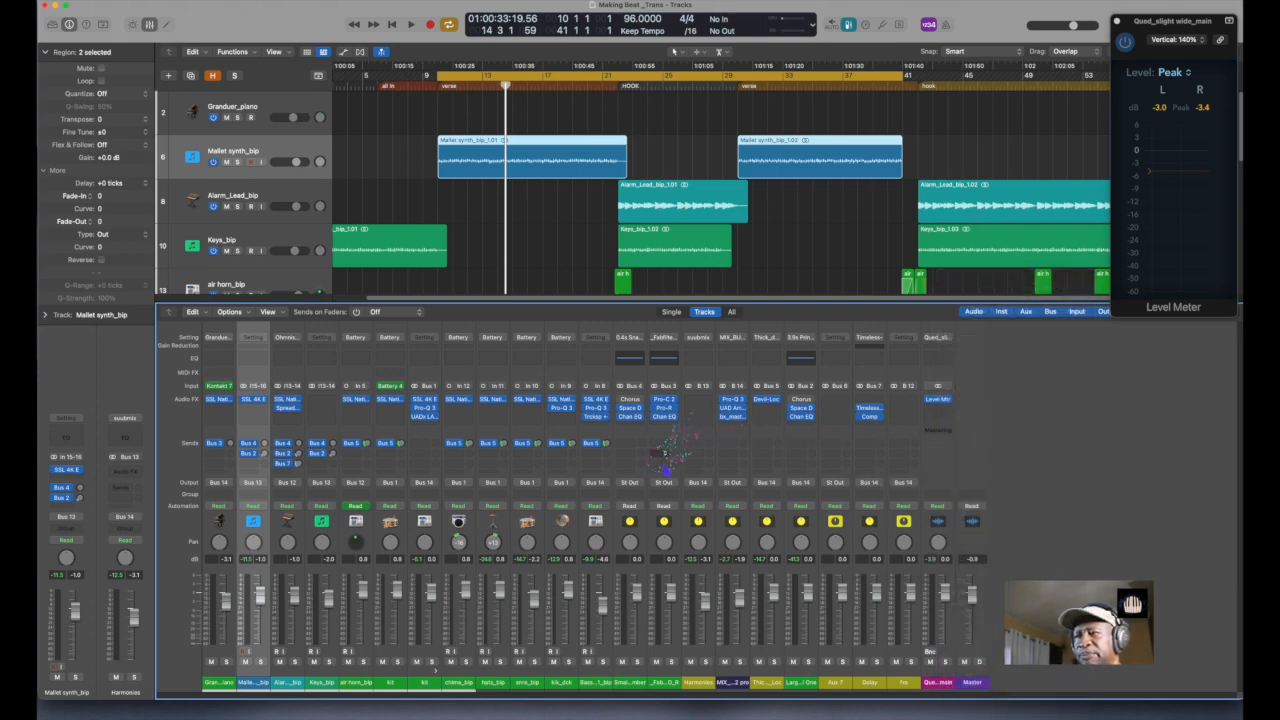
{"action": "left_click", "coordinate": [665, 485]}
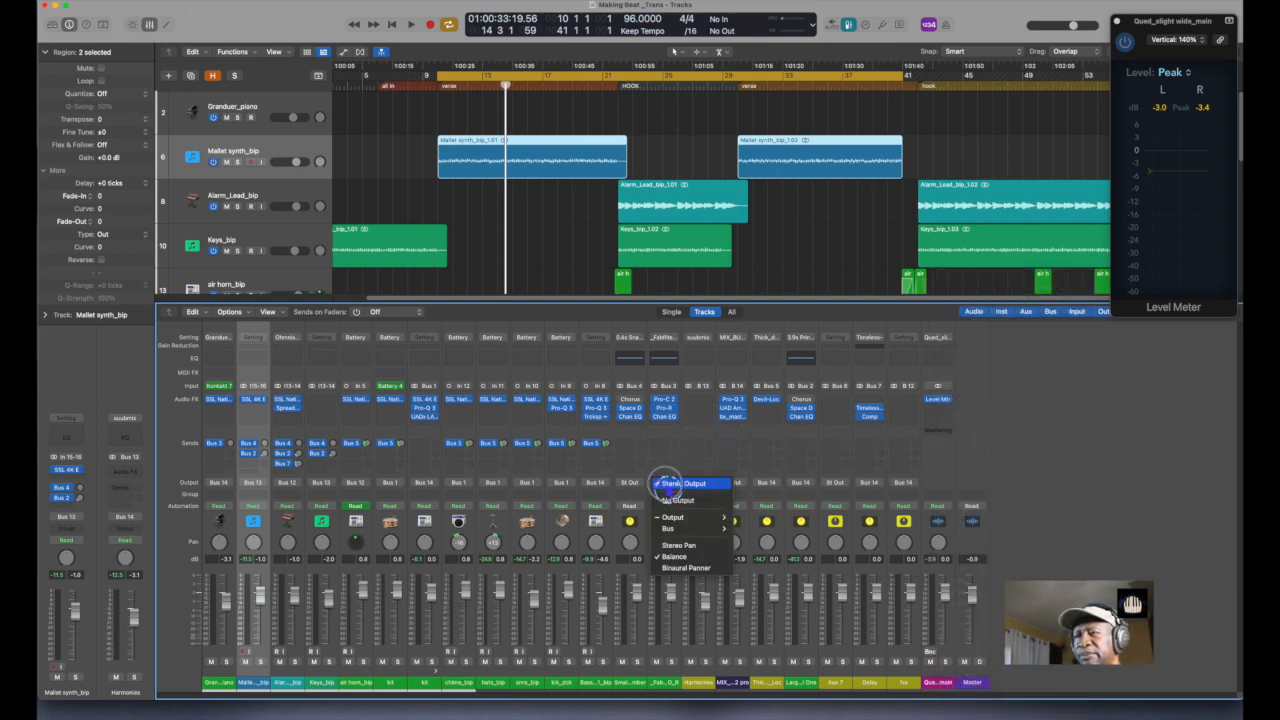
{"action": "mouse_move", "coordinate": [700, 528]}
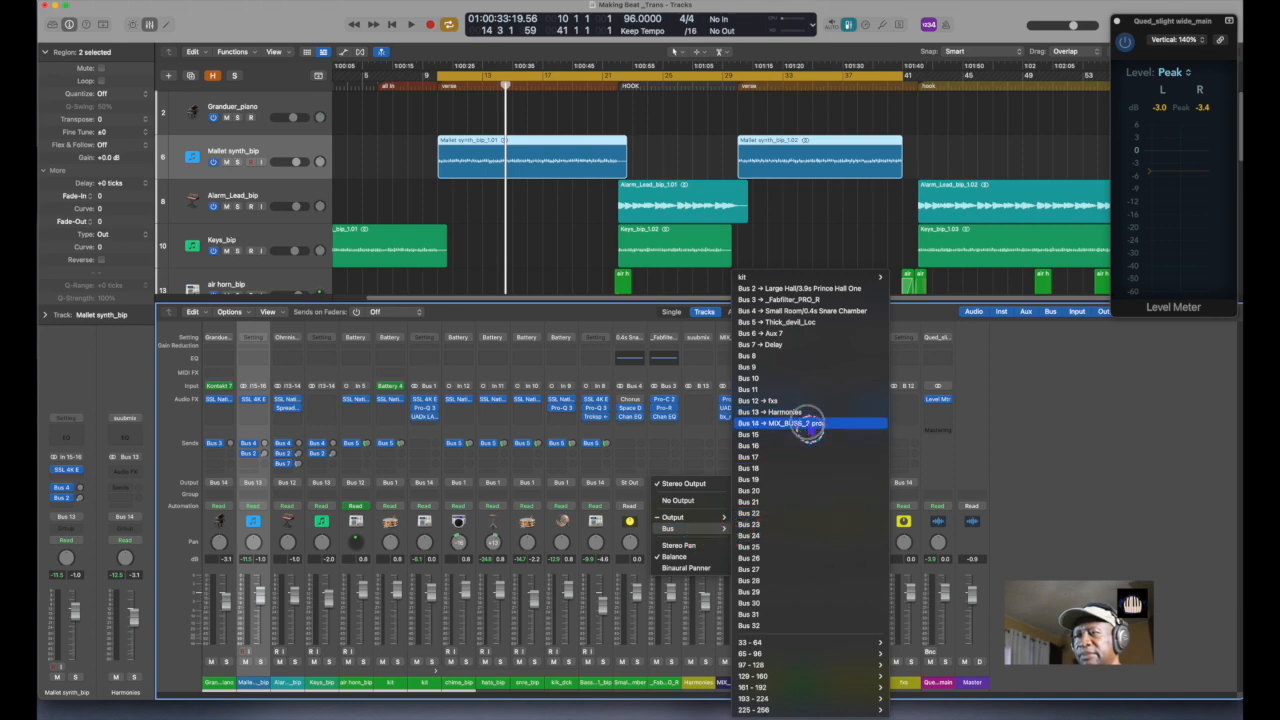
{"action": "left_click", "coordinate": [810, 424]}
- Audition the full mix through the rerouted effect returns from bar 10 and stop playback
{"action": "key", "text": "shift+space"}
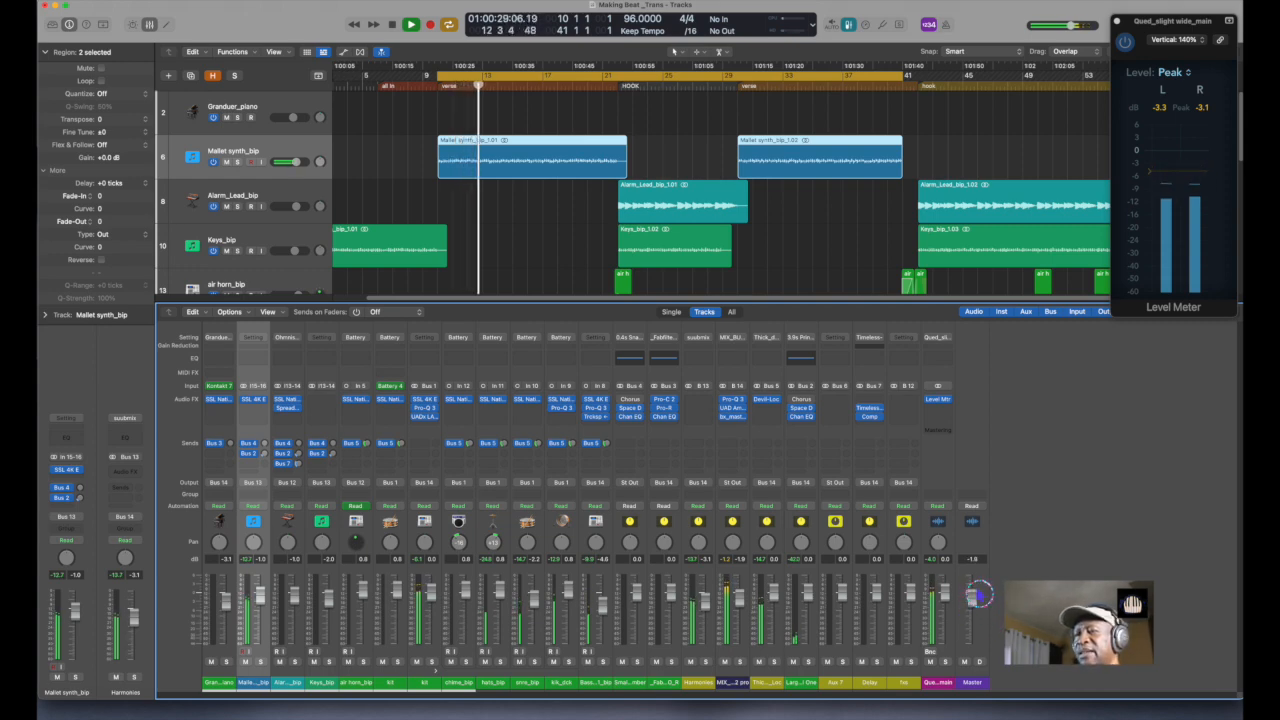
{"action": "key", "text": "space"}
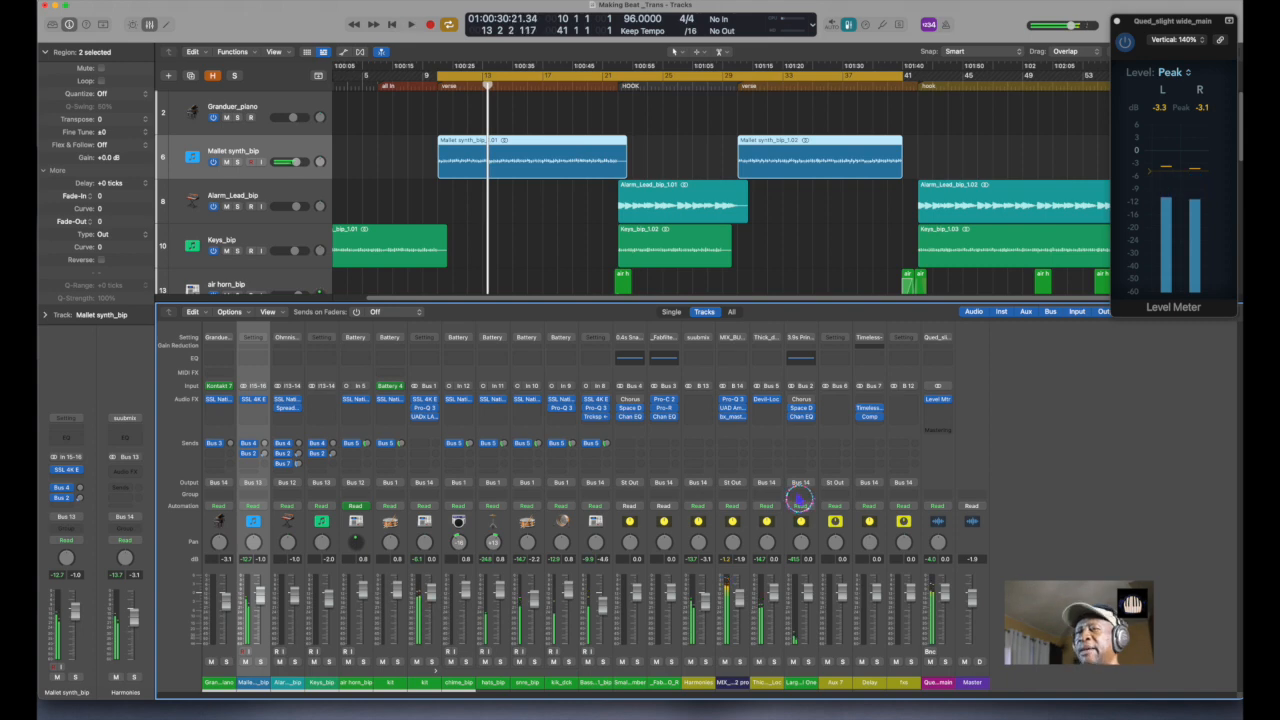
- Hide the mixer and collapse the kit track stack in the arrangement
{"action": "key", "text": "x"}
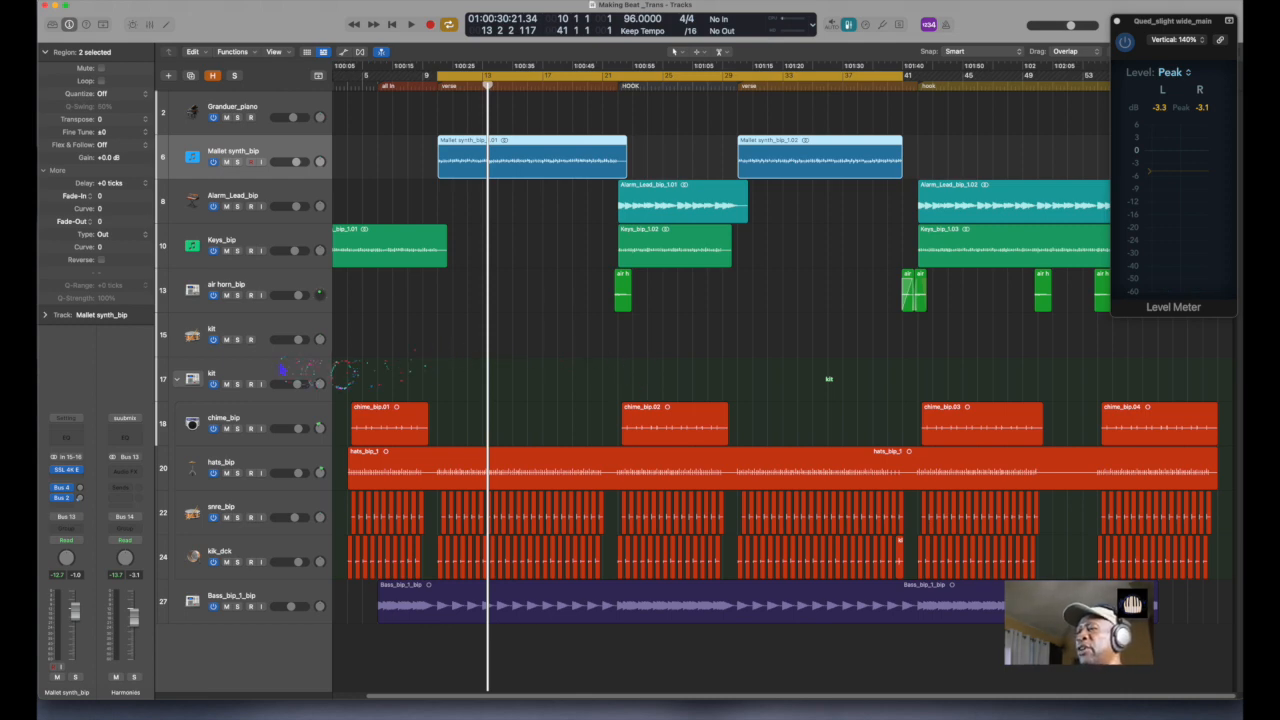
{"action": "left_click", "coordinate": [177, 380]}
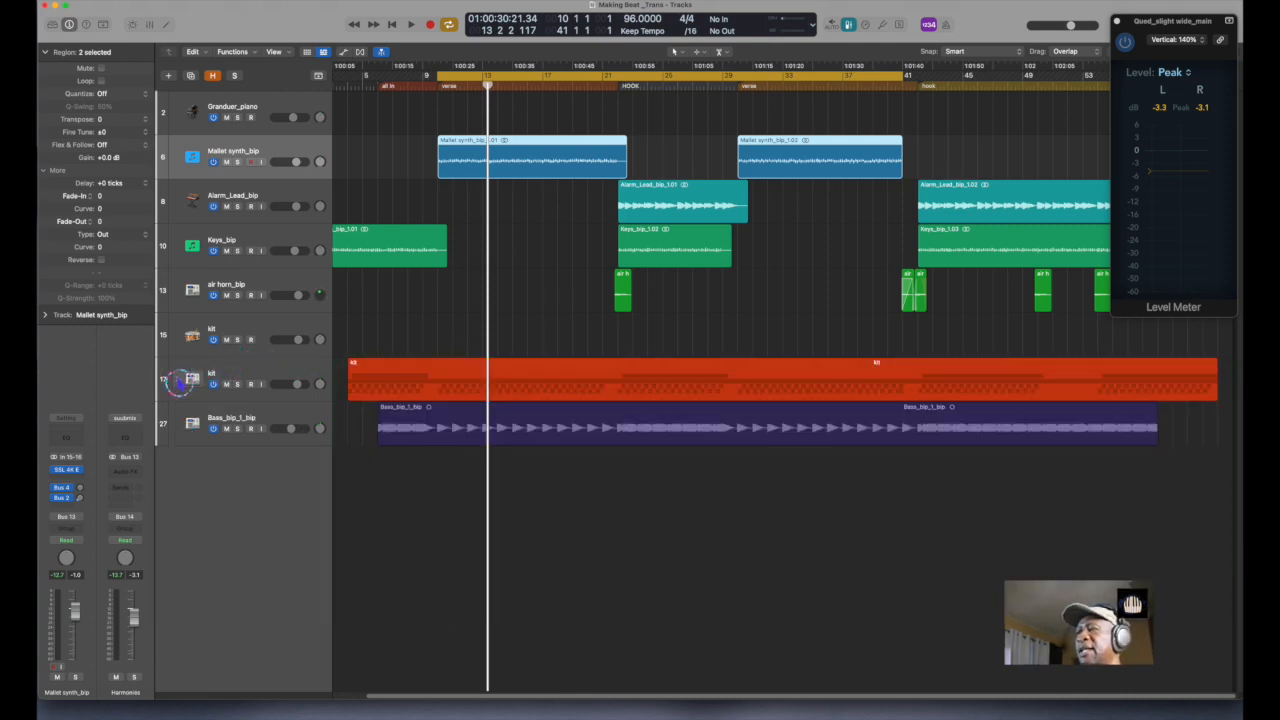